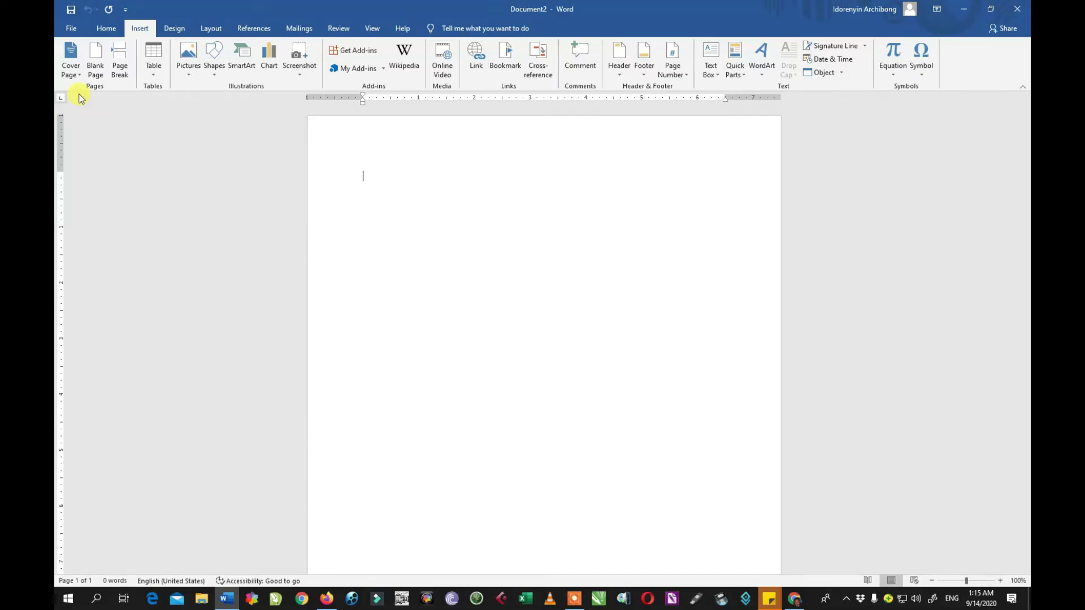
# Browse the built-in cover page designs (Austin, Integral, Motion) down to More Cover Pages from Office.com.
pyautogui.click(75, 60)
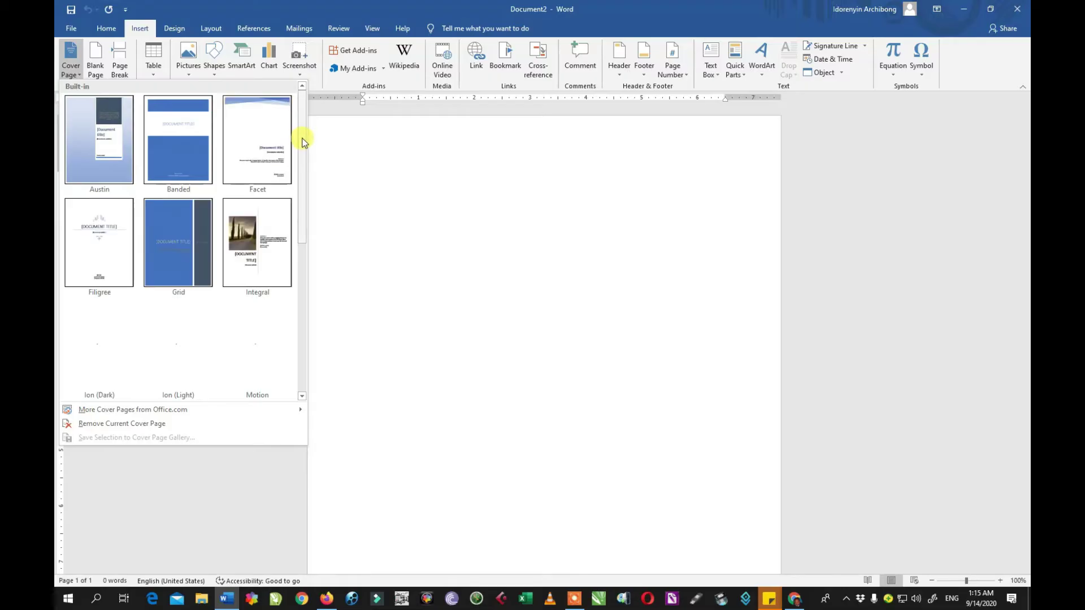
pyautogui.scroll(-2, 301, 184)
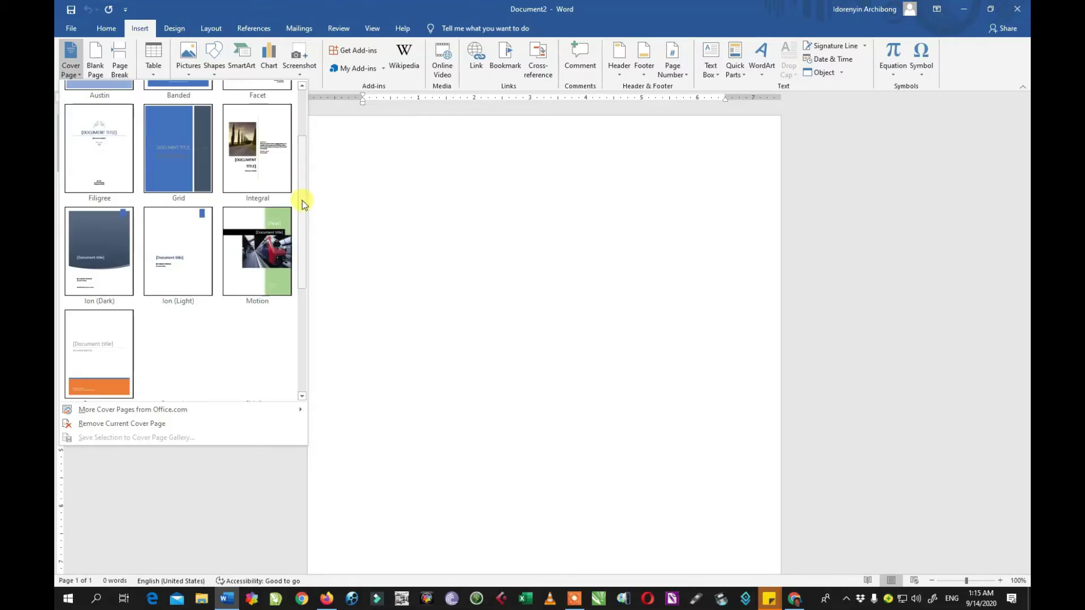
pyautogui.scroll(-3, 304, 204)
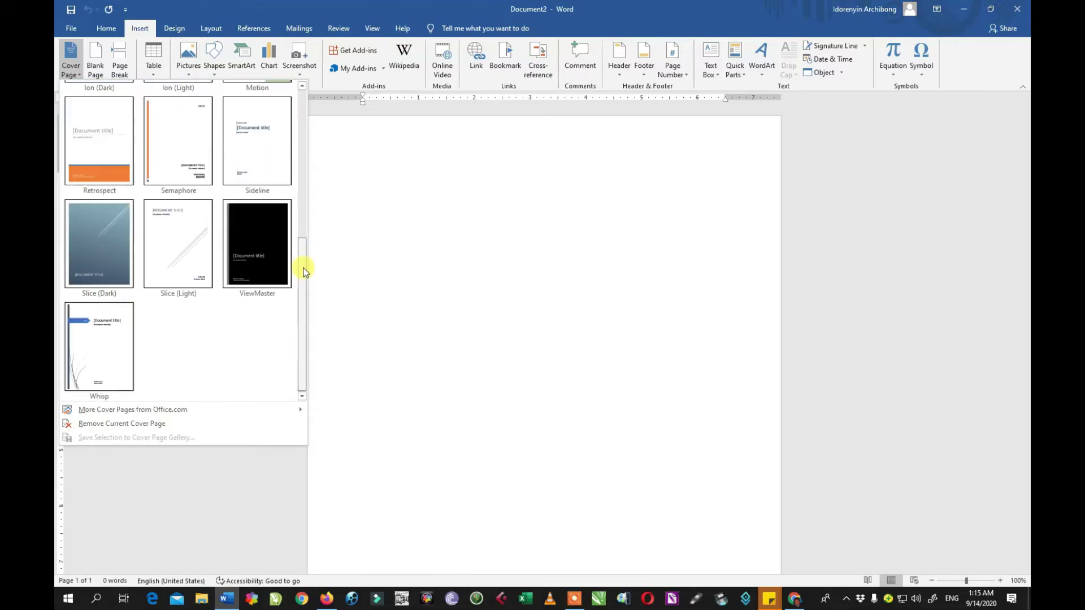
pyautogui.moveTo(306, 290)
pyautogui.mouseDown()
pyautogui.moveTo(303, 117)
pyautogui.moveTo(313, 280)
pyautogui.mouseUp()
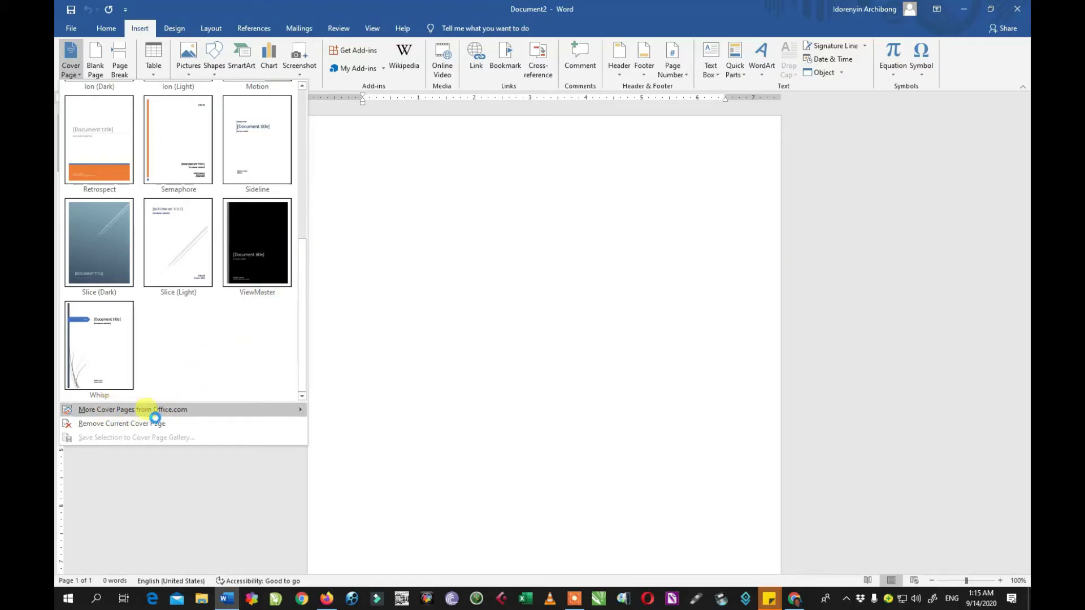
pyautogui.moveTo(197, 411)
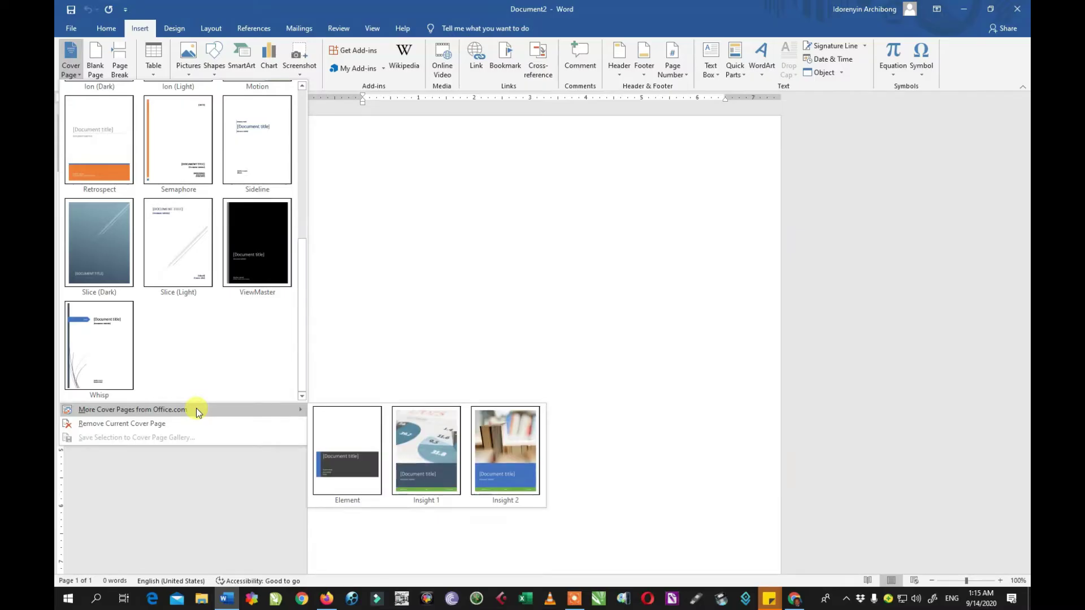
pyautogui.scroll(3, 266, 265)
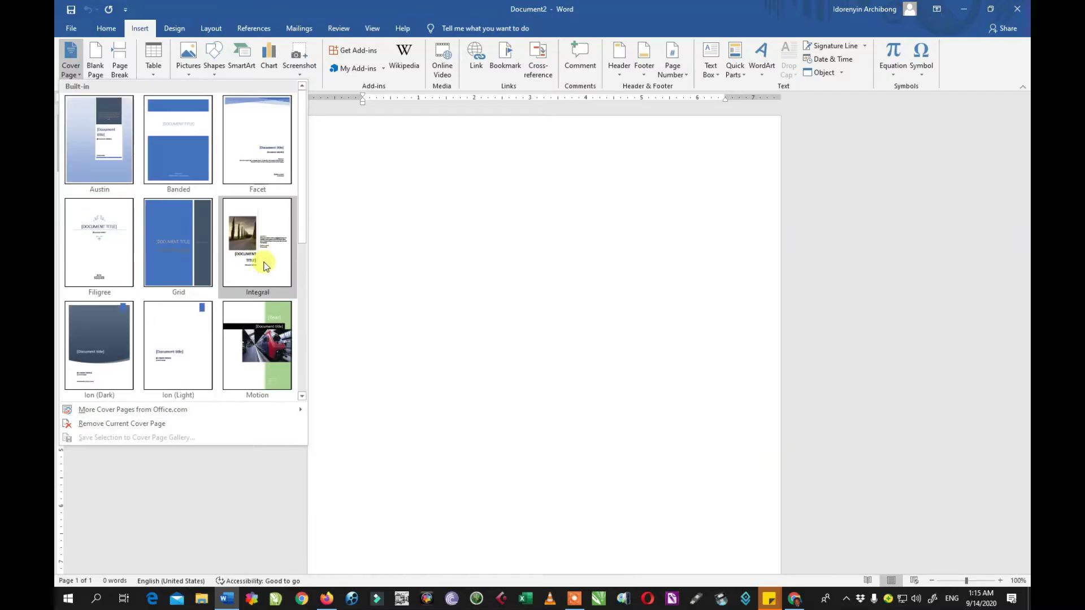
# Insert the Motion cover page and select its [Year], [Document title] and train photo elements.
pyautogui.click(268, 350)
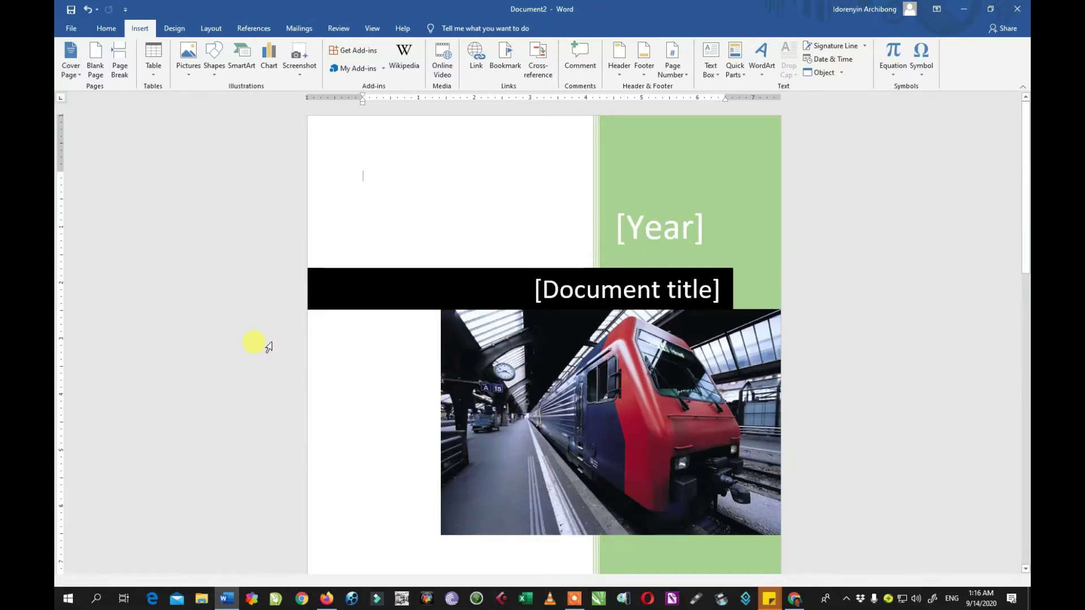
pyautogui.scroll(-6, 327, 315)
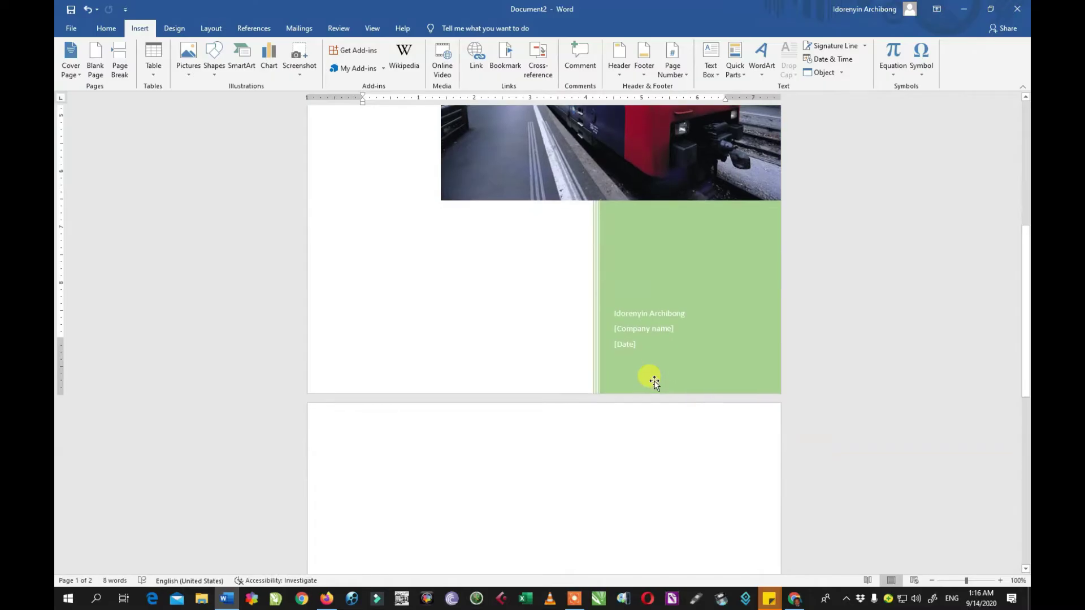
pyautogui.scroll(6, 653, 382)
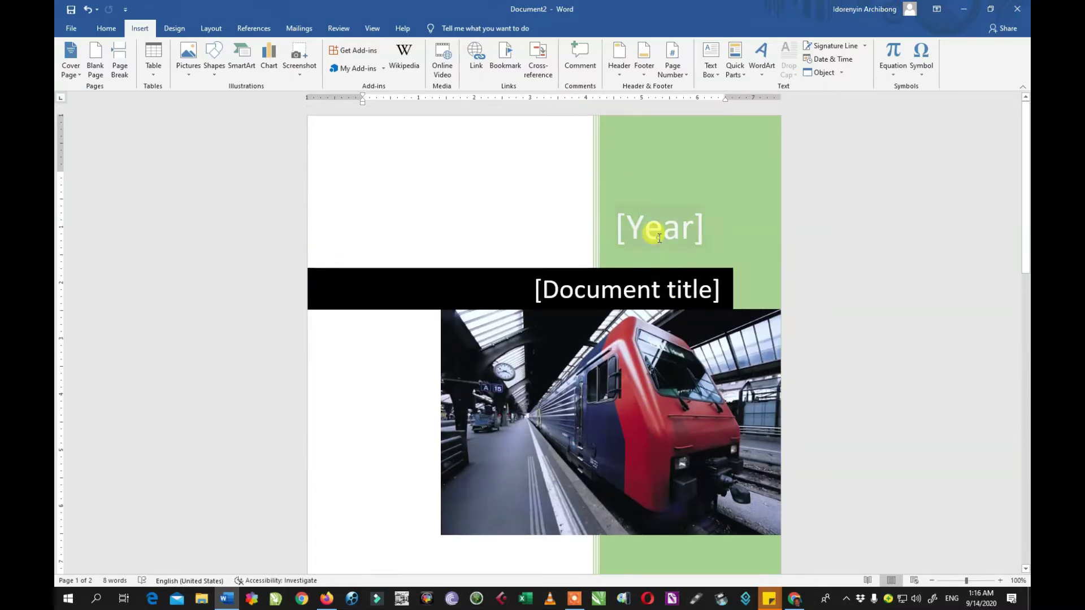
pyautogui.click(658, 237)
pyautogui.click(567, 288)
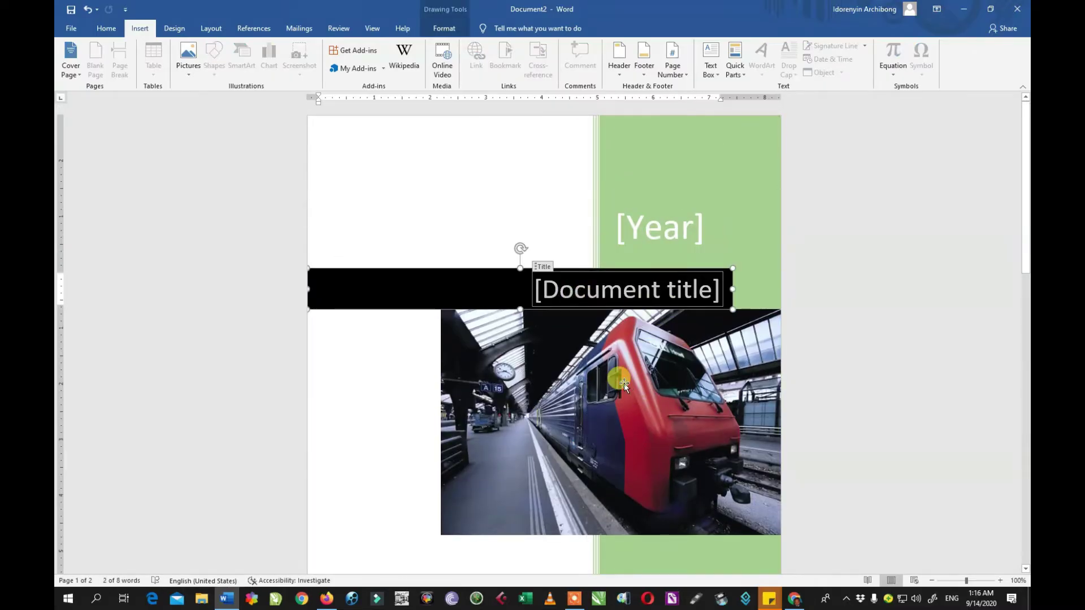
pyautogui.click(624, 383)
# Reselect the [Year] placeholder, then place the insertion point in page 2's body.
pyautogui.scroll(-5, 667, 381)
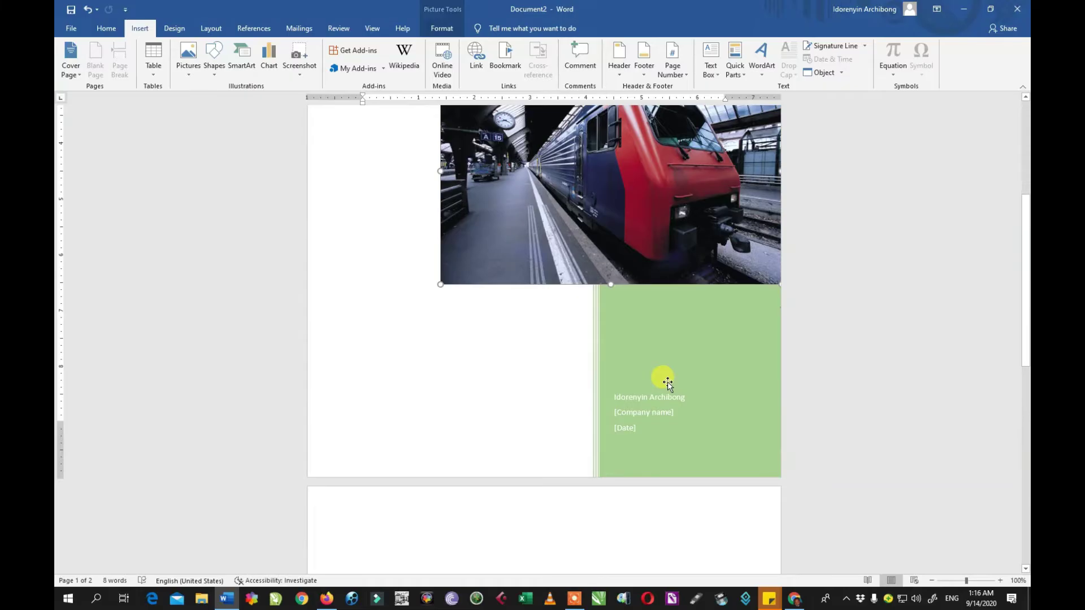
pyautogui.scroll(5, 668, 383)
pyautogui.click(642, 235)
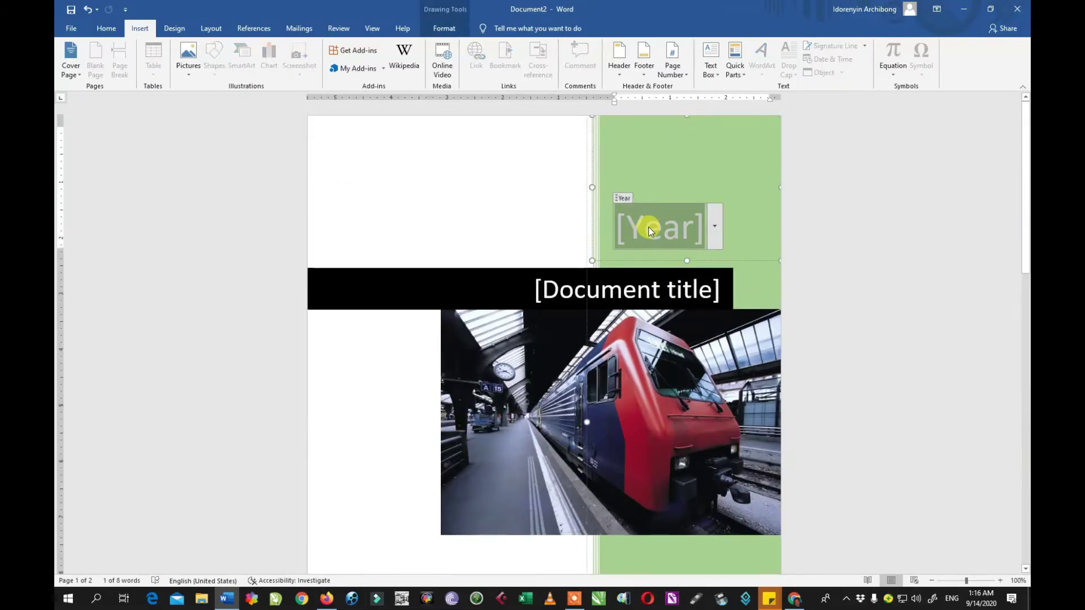
pyautogui.scroll(-5, 661, 257)
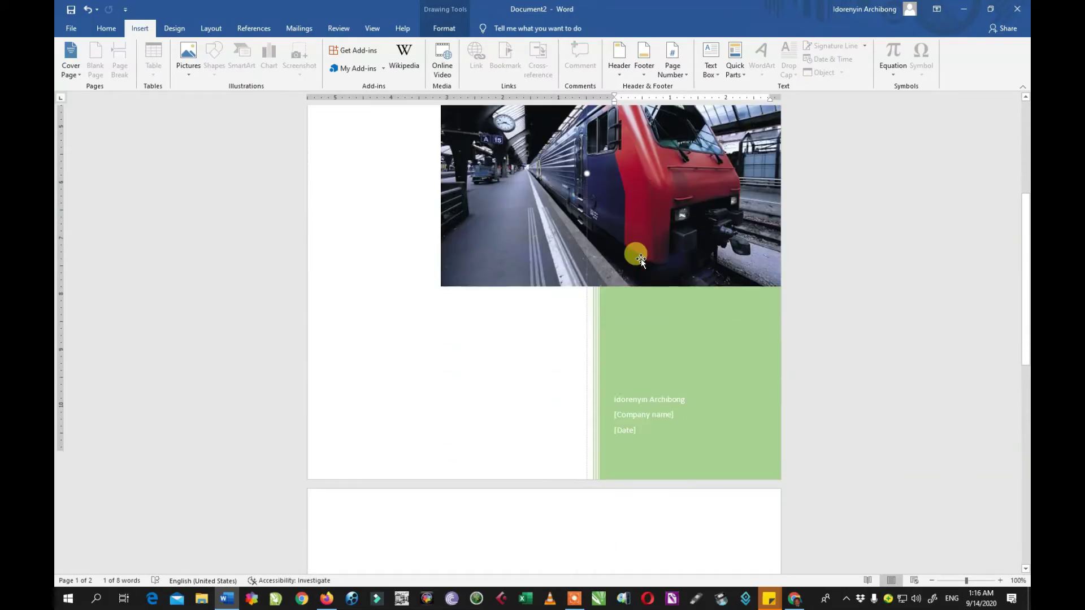
pyautogui.scroll(-2, 641, 259)
pyautogui.scroll(7, 664, 198)
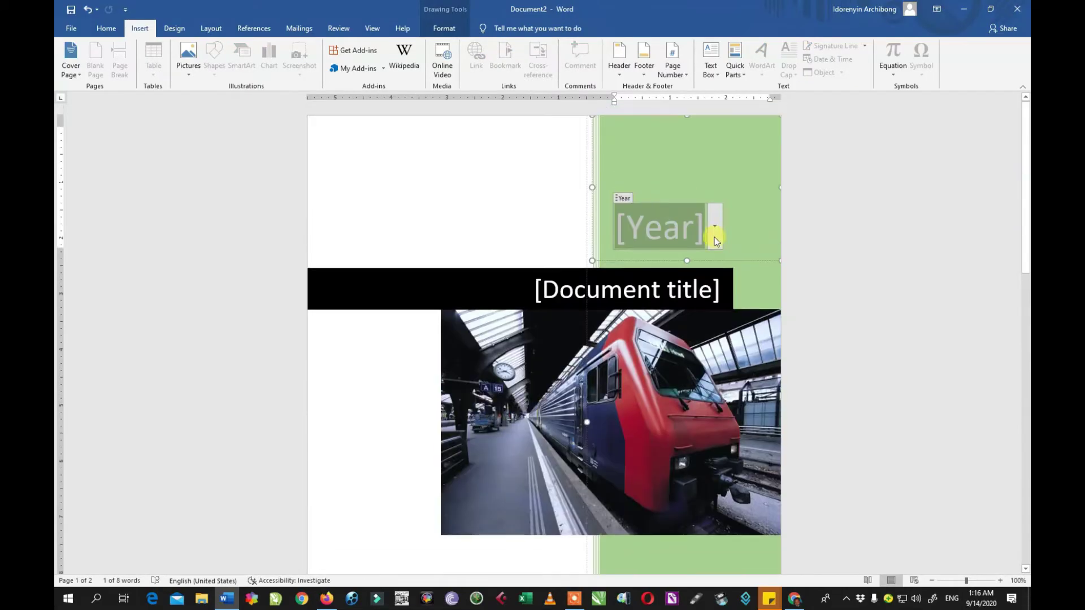
pyautogui.scroll(-8, 703, 287)
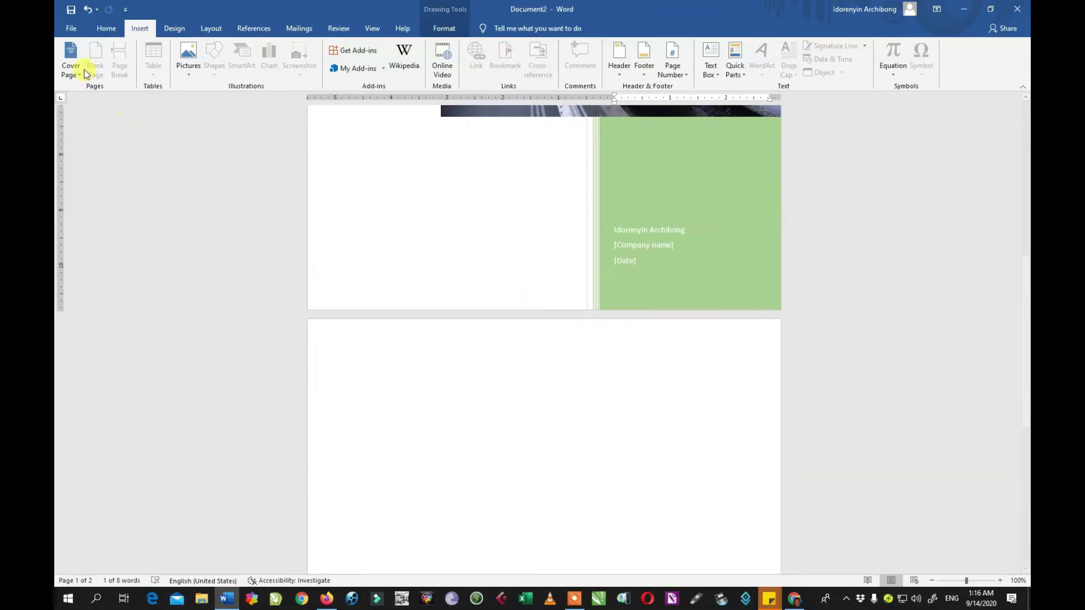
pyautogui.click(687, 376)
pyautogui.scroll(-2, 700, 387)
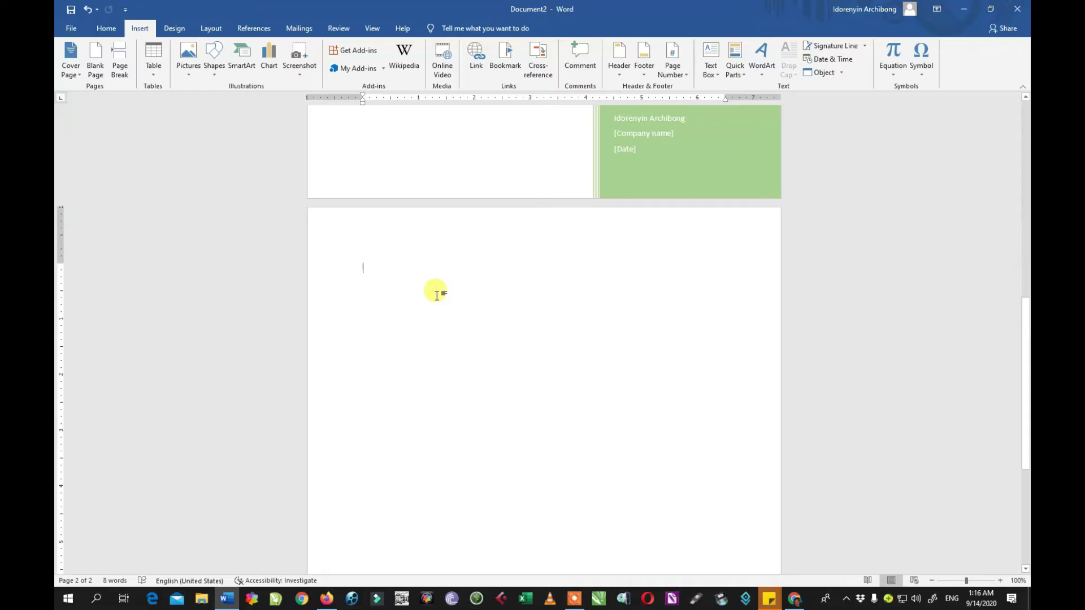
pyautogui.scroll(6, 429, 308)
pyautogui.scroll(-3, 433, 307)
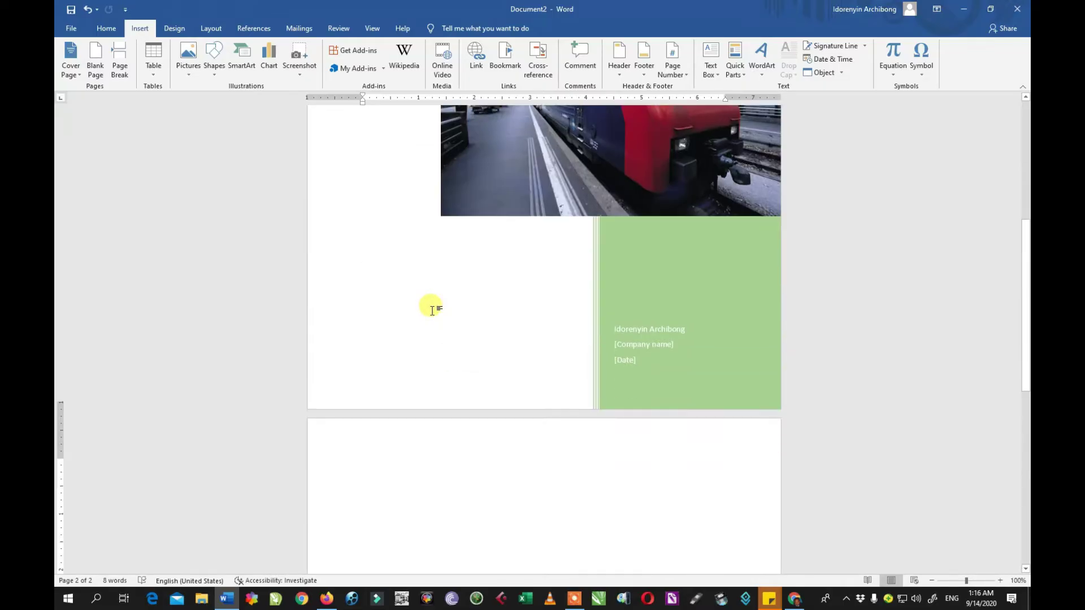
pyautogui.scroll(3, 450, 260)
pyautogui.scroll(3, 453, 269)
pyautogui.scroll(-8, 456, 267)
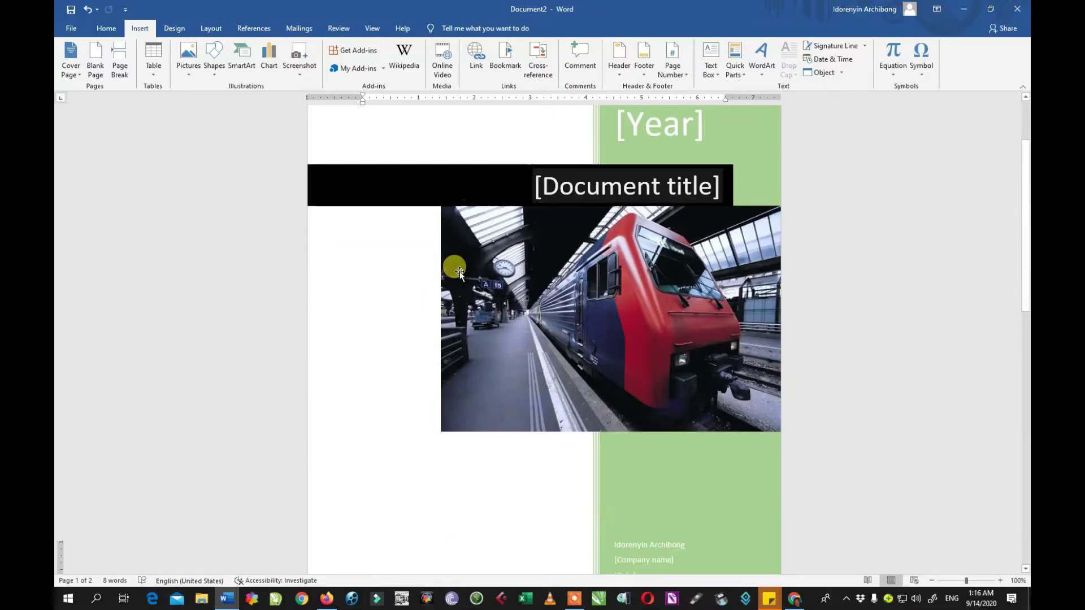
pyautogui.scroll(-2, 459, 271)
pyautogui.click(371, 163)
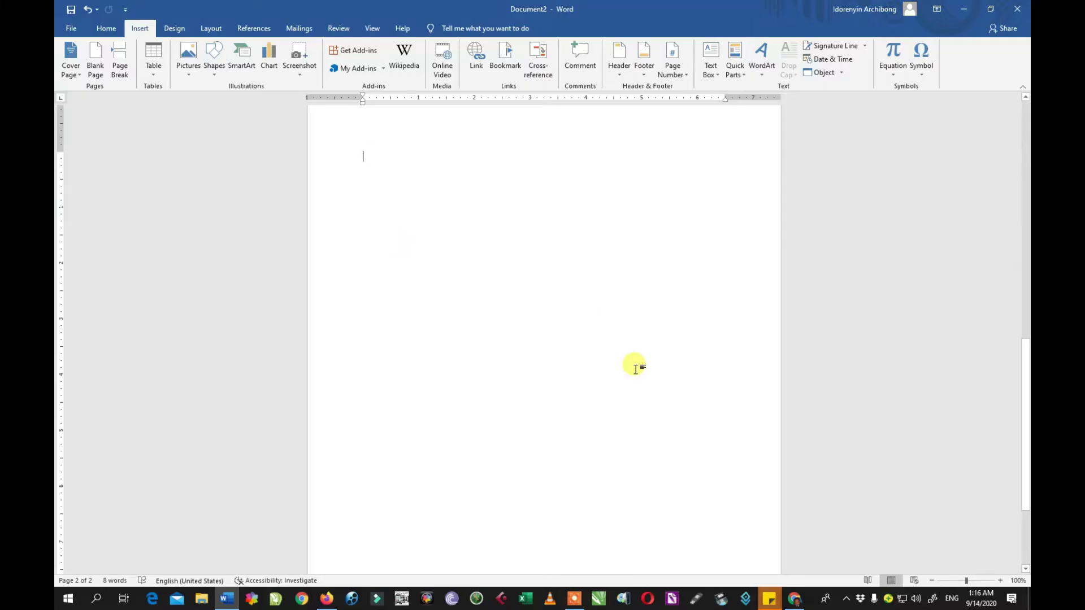
pyautogui.scroll(-3, 622, 379)
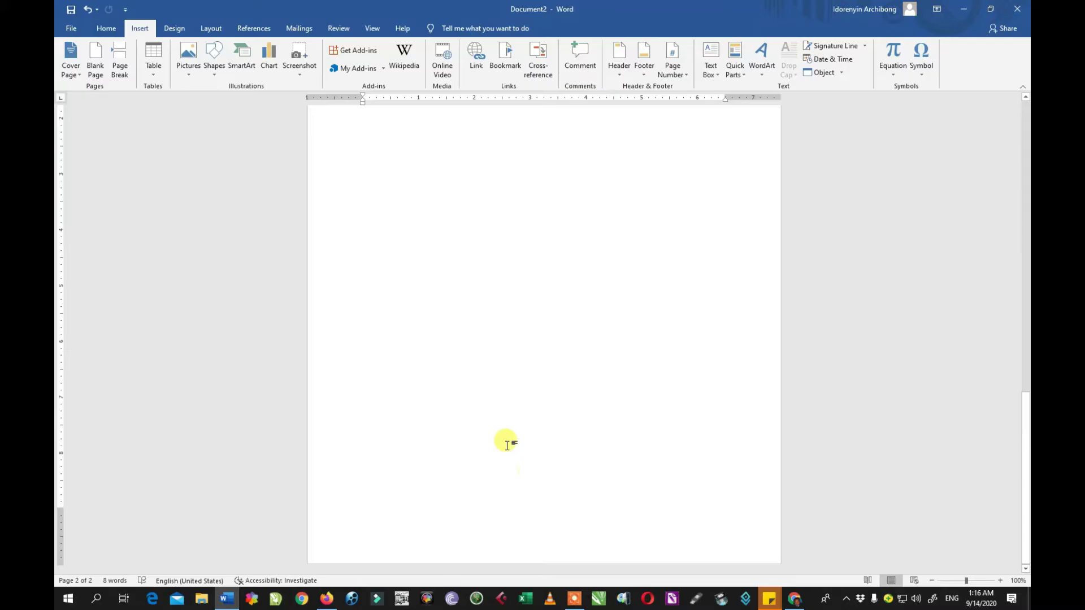
pyautogui.click(96, 61)
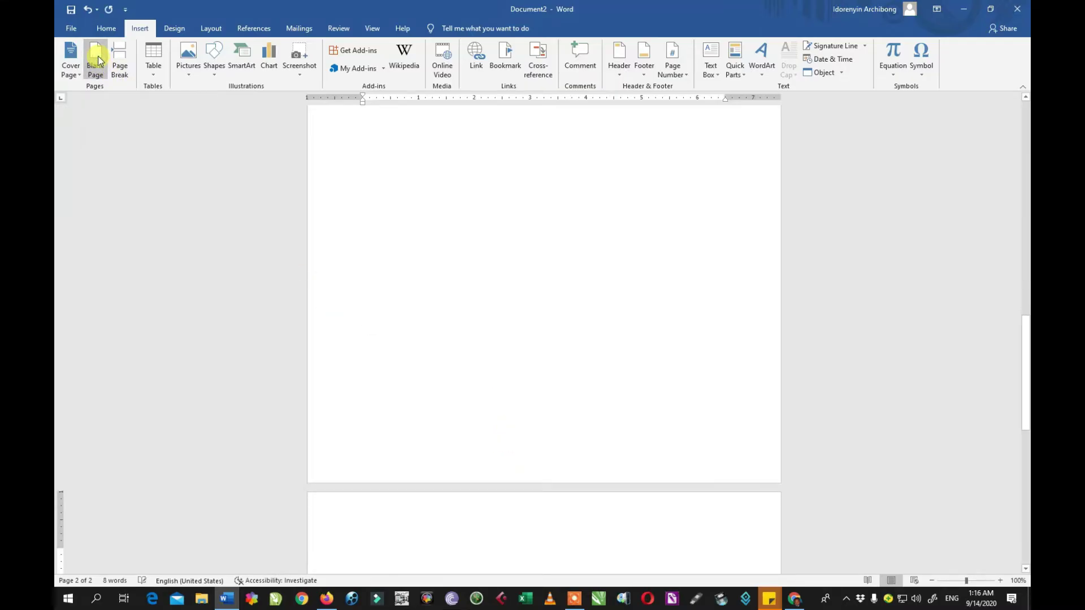
pyautogui.scroll(-3, 424, 431)
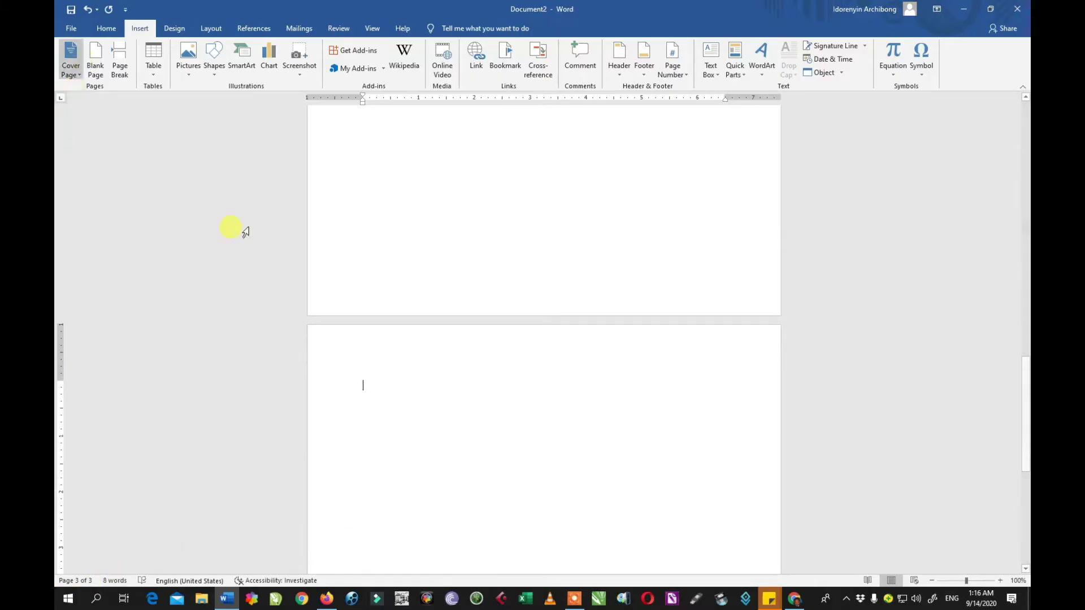
pyautogui.scroll(-5, 464, 438)
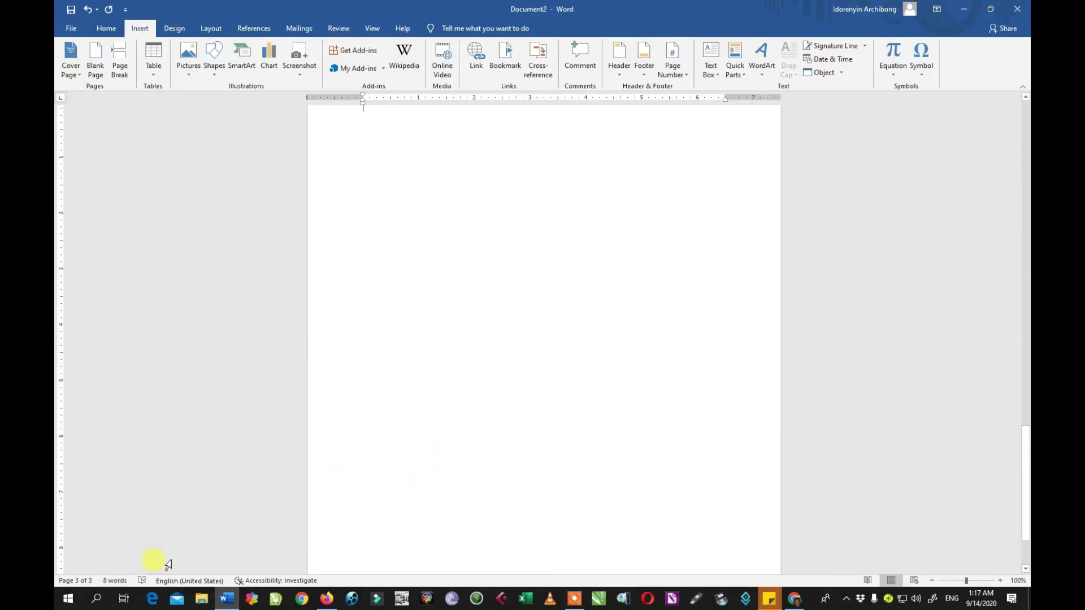
pyautogui.click(102, 66)
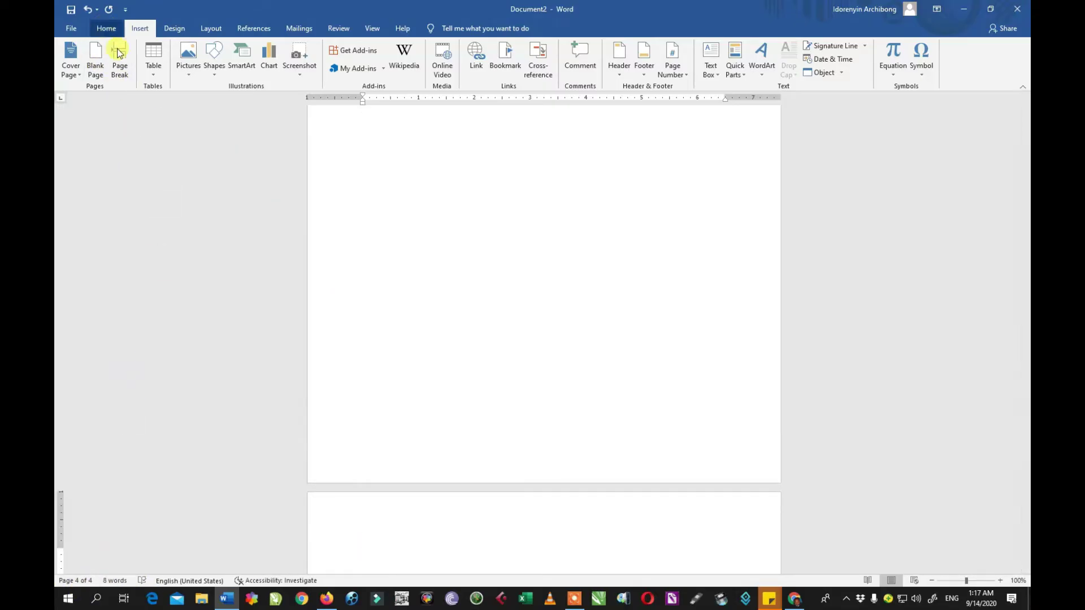
pyautogui.scroll(-5, 559, 492)
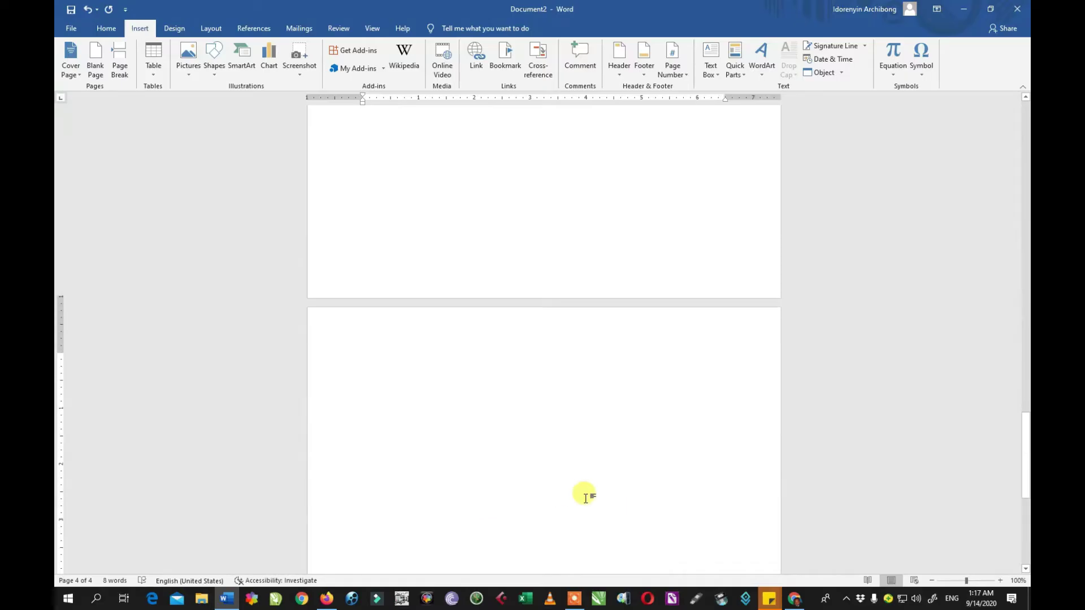
pyautogui.scroll(-9, 585, 497)
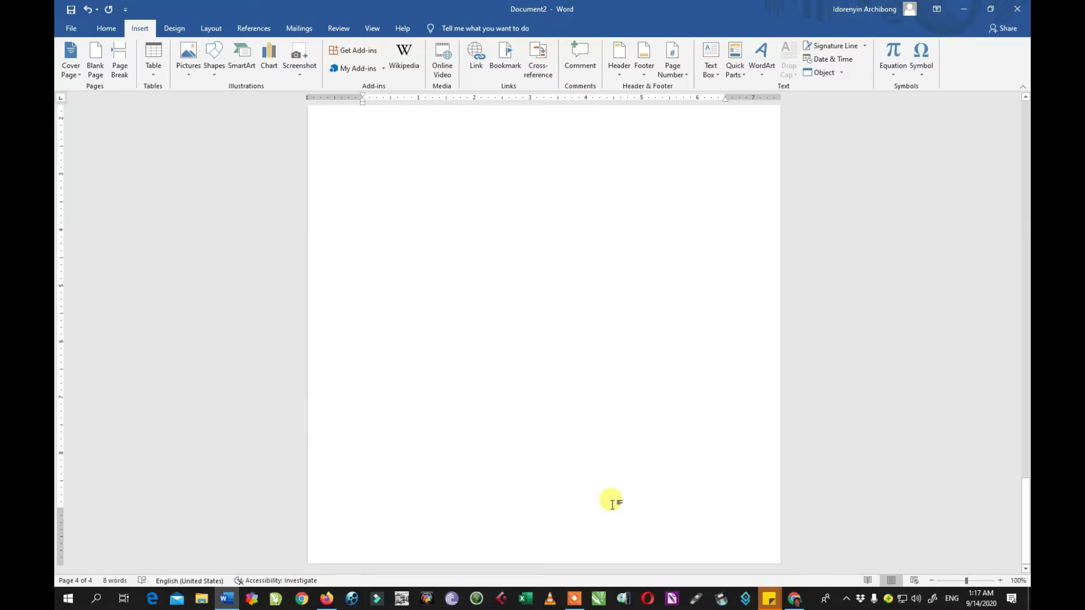
pyautogui.scroll(10, 591, 519)
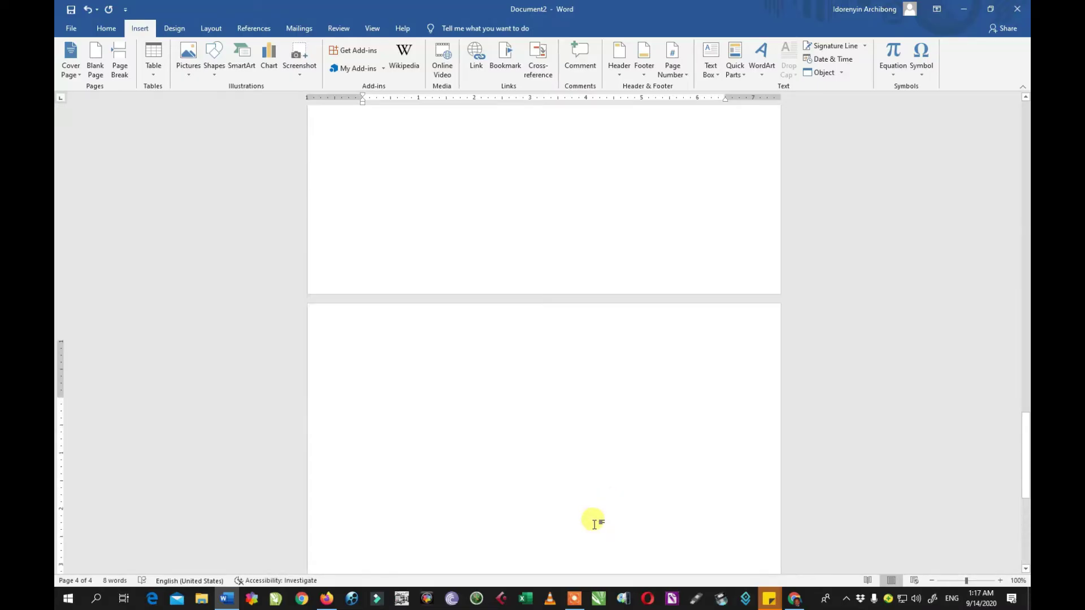
pyautogui.scroll(10, 593, 523)
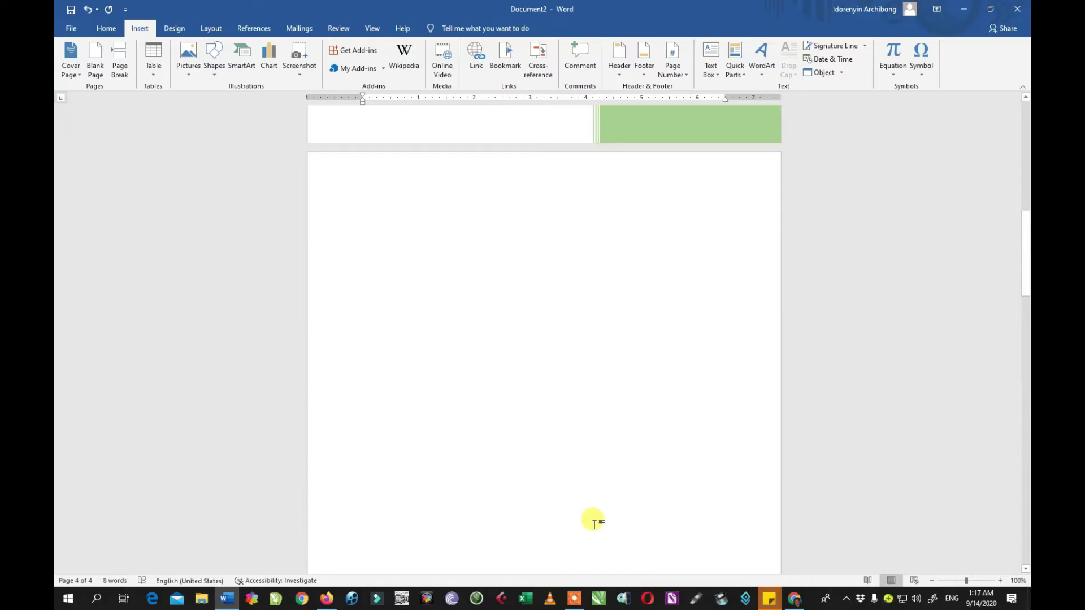
pyautogui.scroll(-5, 593, 522)
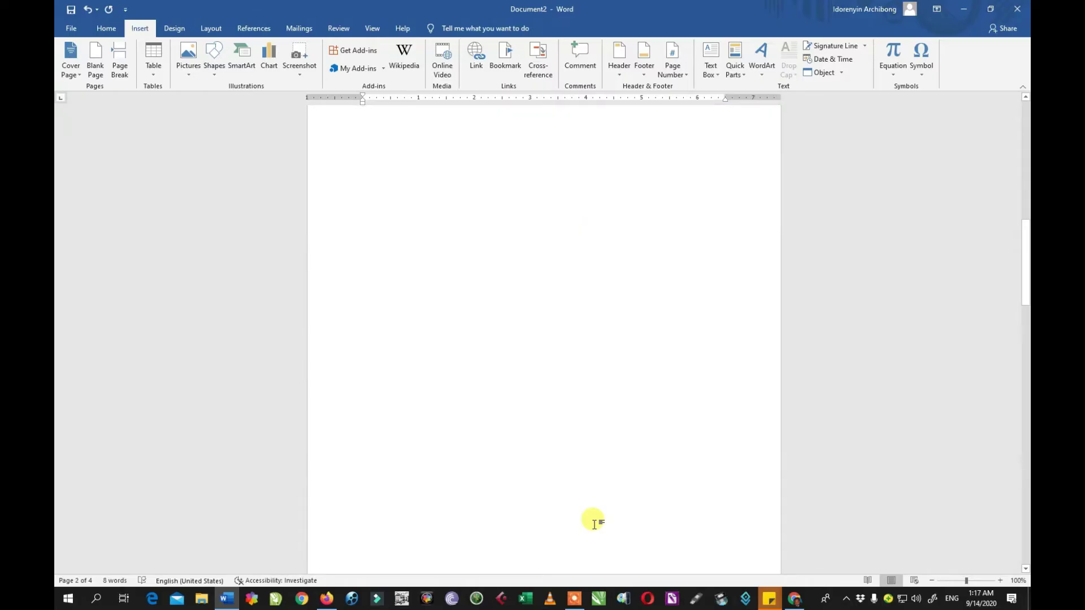
pyautogui.scroll(4, 594, 522)
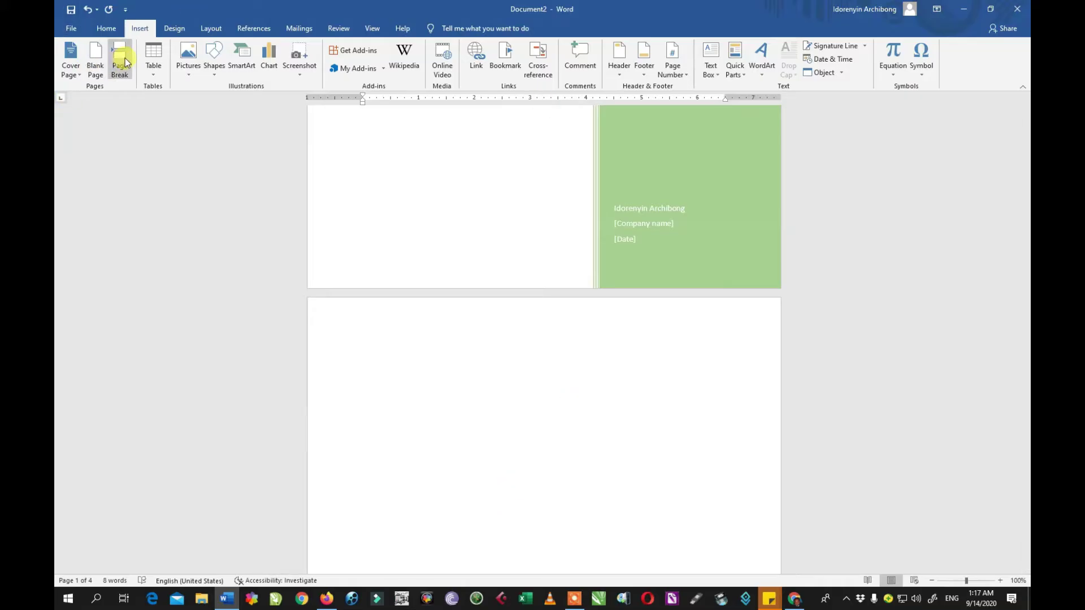
# Bring Chrome to the front and switch to the Lorem Ipsum tab.
pyautogui.scroll(-1, 497, 418)
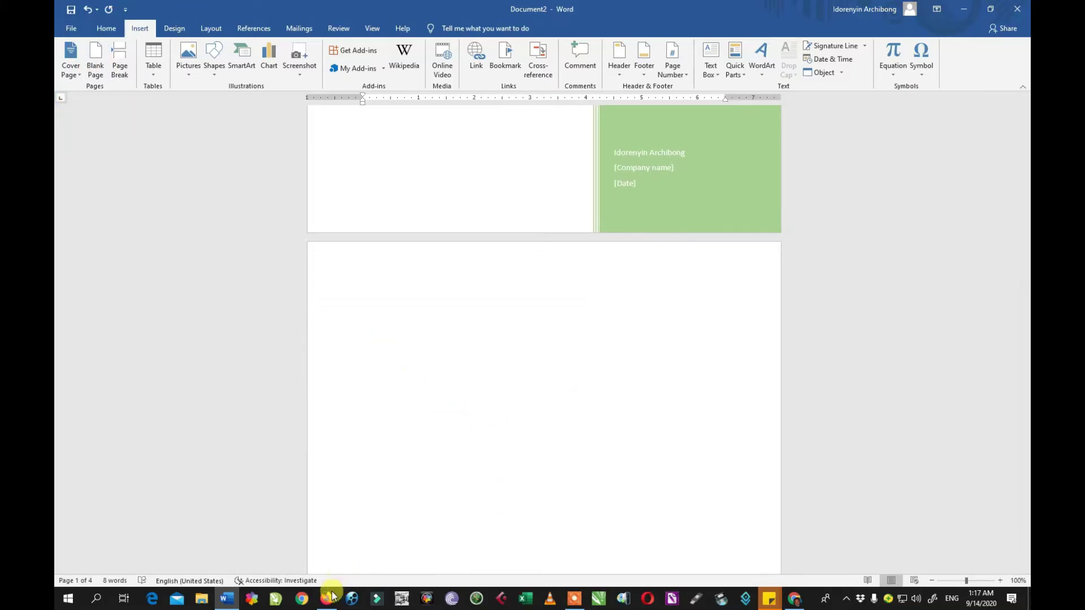
pyautogui.moveTo(323, 602)
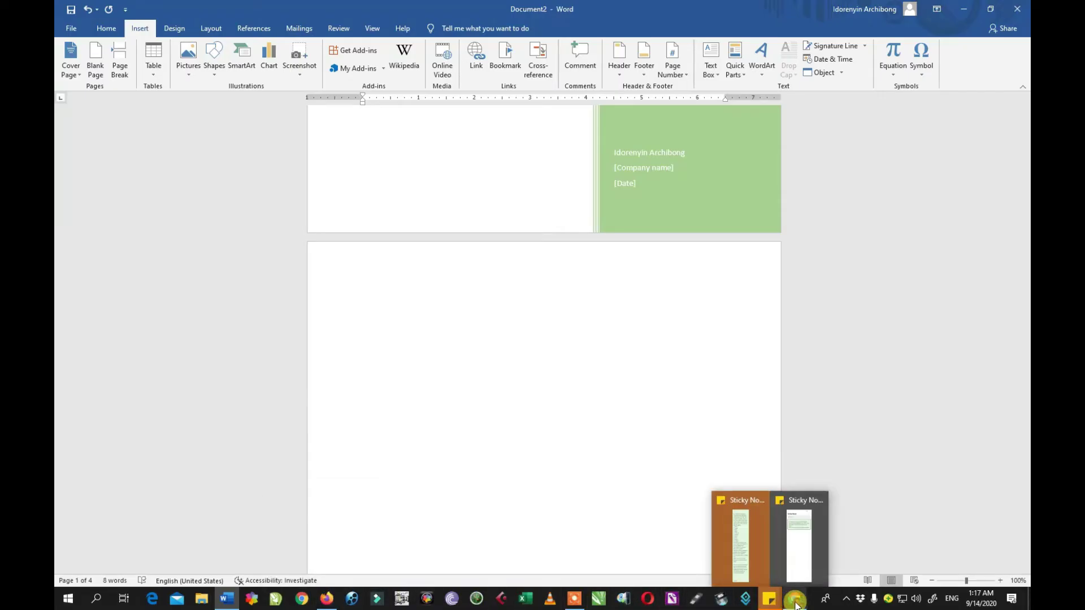
pyautogui.moveTo(795, 603)
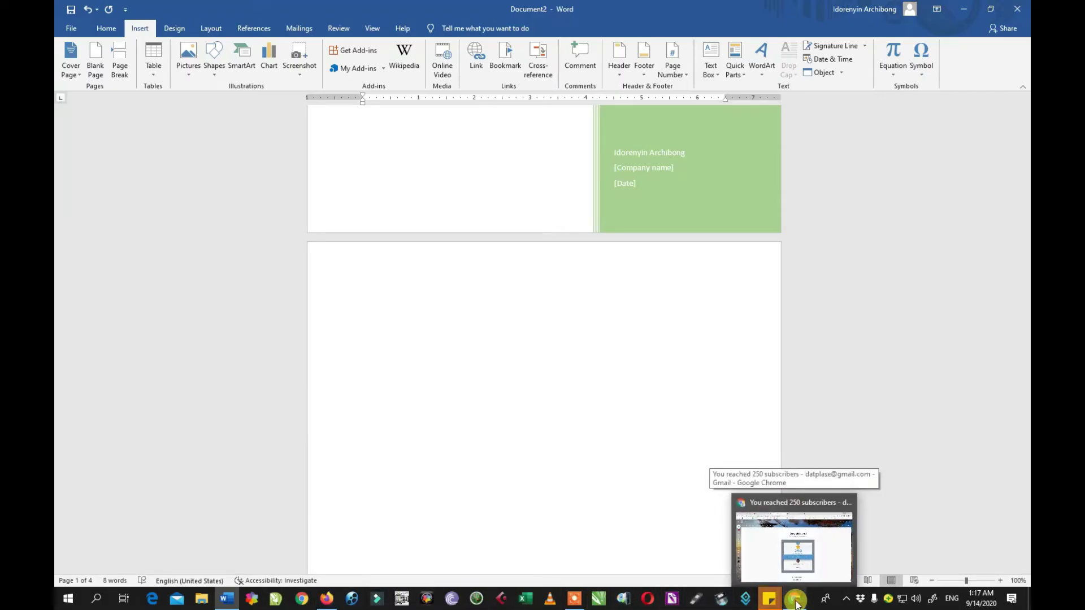
pyautogui.click(795, 604)
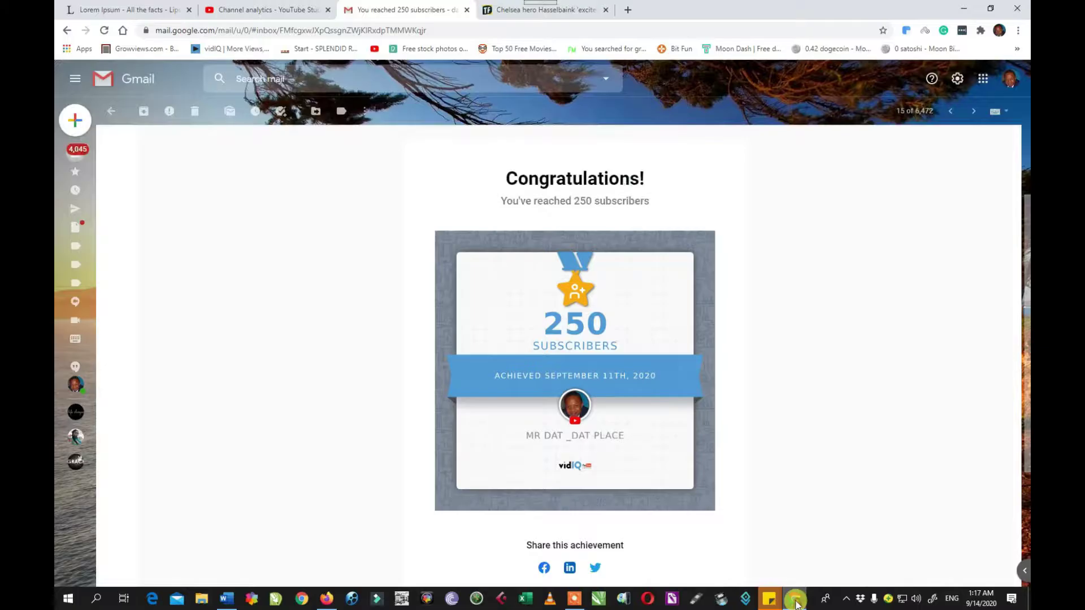
pyautogui.click(130, 13)
# Copy the selected 'Where does it come from?' passage and return to Word.
pyautogui.rightClick(374, 265)
pyautogui.click(395, 271)
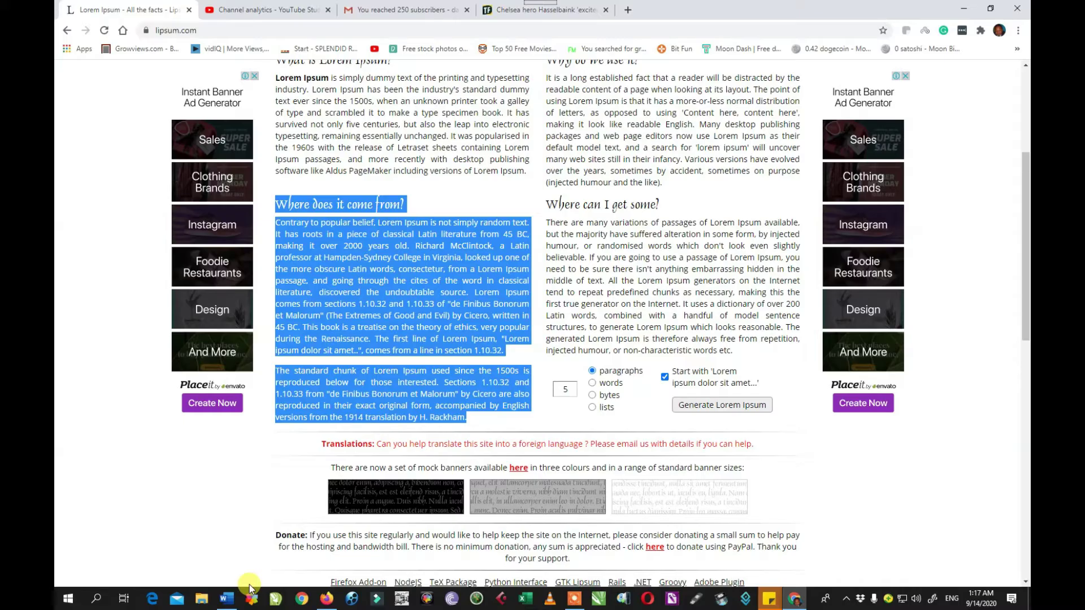
pyautogui.click(228, 598)
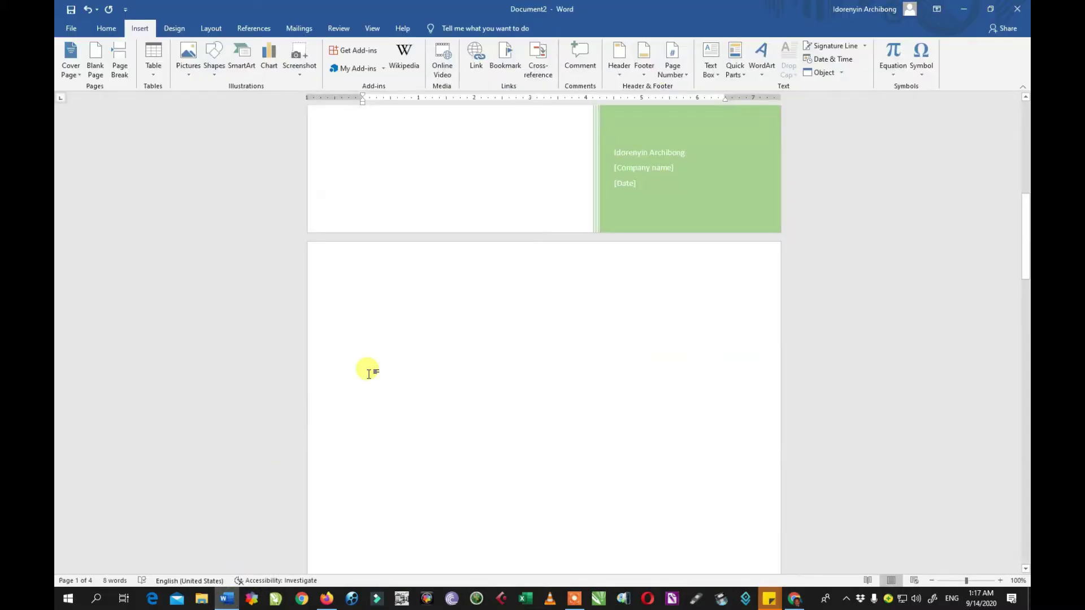
# Paste the 'Where does it come from?' passage keeping source formatting, then type a filler line beneath it.
pyautogui.rightClick(386, 348)
pyautogui.click(402, 405)
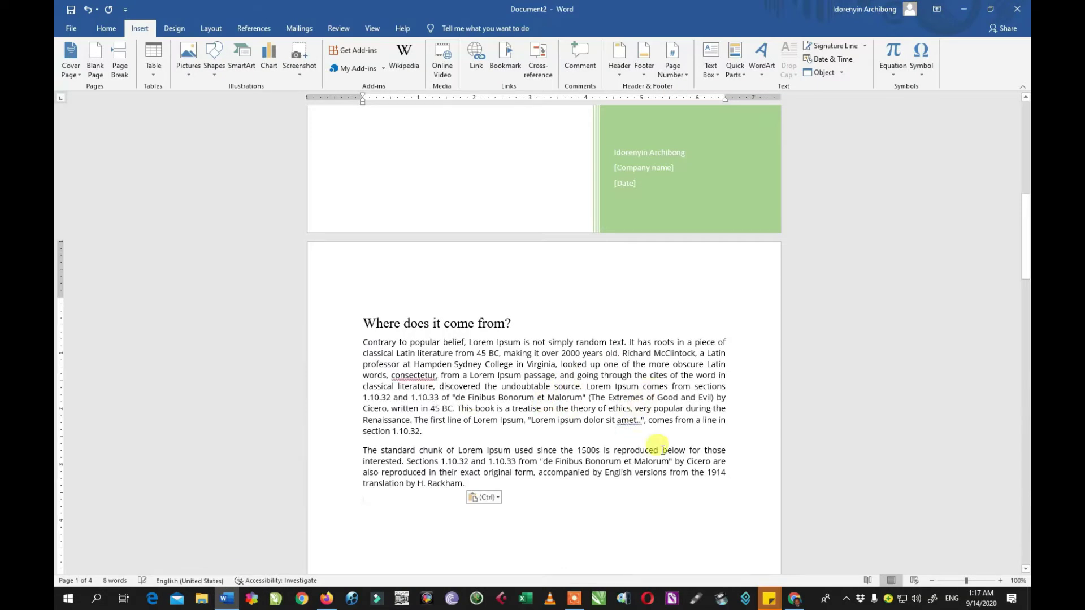
pyautogui.scroll(-2, 563, 446)
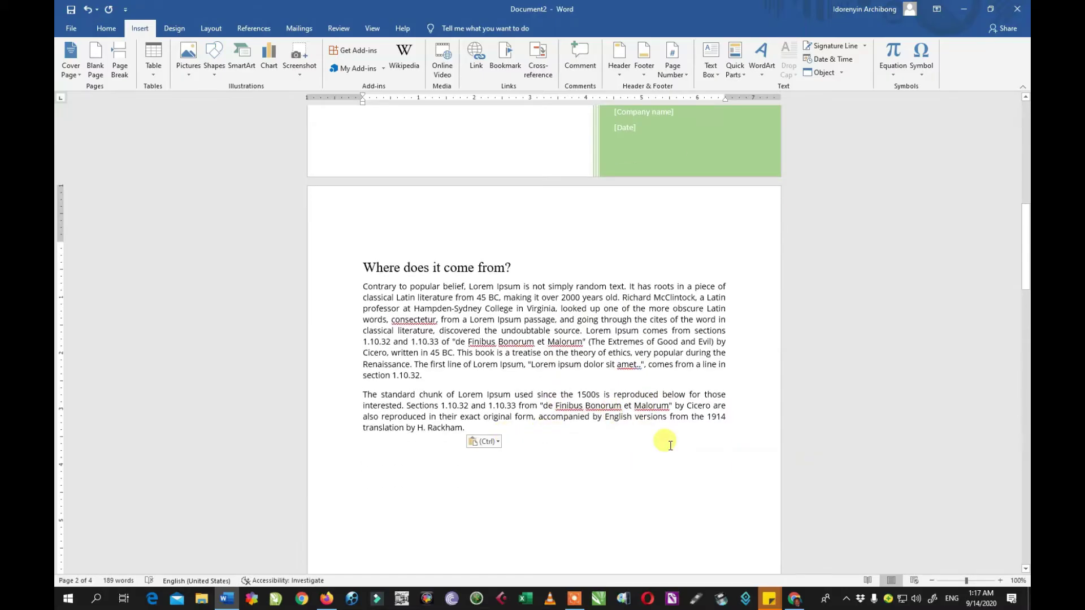
pyautogui.write('gfgfghfghfghfffffffffffffffffffffffffffffffffffffffffffffffffffffffffffffffffffffffffffffffffffffffffffffffffffffffffffffffffffffffffffffffffffffffffffffffffffffffffffffffffffffffffffffffffffffffffffffffffffffffffffffffffffffffffffffffffffffffffffffffffffffffffffffffffffffffffffffffffffffffffffffffffffffffffffffh')
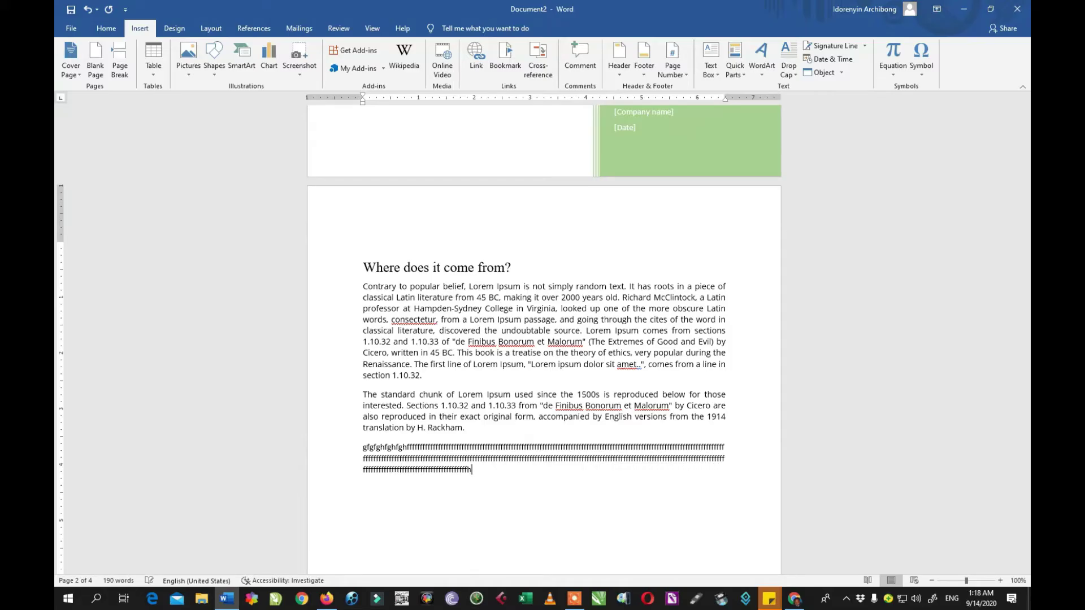
pyautogui.scroll(-3, 677, 440)
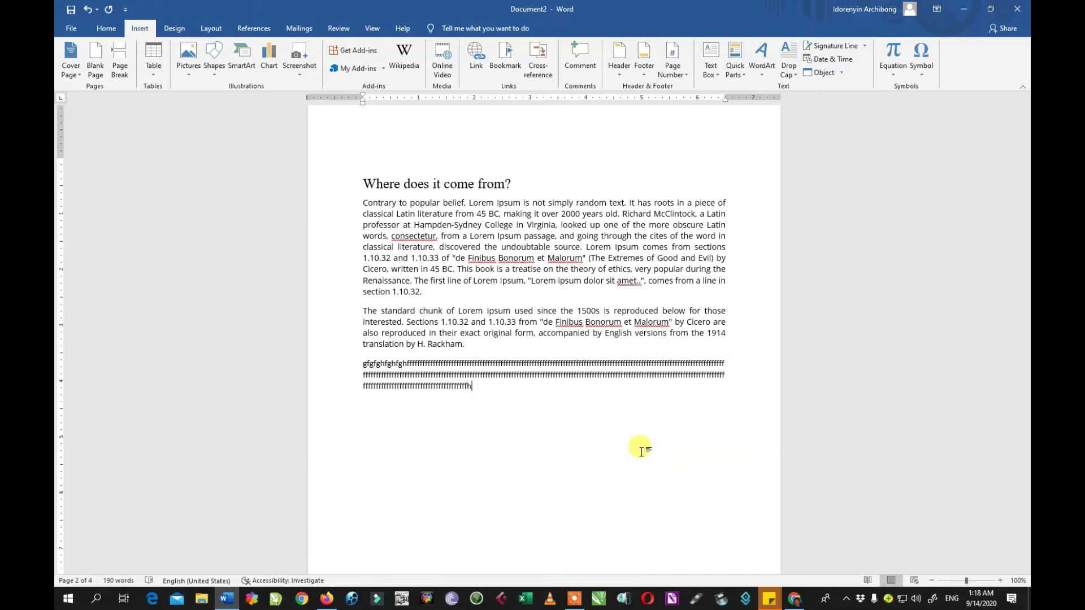
# Insert a page break after the filler text, making five pages, and return below the paragraph.
pyautogui.click(124, 73)
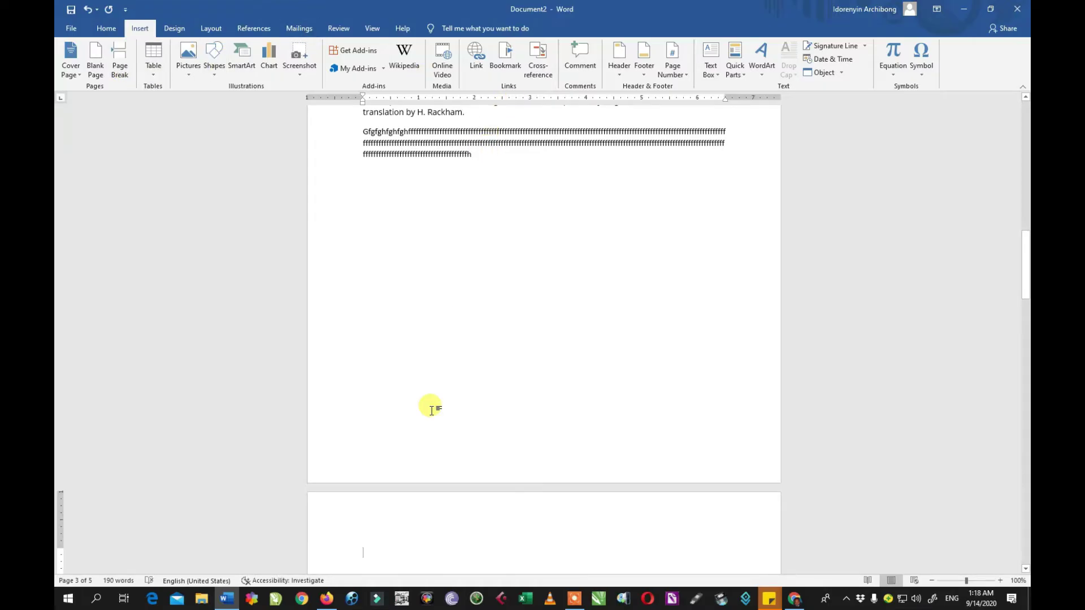
pyautogui.scroll(-3, 379, 550)
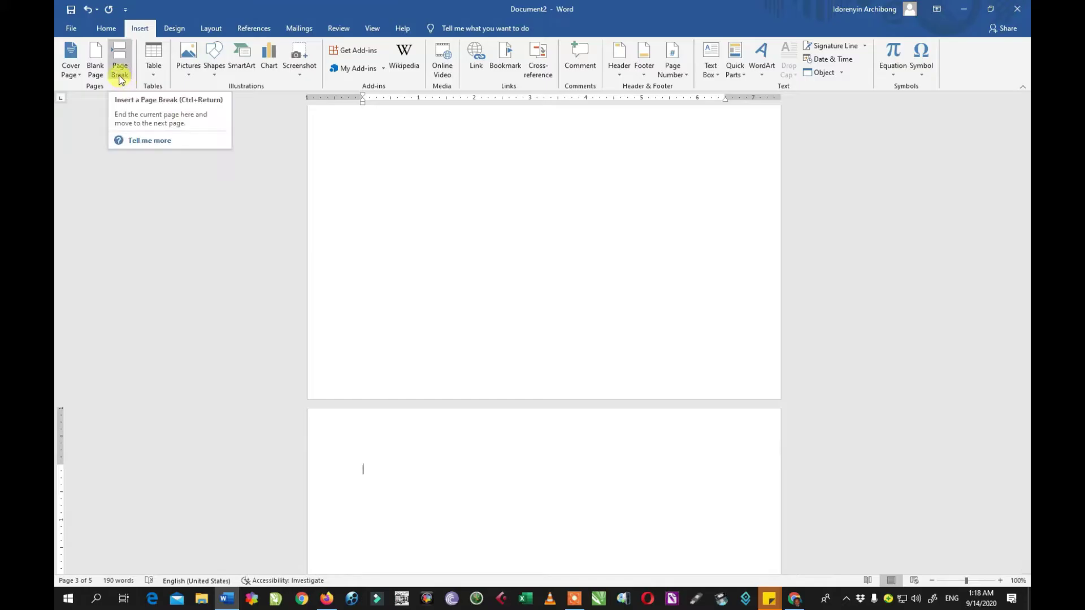
pyautogui.scroll(-2, 483, 343)
pyautogui.scroll(-2, 481, 344)
pyautogui.scroll(9, 485, 341)
pyautogui.click(452, 319)
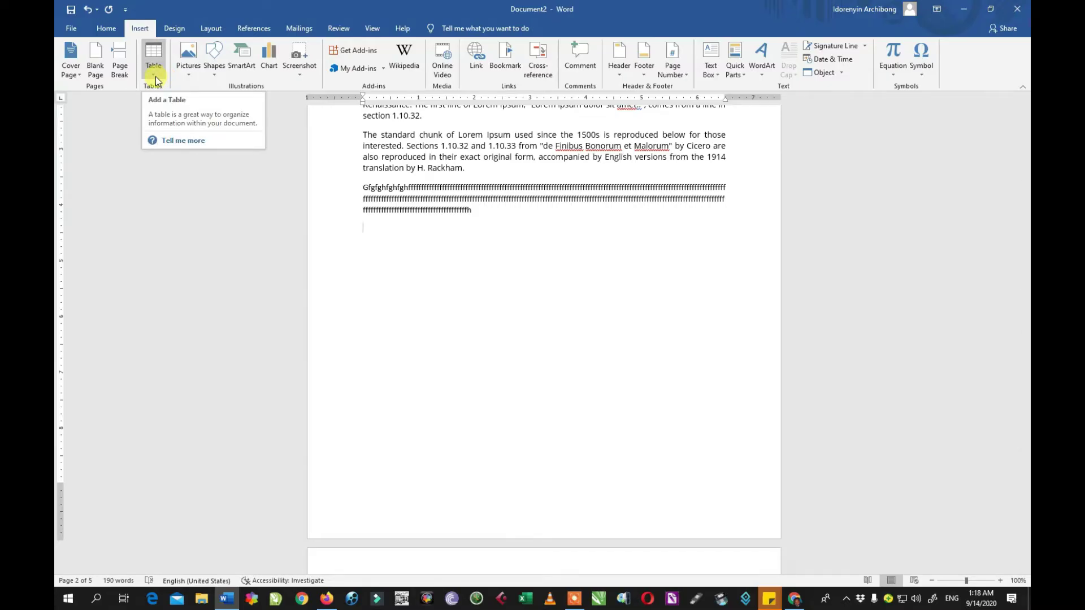
# Insert an 8-column by 5-row table on the empty line below the filler text.
pyautogui.scroll(-2, 444, 285)
pyautogui.click(557, 228)
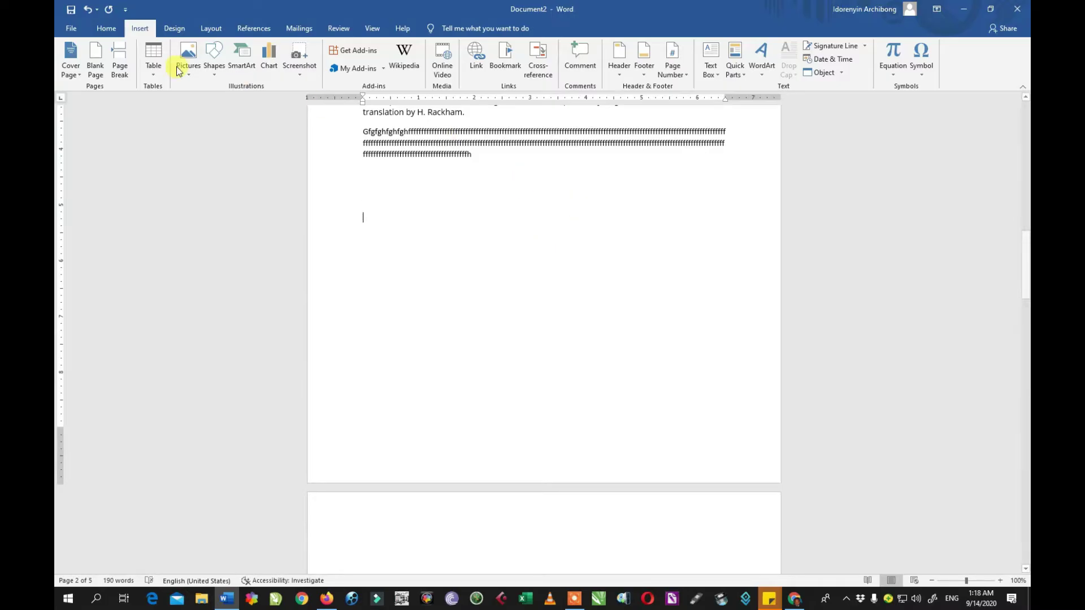
pyautogui.click(157, 79)
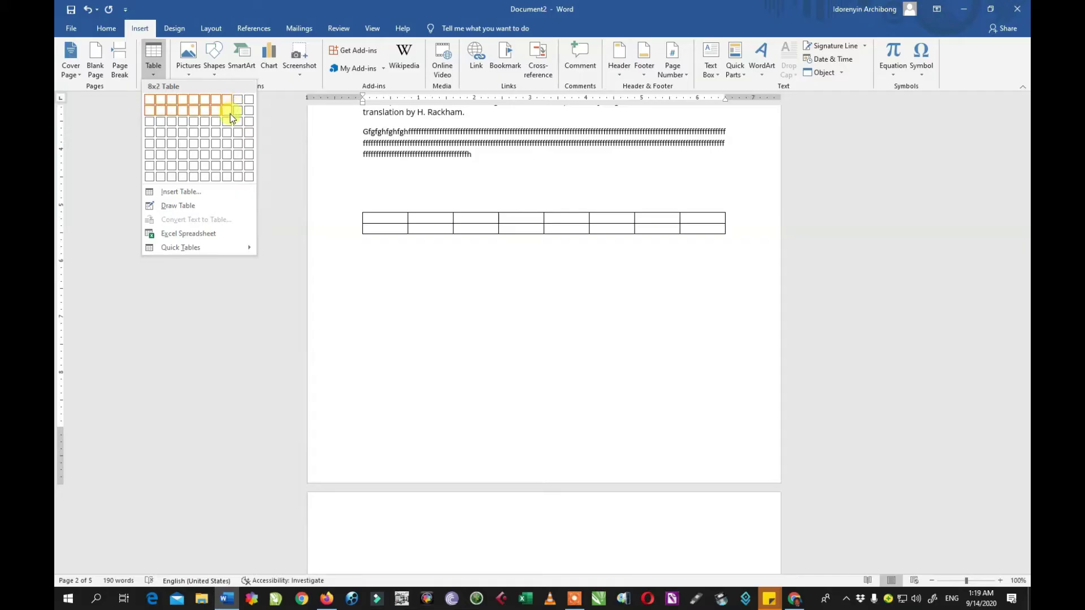
pyautogui.click(228, 144)
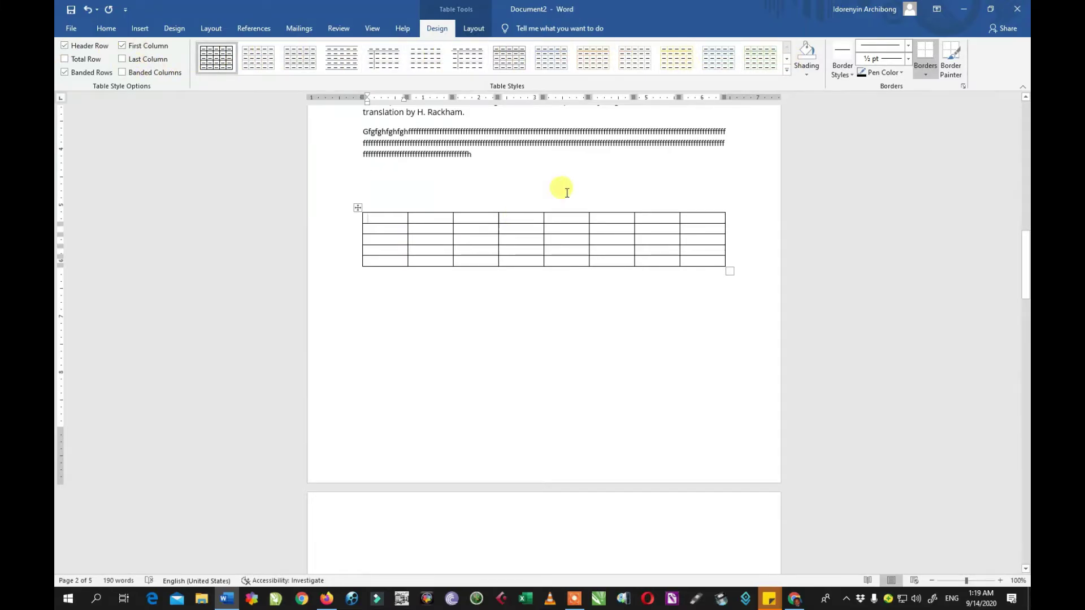
# Try several table styles, then apply the Grid Table style with black header and first column.
pyautogui.click(257, 56)
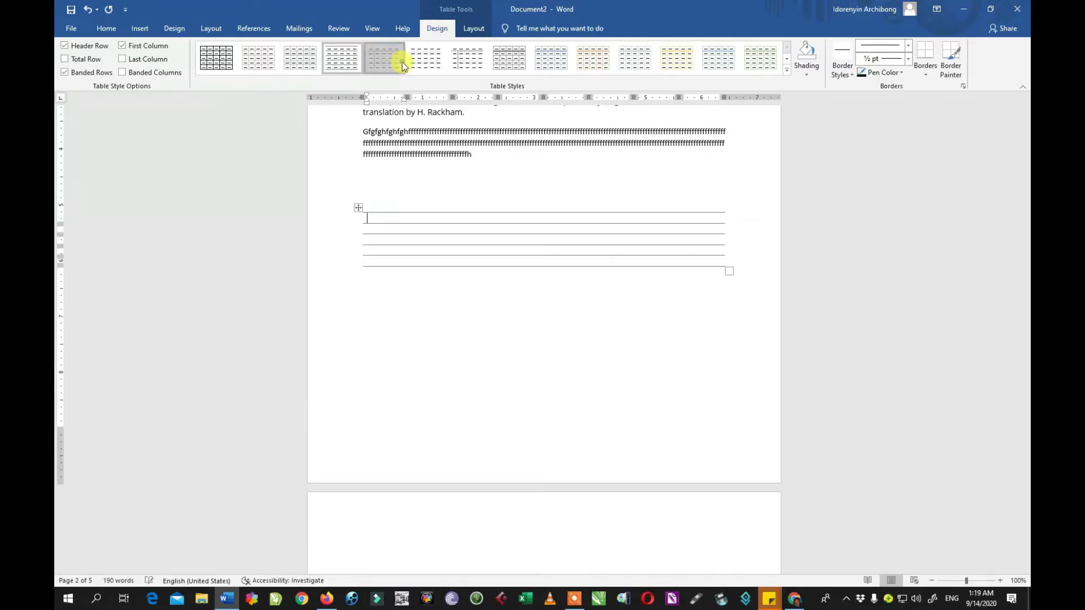
pyautogui.click(508, 59)
pyautogui.click(773, 67)
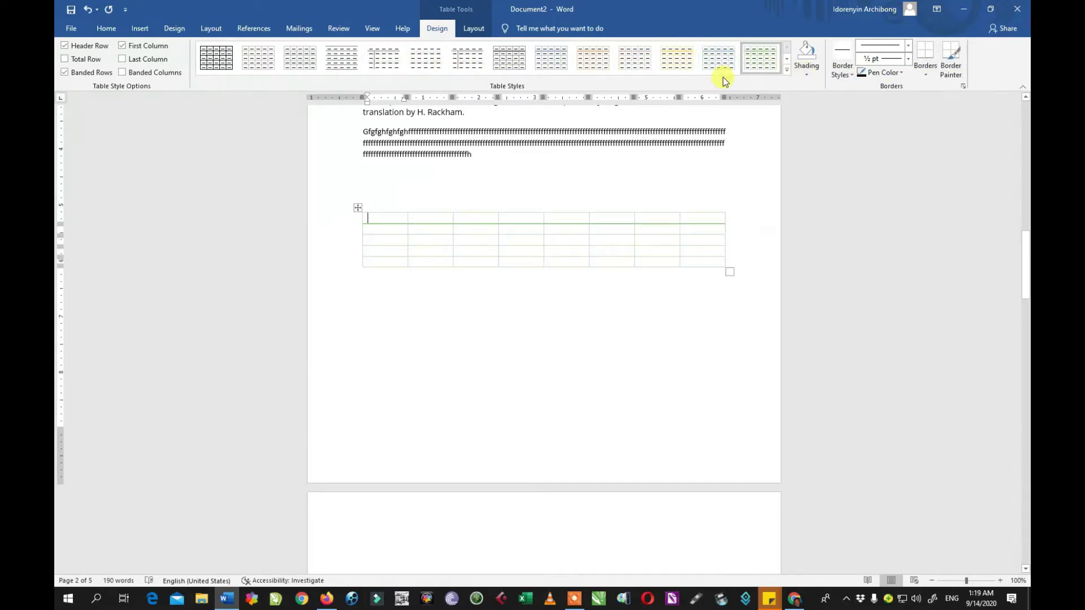
pyautogui.click(786, 74)
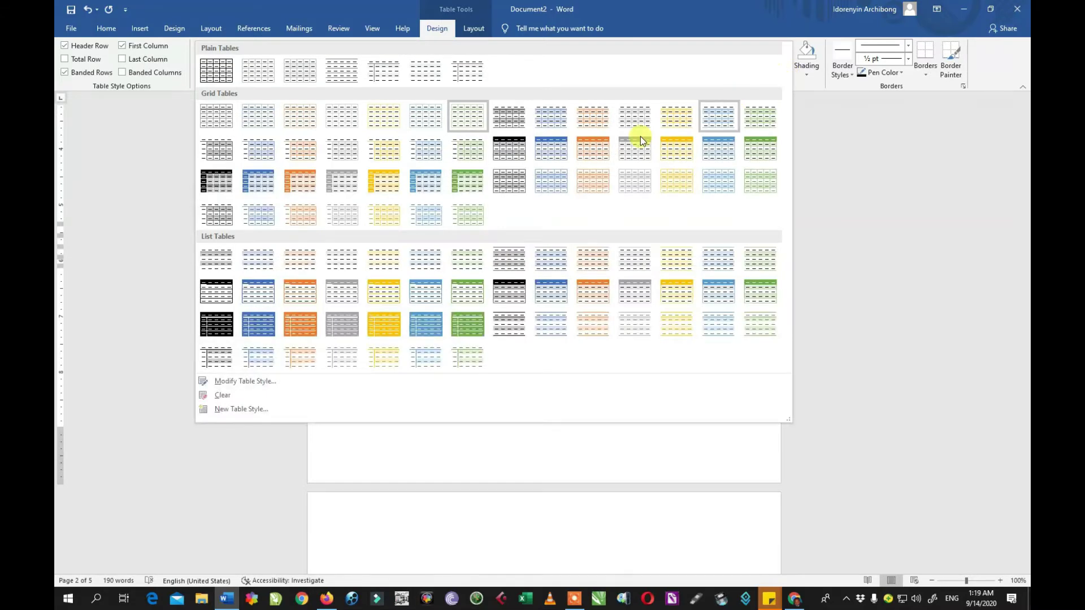
pyautogui.click(217, 183)
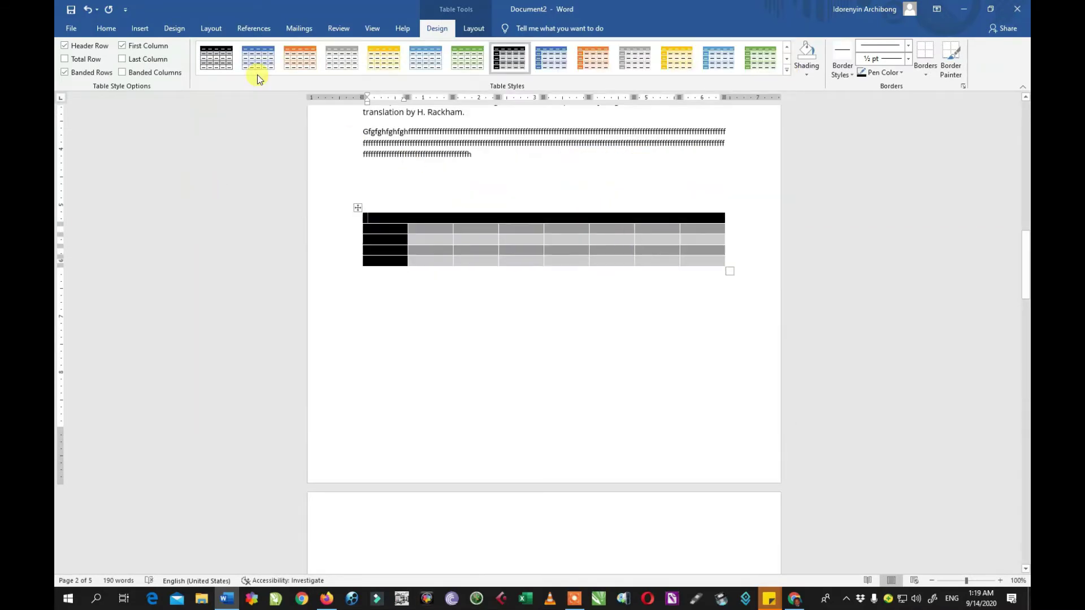
# Toggle the first column, last column, total row and banding options, ending with header, first column and banded rows off.
pyautogui.click(129, 48)
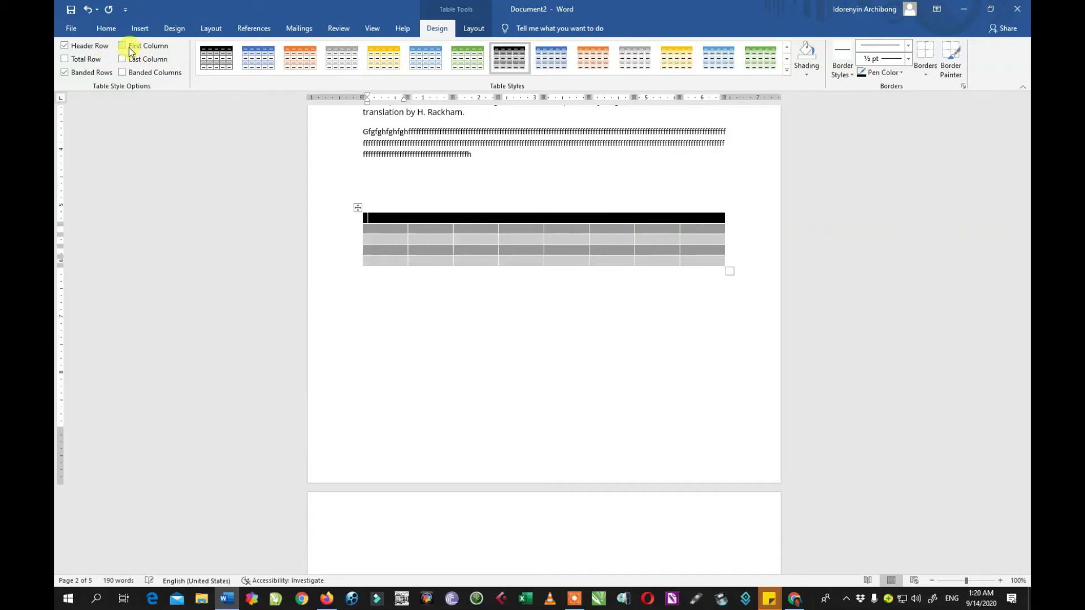
pyautogui.click(130, 54)
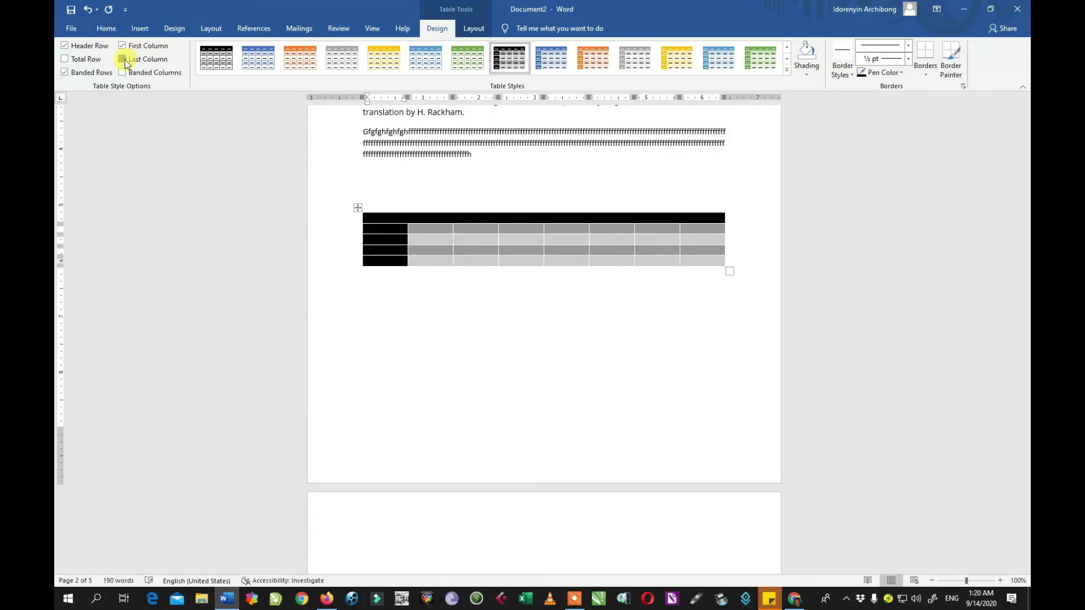
pyautogui.click(126, 61)
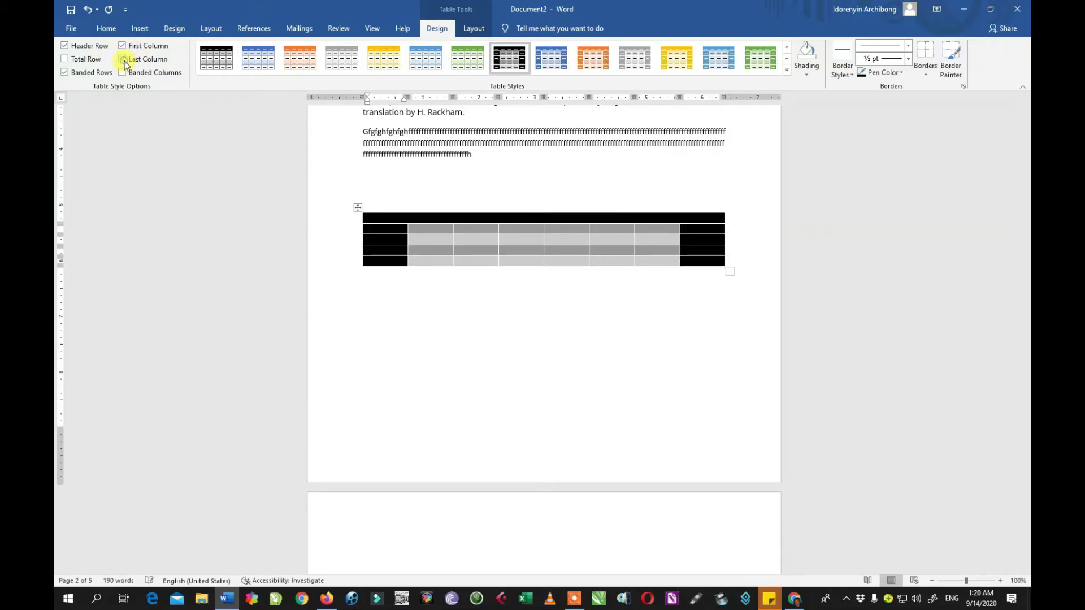
pyautogui.click(125, 61)
pyautogui.click(93, 60)
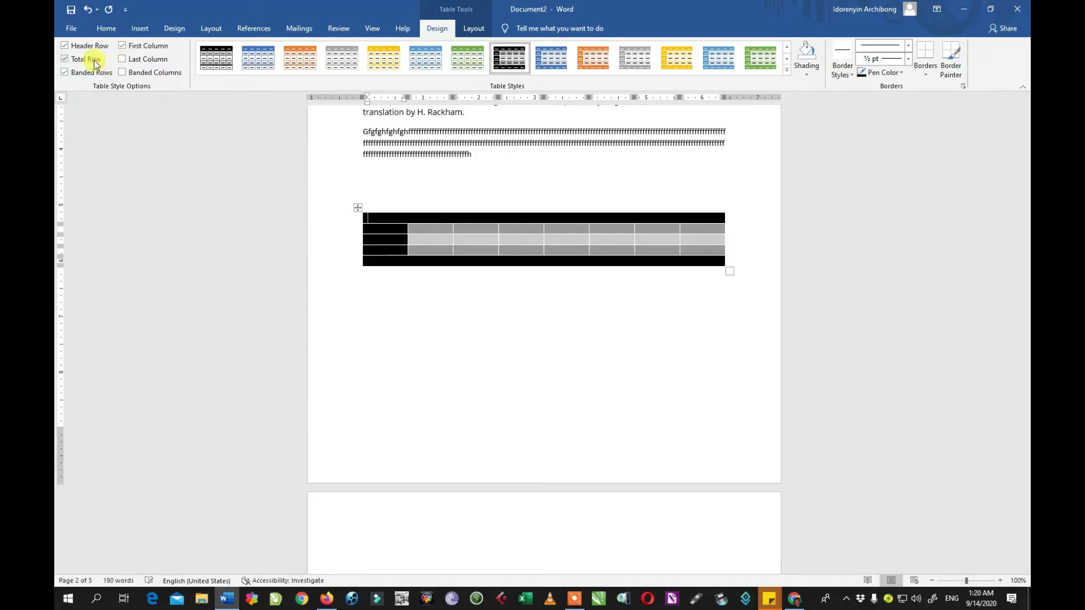
pyautogui.click(93, 60)
pyautogui.click(133, 72)
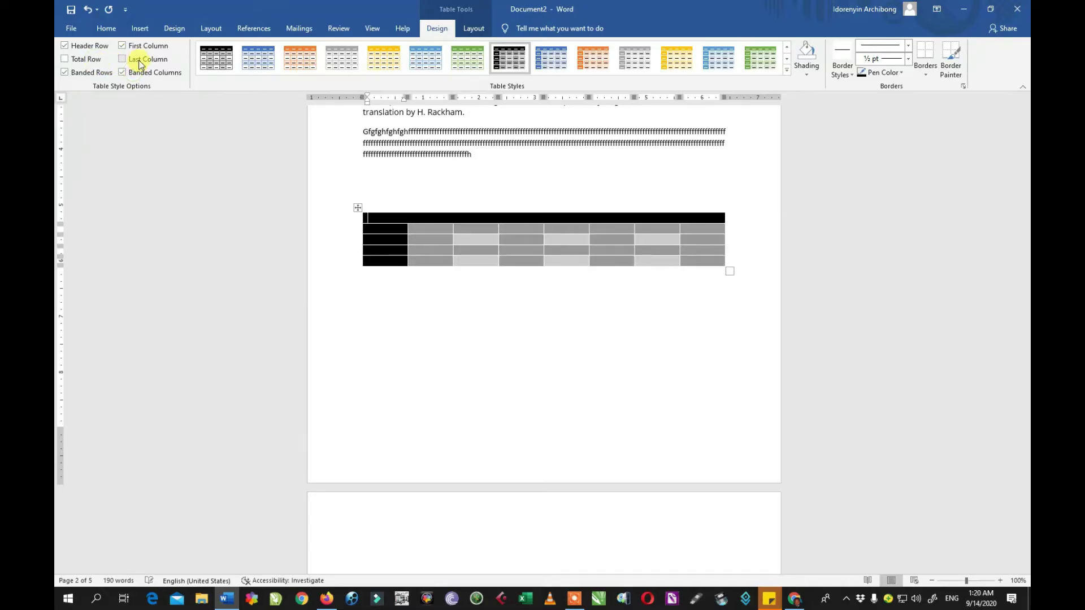
pyautogui.click(140, 61)
pyautogui.click(138, 73)
pyautogui.click(138, 60)
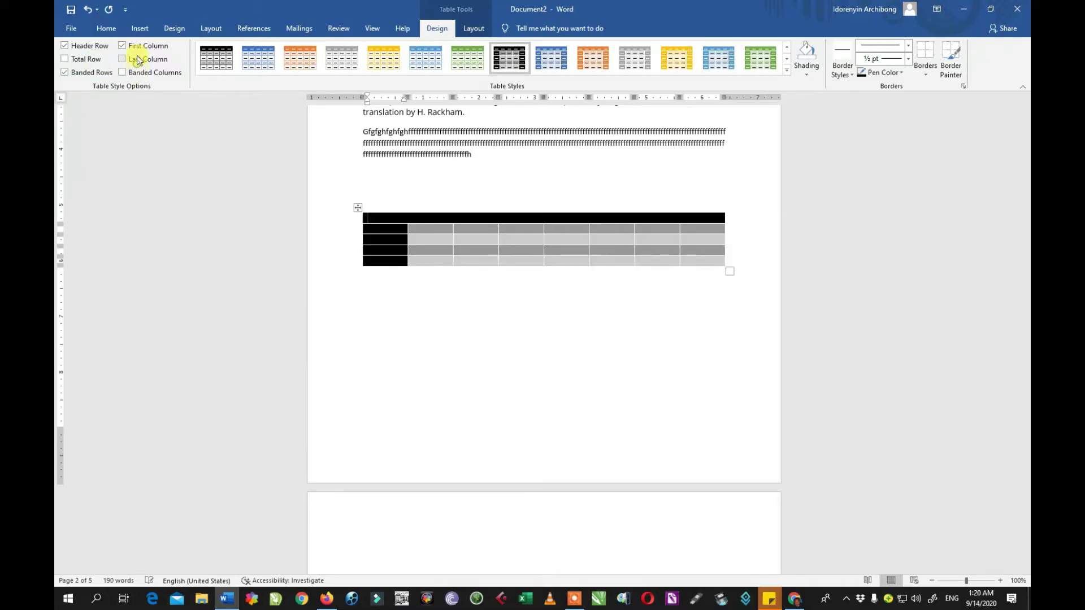
pyautogui.click(135, 47)
pyautogui.click(86, 46)
pyautogui.click(79, 72)
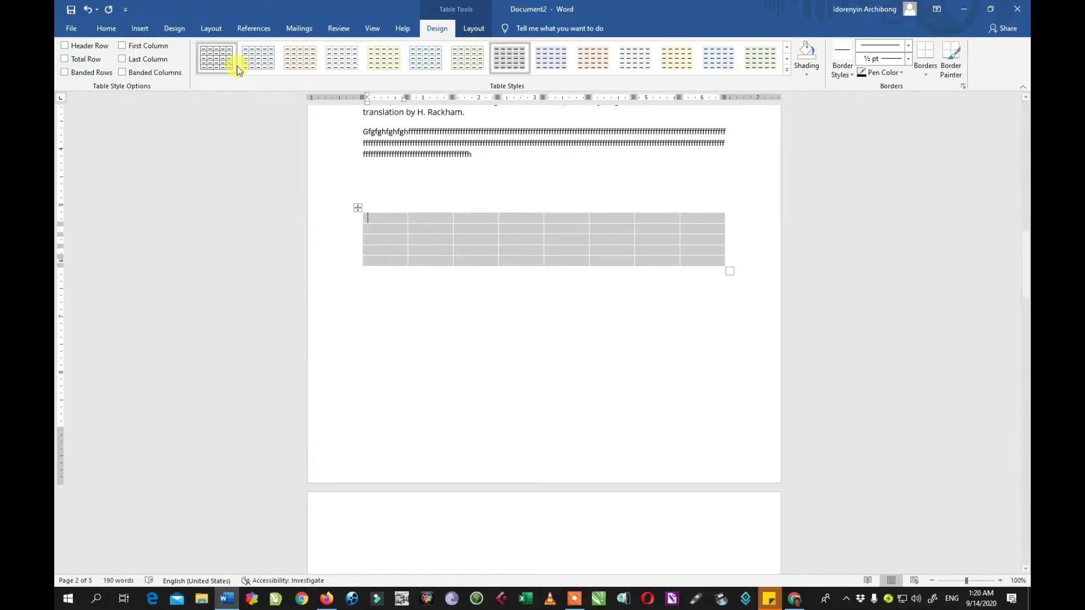
# Apply the plain Table Grid style and add three rows from the bottom-right cell, making 8 rows.
pyautogui.click(216, 58)
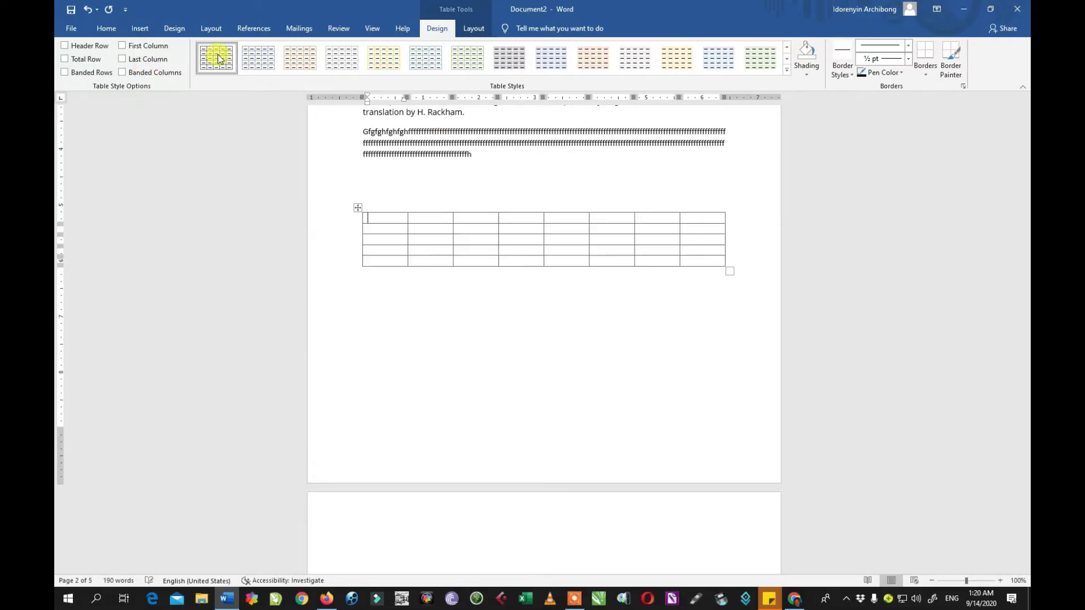
pyautogui.click(718, 261)
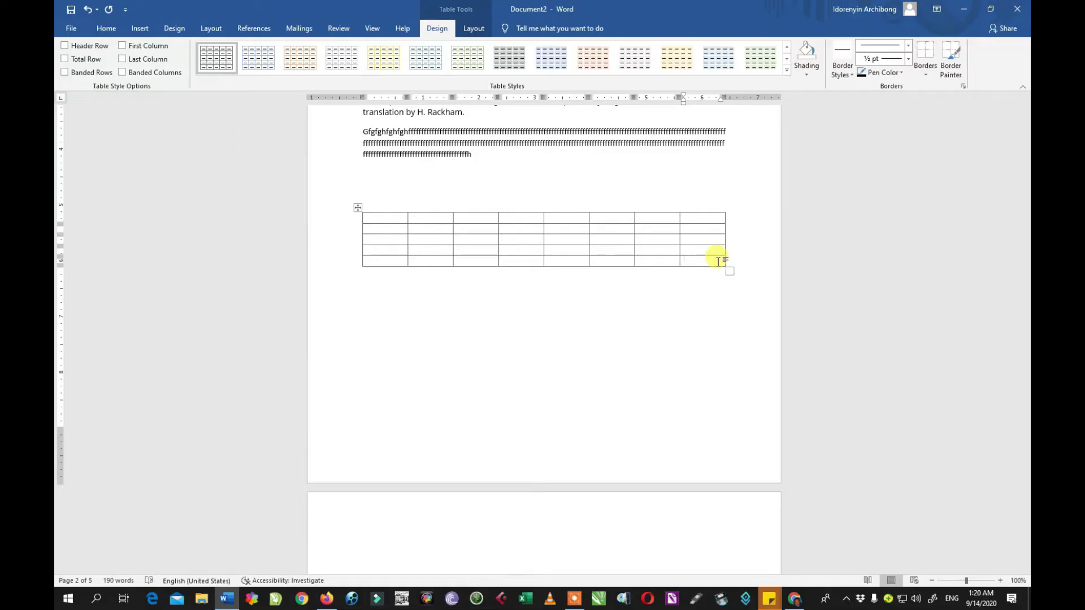
pyautogui.click(392, 221)
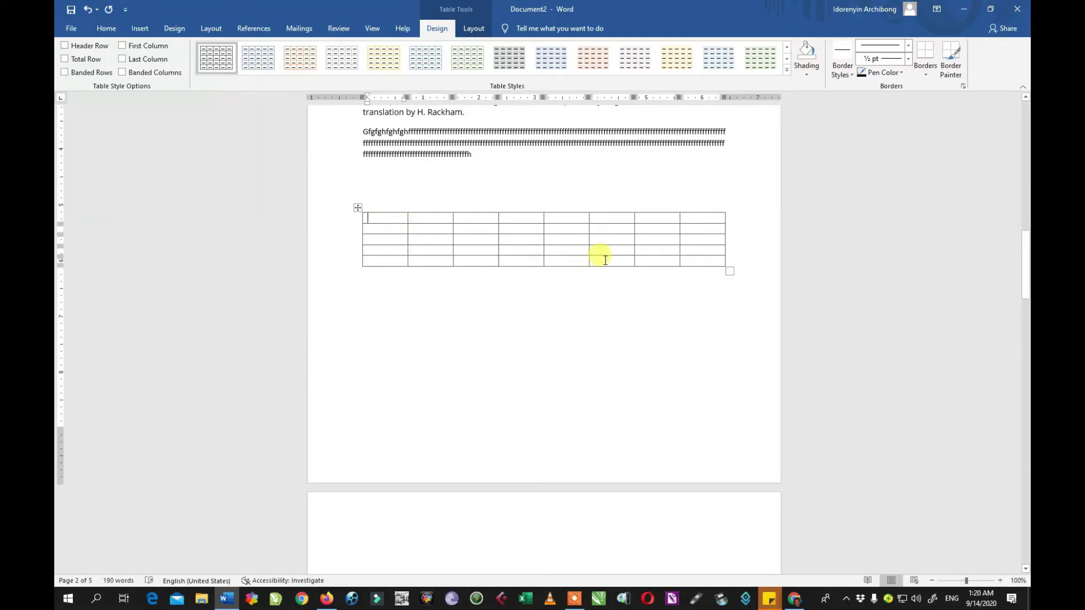
pyautogui.click(699, 258)
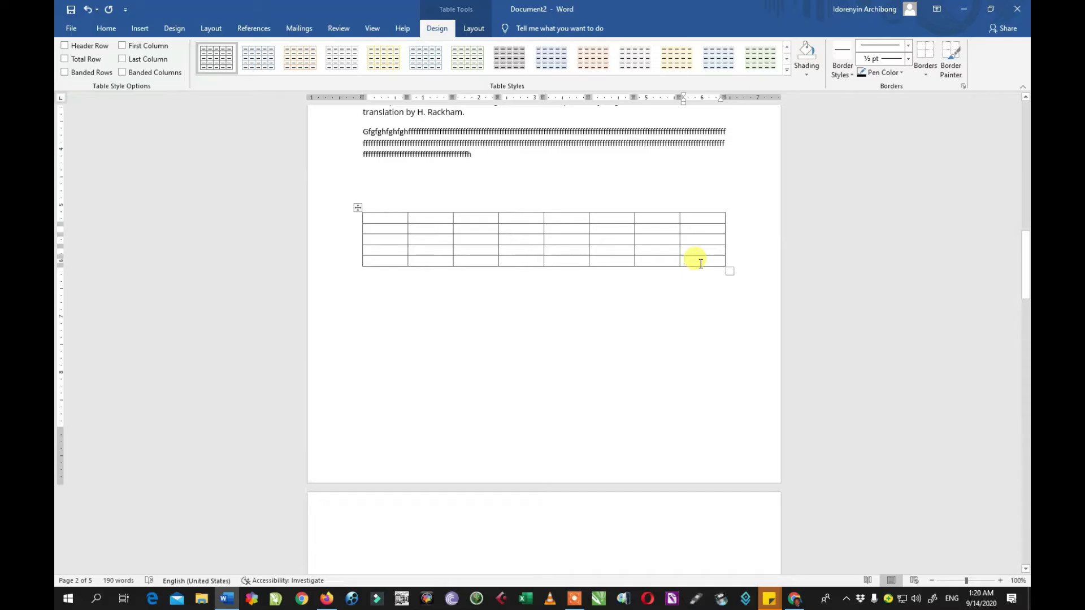
pyautogui.press('Tab')
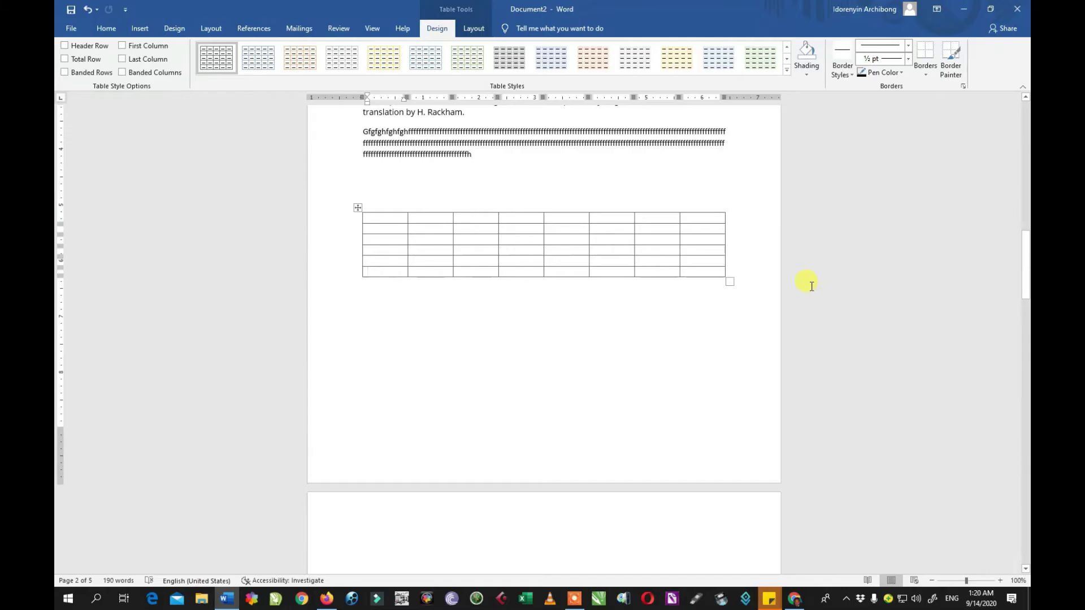
pyautogui.click(699, 273)
pyautogui.press('Tab')
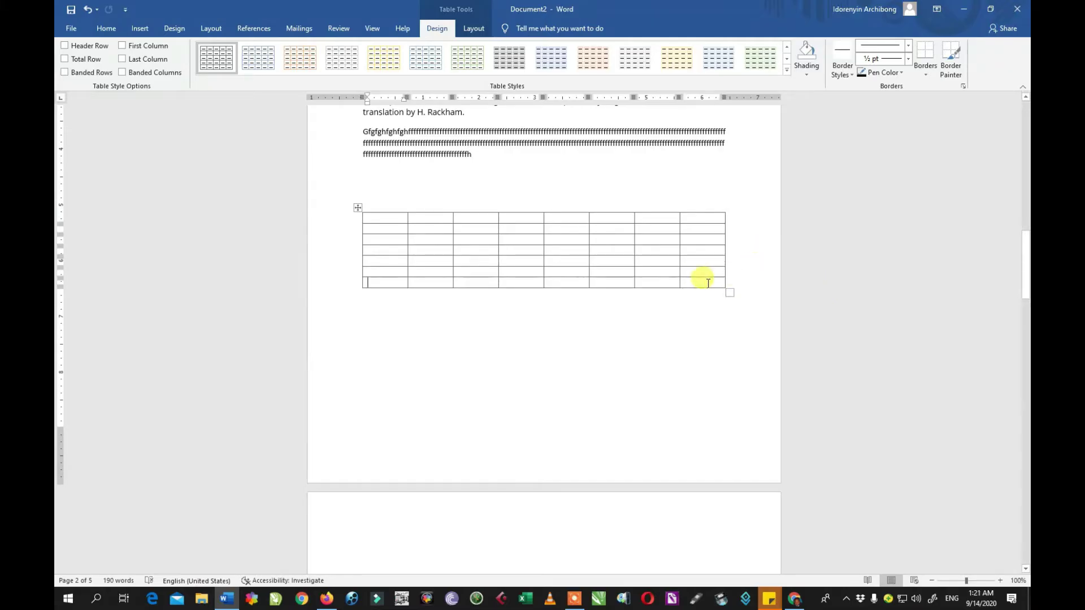
pyautogui.press('Tab')
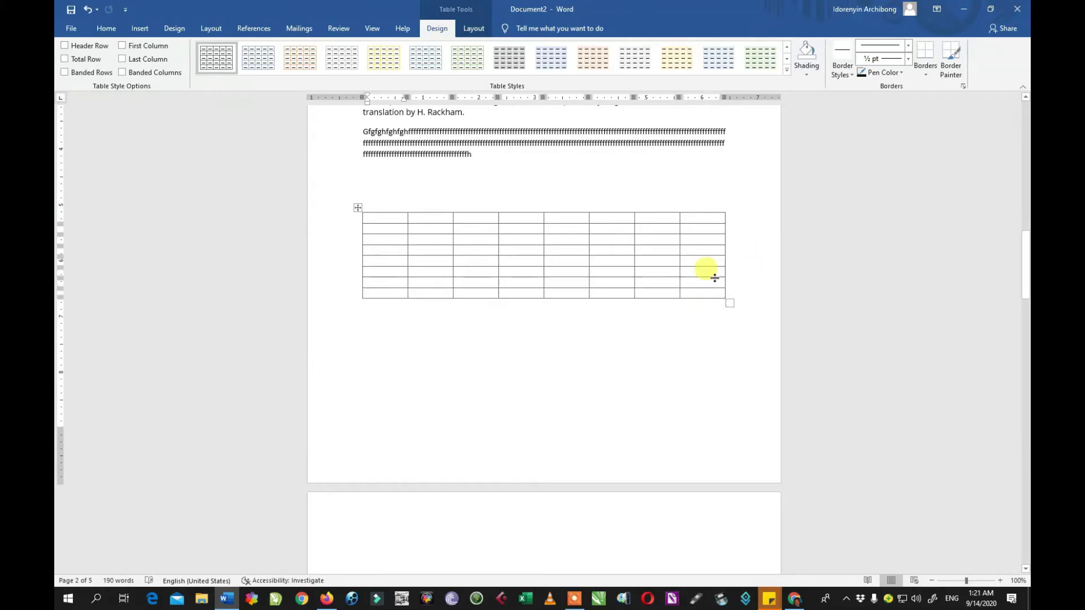
# Add two more rows from the last cell, bringing the table to ten rows.
pyautogui.click(142, 30)
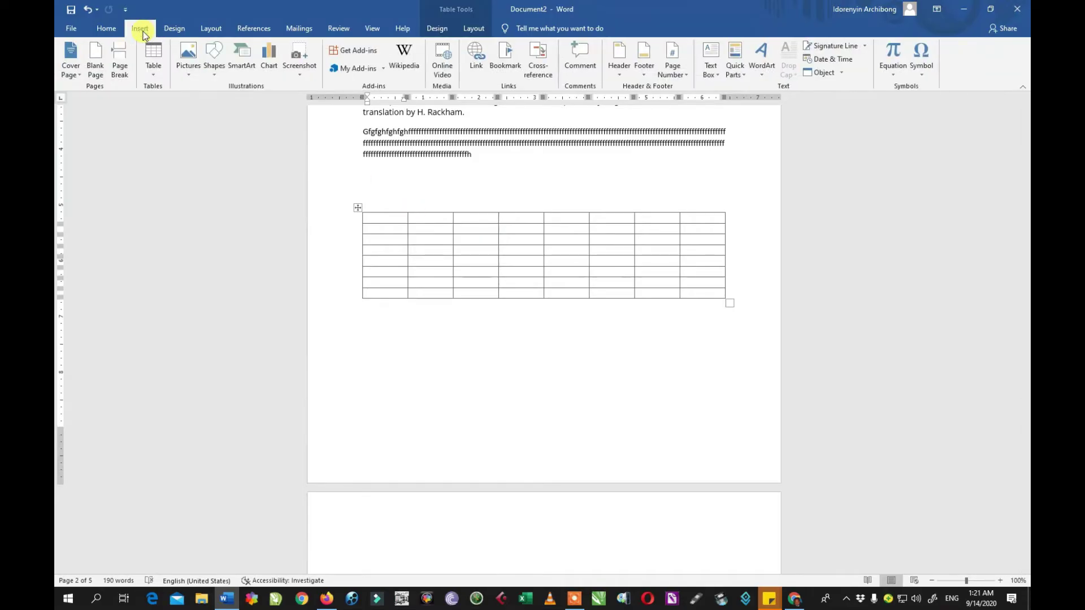
pyautogui.click(153, 79)
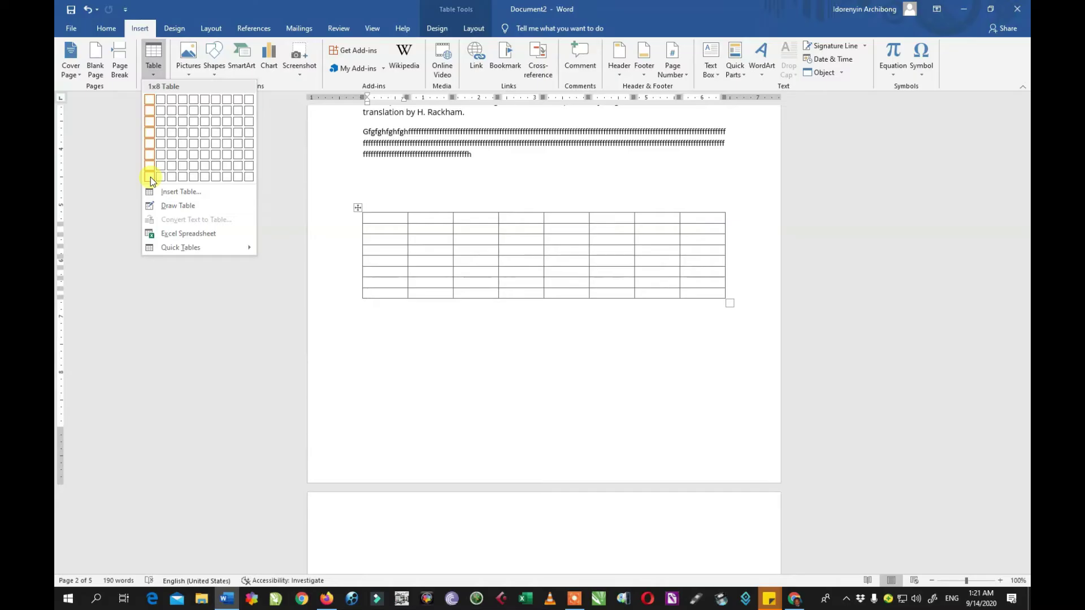
pyautogui.click(705, 295)
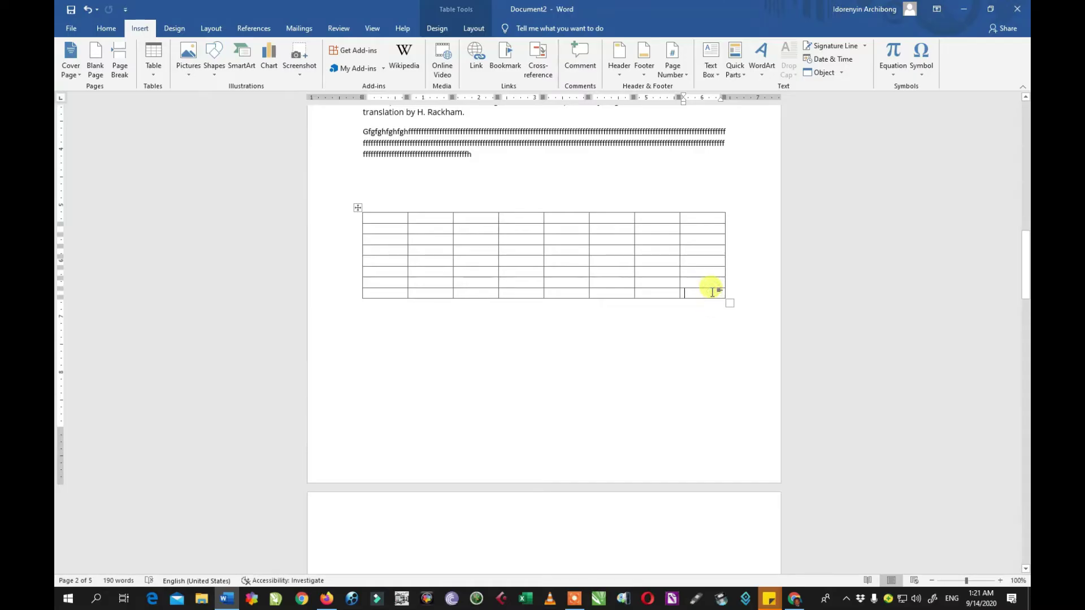
pyautogui.press('Tab')
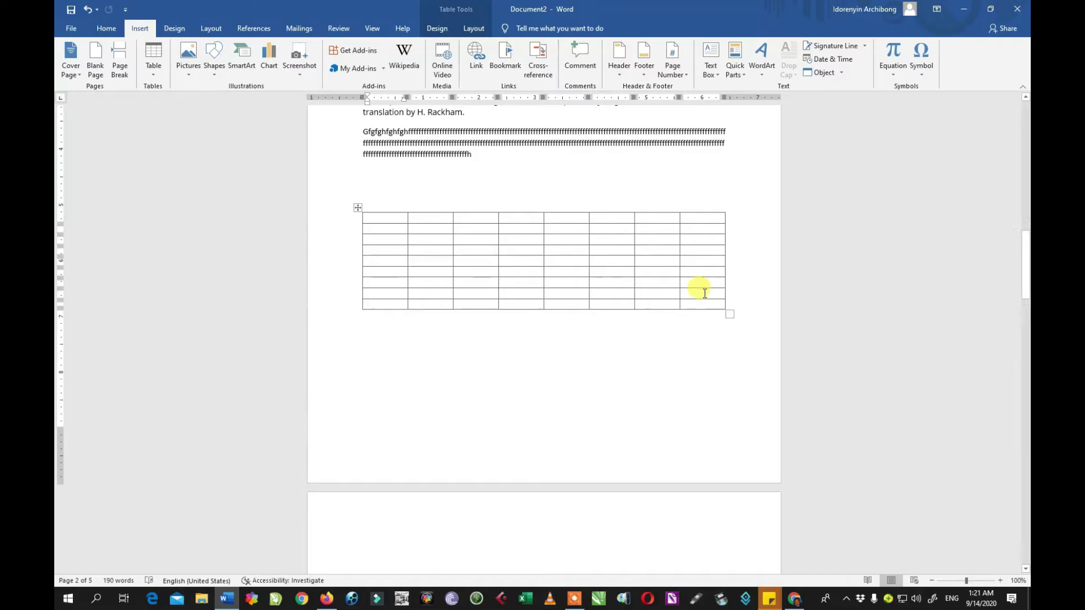
pyautogui.click(708, 304)
pyautogui.press('Tab')
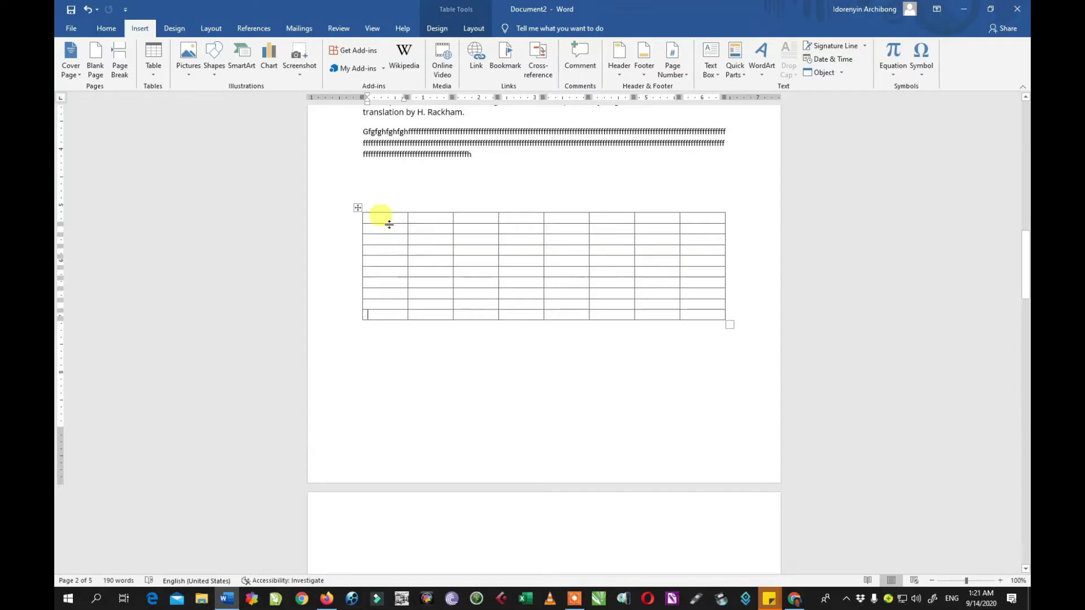
pyautogui.click(358, 208)
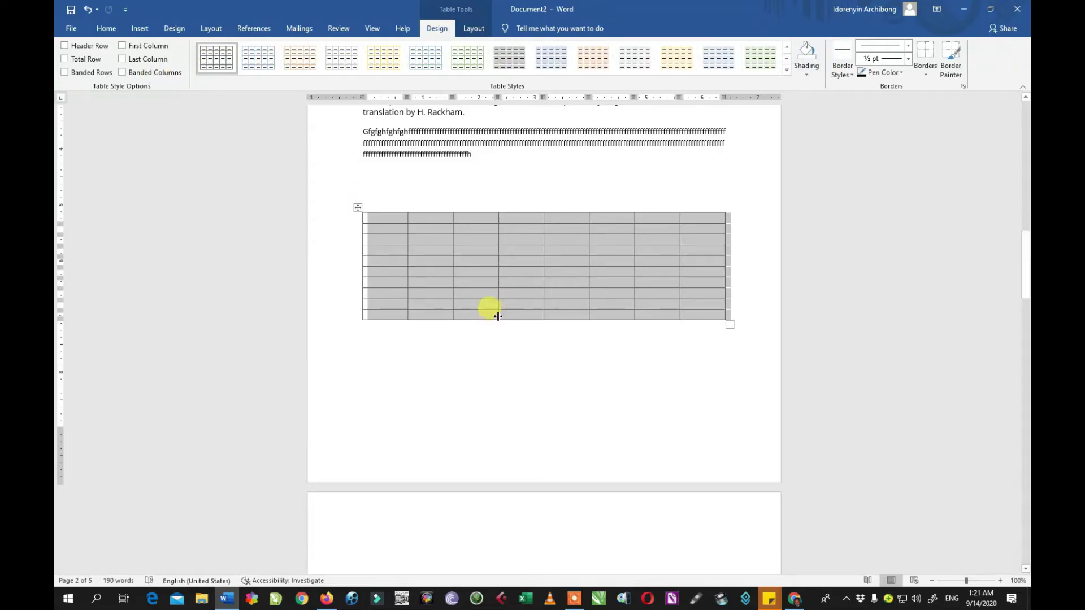
pyautogui.click(503, 341)
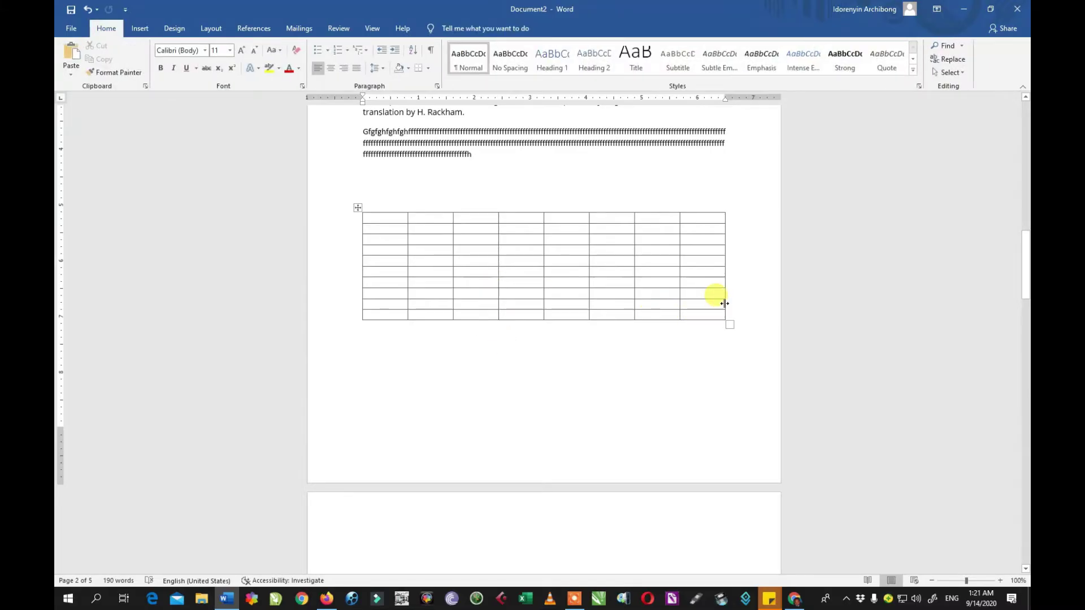
# Type 'dffdf' in the first cell, then 'nbvbnv' and 'bbv' in the third row's first two cells.
pyautogui.click(377, 221)
pyautogui.write('dffdf')
pyautogui.click(398, 239)
pyautogui.write('nbvbnv')
pyautogui.click(428, 239)
pyautogui.write('bbvbvbn')
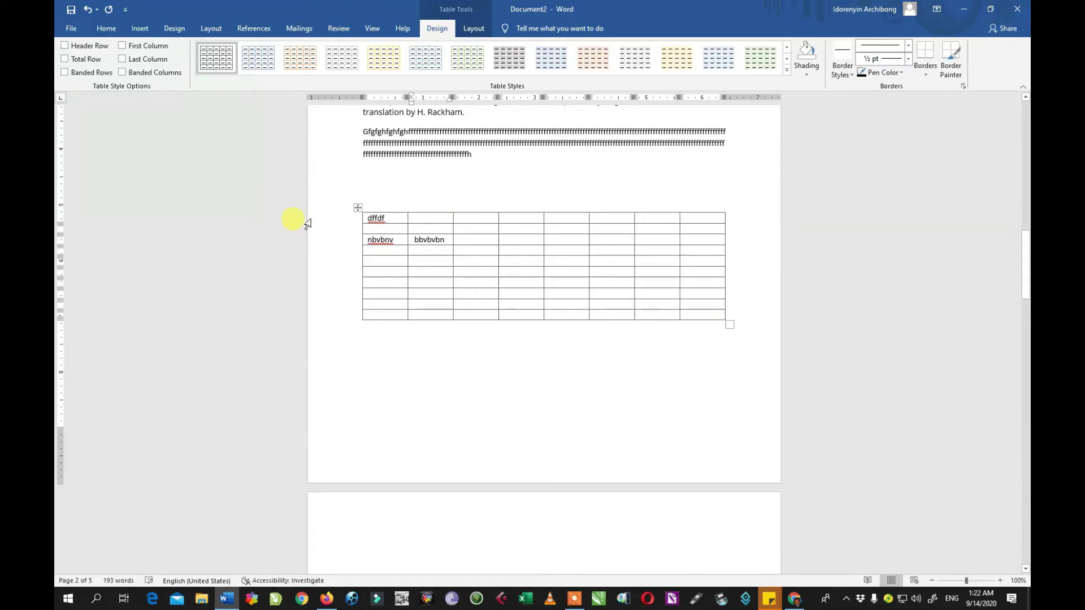
# With Draw Table, hand-draw full-height vertical dividers through the table's last column and fourth column.
pyautogui.click(139, 28)
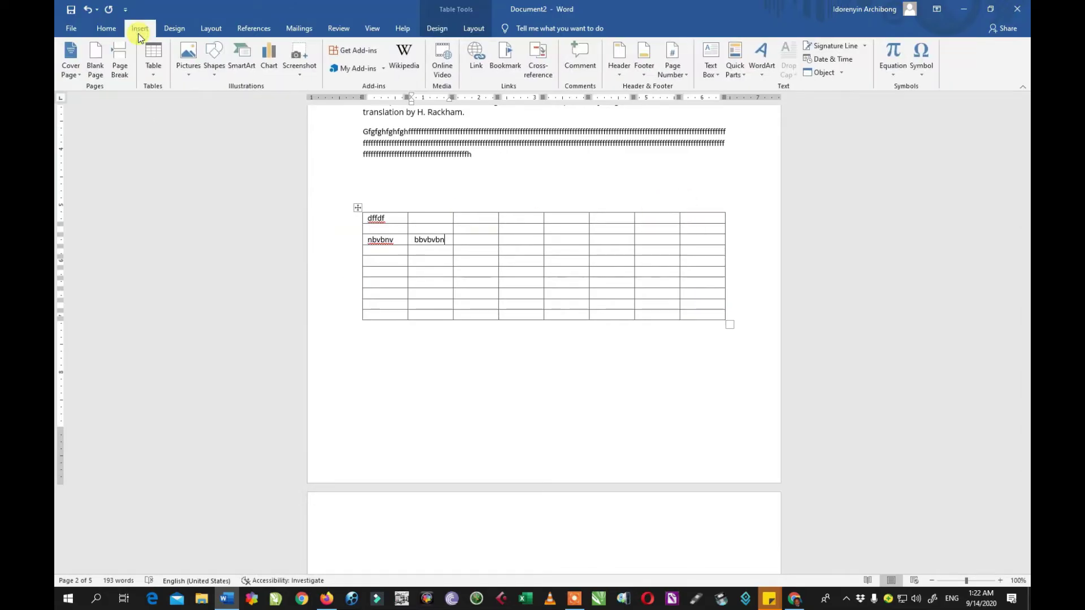
pyautogui.click(155, 75)
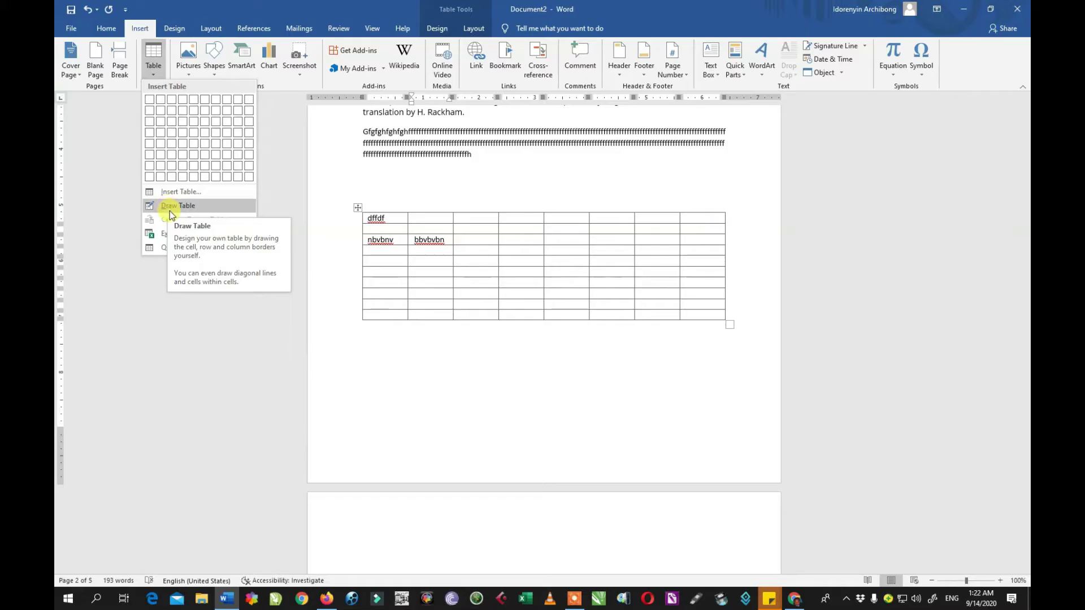
pyautogui.click(196, 207)
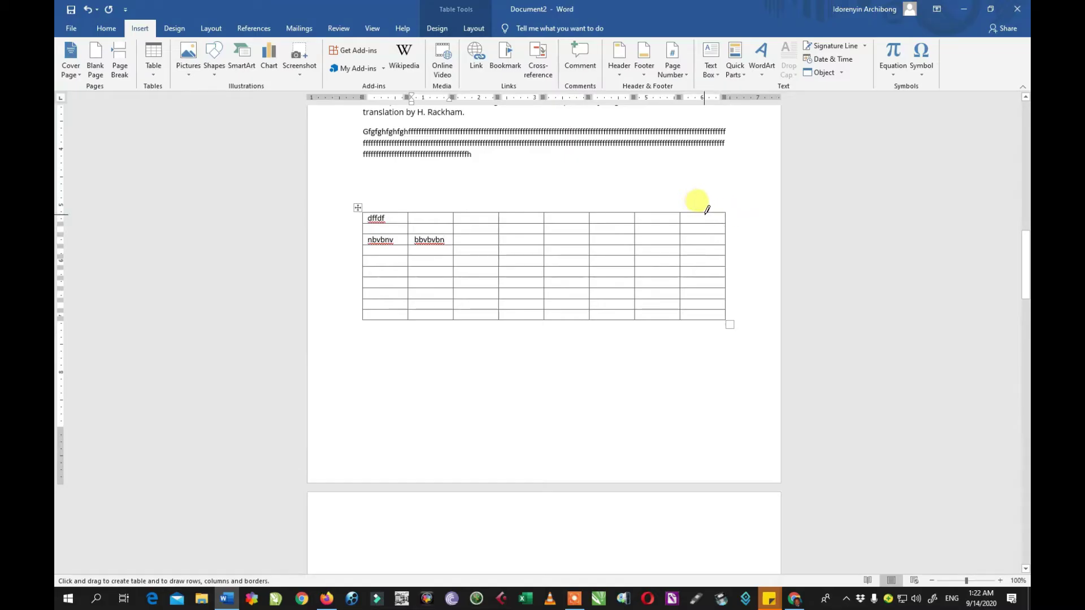
pyautogui.moveTo(706, 211); pyautogui.dragTo(709, 315)
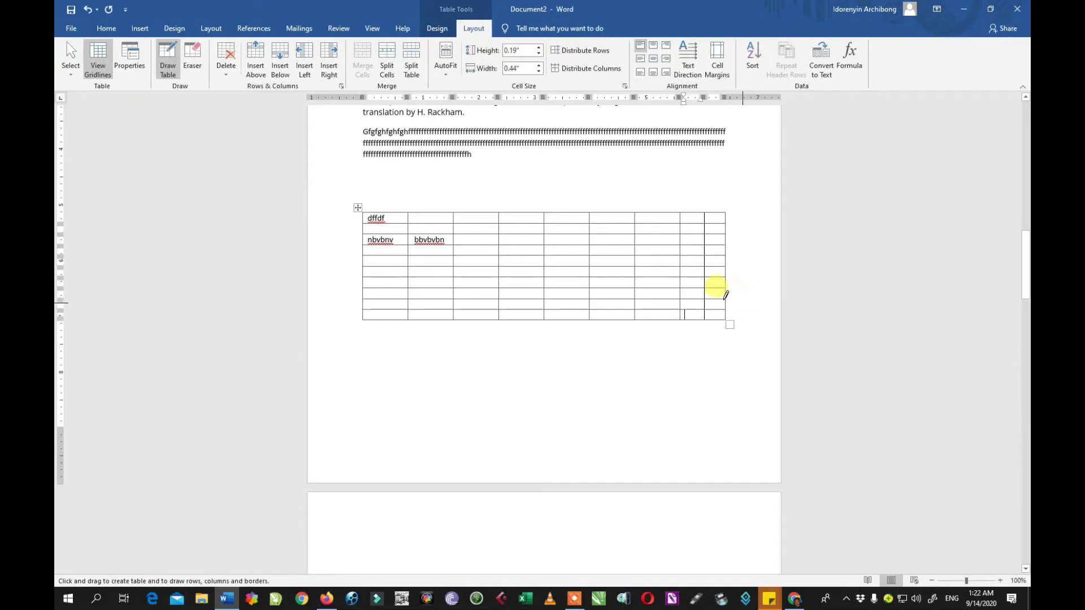
pyautogui.moveTo(521, 211); pyautogui.dragTo(525, 306)
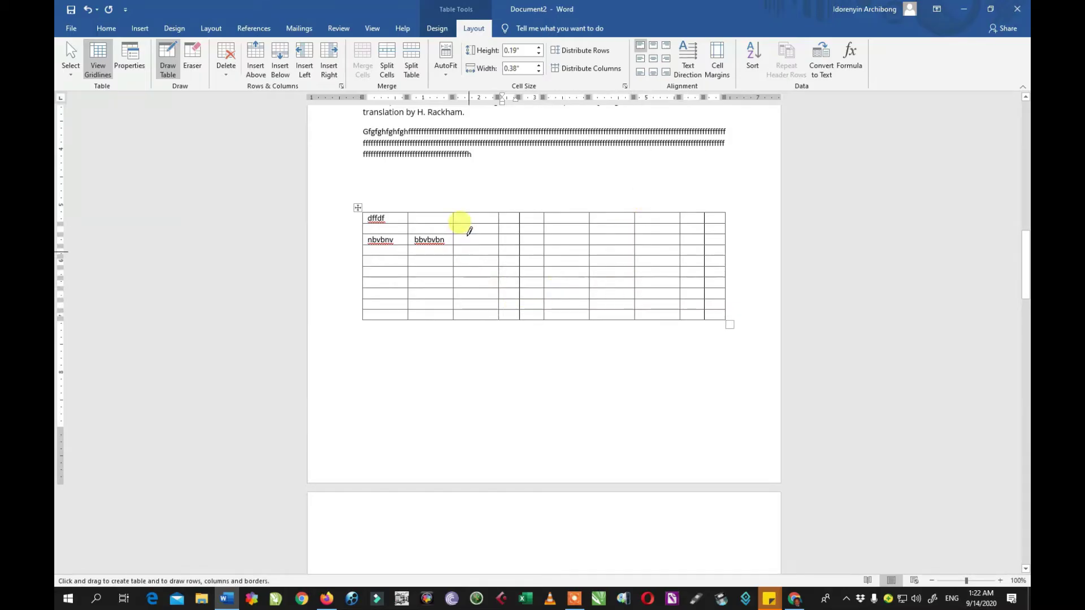
pyautogui.click(110, 75)
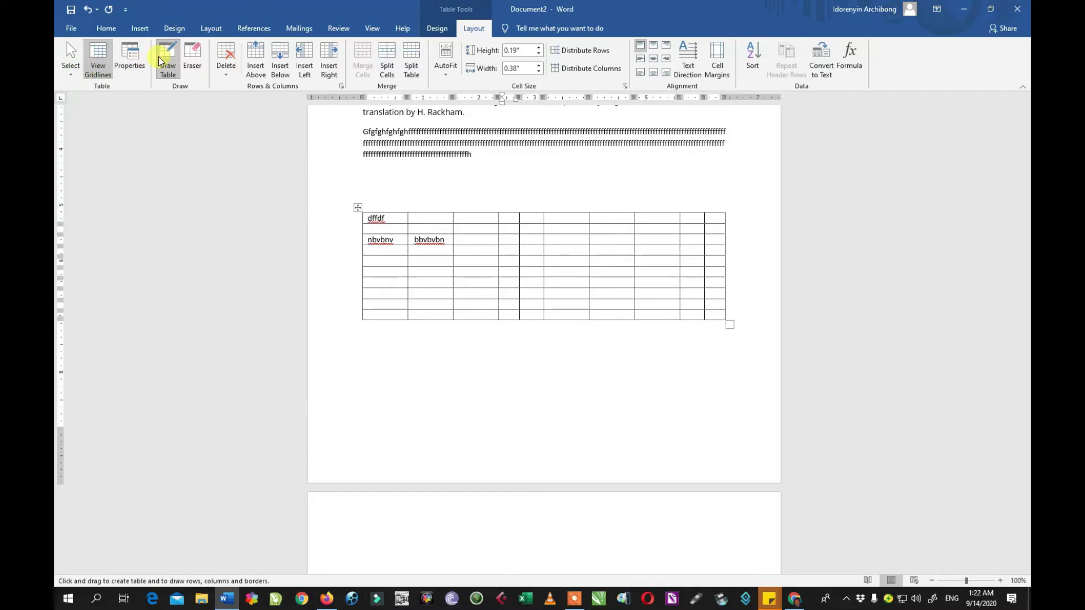
# Erase the borders in the table's top two rows, keeping gridlines only on the last two narrow columns.
pyautogui.click(191, 56)
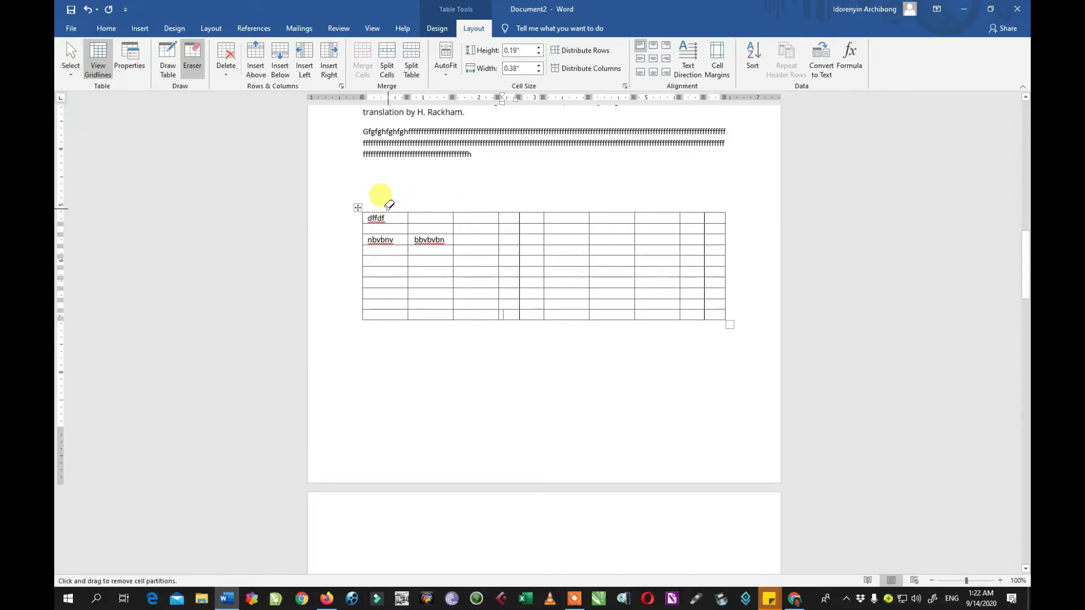
pyautogui.moveTo(380, 210)
pyautogui.mouseDown()
pyautogui.moveTo(387, 223)
pyautogui.moveTo(431, 213)
pyautogui.moveTo(476, 229)
pyautogui.moveTo(459, 217)
pyautogui.moveTo(636, 226)
pyautogui.mouseUp()
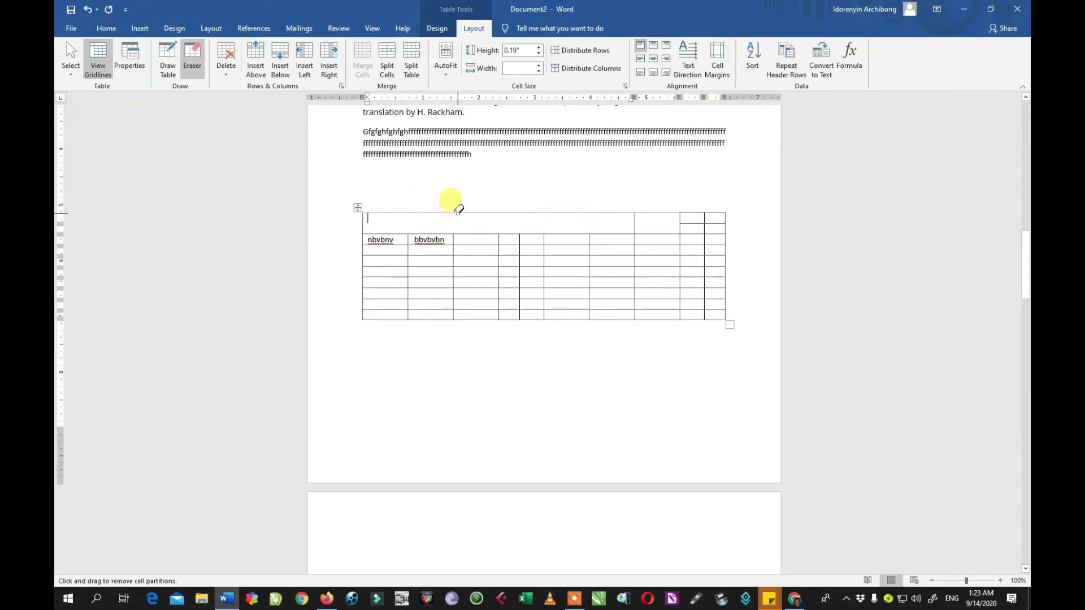
pyautogui.click(631, 219)
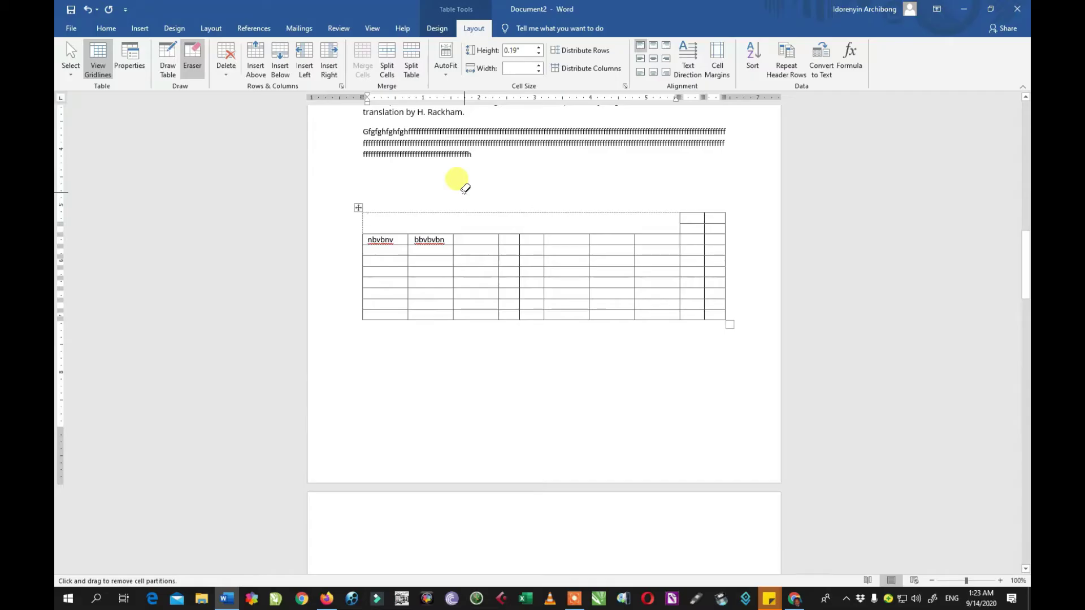
pyautogui.click(232, 61)
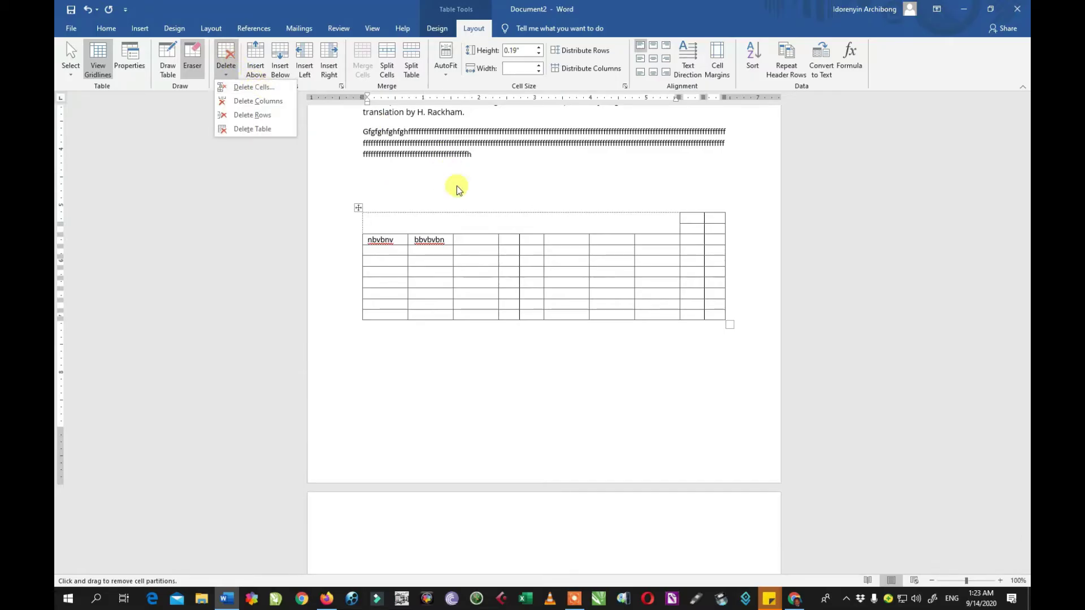
pyautogui.click(506, 241)
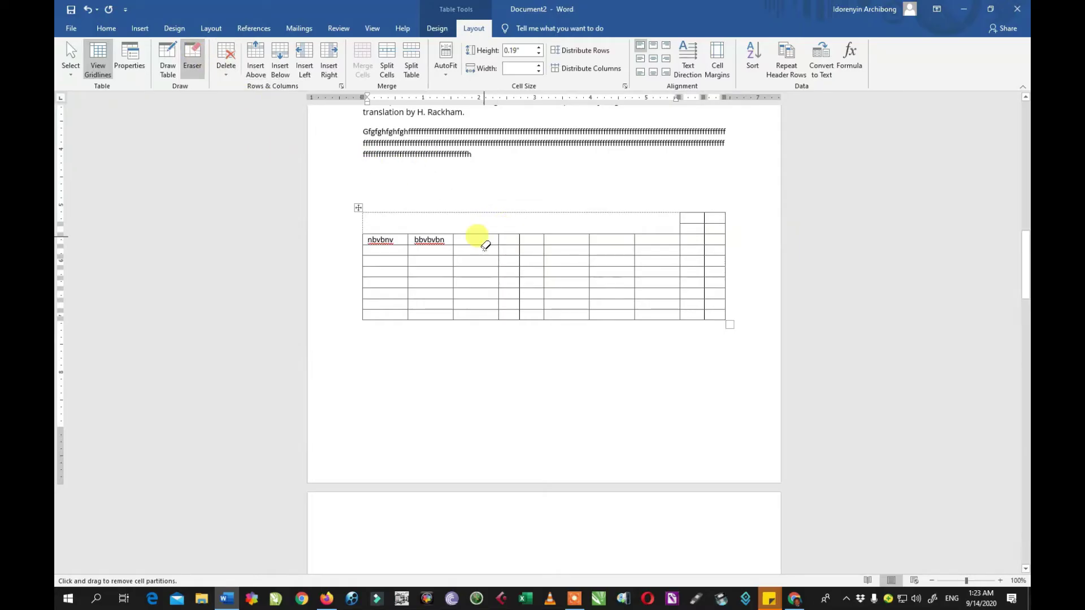
pyautogui.click(192, 57)
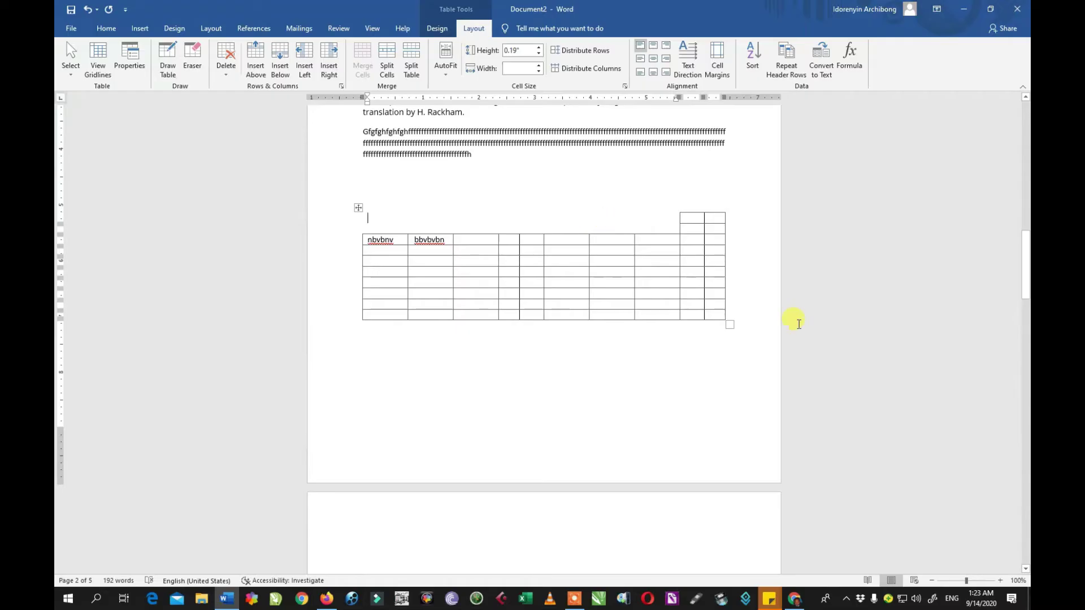
pyautogui.click(654, 371)
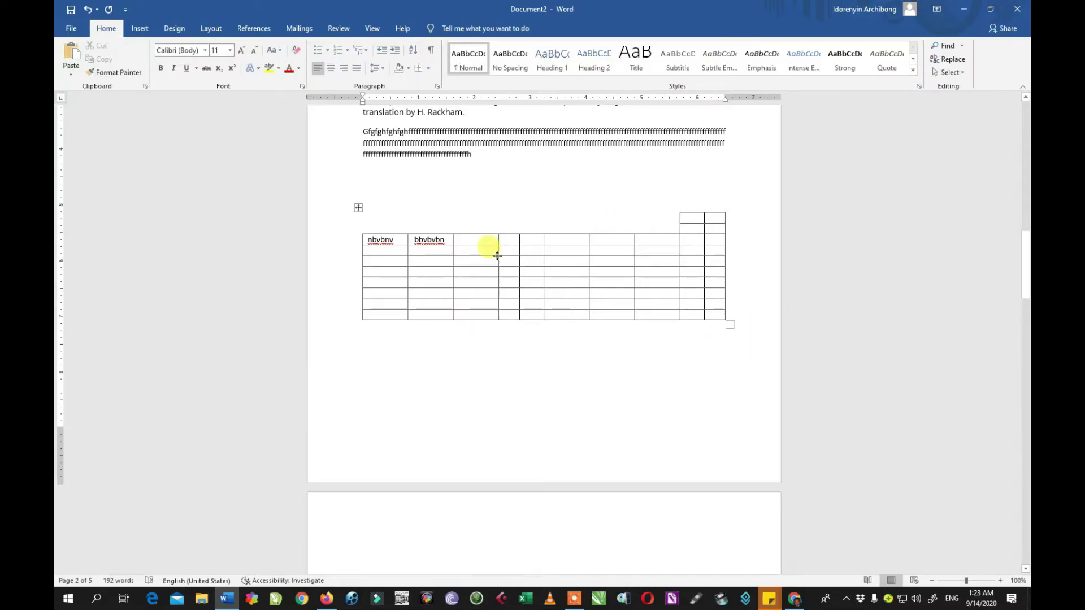
# Hand-draw a short vertical line inside a bottom-row cell of the table to split it.
pyautogui.click(359, 208)
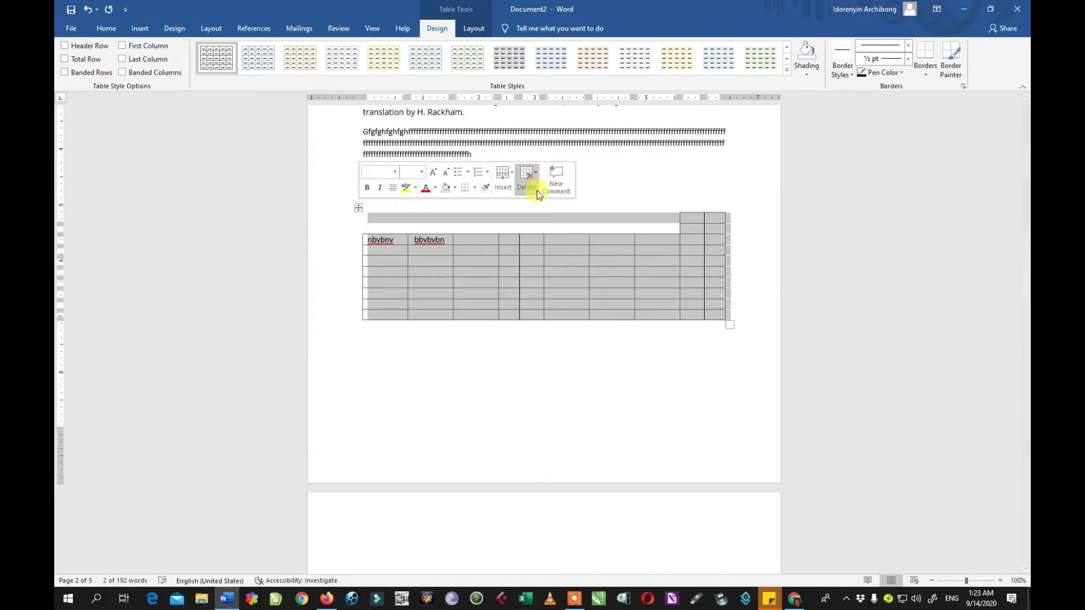
pyautogui.click(571, 253)
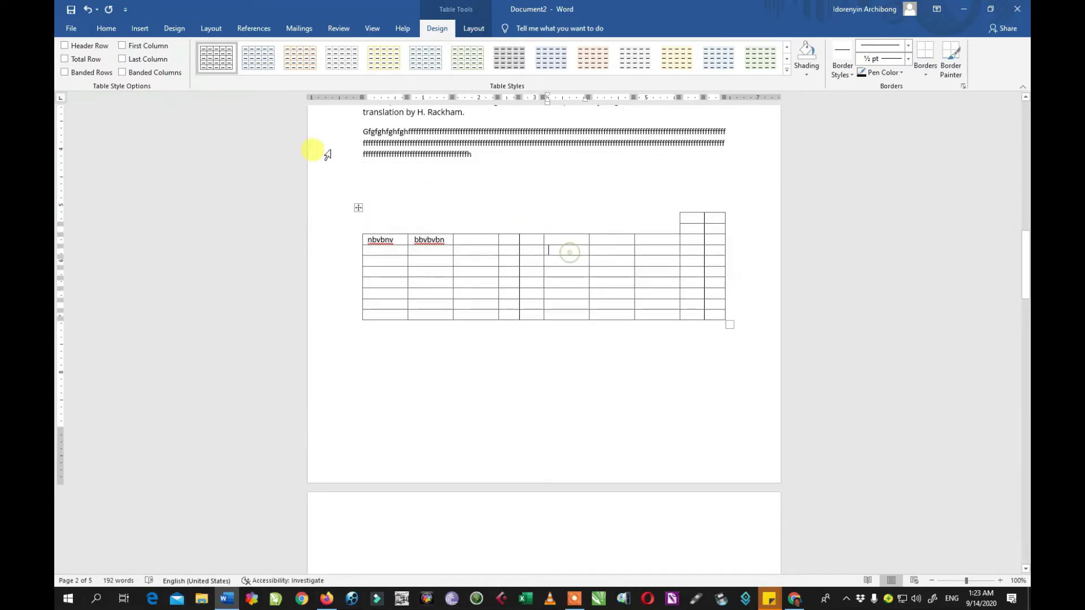
pyautogui.click(141, 28)
pyautogui.click(158, 79)
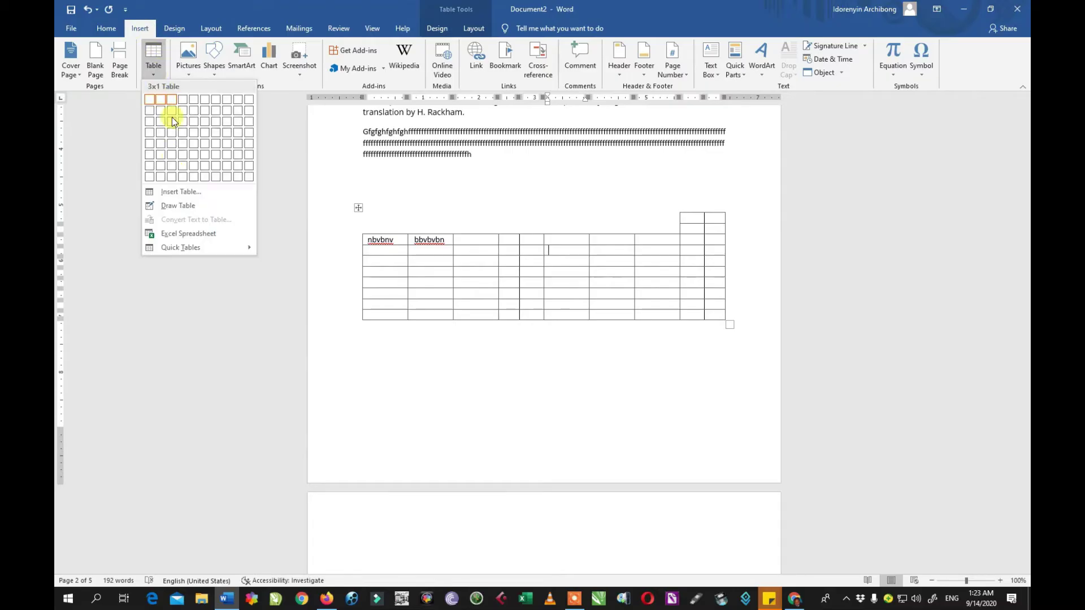
pyautogui.click(170, 204)
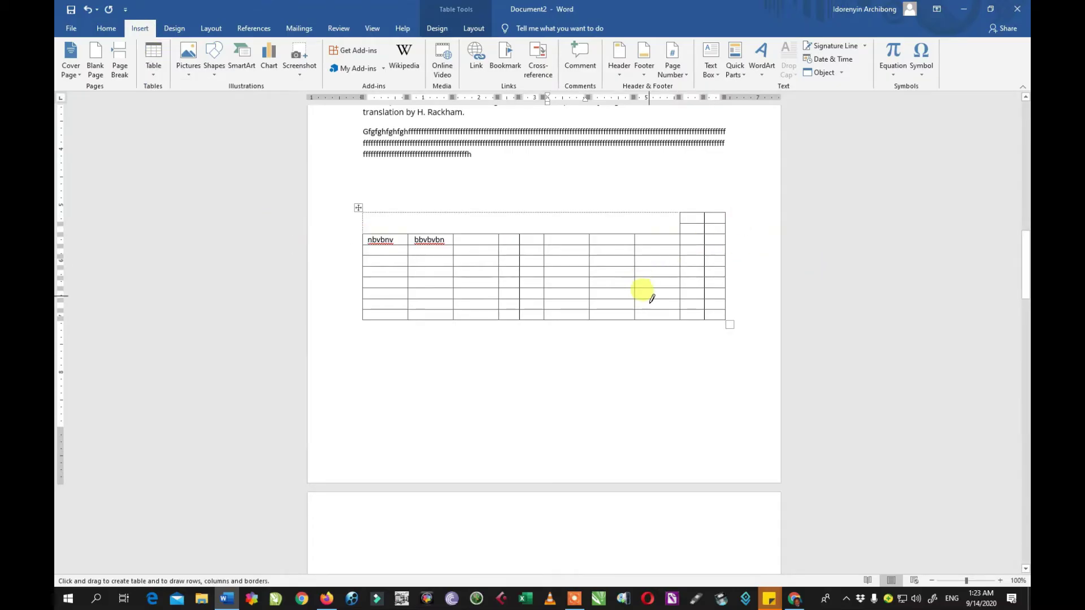
pyautogui.moveTo(662, 295); pyautogui.dragTo(765, 285)
pyautogui.moveTo(658, 302); pyautogui.dragTo(658, 321)
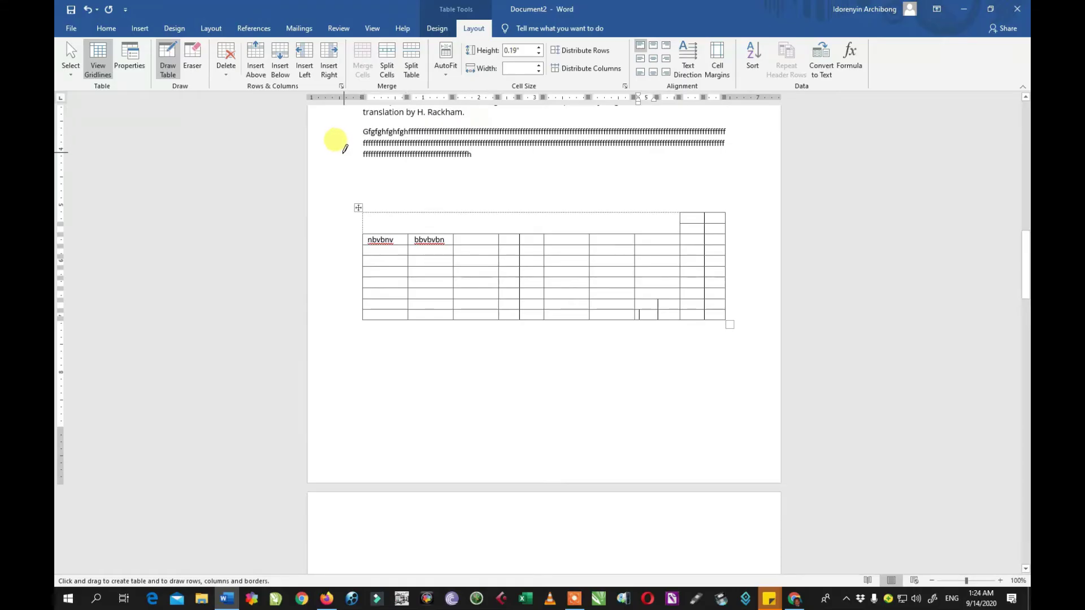
# Insert empty rows above the top row and below the bottom row, then select the top-right cells.
pyautogui.click(167, 59)
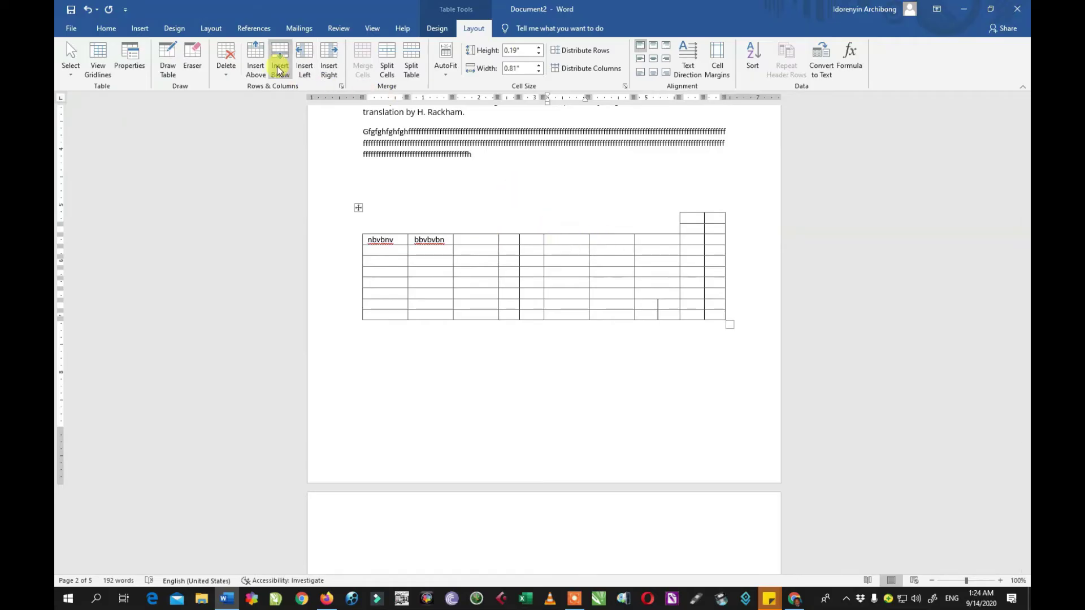
pyautogui.click(259, 58)
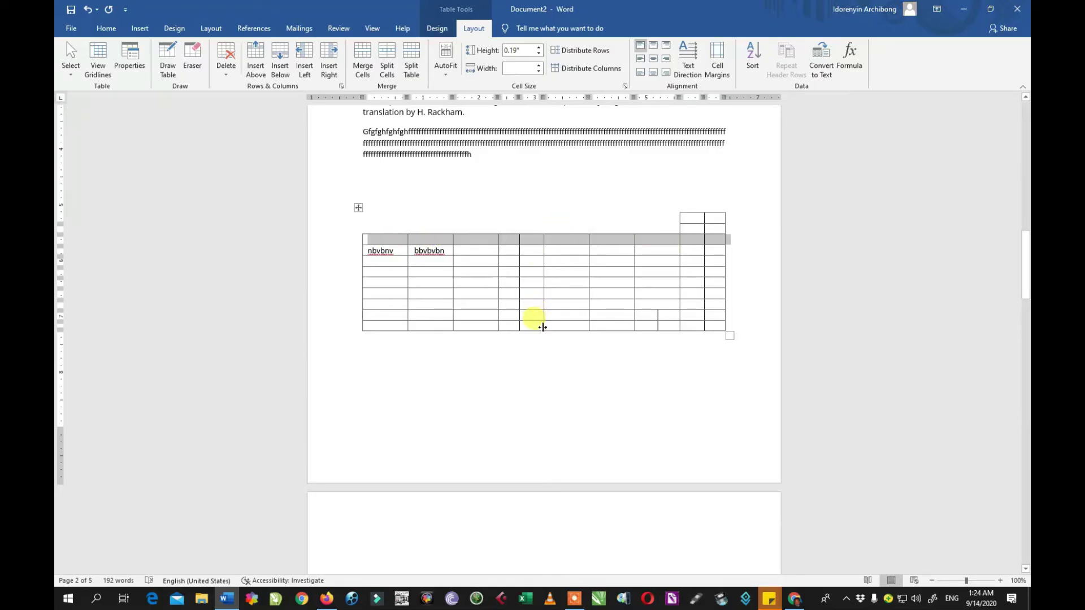
pyautogui.click(561, 325)
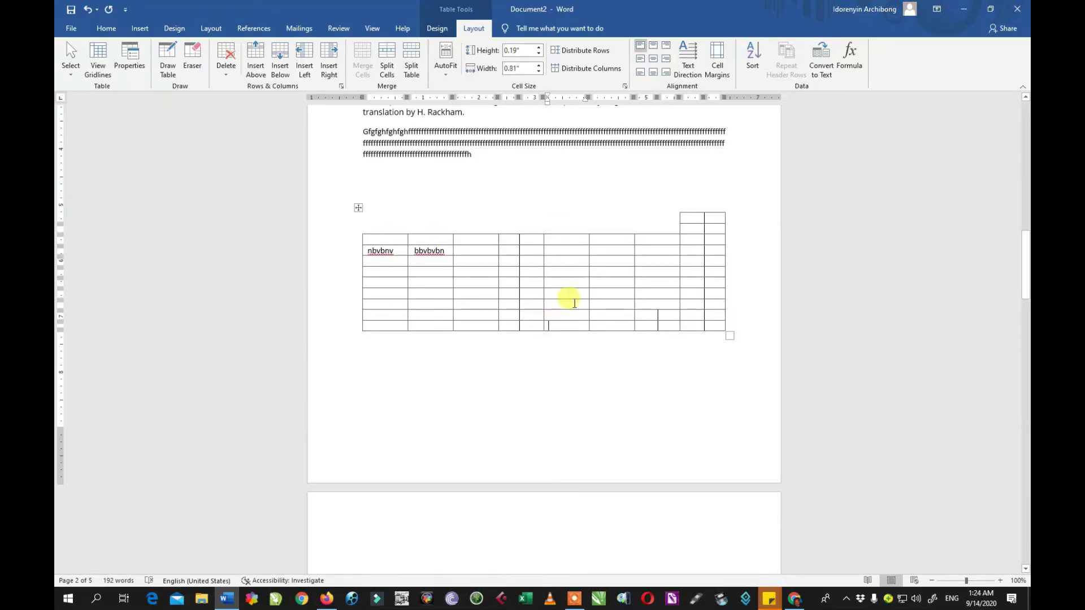
pyautogui.click(280, 59)
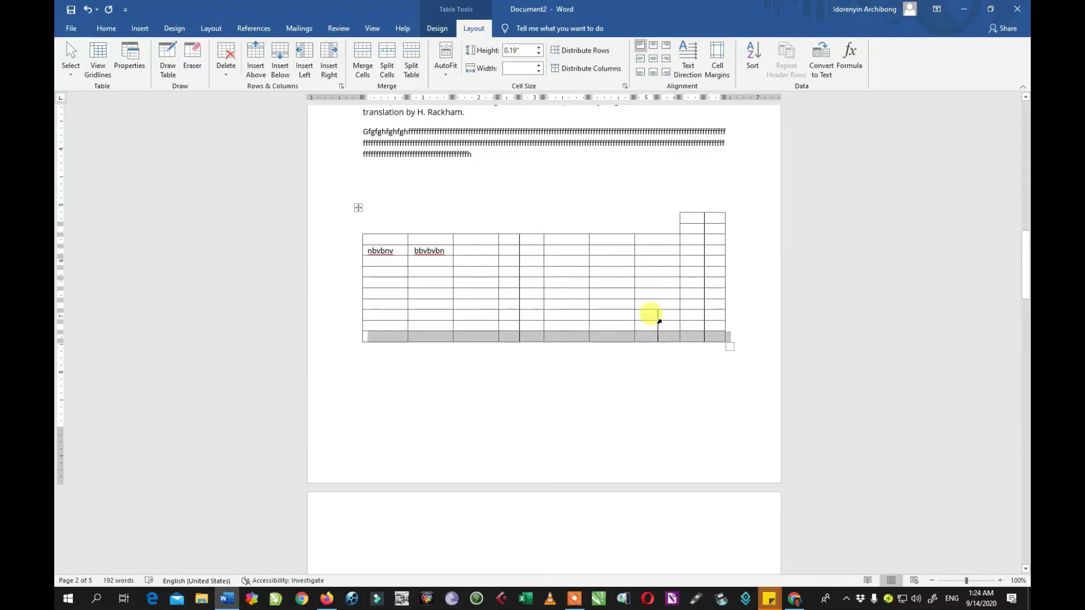
pyautogui.moveTo(530, 240); pyautogui.dragTo(559, 251)
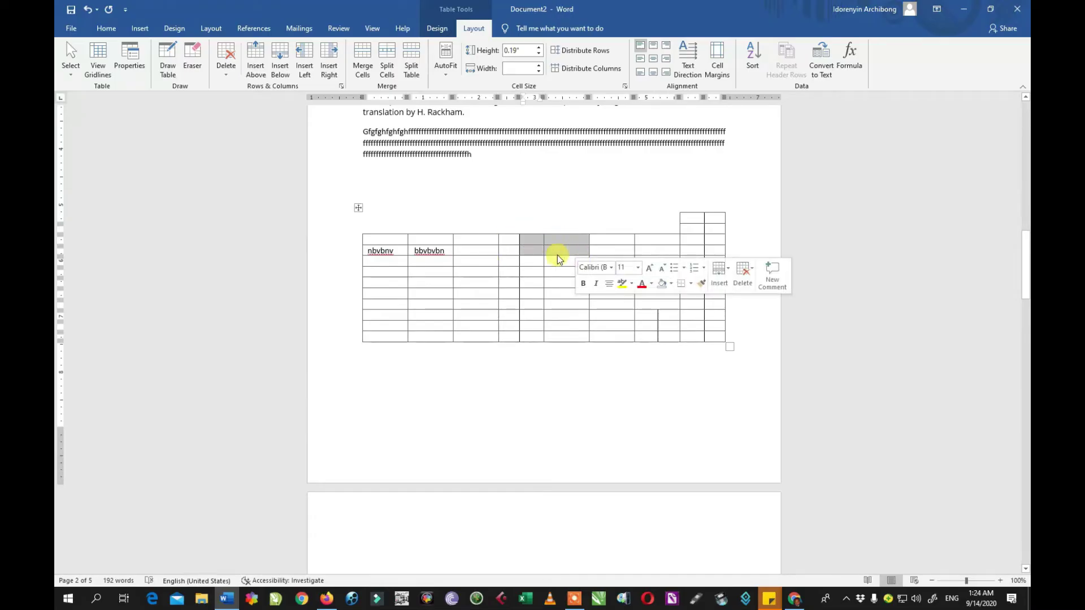
pyautogui.moveTo(686, 216); pyautogui.dragTo(712, 226)
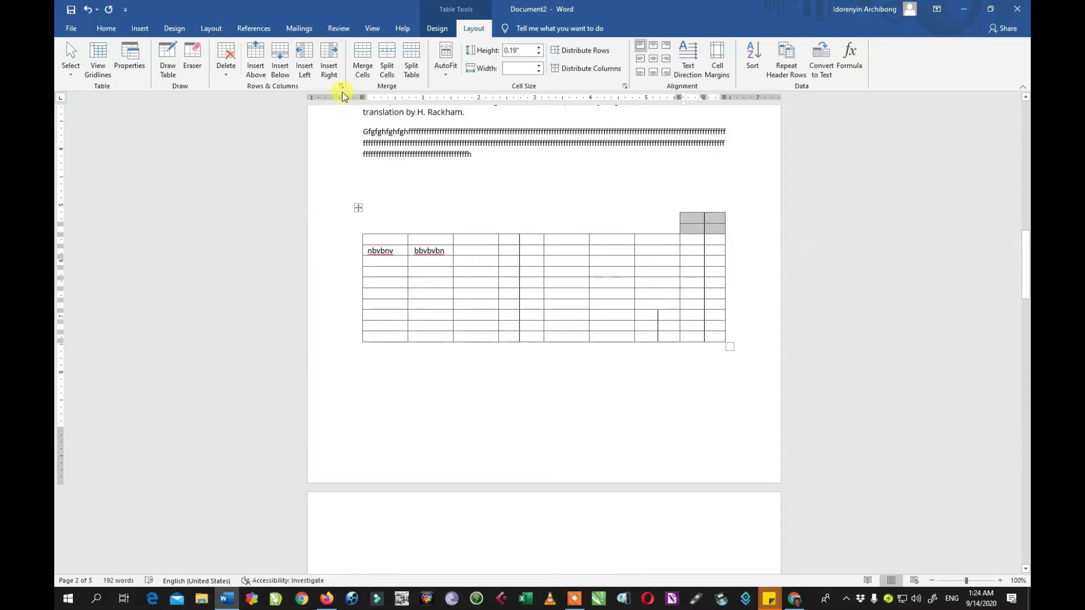
# Merge the two small top-right cells, then split that cell into 2 columns and 1 row.
pyautogui.click(364, 62)
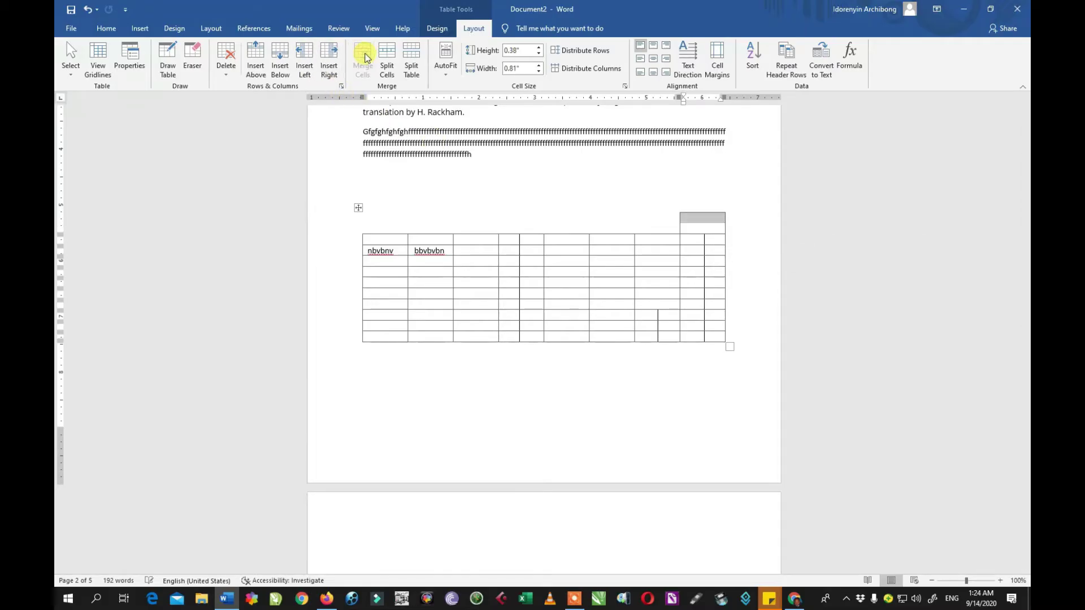
pyautogui.click(720, 223)
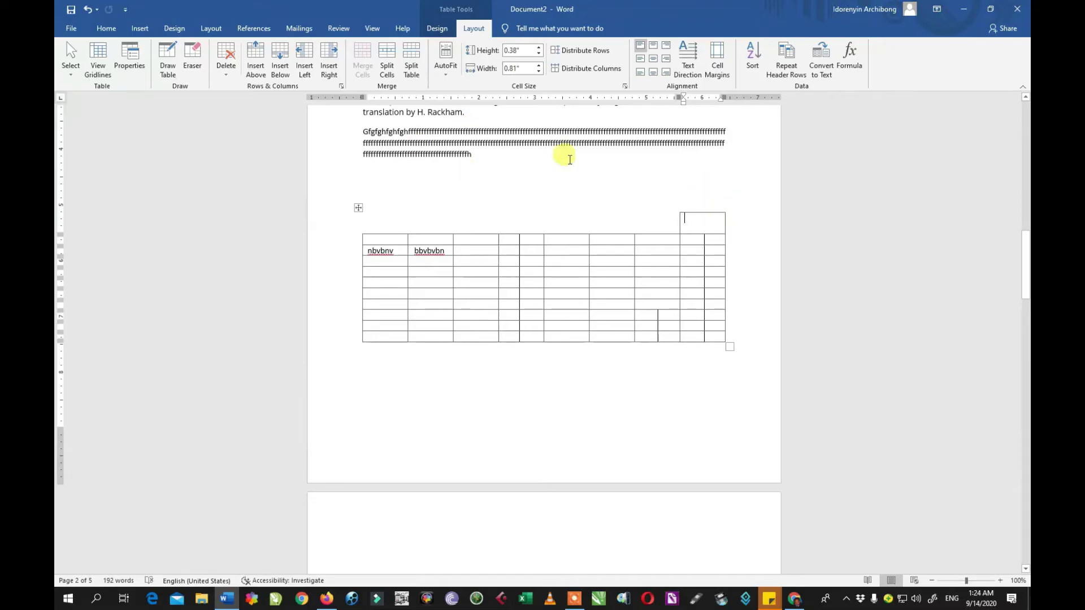
pyautogui.click(391, 60)
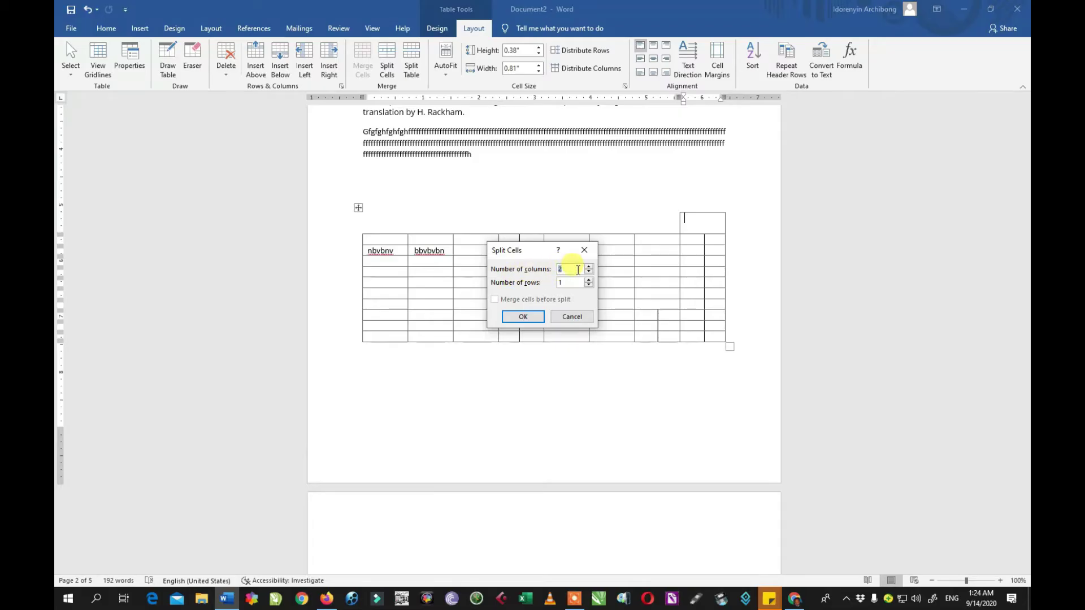
pyautogui.click(542, 317)
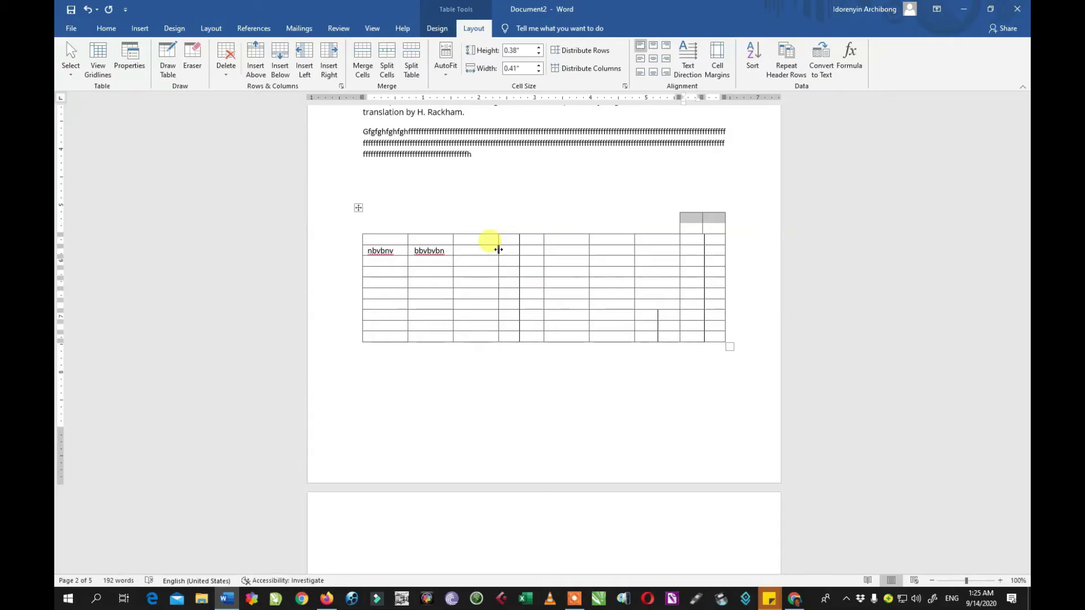
# Nudge one column border left and drag the nbvbnv row's lower border down to make it taller.
pyautogui.moveTo(498, 249)
pyautogui.mouseDown()
pyautogui.moveTo(476, 247)
pyautogui.moveTo(510, 244)
pyautogui.moveTo(482, 245)
pyautogui.moveTo(485, 253)
pyautogui.mouseUp()
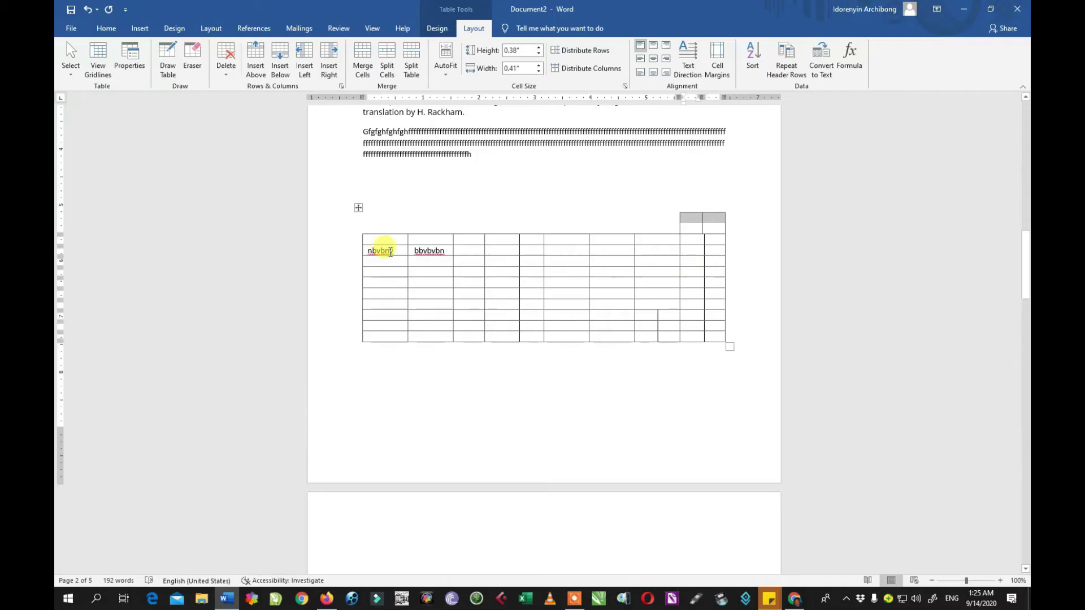
pyautogui.moveTo(395, 245); pyautogui.dragTo(397, 274)
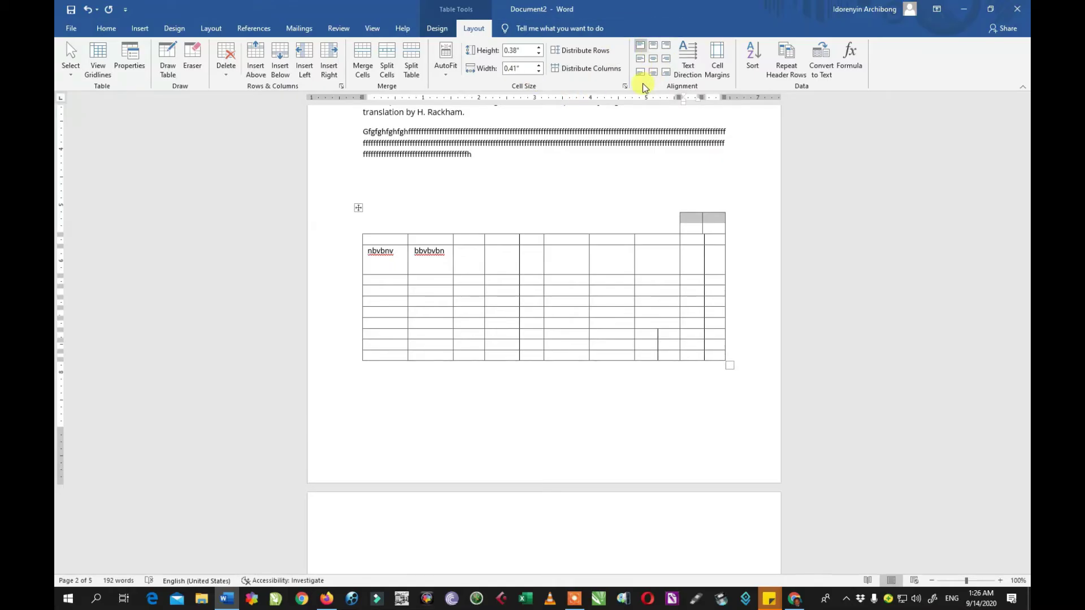
# Try each cell alignment on nbvbnv, finishing with Align Bottom Right.
pyautogui.click(402, 255)
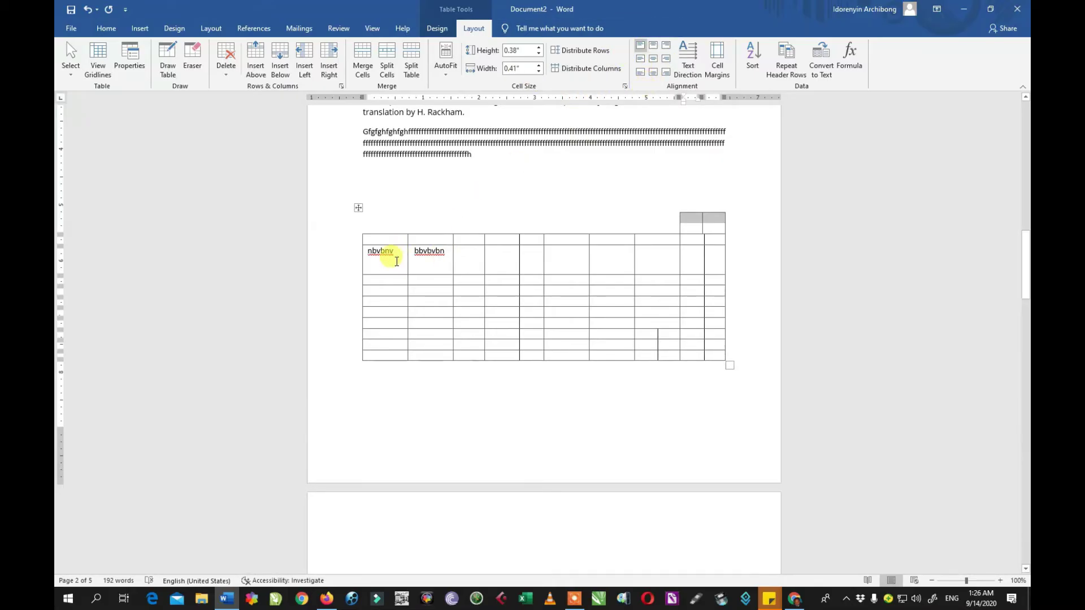
pyautogui.click(642, 47)
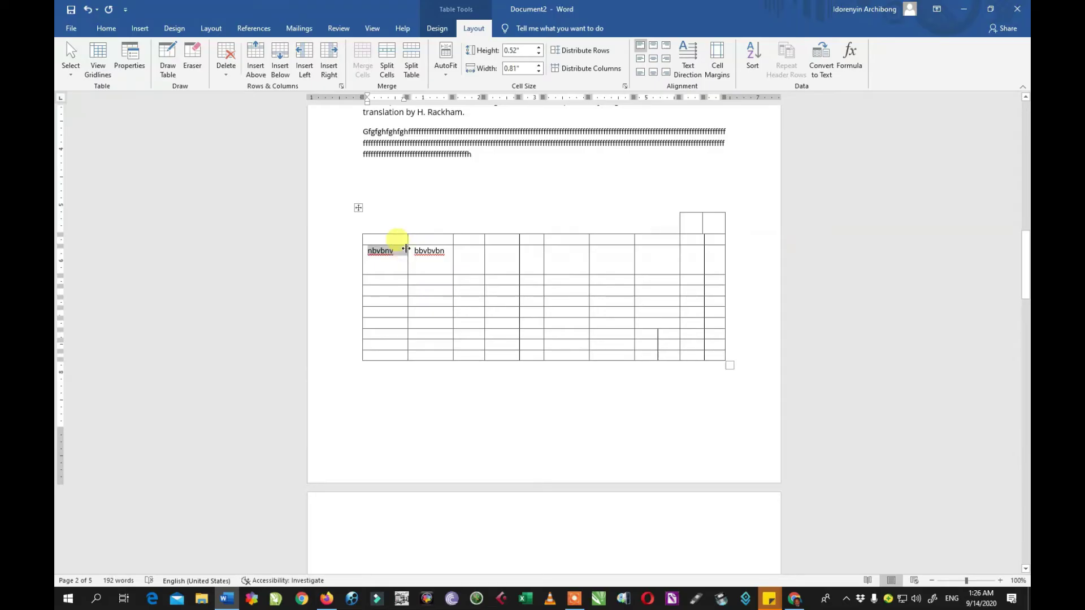
pyautogui.click(652, 47)
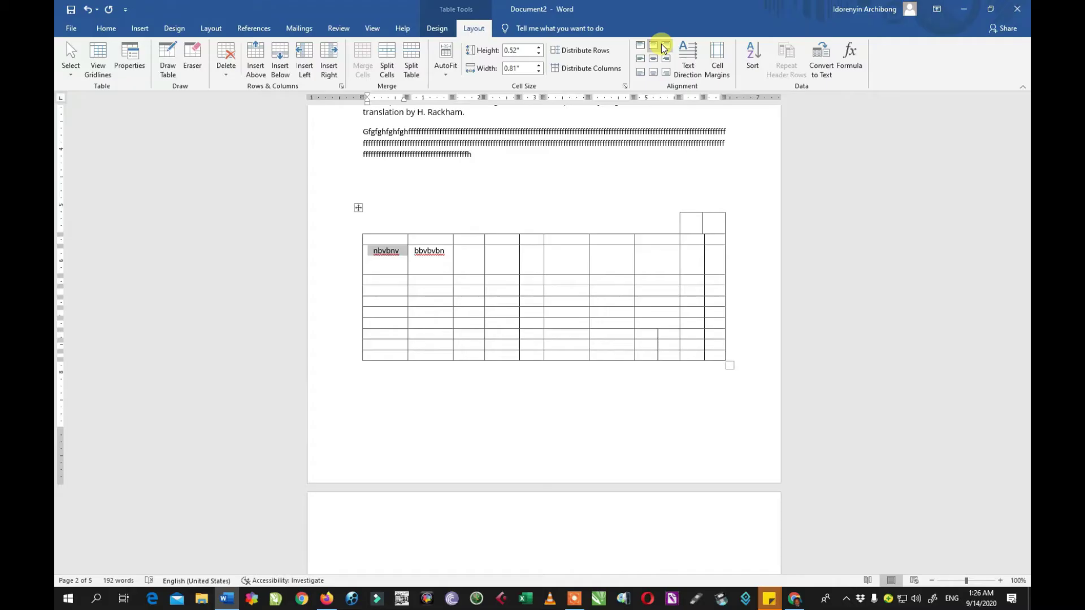
pyautogui.click(667, 46)
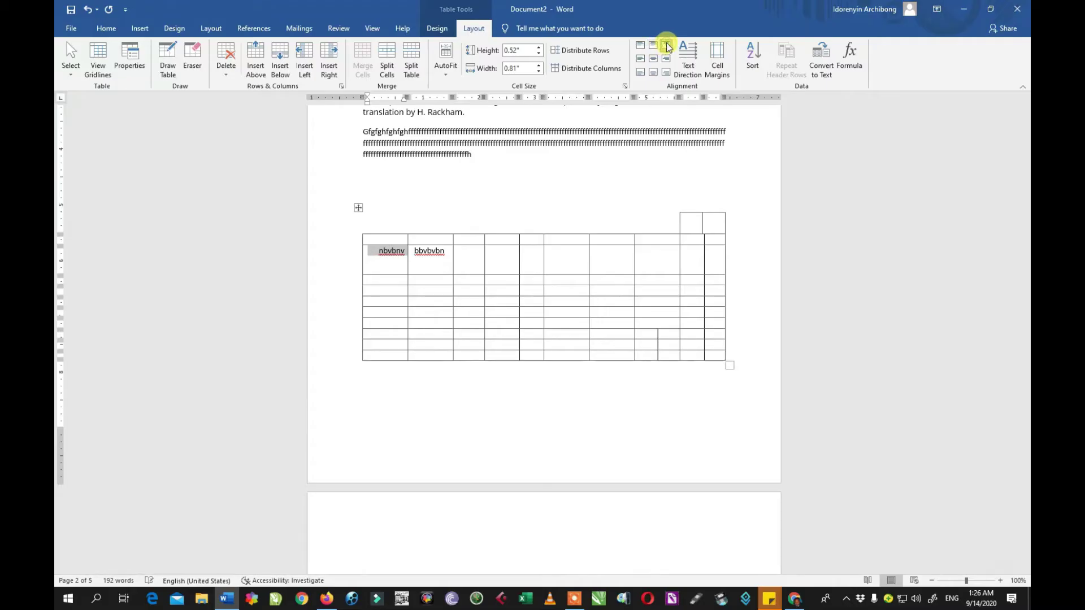
pyautogui.click(640, 58)
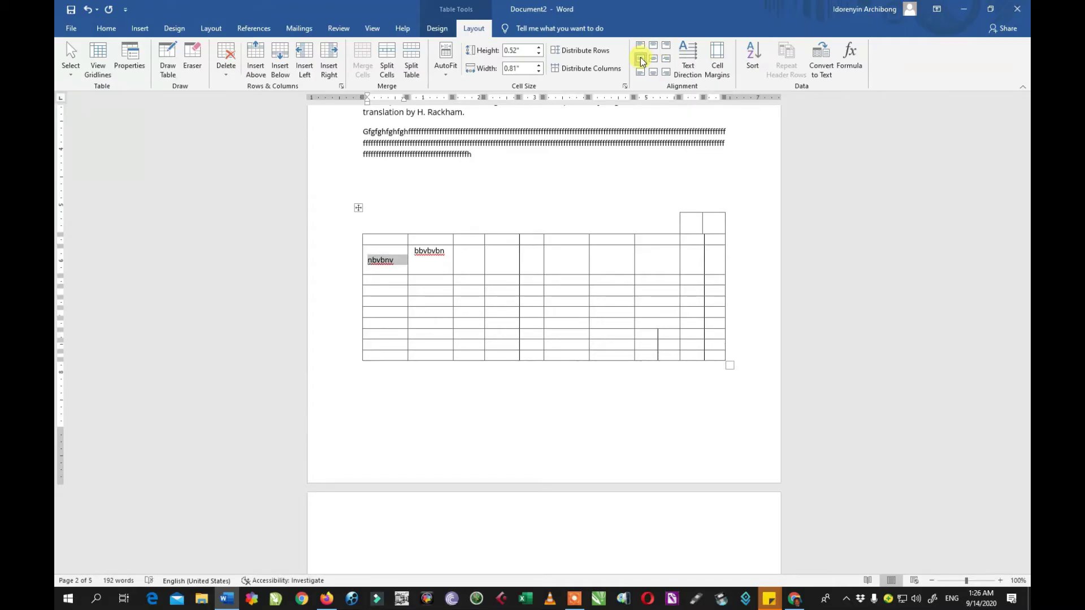
pyautogui.click(653, 59)
pyautogui.click(665, 59)
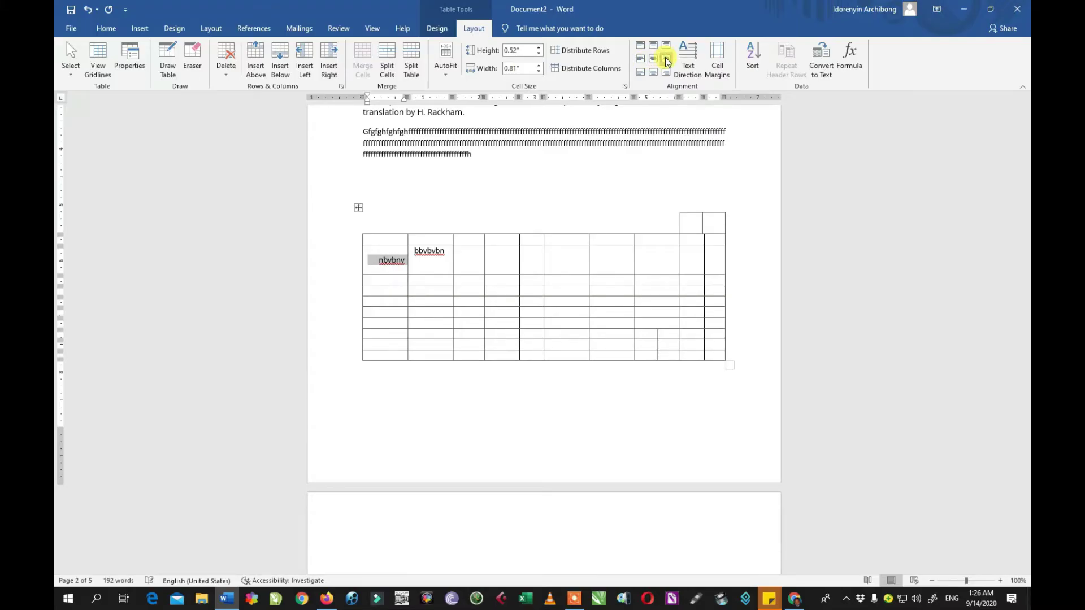
pyautogui.click(640, 73)
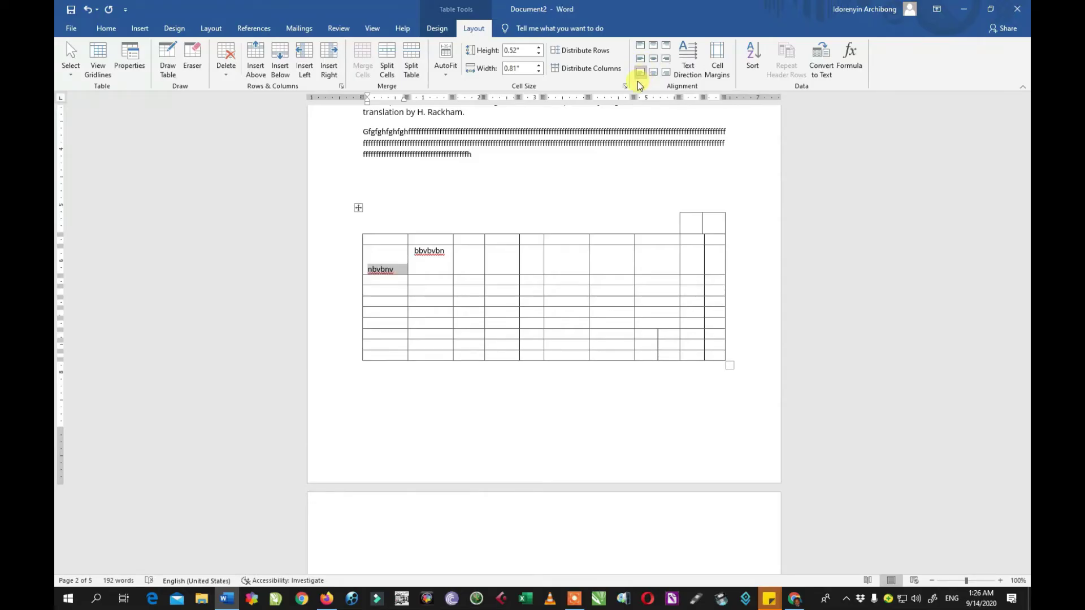
pyautogui.click(653, 76)
pyautogui.click(665, 73)
# Cycle bbvbvbn through the text directions and leave it horizontal.
pyautogui.click(430, 251)
pyautogui.click(692, 59)
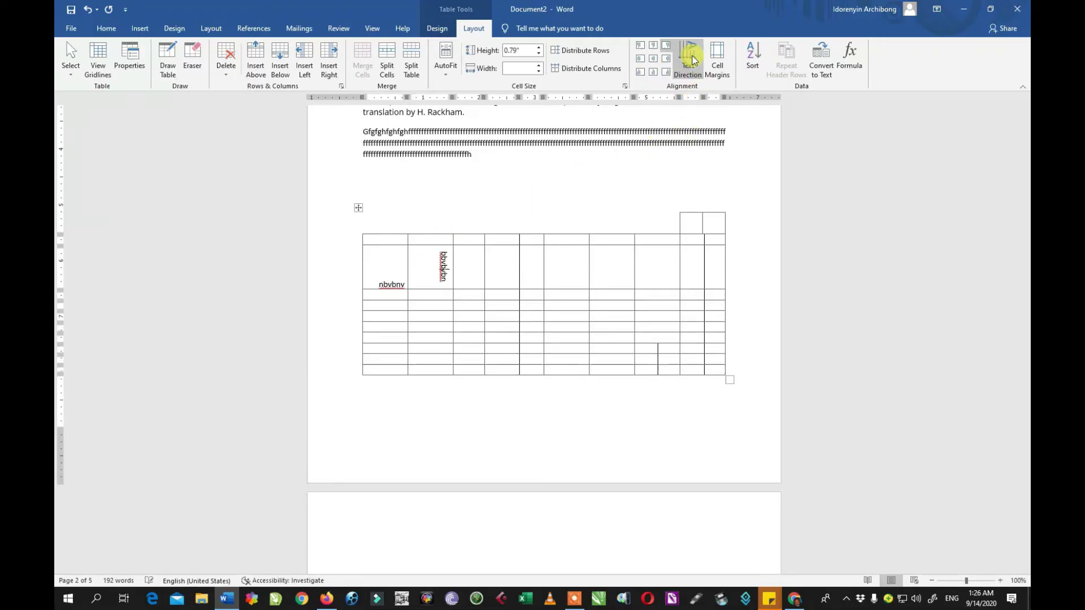
pyautogui.click(688, 58)
pyautogui.click(687, 58)
pyautogui.click(688, 57)
pyautogui.click(688, 57)
pyautogui.click(688, 57)
pyautogui.click(688, 56)
pyautogui.click(688, 57)
pyautogui.click(688, 56)
pyautogui.click(688, 56)
pyautogui.click(688, 56)
pyautogui.click(688, 56)
pyautogui.click(688, 57)
pyautogui.click(688, 56)
pyautogui.click(688, 57)
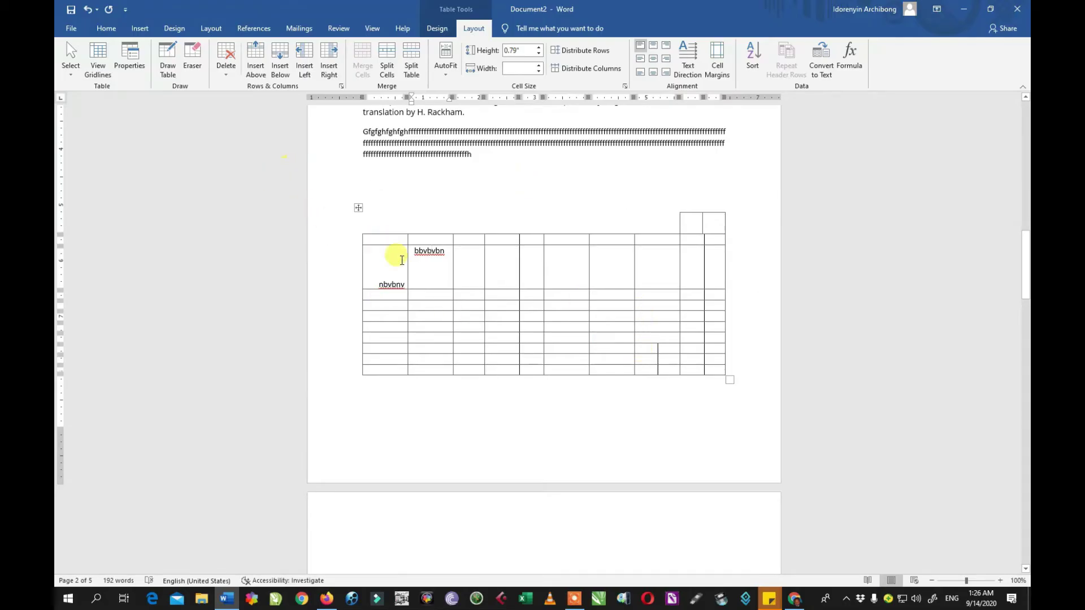
# Put the caret at the top of blank page 3 and bring up the Pictures source list.
pyautogui.scroll(-3, 436, 319)
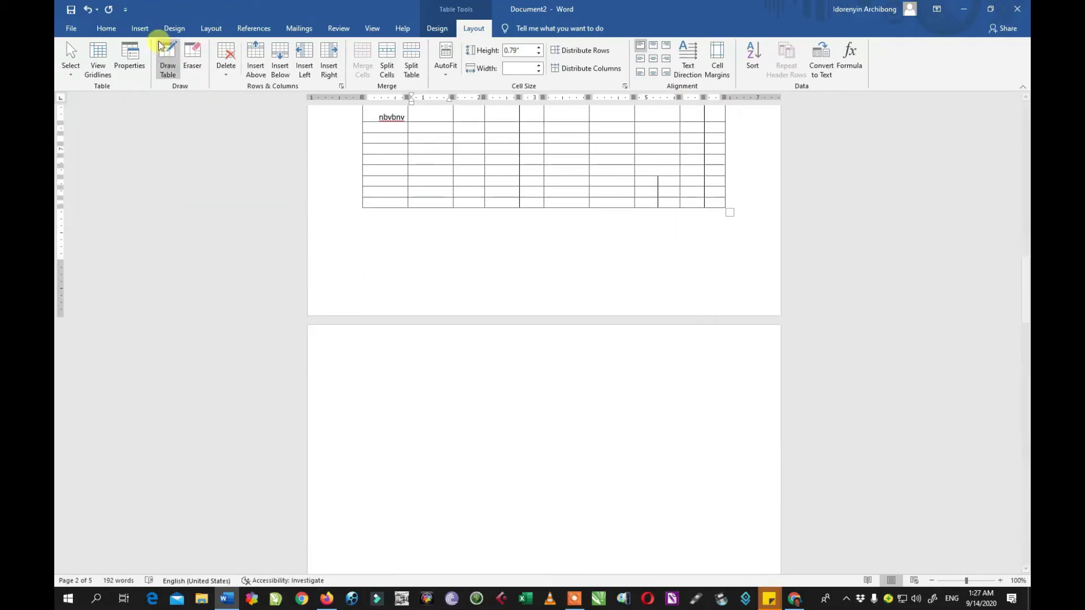
pyautogui.click(144, 27)
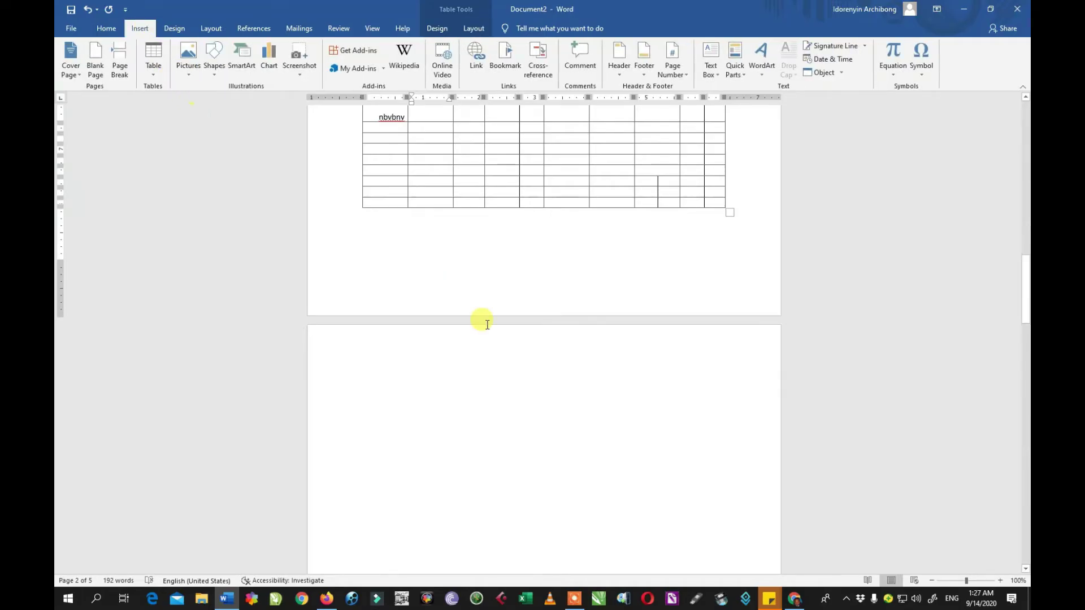
pyautogui.scroll(-4, 533, 387)
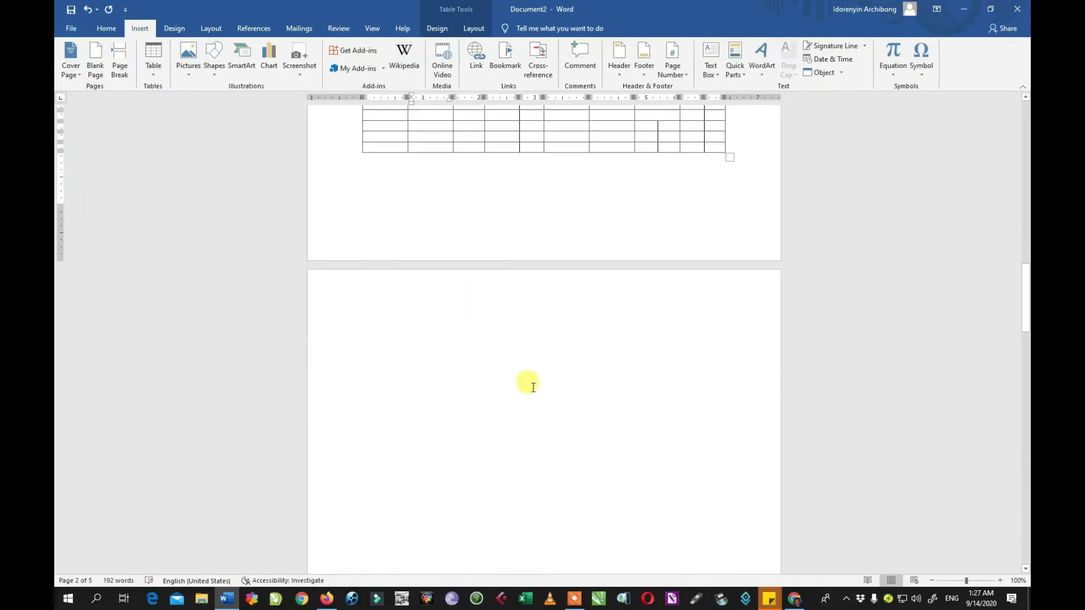
pyautogui.click(418, 265)
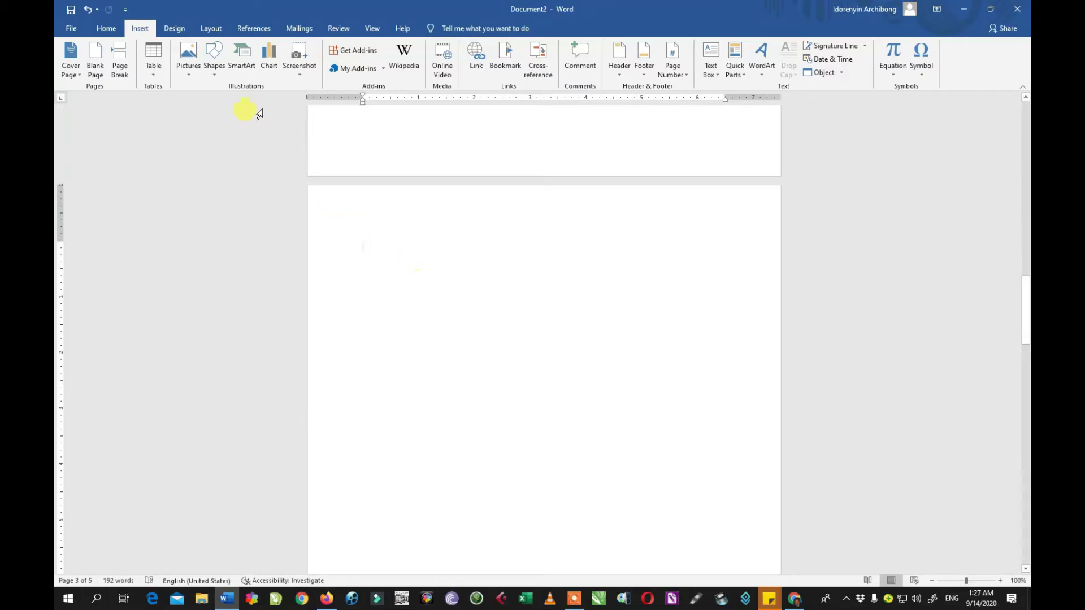
pyautogui.click(187, 59)
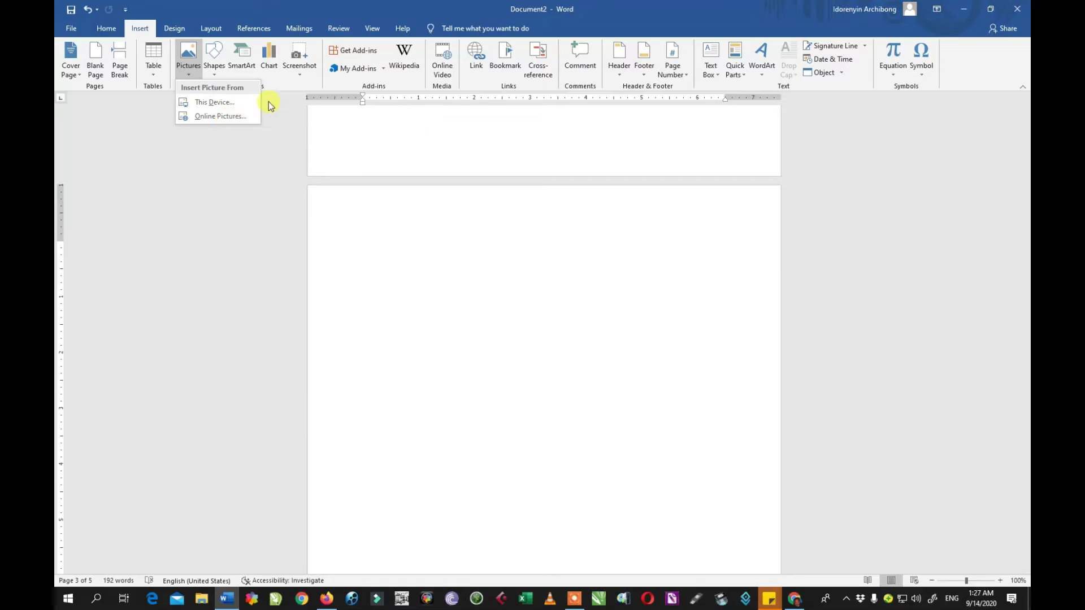
# Insert the CANON PRINTER HEAD CLEANING image from the Pictures folder on this device.
pyautogui.click(220, 102)
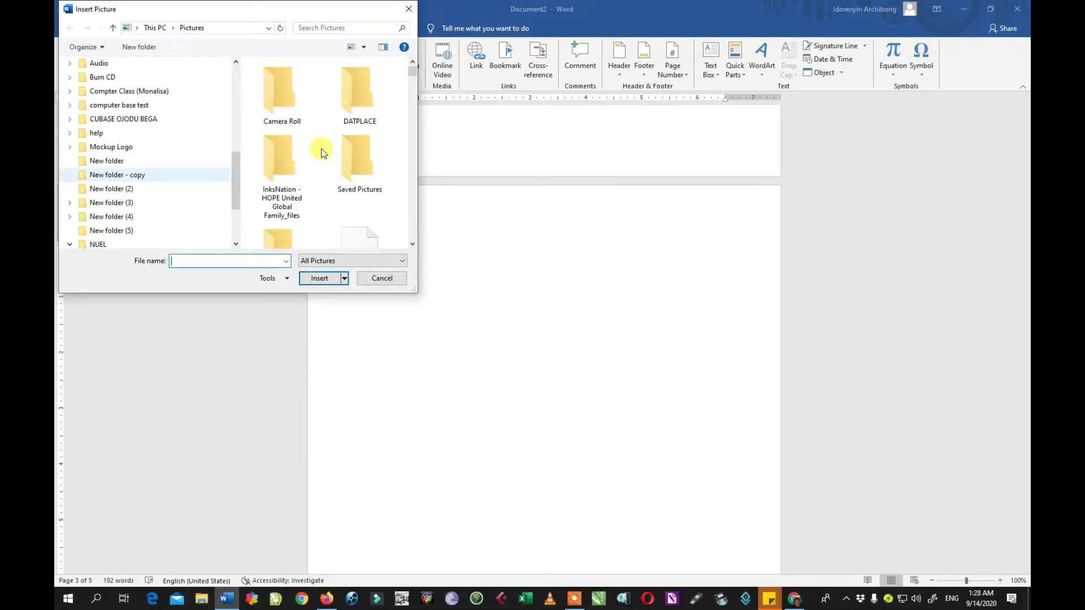
pyautogui.moveTo(419, 283); pyautogui.dragTo(648, 369)
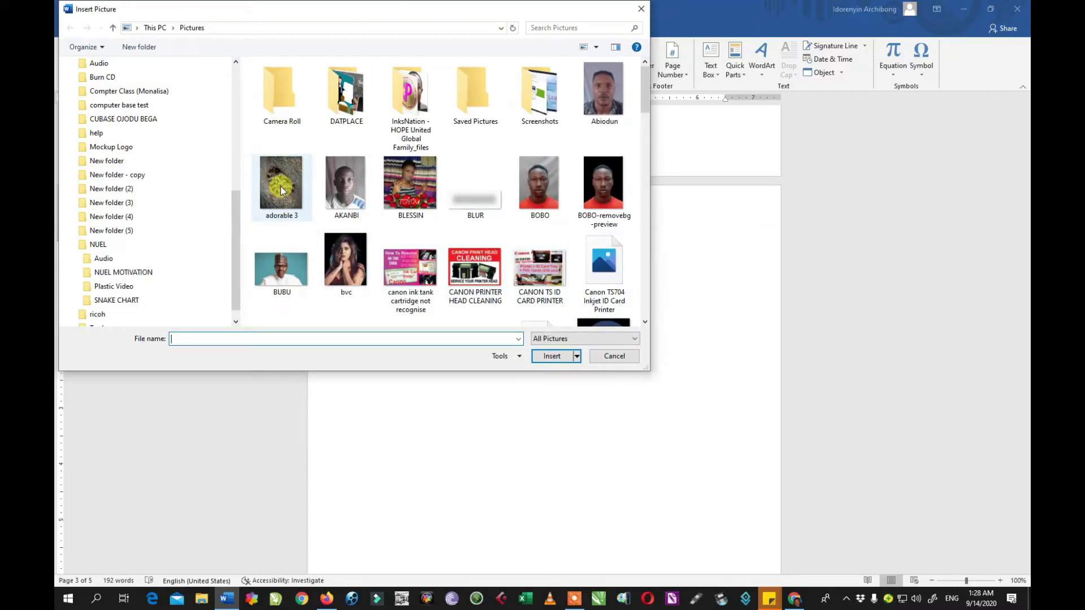
pyautogui.click(476, 276)
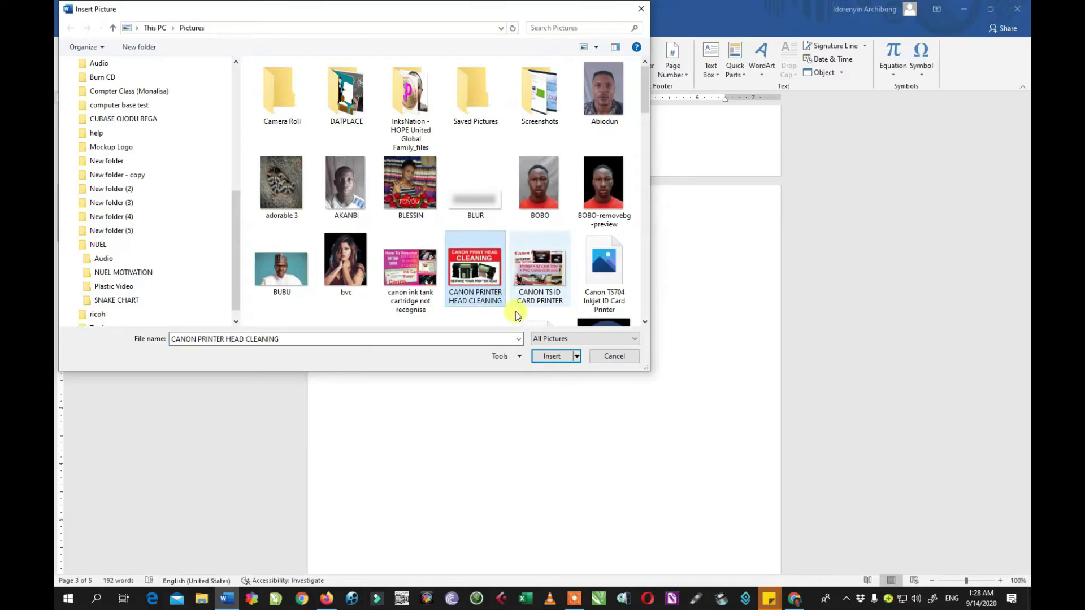
pyautogui.click(550, 356)
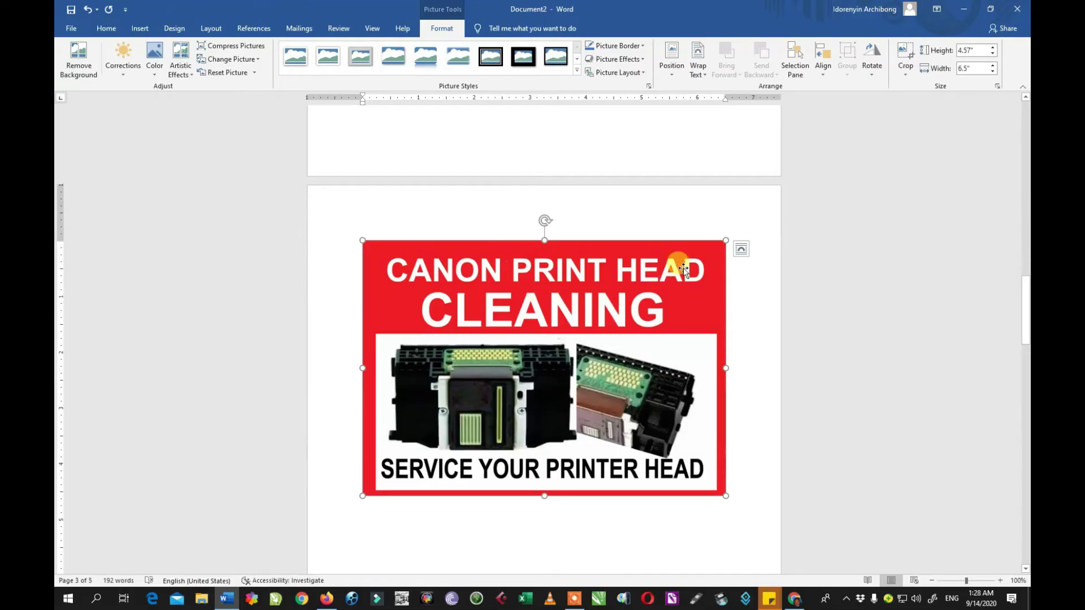
# Drag the Canon picture's corner handle inward until it measures 2.3" high by 3.27" wide.
pyautogui.moveTo(725, 240); pyautogui.dragTo(378, 369)
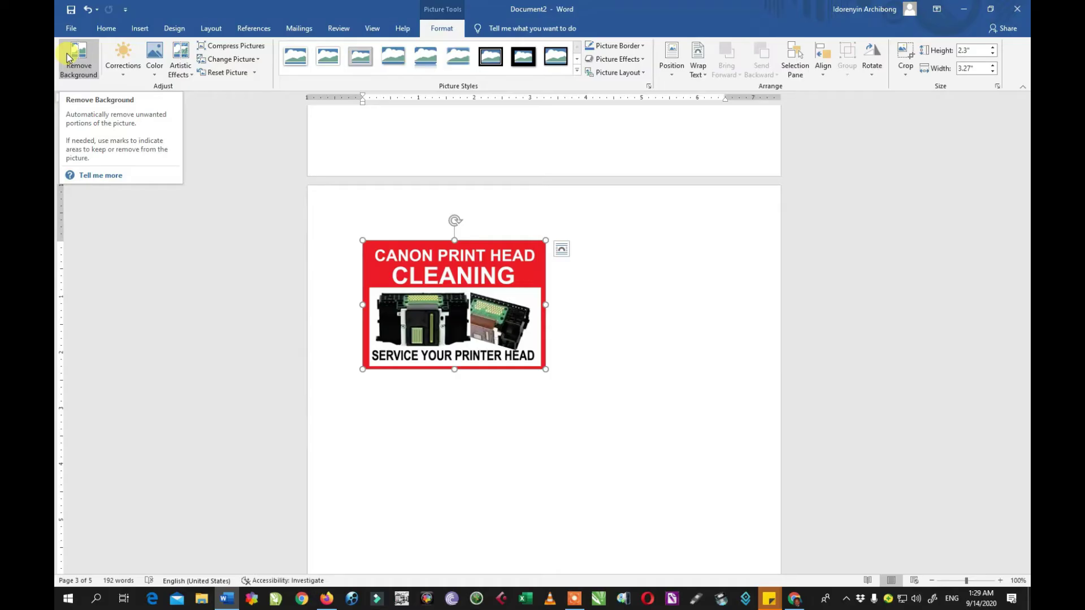
# Recolour the Canon print head picture yellow and black, leaving corrections and artistic effects unchanged.
pyautogui.click(127, 78)
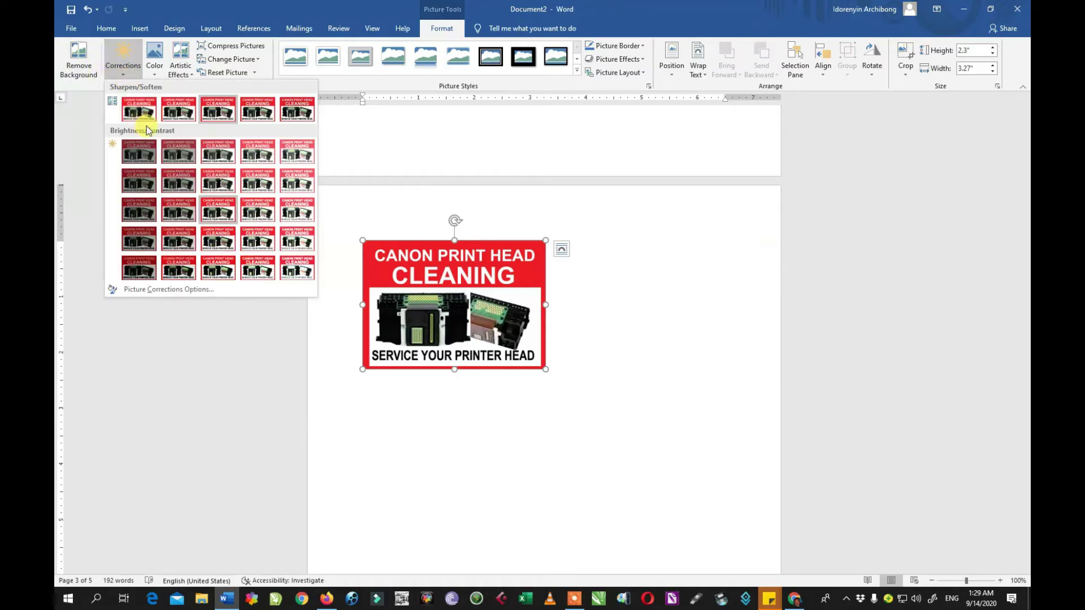
pyautogui.click(261, 209)
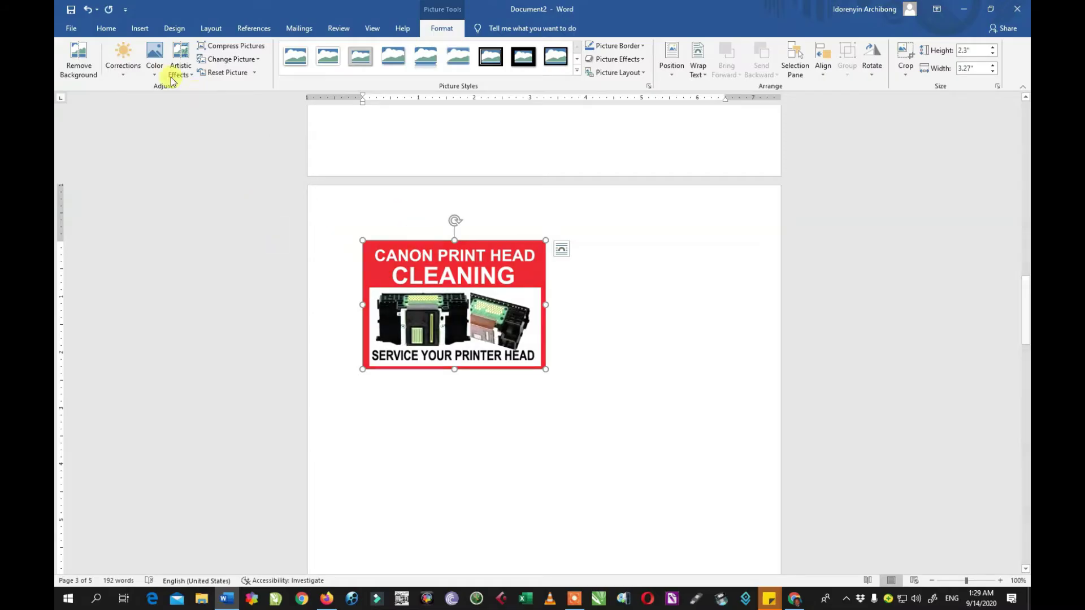
pyautogui.click(154, 67)
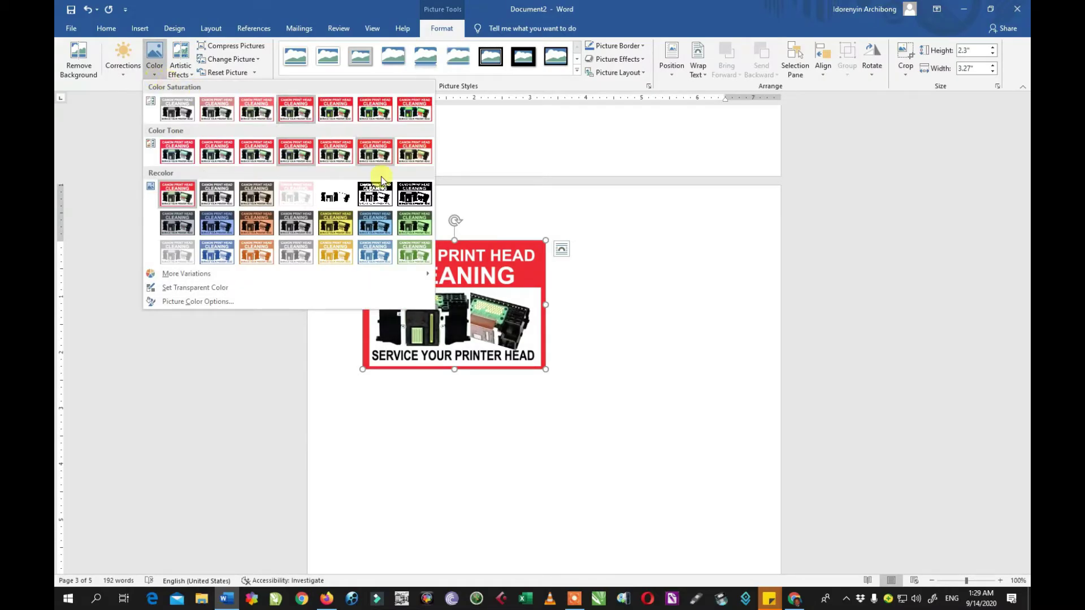
pyautogui.click(339, 224)
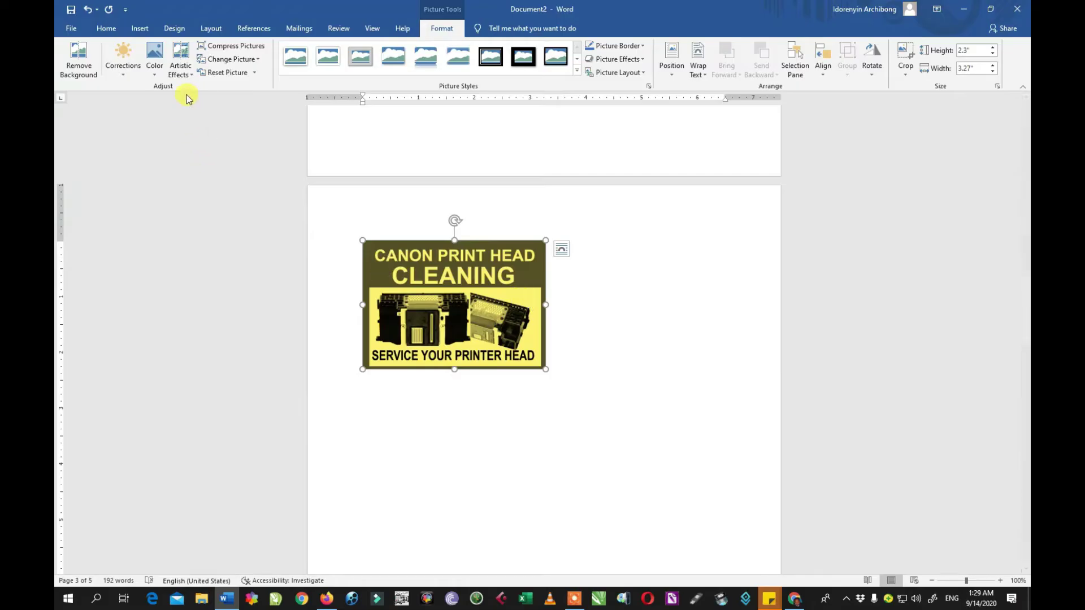
pyautogui.click(186, 73)
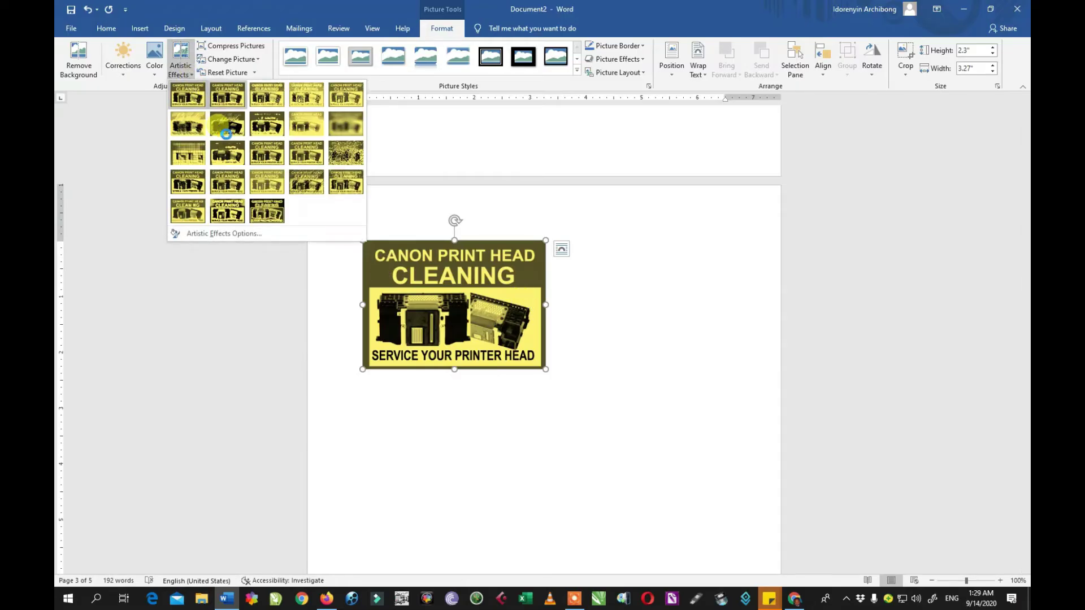
pyautogui.click(340, 128)
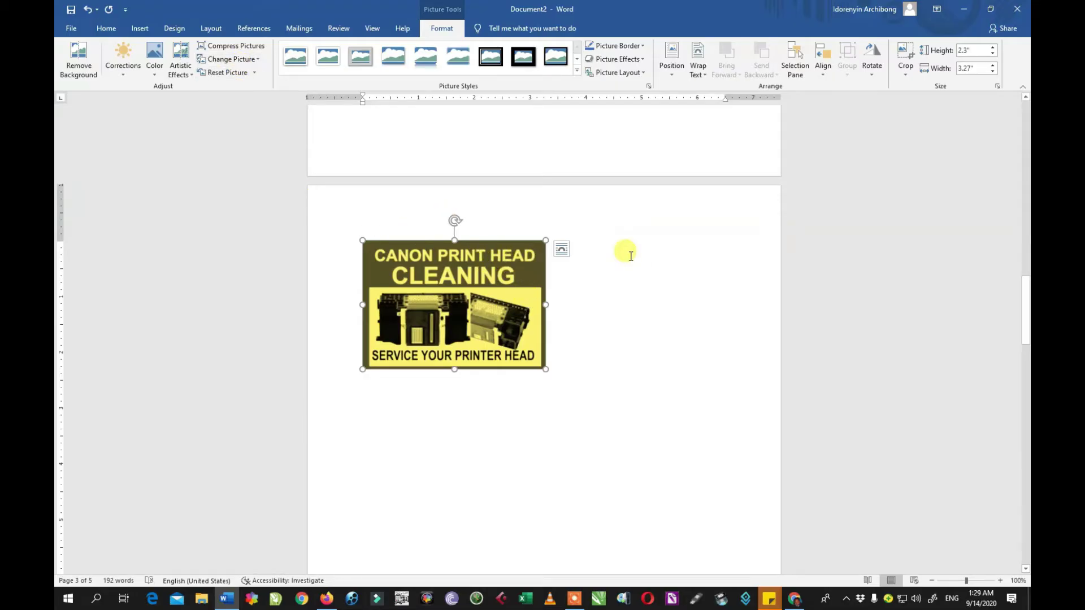
# Drag the Canon picture from page 3 into page 2's Lorem Ipsum passage, right after 1.10.33.
pyautogui.scroll(5, 536, 357)
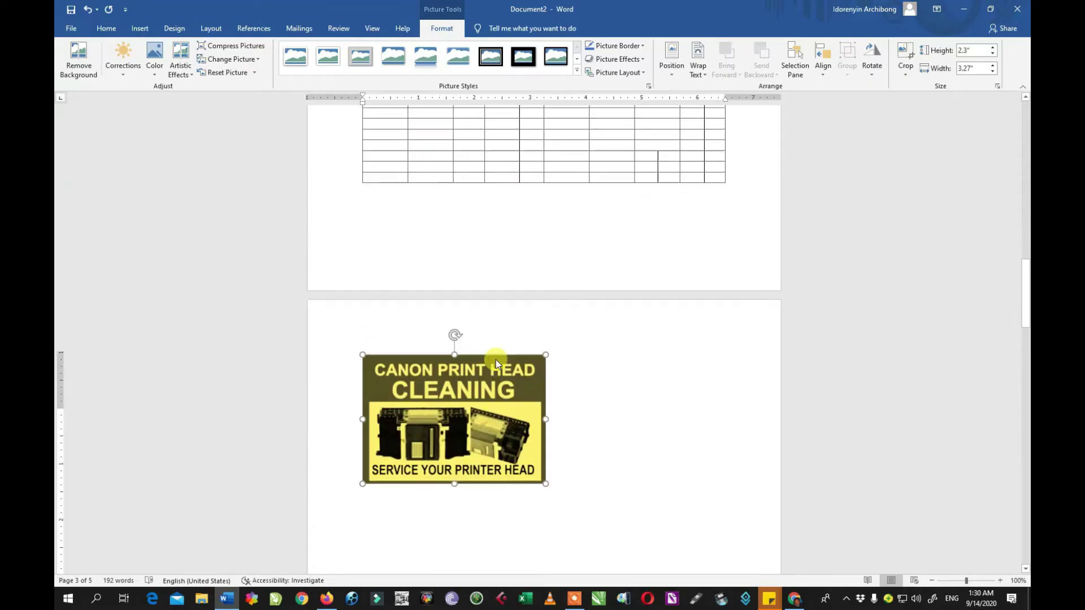
pyautogui.scroll(-1, 491, 359)
pyautogui.scroll(2, 477, 452)
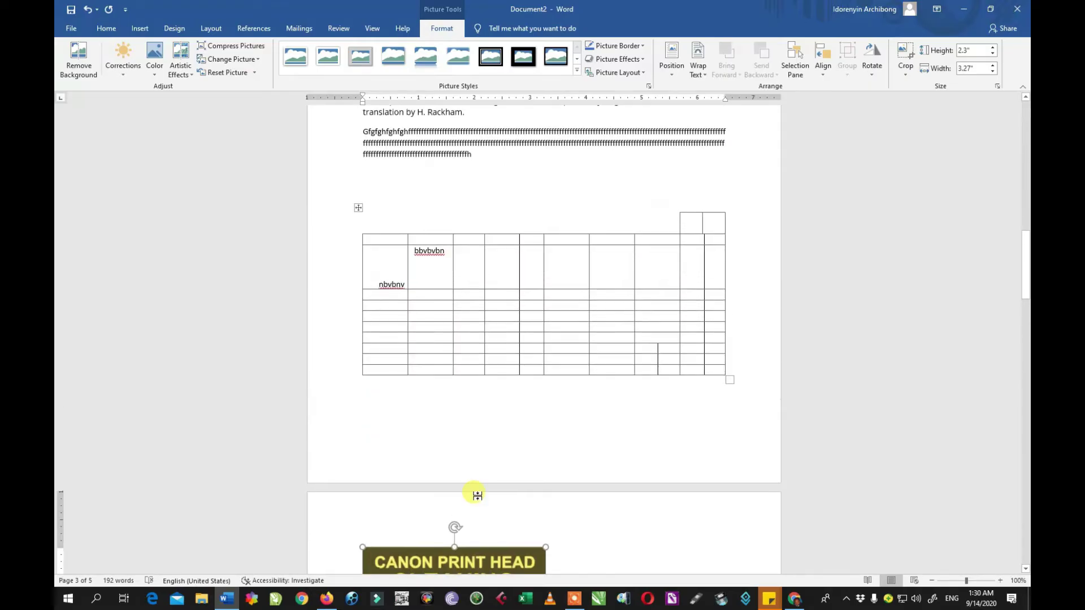
pyautogui.moveTo(473, 549); pyautogui.dragTo(485, 177)
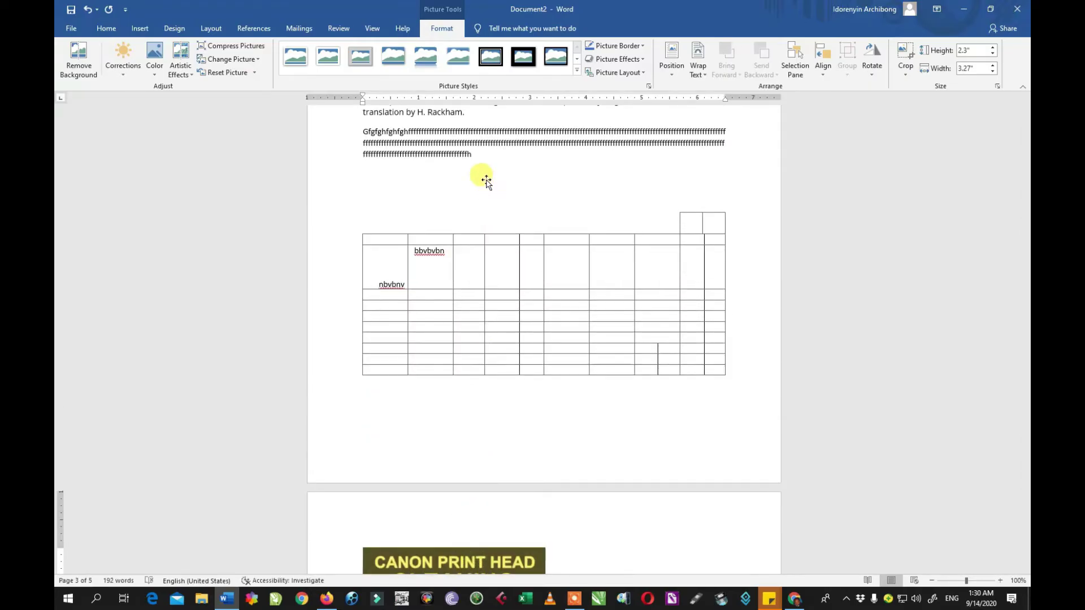
pyautogui.scroll(2, 544, 257)
pyautogui.scroll(1, 544, 257)
pyautogui.moveTo(481, 352); pyautogui.dragTo(510, 216)
pyautogui.moveTo(560, 248); pyautogui.dragTo(480, 249)
pyautogui.moveTo(543, 263); pyautogui.dragTo(442, 249)
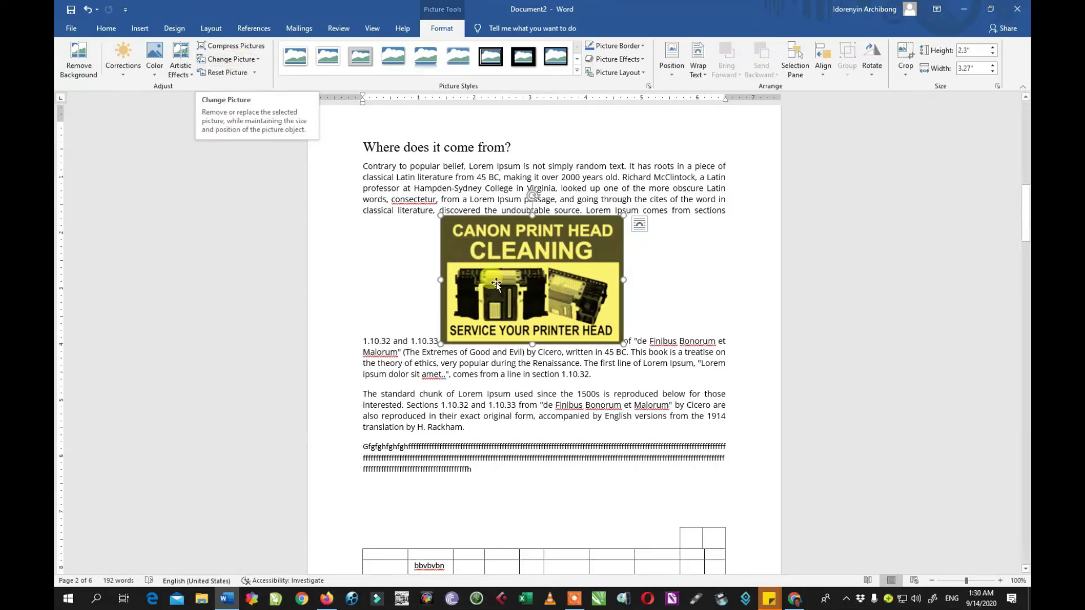
# Replace the Canon picture with the file 'canon ink tank cartridge not recognise'.
pyautogui.click(235, 59)
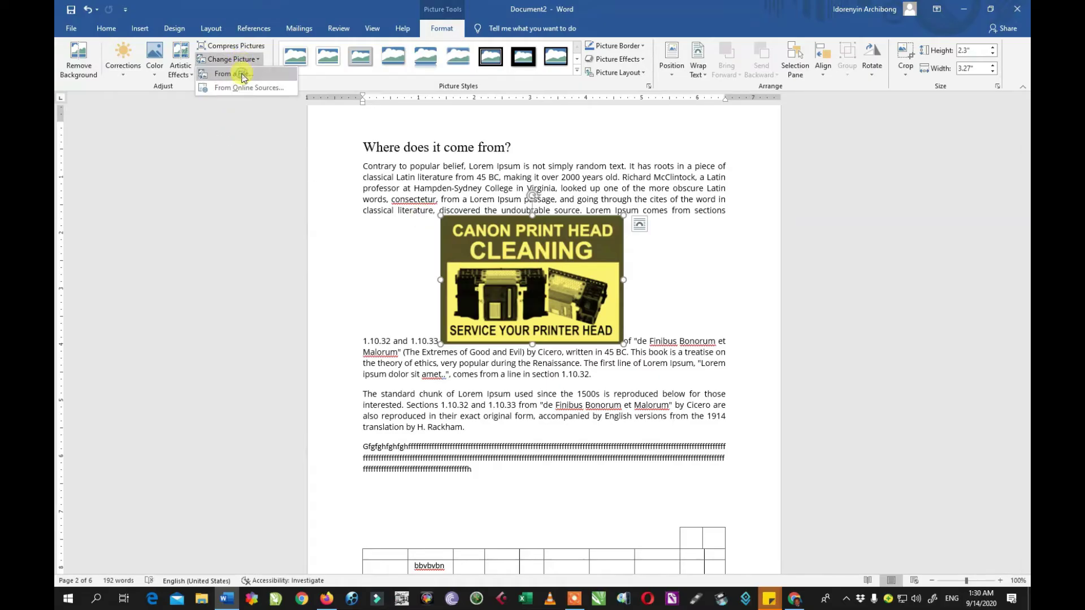
pyautogui.click(243, 75)
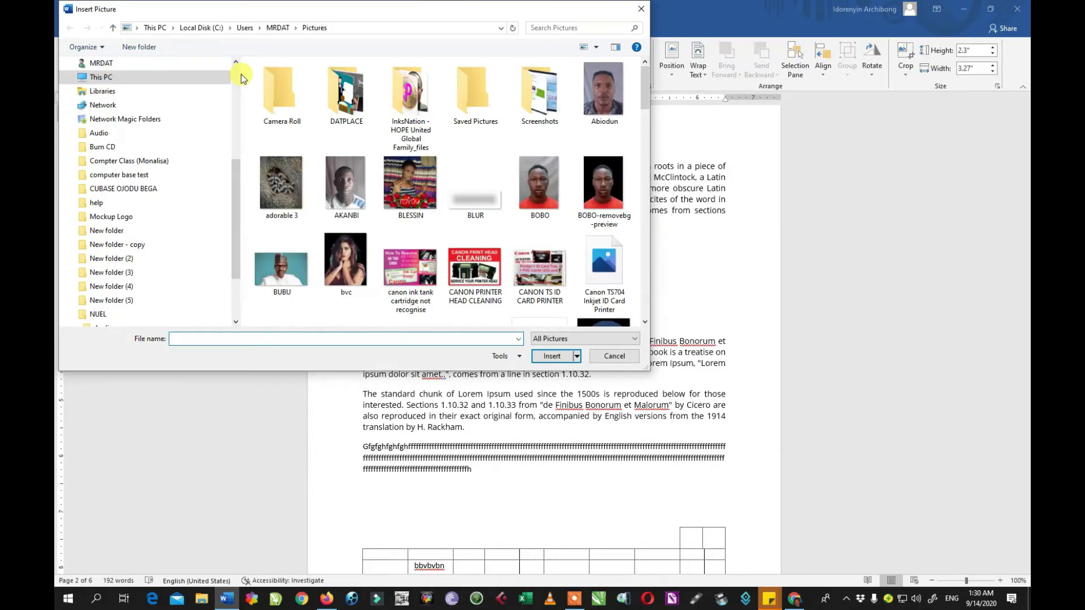
pyautogui.scroll(-2, 524, 203)
pyautogui.scroll(-2, 525, 203)
pyautogui.scroll(5, 508, 177)
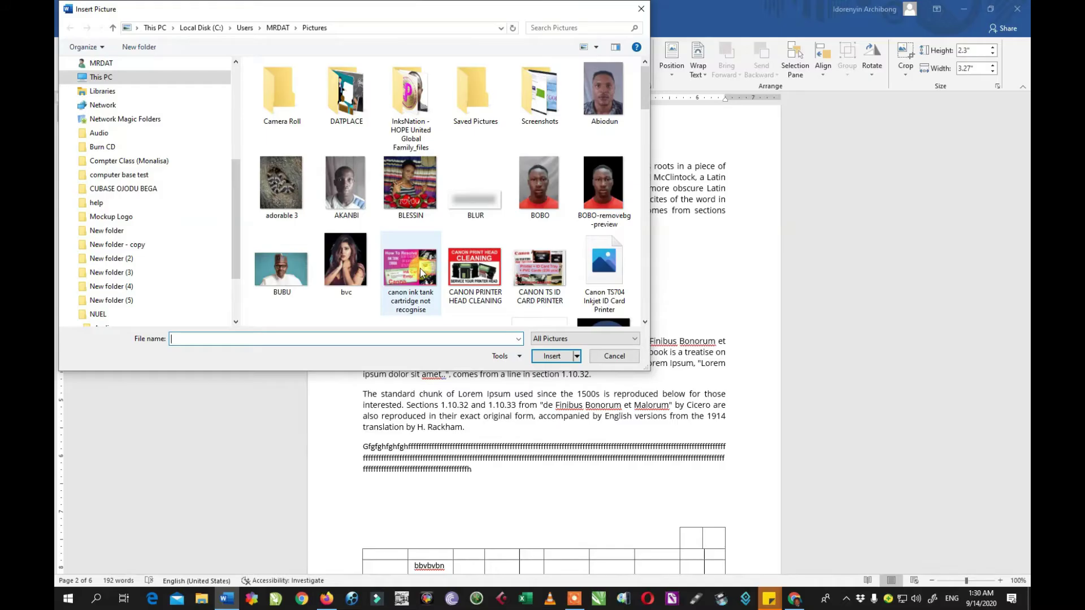
pyautogui.click(421, 273)
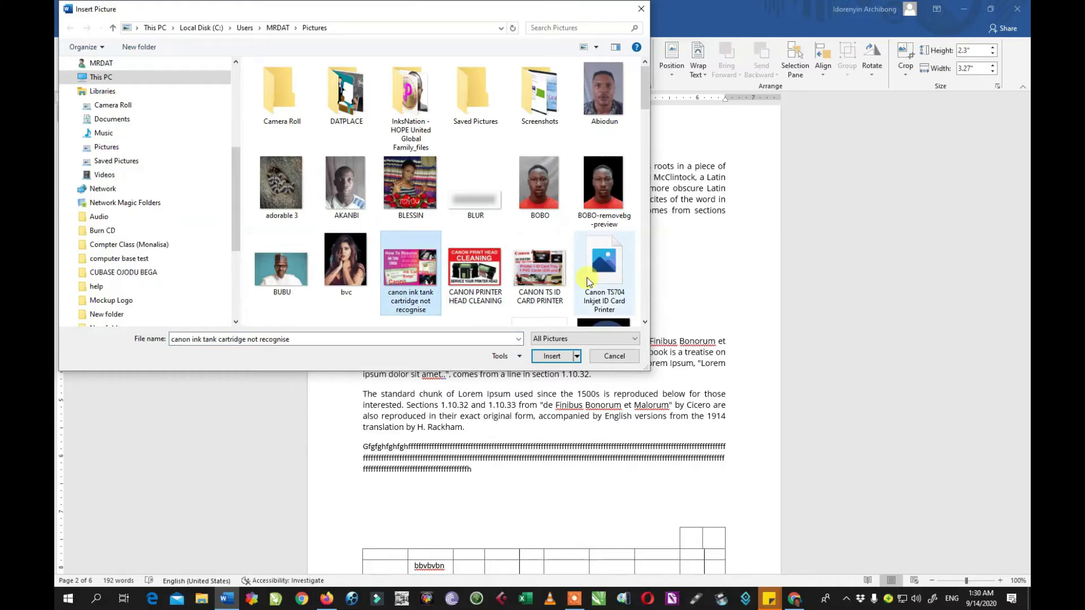
pyautogui.click(548, 358)
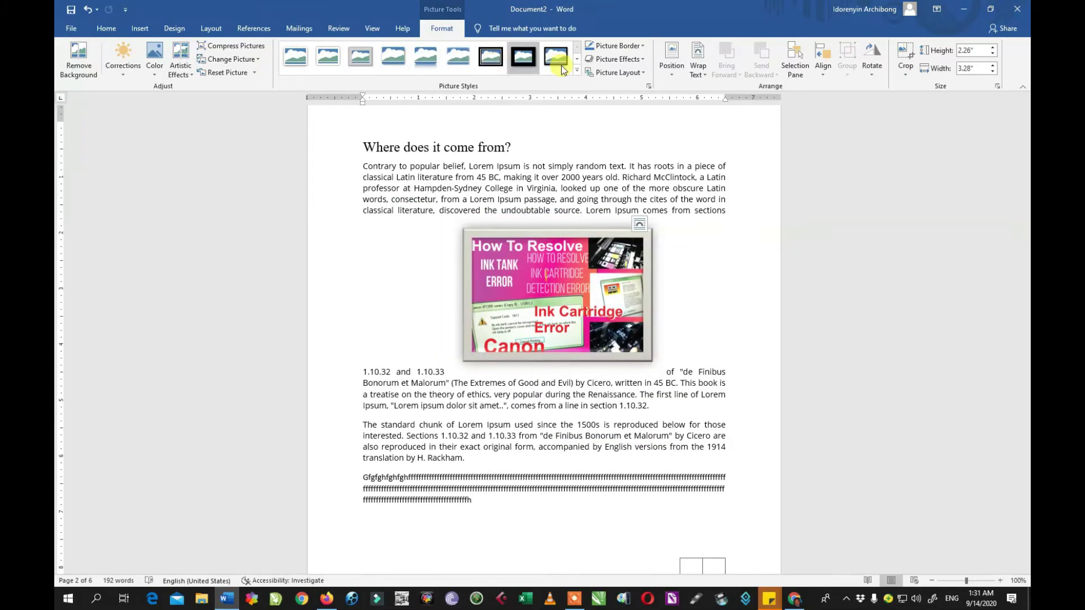
# Apply the Metal Rounded Rectangle picture style to the ink tank picture.
pyautogui.click(577, 70)
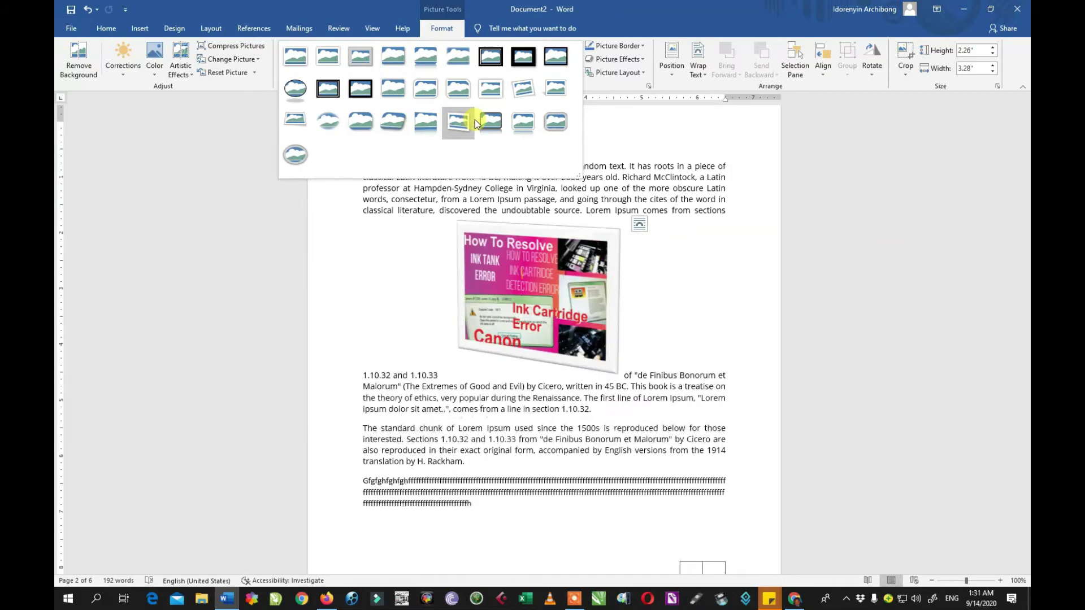
pyautogui.click(555, 121)
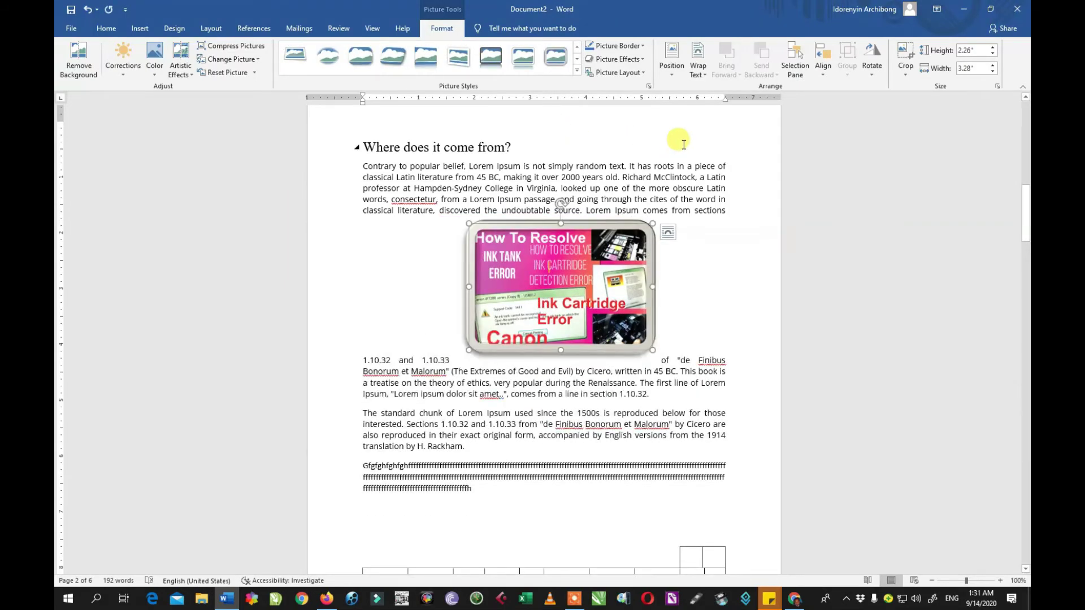
pyautogui.click(643, 46)
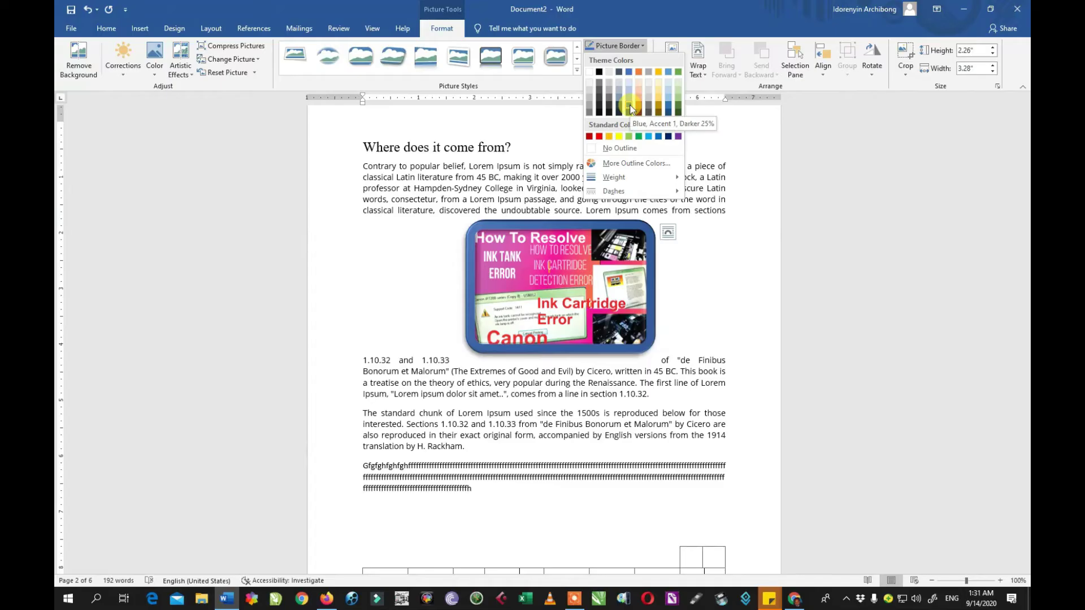
# Outline the ink tank picture in Blue, Accent 1, Darker 25%, adding no picture effects.
pyautogui.click(631, 108)
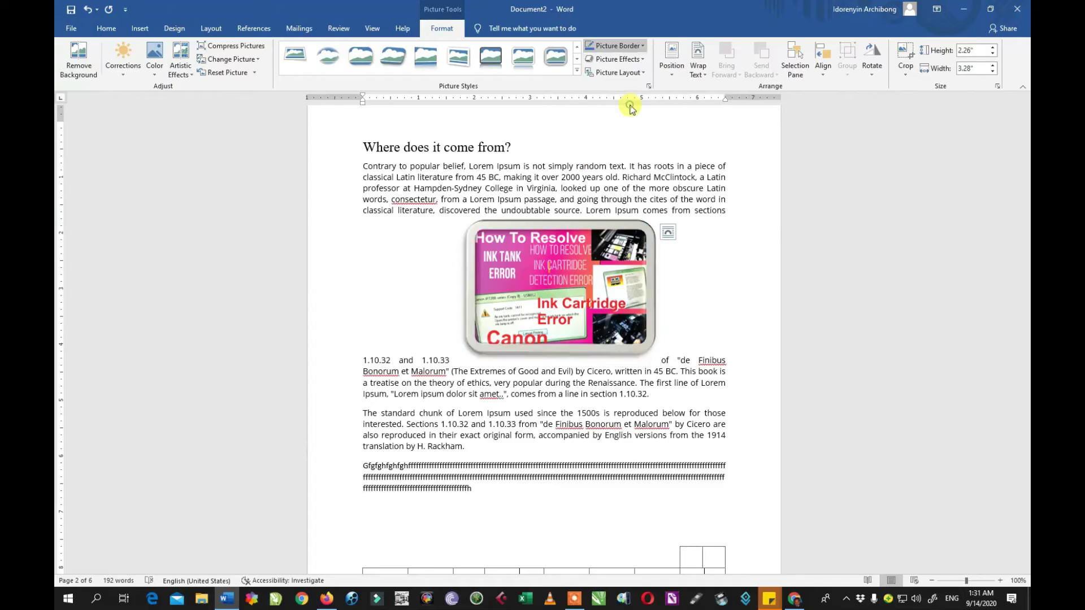
pyautogui.click(644, 61)
pyautogui.moveTo(618, 169)
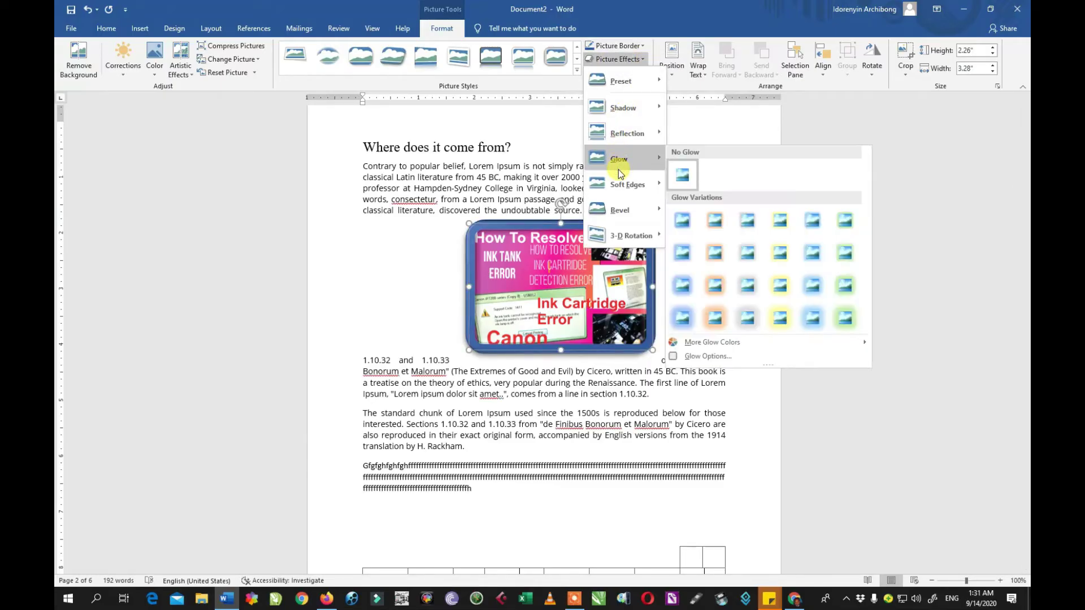
pyautogui.click(698, 133)
pyautogui.click(641, 72)
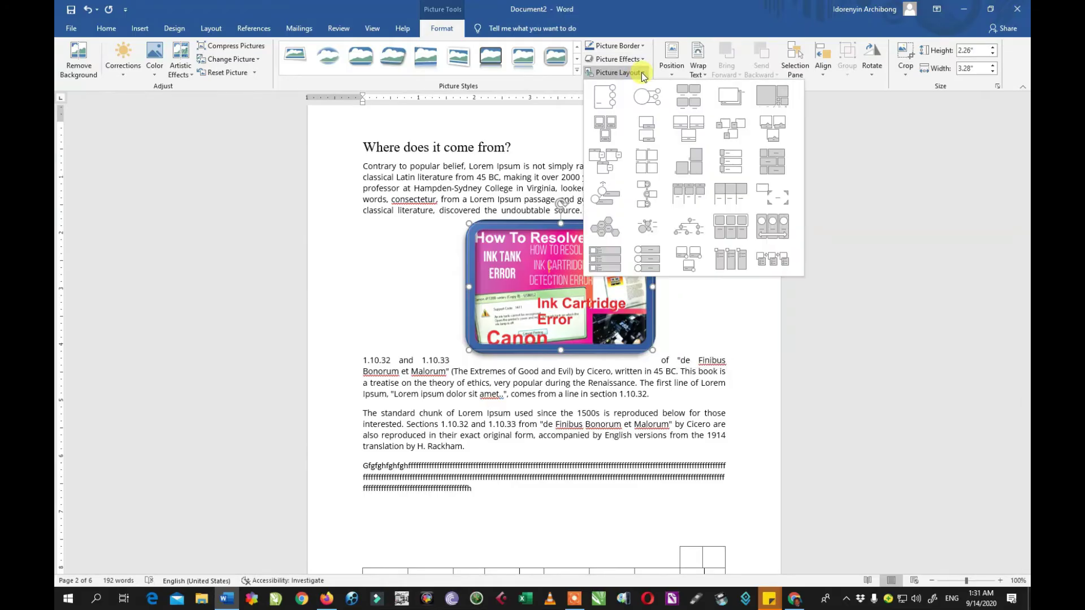
pyautogui.click(653, 97)
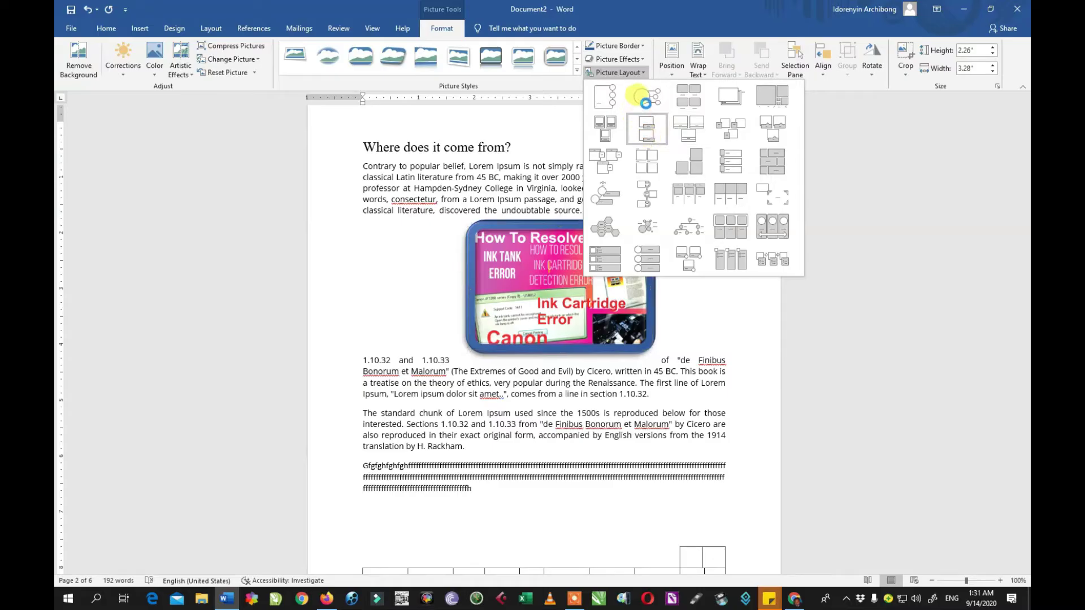
# Convert the ink tank picture into a Circular Picture Callout SmartArt graphic.
pyautogui.click(647, 99)
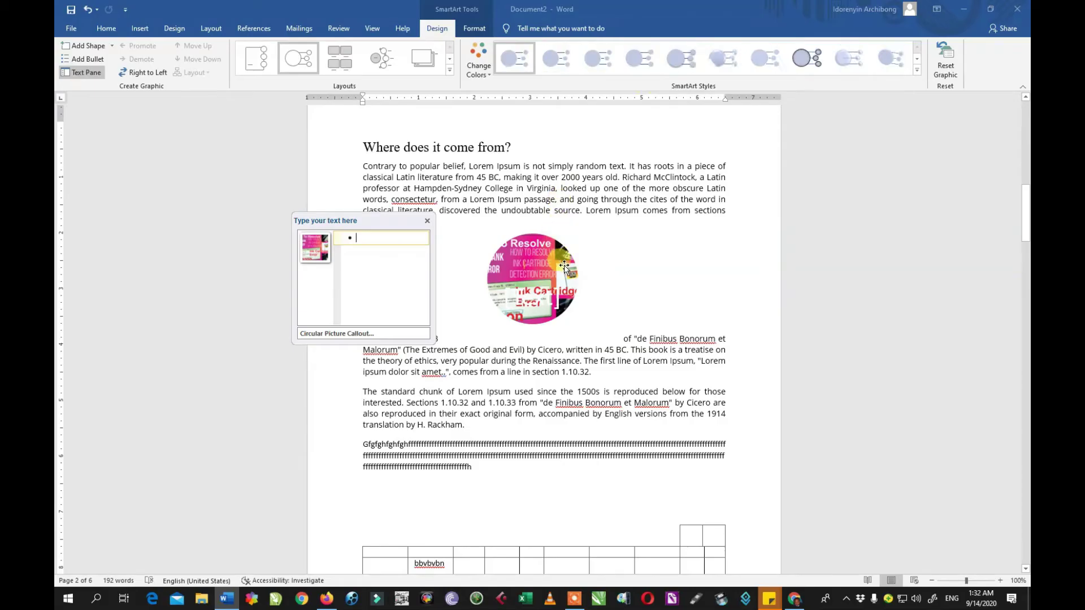
pyautogui.click(553, 280)
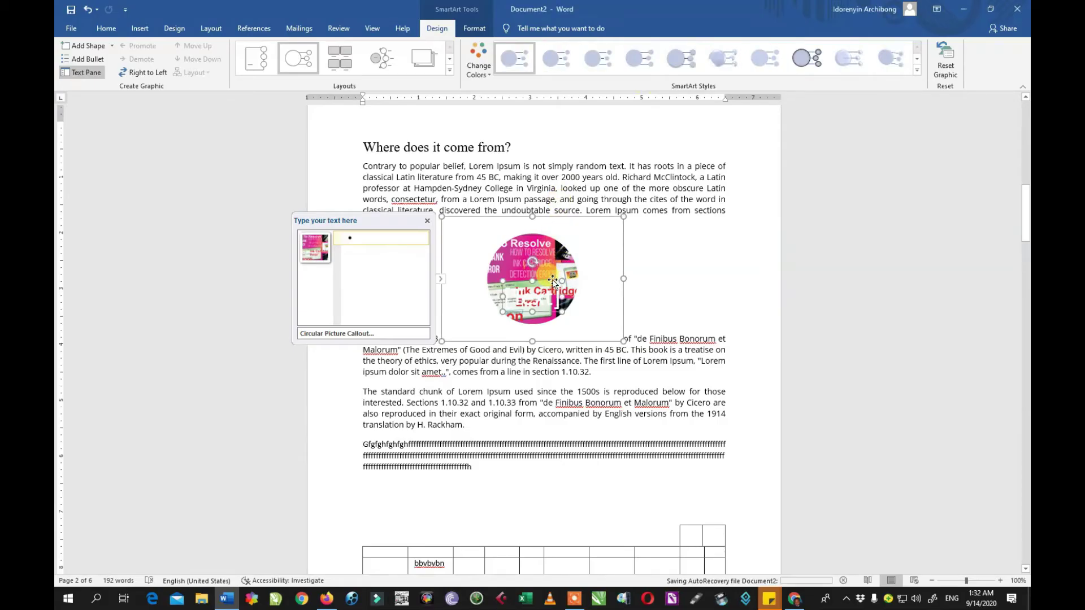
pyautogui.click(647, 275)
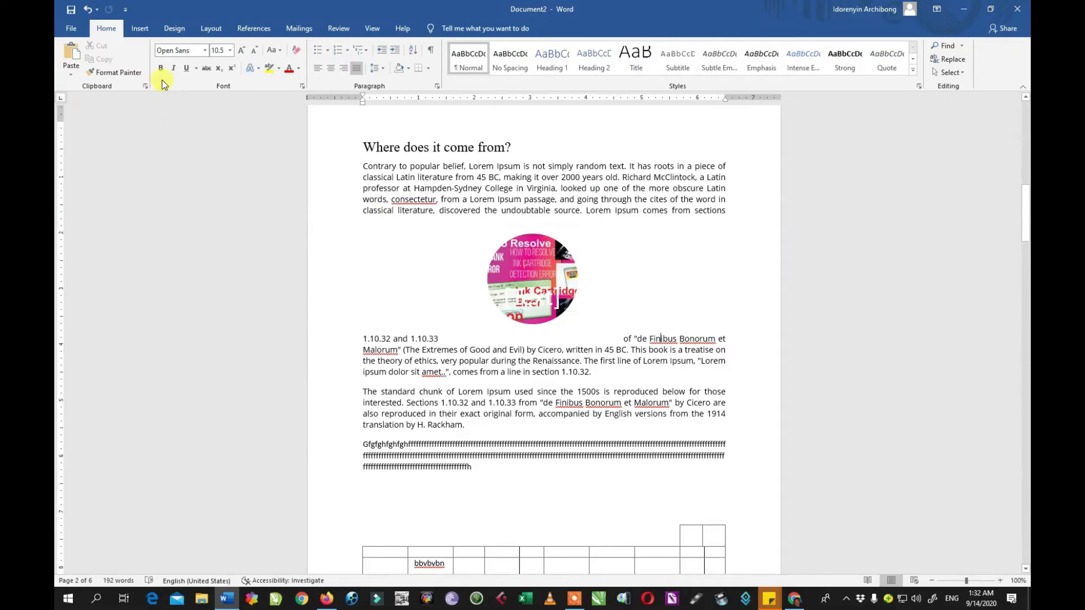
pyautogui.click(140, 29)
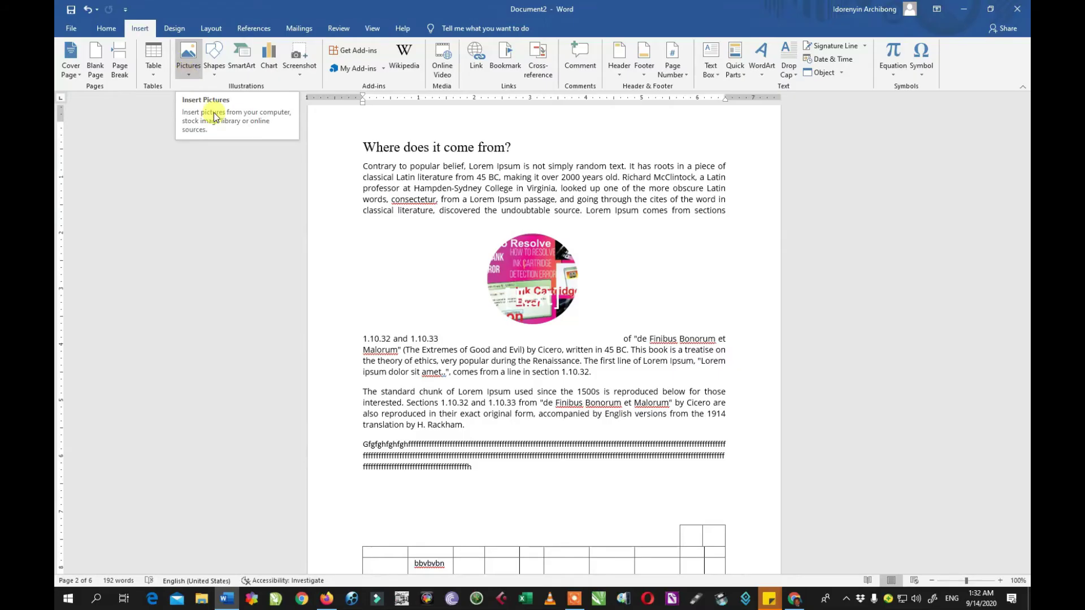
# Insert a page break below the second table and bring up the Online Pictures search.
pyautogui.scroll(-10, 565, 263)
pyautogui.scroll(-7, 570, 267)
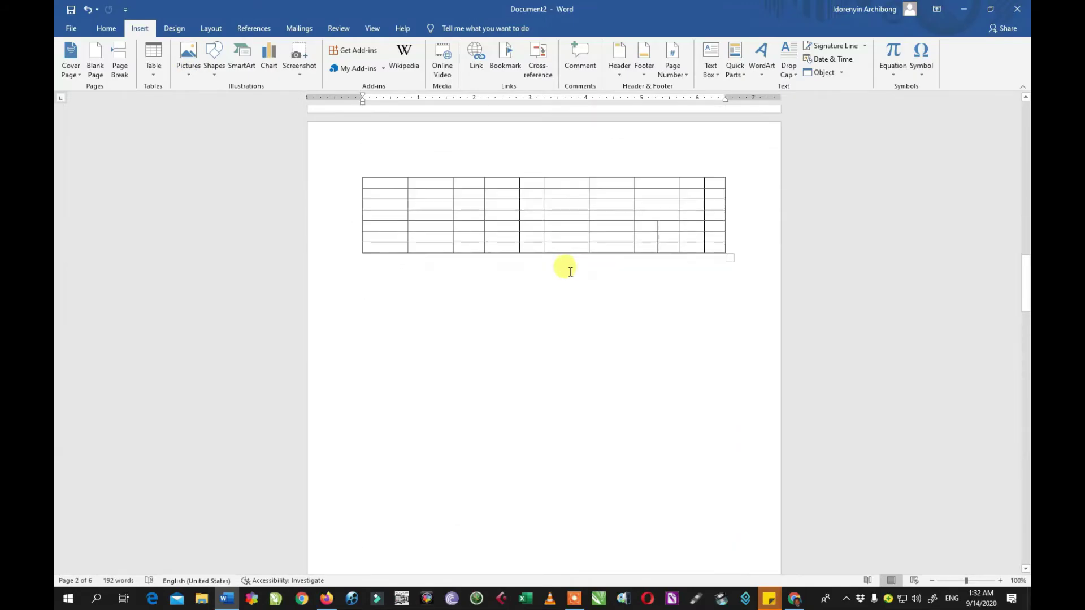
pyautogui.click(594, 181)
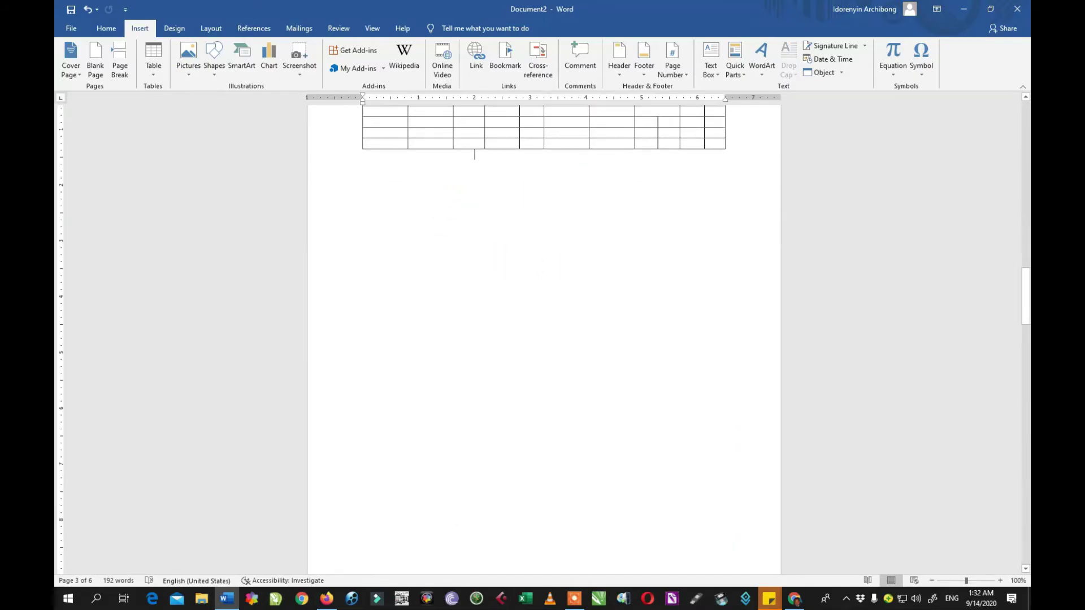
pyautogui.hotkey('ctrl', 'Return')
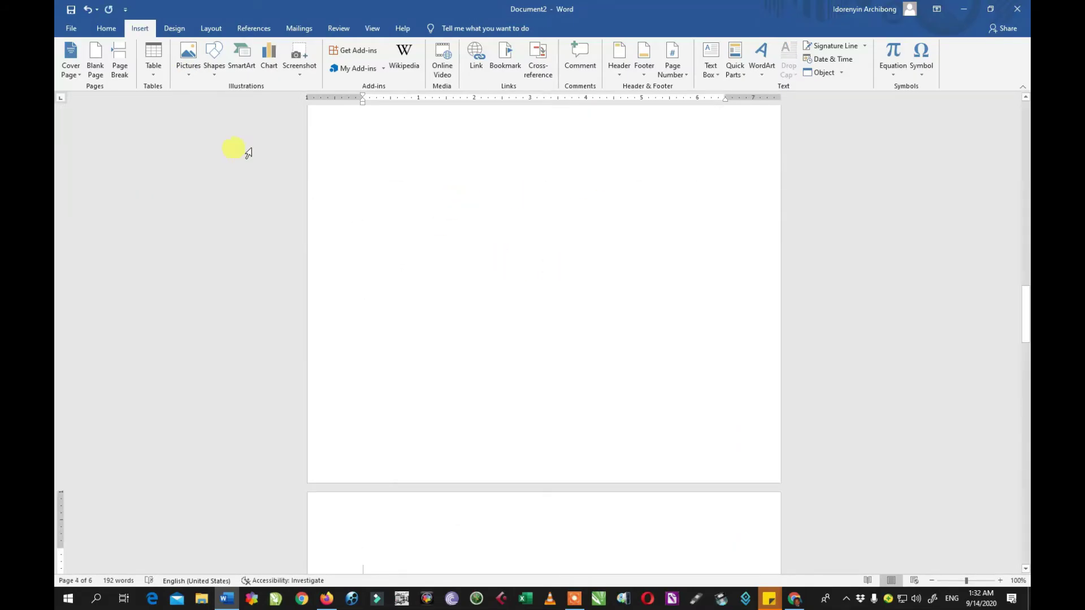
pyautogui.click(190, 79)
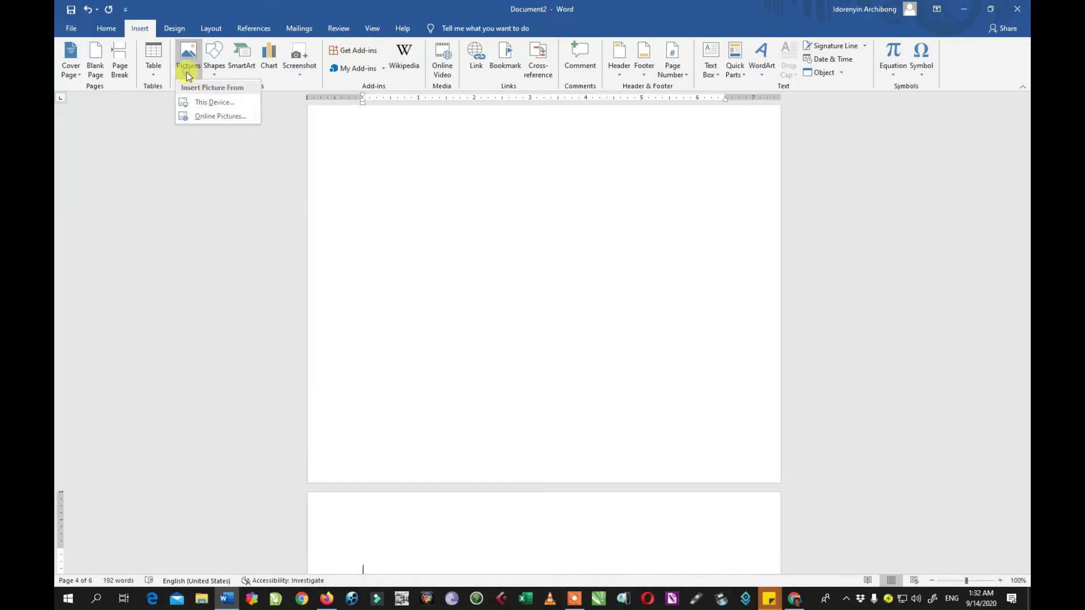
pyautogui.click(201, 116)
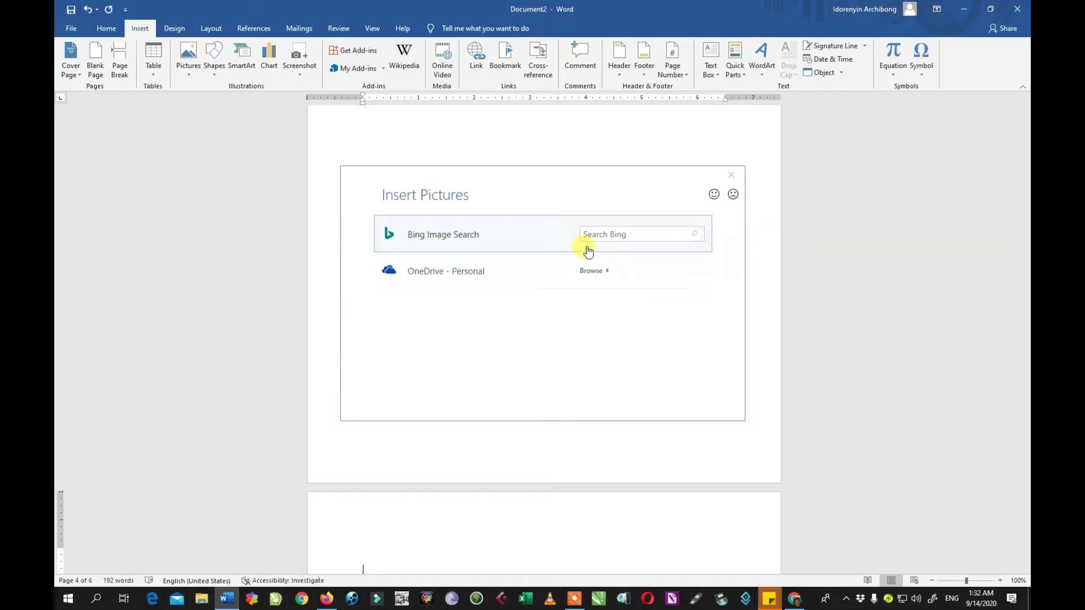
# Search Bing images for 'chelsea fc' and insert the Chelsea crest onto page 4.
pyautogui.click(614, 236)
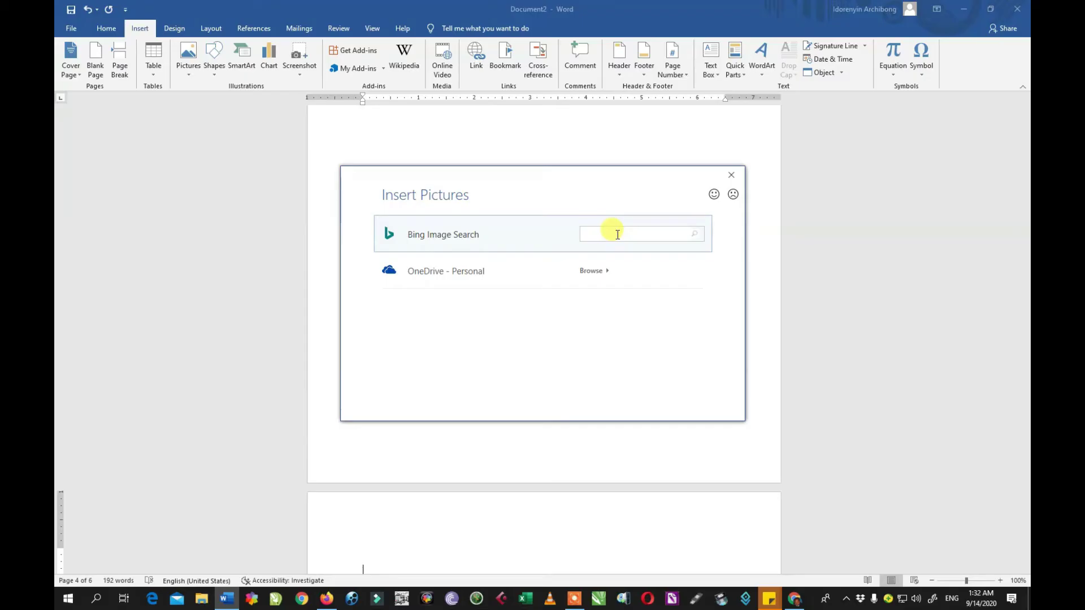
pyautogui.write('chelsea fc')
pyautogui.press('Return')
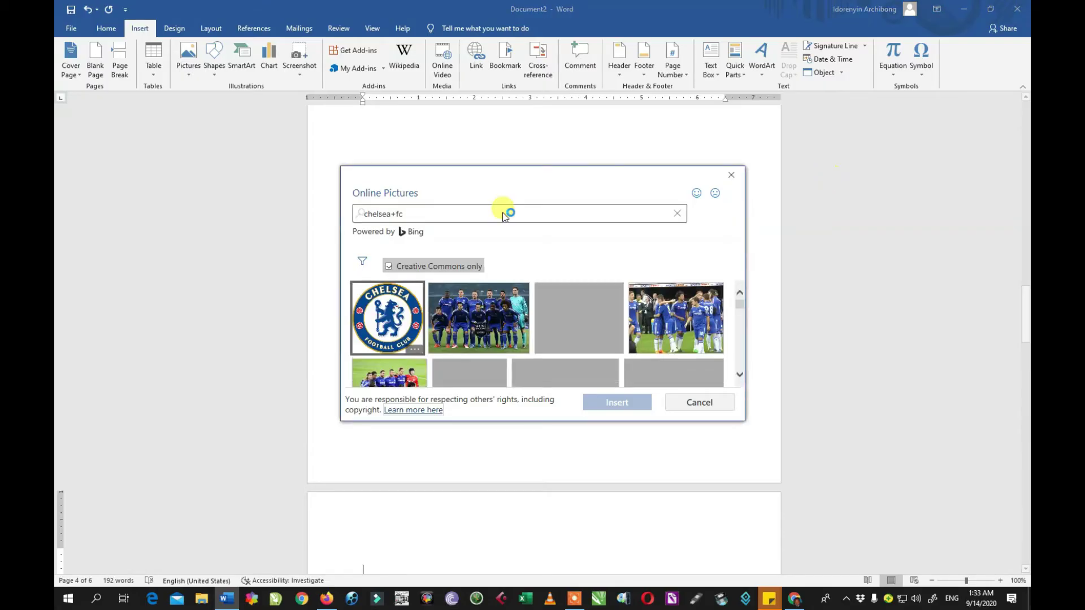
pyautogui.click(380, 304)
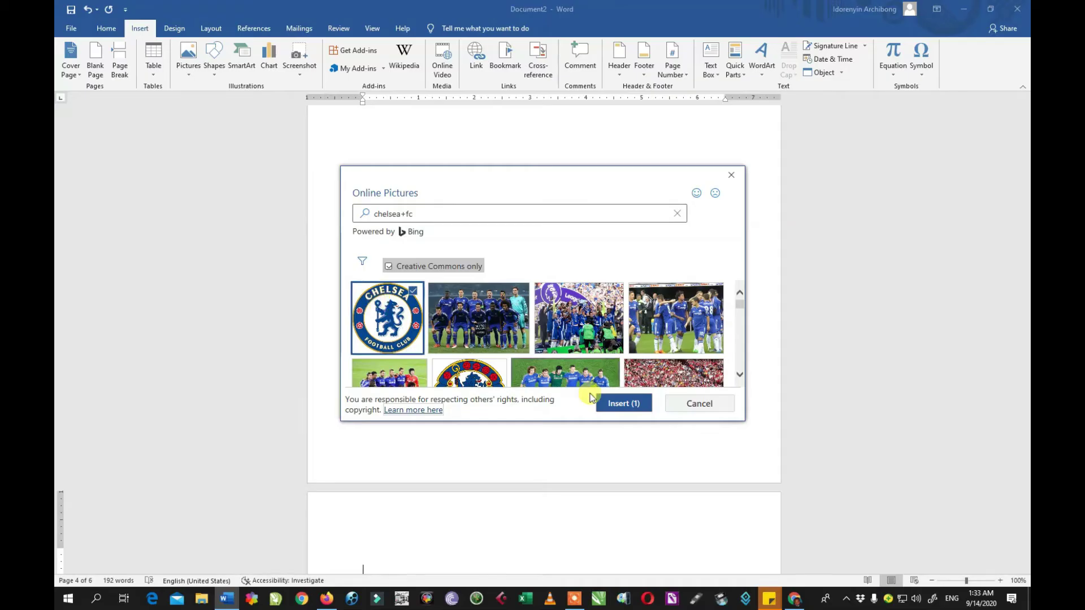
pyautogui.click(613, 405)
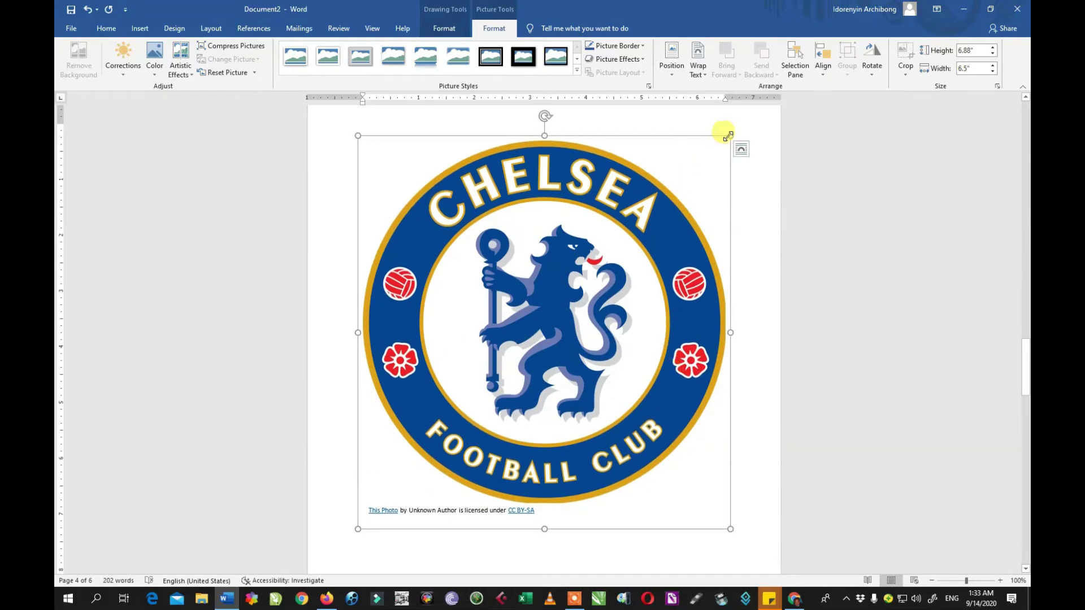
# Resize the Chelsea crest to 3.39" high by 3.2" wide, keeping its position unchanged.
pyautogui.moveTo(729, 135); pyautogui.dragTo(525, 248)
pyautogui.moveTo(451, 408); pyautogui.dragTo(456, 330)
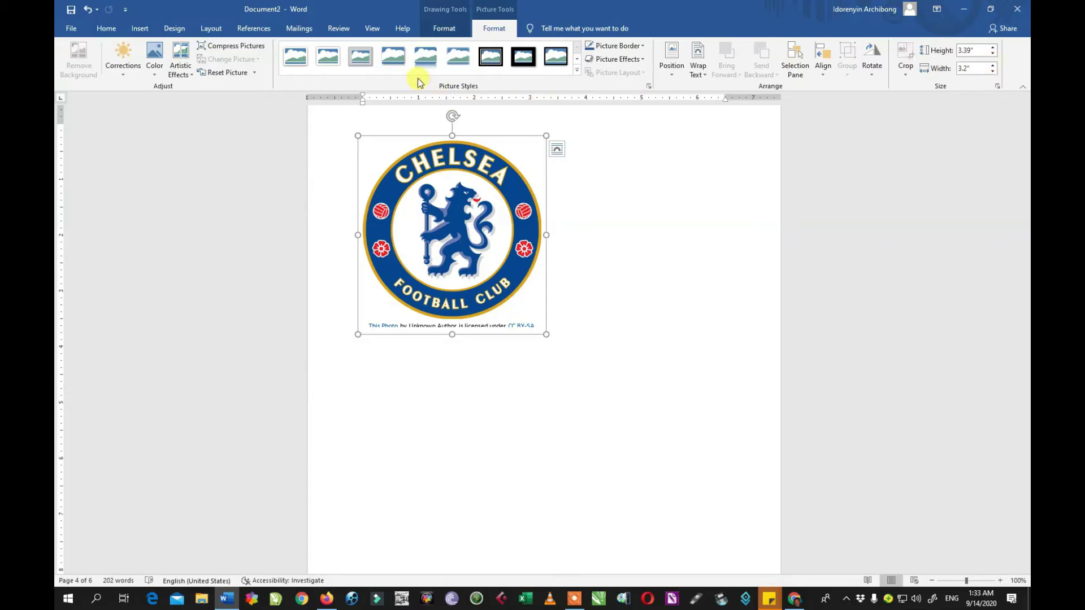
pyautogui.click(672, 63)
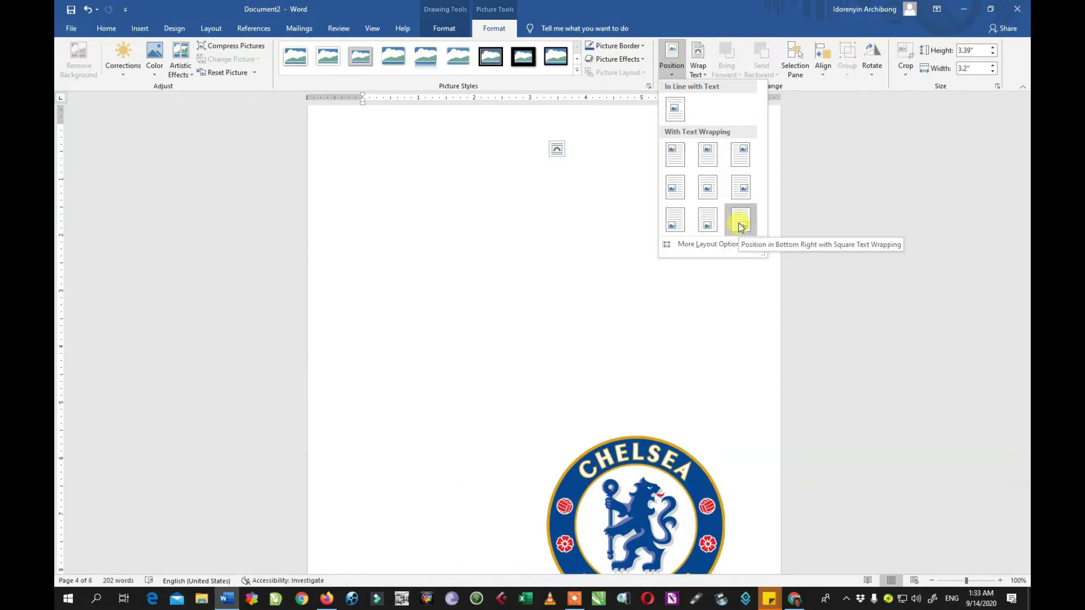
pyautogui.click(576, 194)
pyautogui.scroll(15, 648, 230)
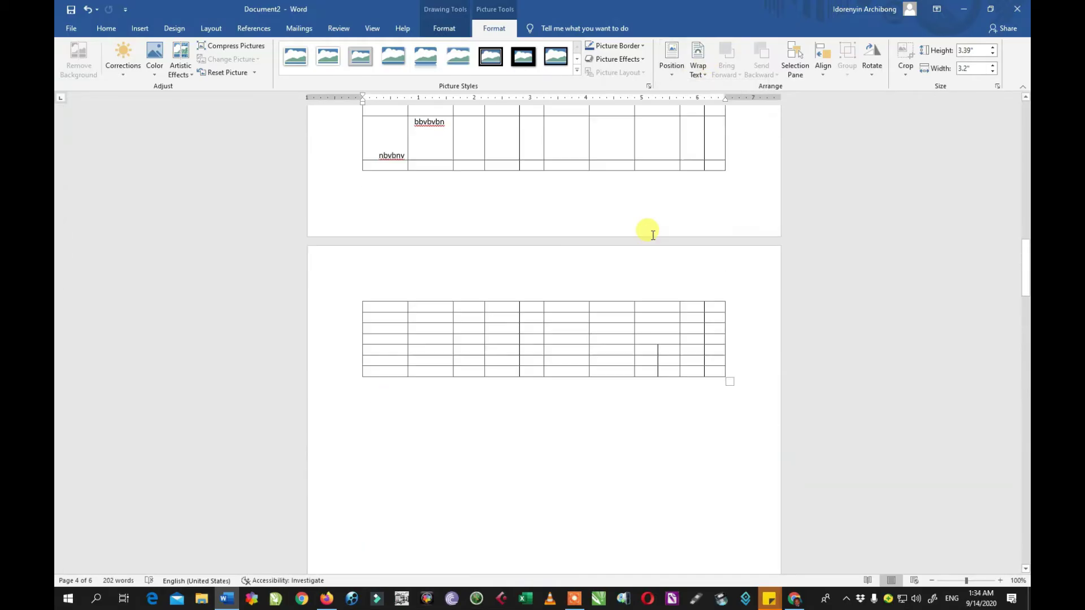
# Search online pictures again for 'chelsea fc' and insert the first crest into page 2's passage.
pyautogui.click(188, 79)
pyautogui.click(218, 115)
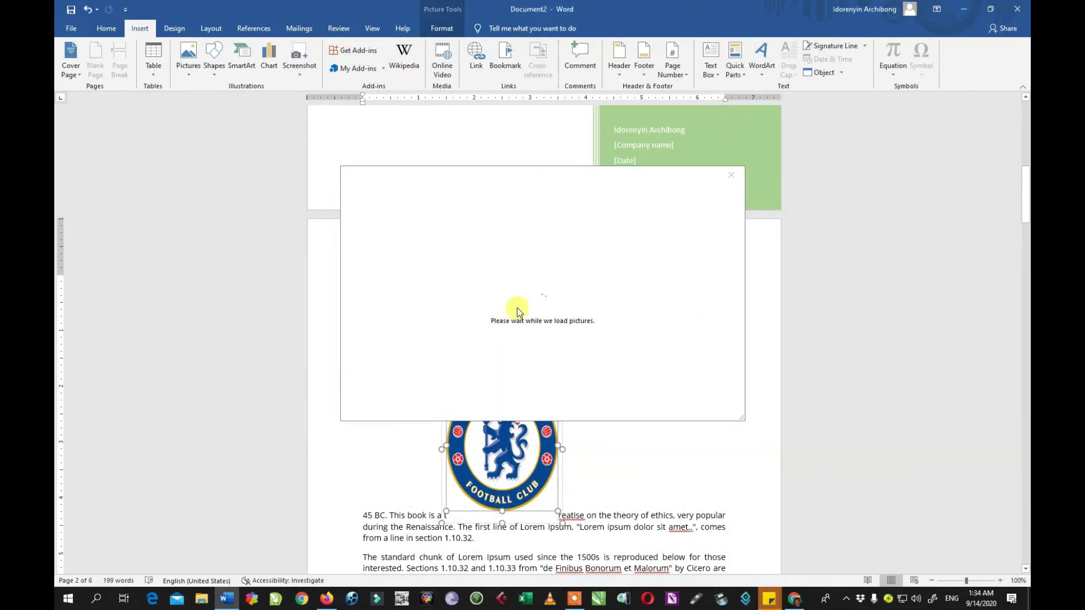
pyautogui.click(599, 235)
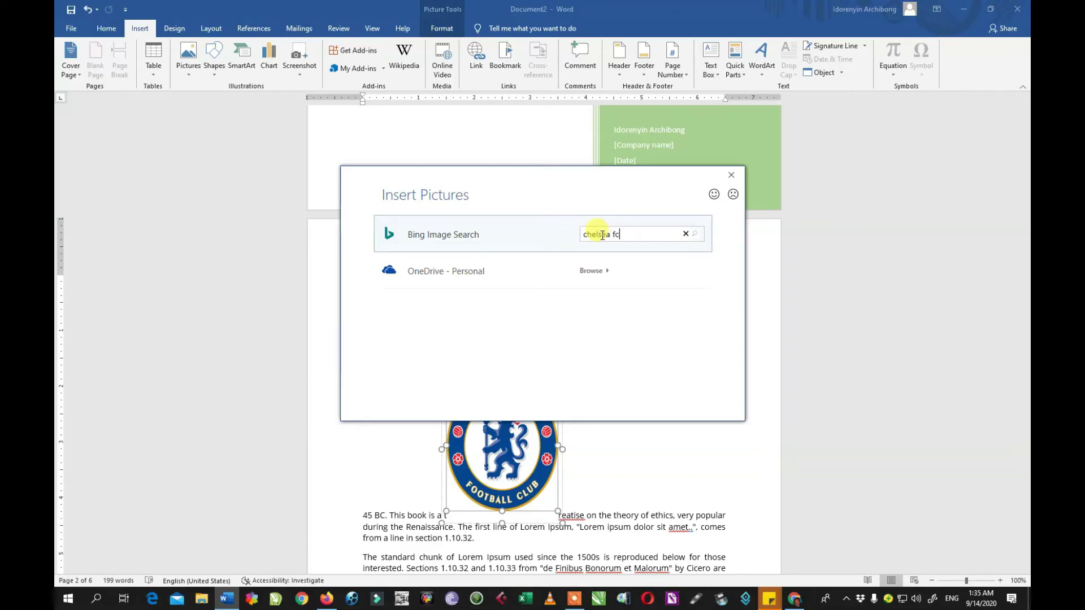
pyautogui.press('Return')
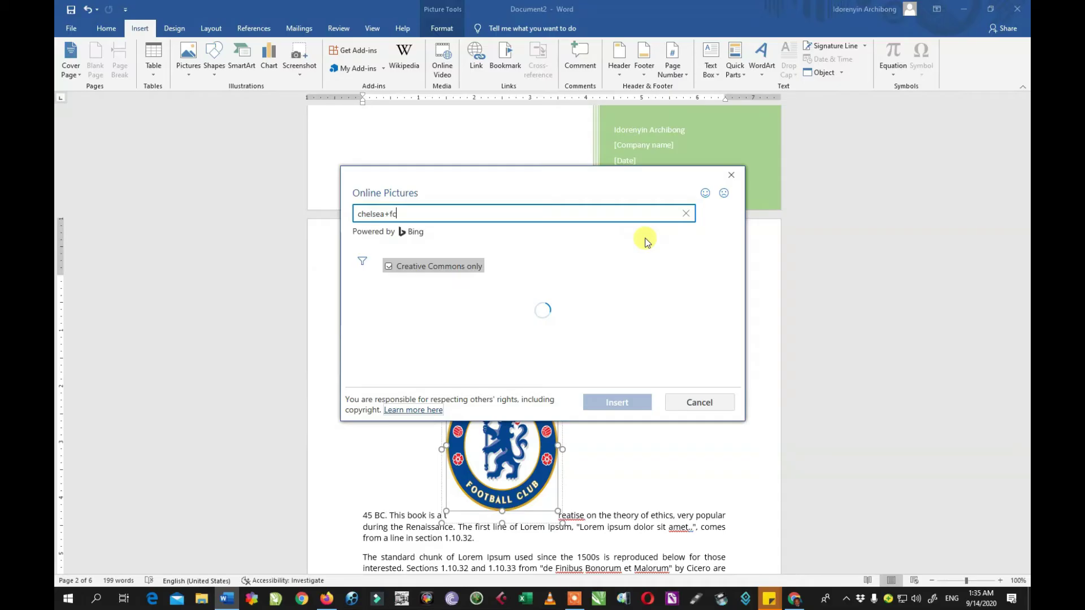
pyautogui.press('Tab')
pyautogui.press('space')
pyautogui.click(641, 399)
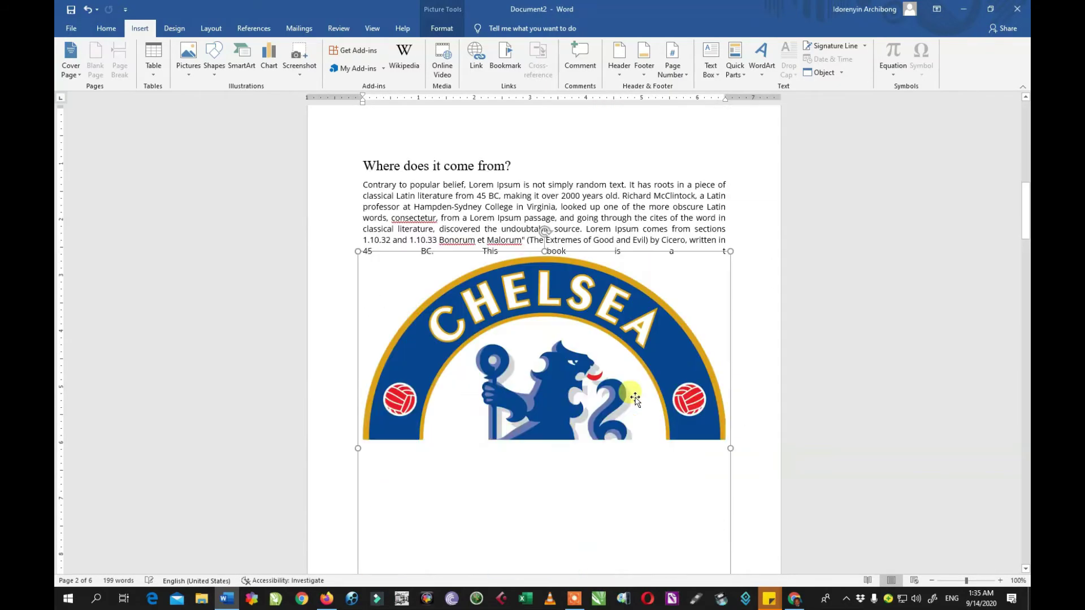
# Shrink and delete the duplicate Chelsea crest, then widen the remaining crest to 2.59" × 2.32".
pyautogui.moveTo(727, 220); pyautogui.dragTo(593, 388)
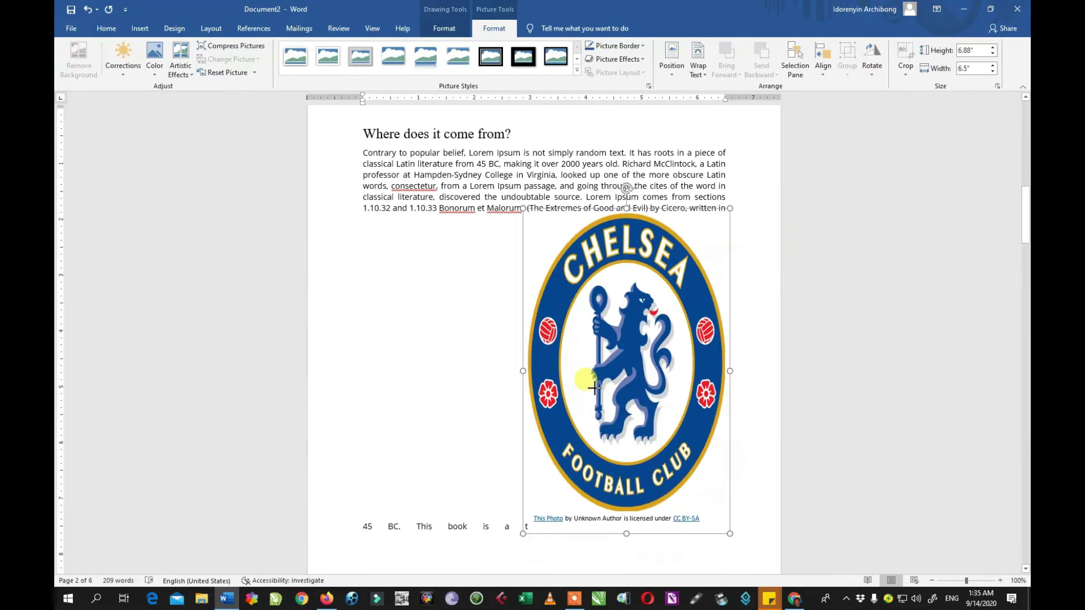
pyautogui.moveTo(628, 532); pyautogui.dragTo(647, 376)
pyautogui.moveTo(730, 388); pyautogui.dragTo(616, 284)
pyautogui.press('Delete')
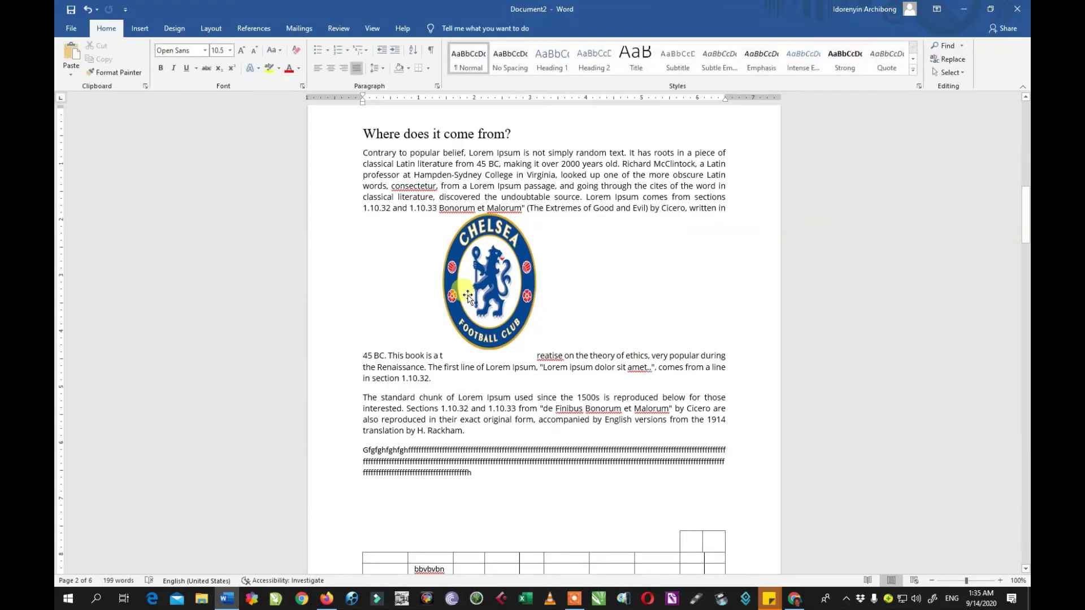
pyautogui.click(452, 282)
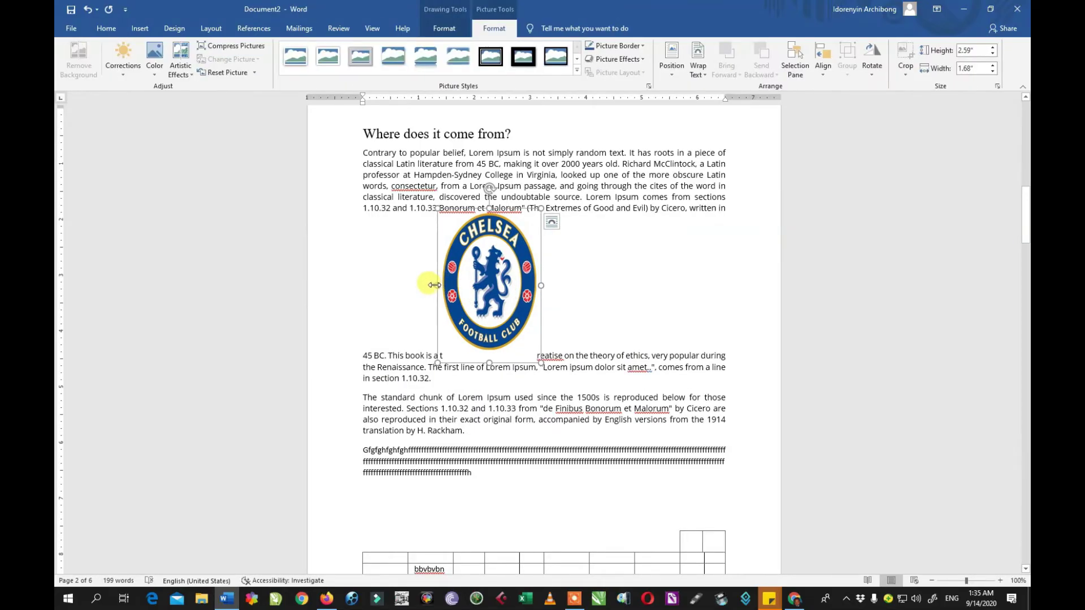
pyautogui.moveTo(437, 285); pyautogui.dragTo(405, 286)
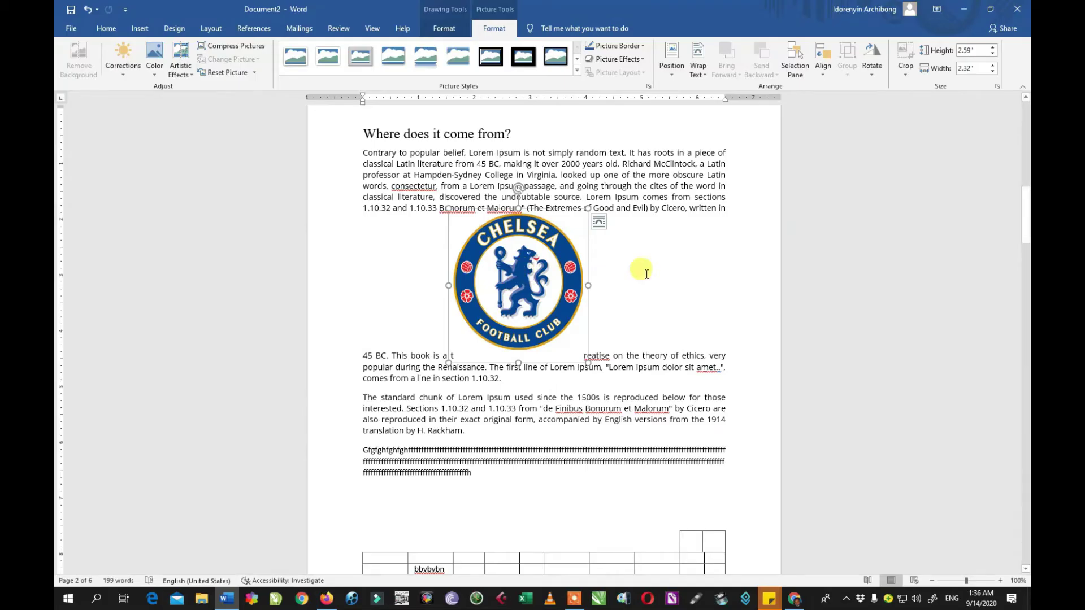
pyautogui.click(706, 78)
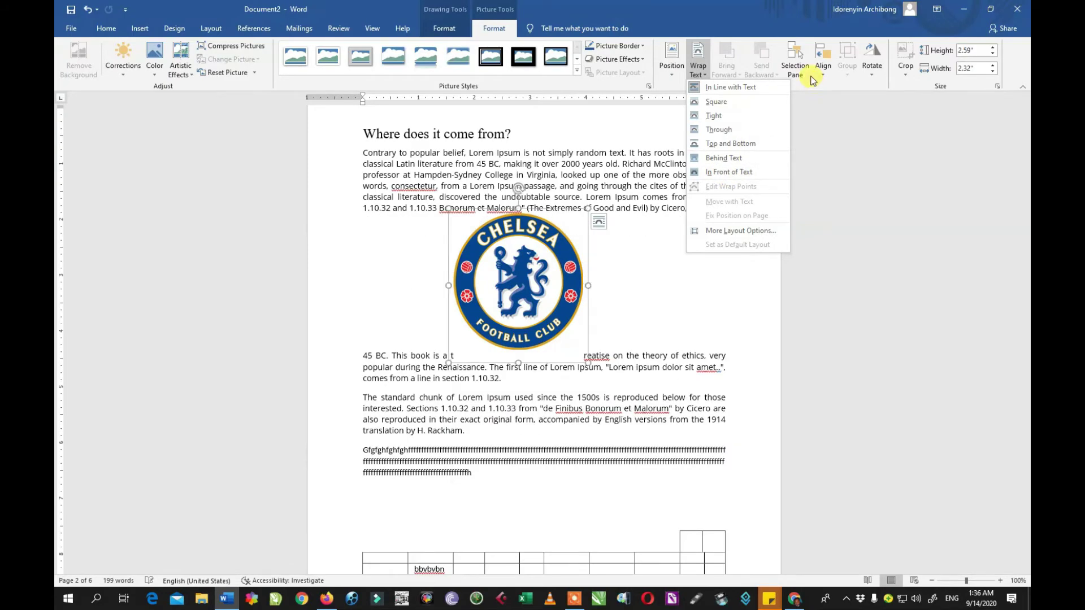
pyautogui.click(621, 136)
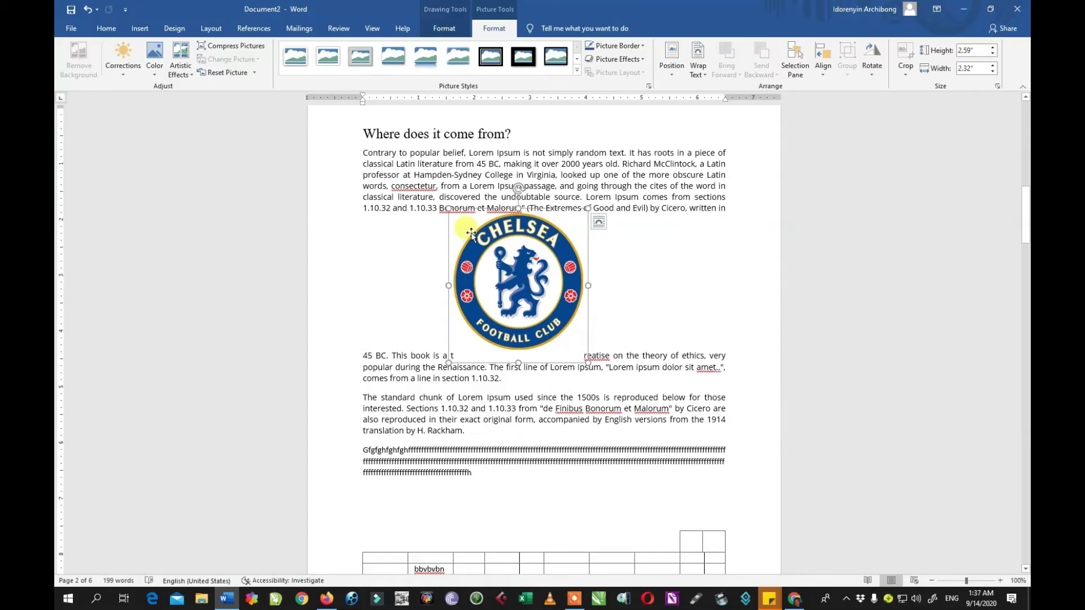
# Deselect the crest and place the cursor on the empty line below page 3's ten-row table.
pyautogui.click(559, 185)
pyautogui.scroll(10, 560, 232)
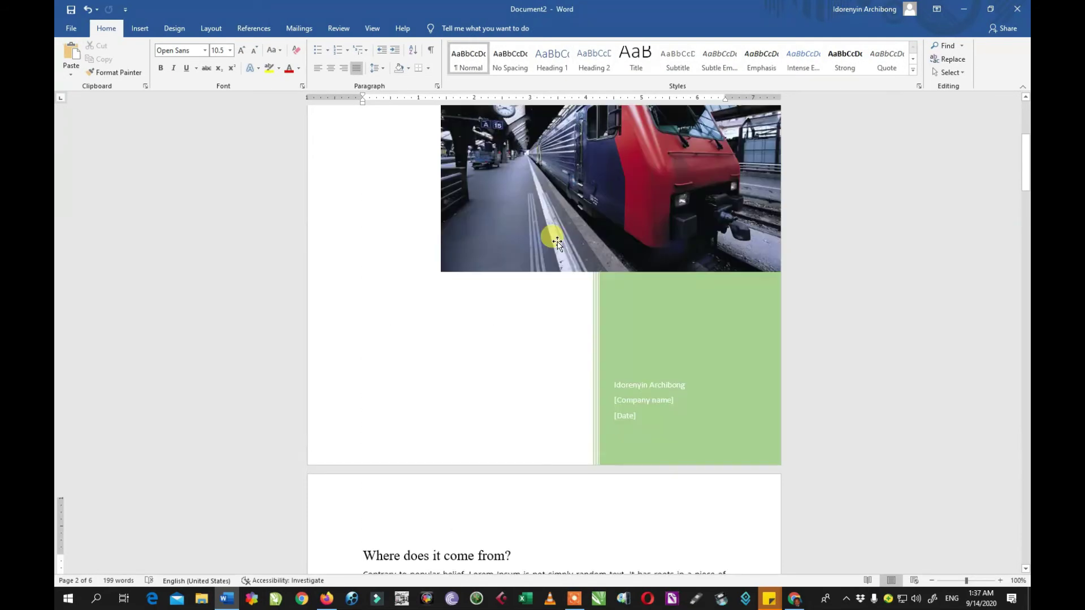
pyautogui.scroll(-5, 550, 243)
pyautogui.scroll(-10, 548, 259)
pyautogui.scroll(5, 537, 265)
pyautogui.scroll(5, 539, 268)
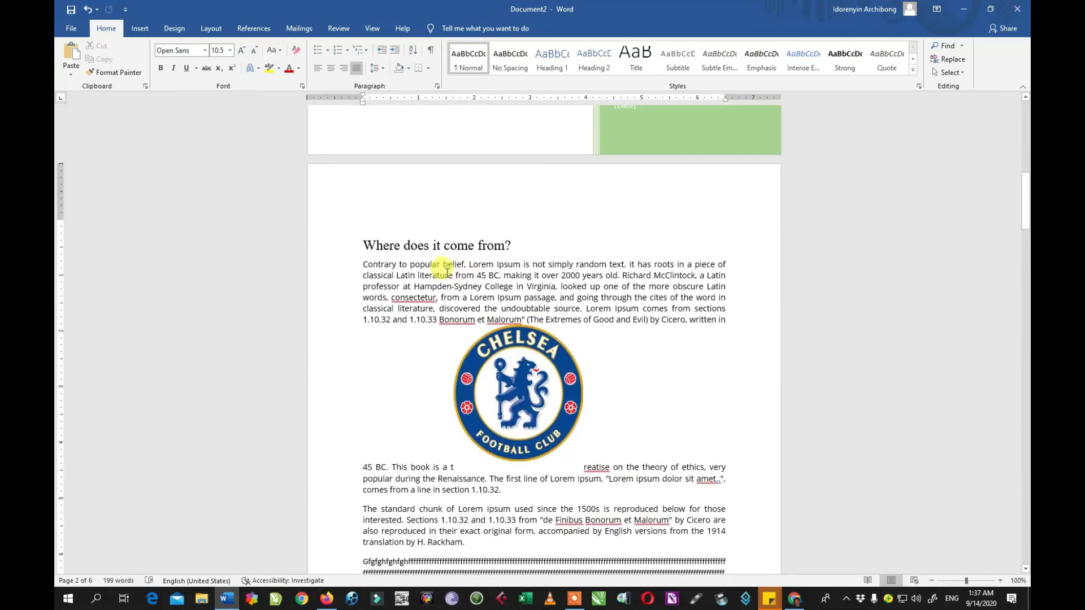
pyautogui.scroll(-10, 452, 308)
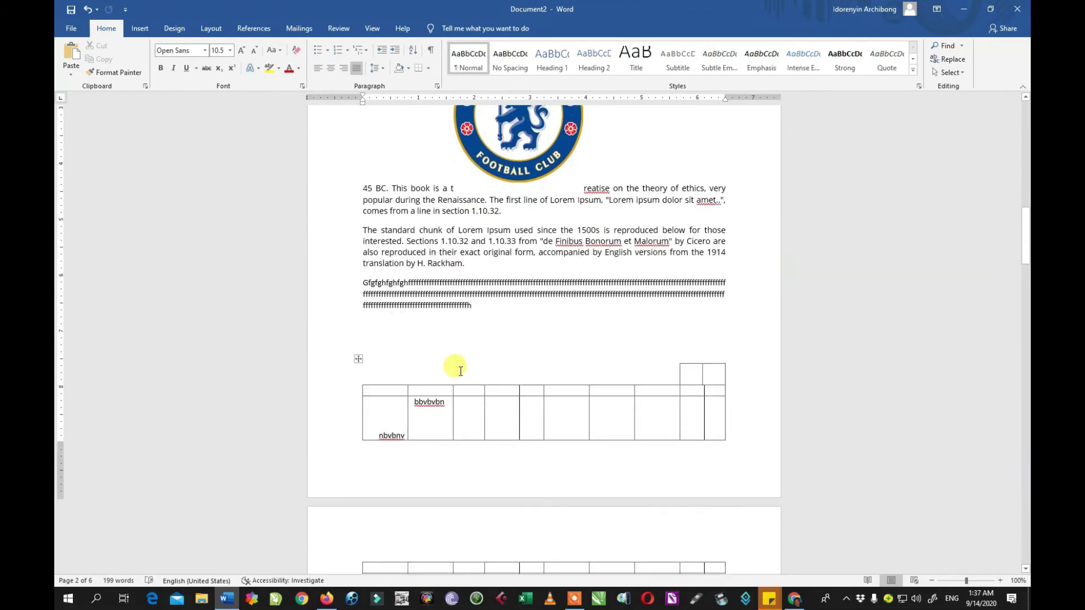
pyautogui.scroll(-1, 441, 344)
pyautogui.click(398, 300)
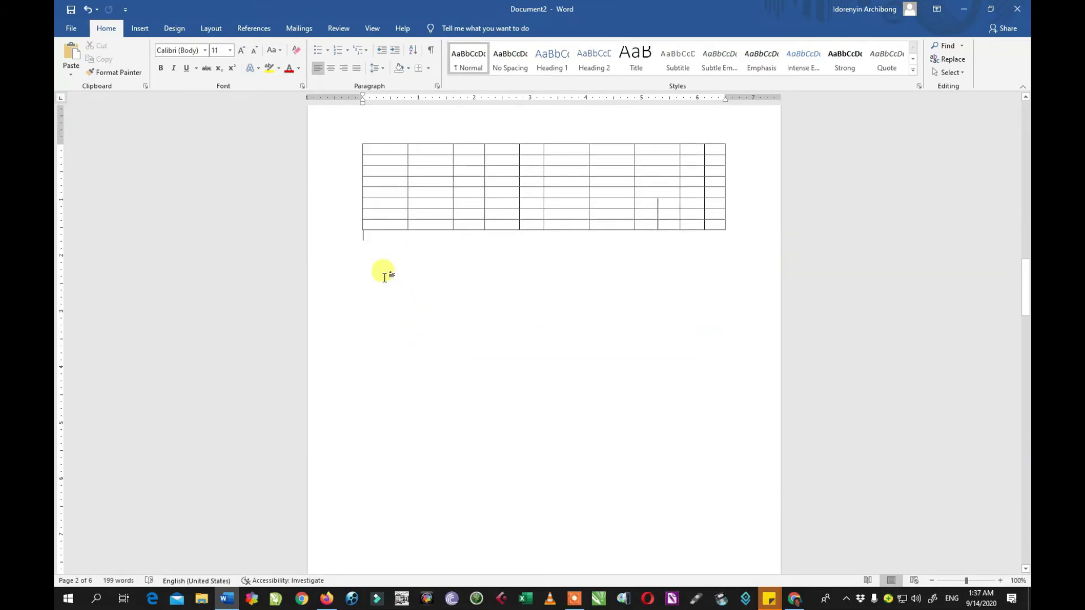
pyautogui.click(379, 257)
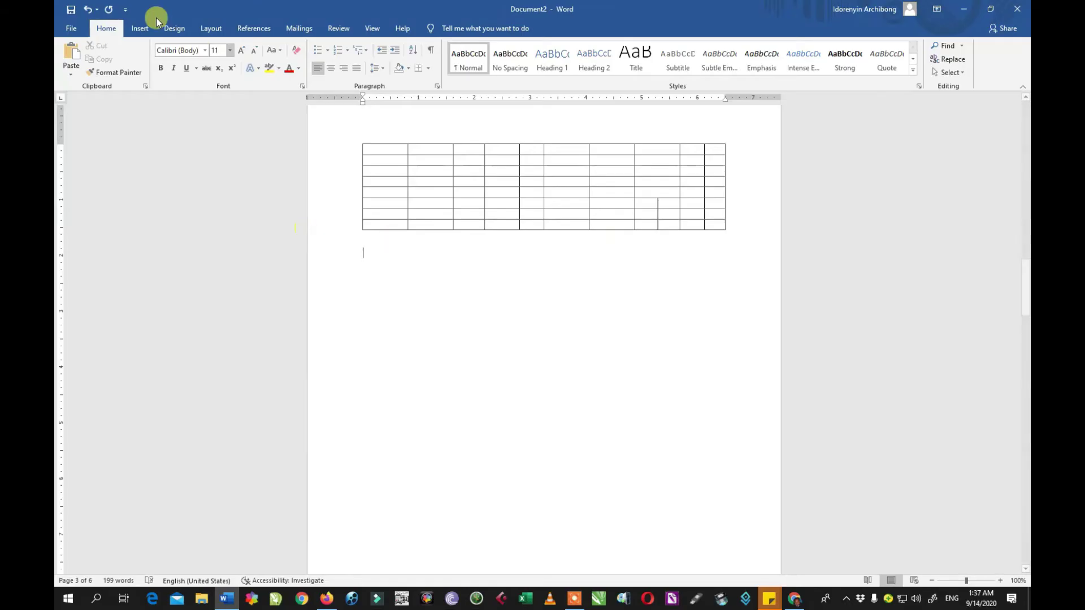
# Draw a 2.59" by 3.85" text box beneath the ten-row table on page 3.
pyautogui.click(138, 27)
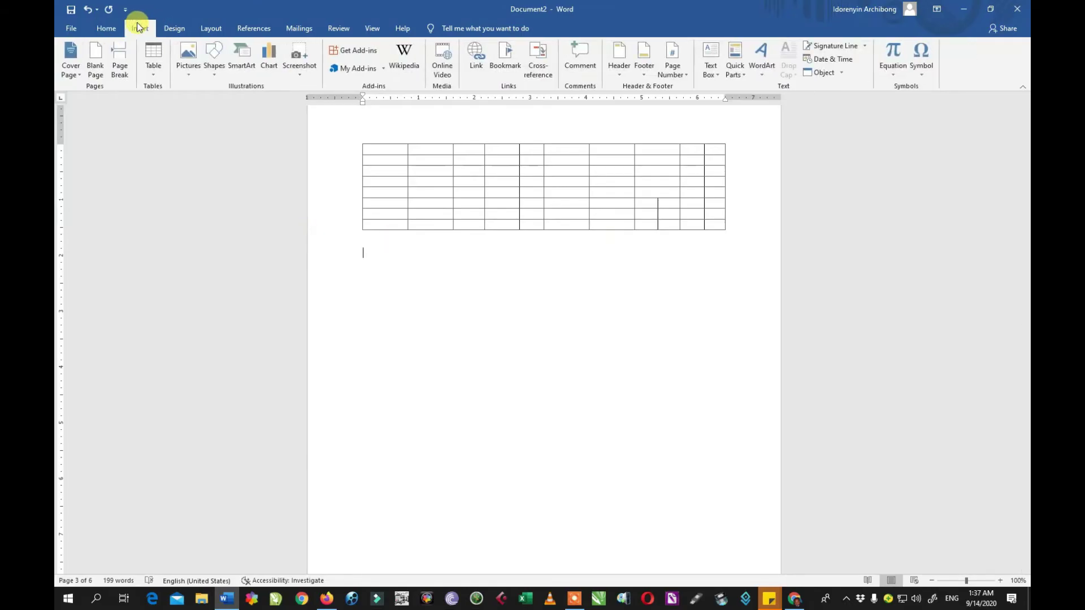
pyautogui.click(213, 67)
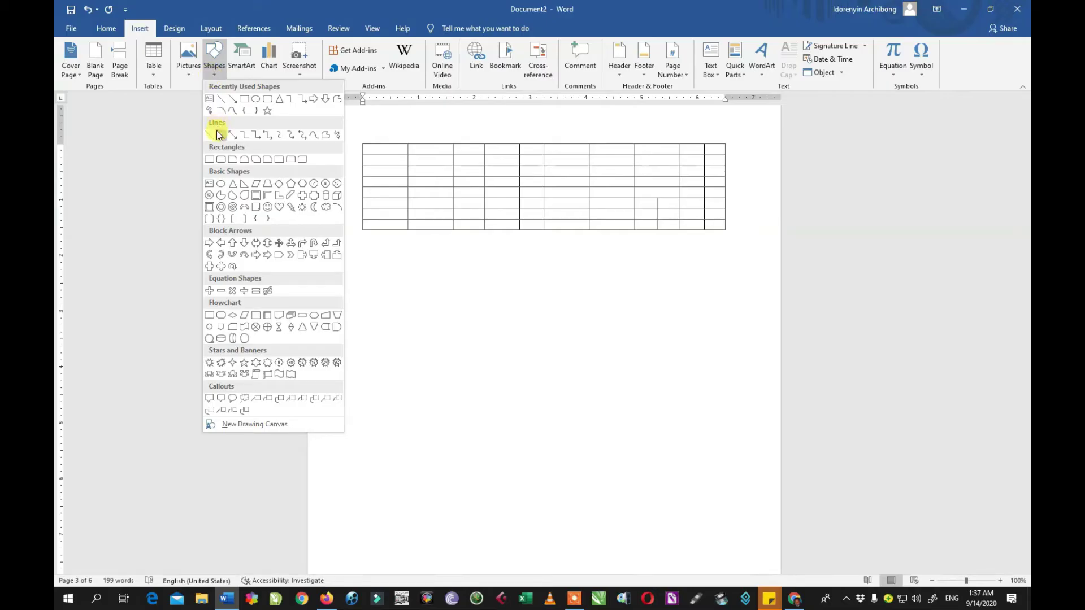
pyautogui.click(210, 100)
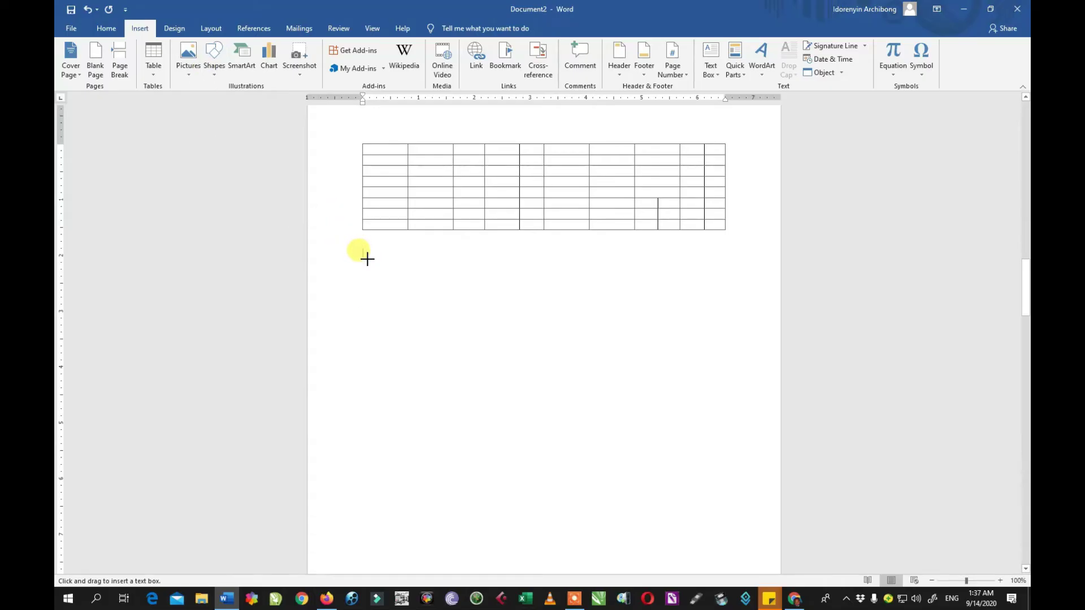
pyautogui.moveTo(367, 257)
pyautogui.mouseDown()
pyautogui.moveTo(555, 288)
pyautogui.moveTo(584, 339)
pyautogui.moveTo(582, 402)
pyautogui.mouseUp()
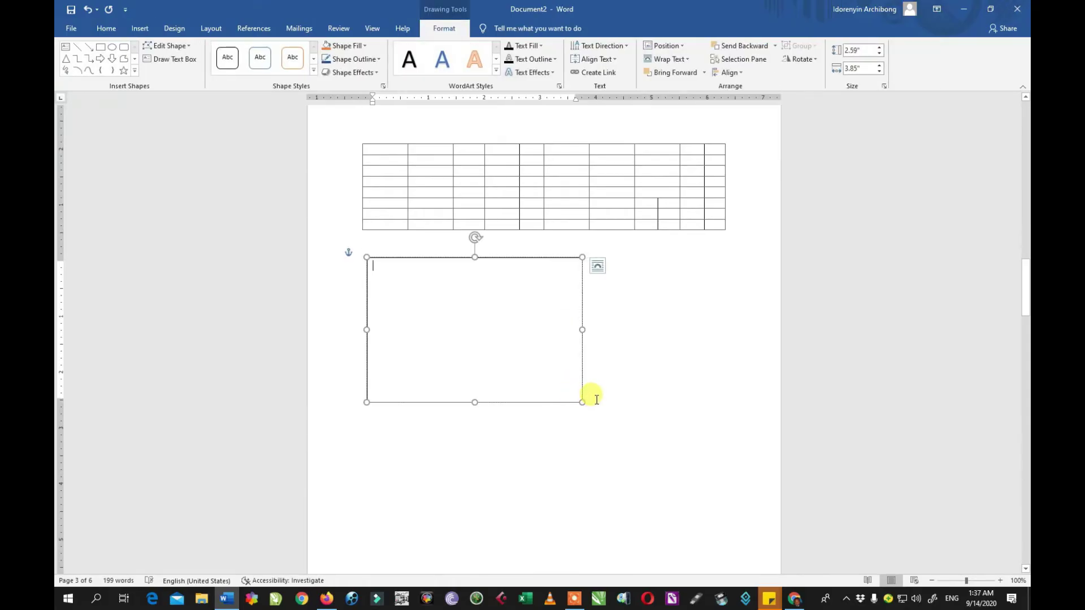
# Draw a 6.96"-wide horizontal straight line below the text box.
pyautogui.click(141, 32)
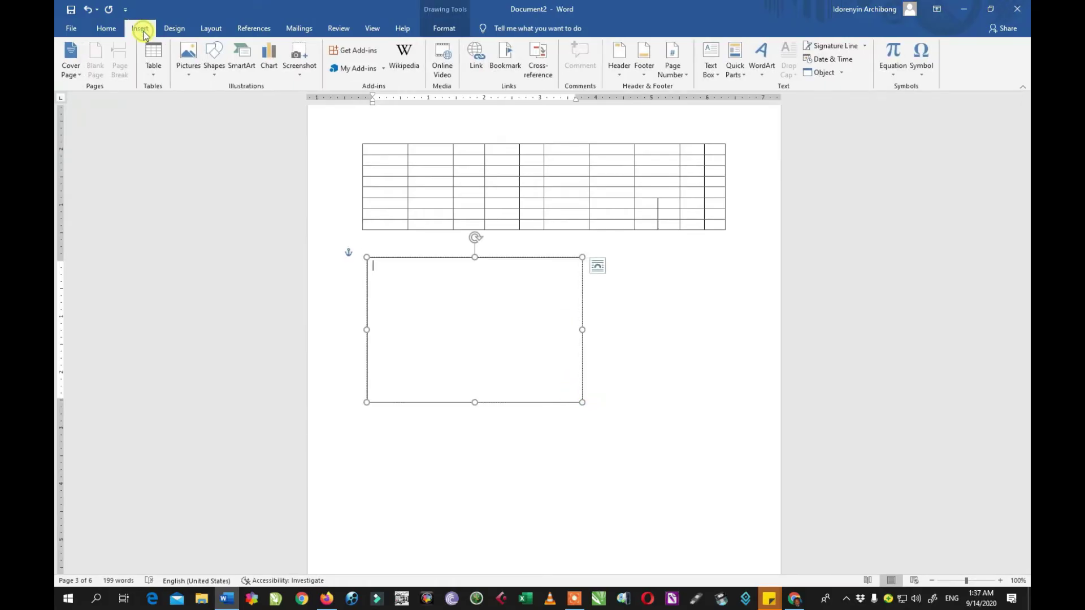
pyautogui.click(216, 73)
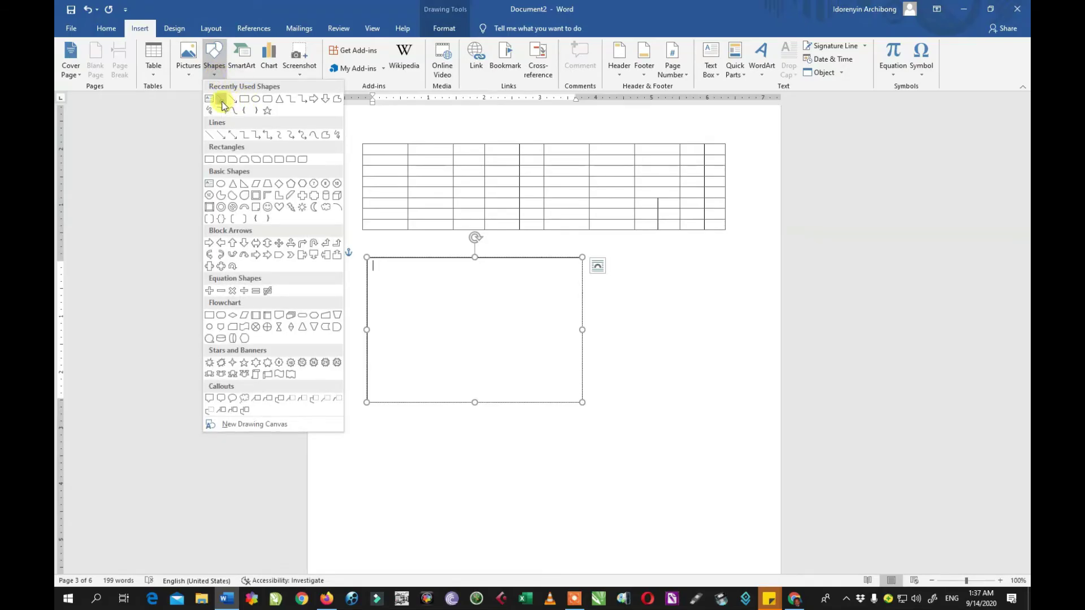
pyautogui.click(222, 101)
pyautogui.moveTo(362, 427)
pyautogui.mouseDown()
pyautogui.moveTo(543, 431)
pyautogui.moveTo(736, 416)
pyautogui.moveTo(750, 428)
pyautogui.mouseUp()
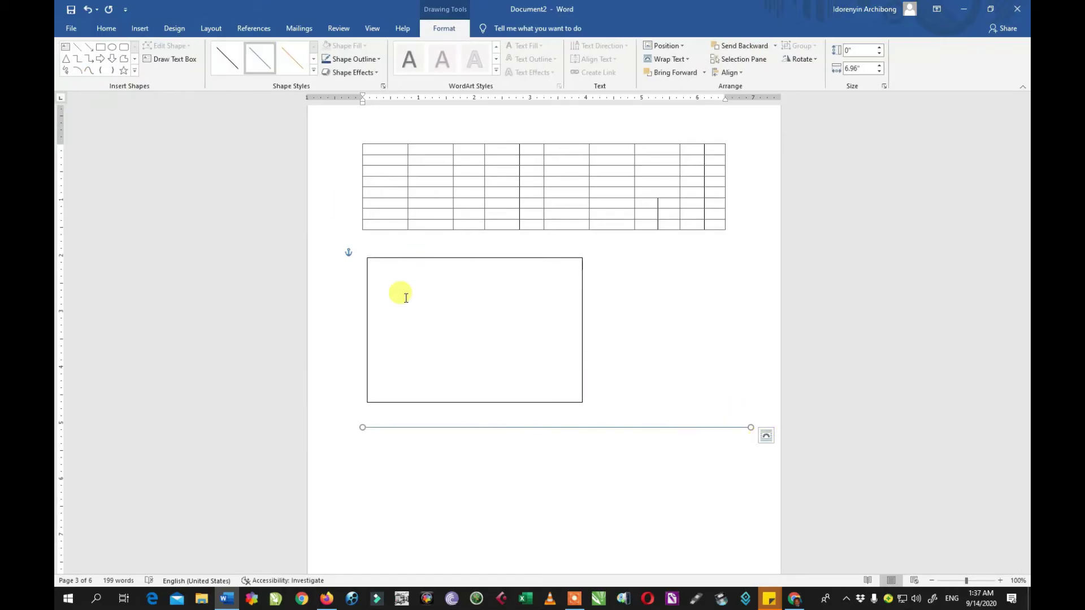
# Style the line black, then dashed, finishing with a double-headed arrow preset.
pyautogui.click(314, 70)
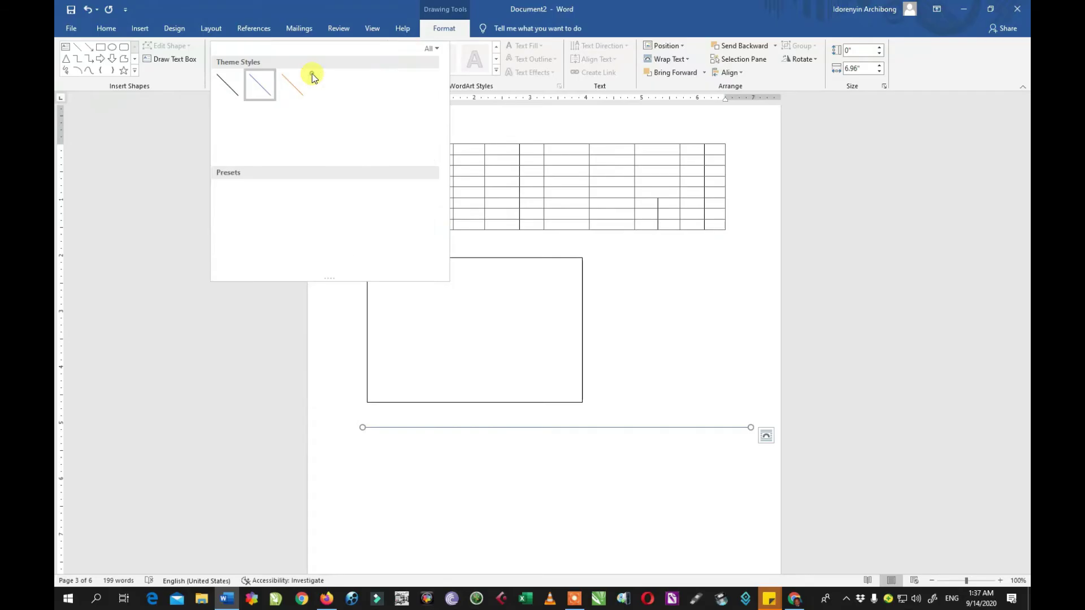
pyautogui.click(228, 151)
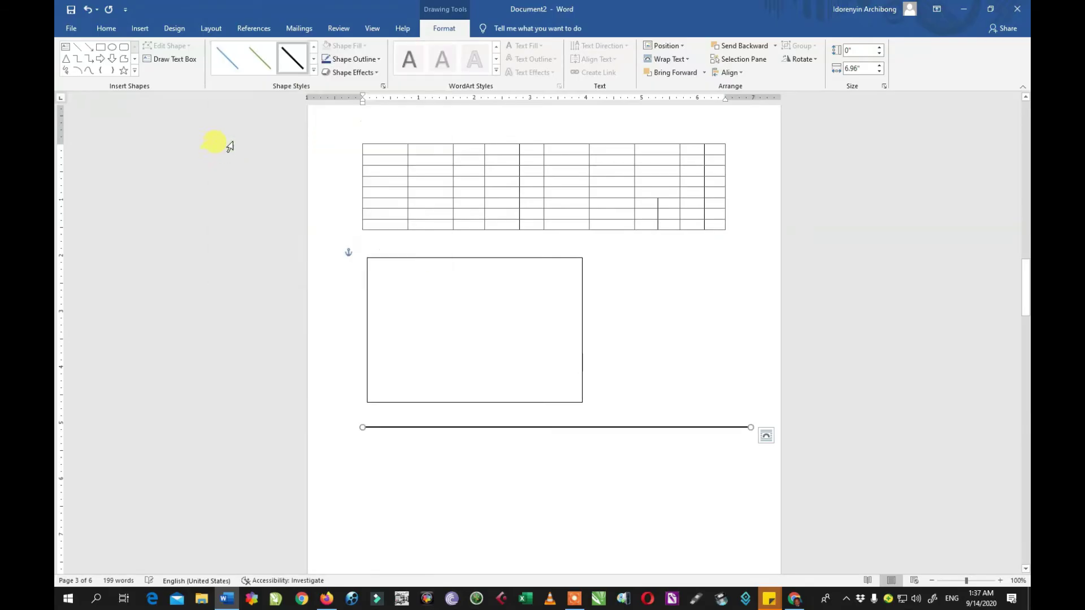
pyautogui.click(313, 70)
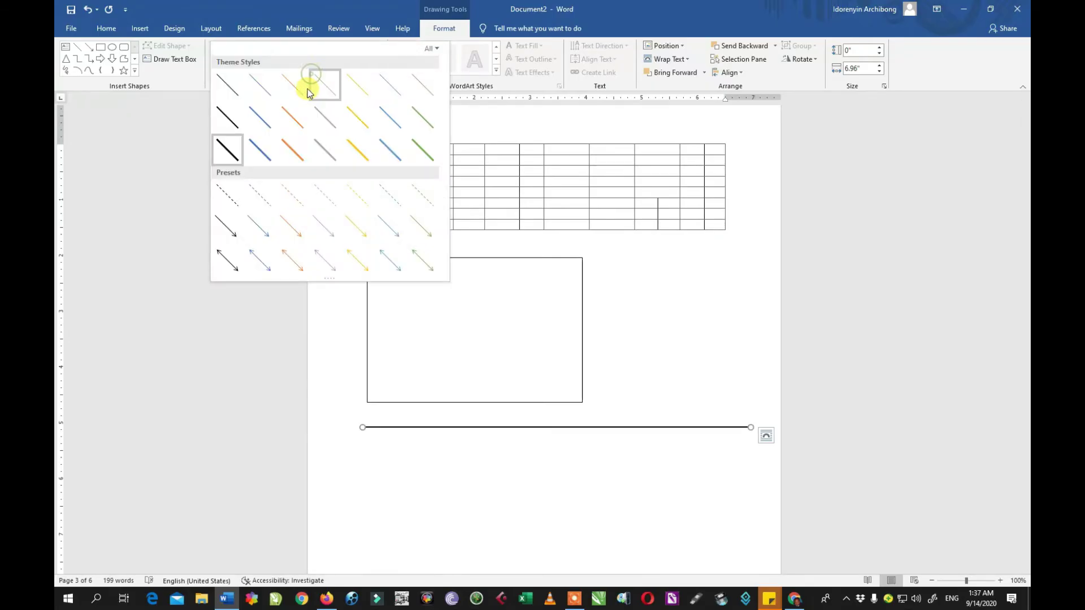
pyautogui.click(232, 196)
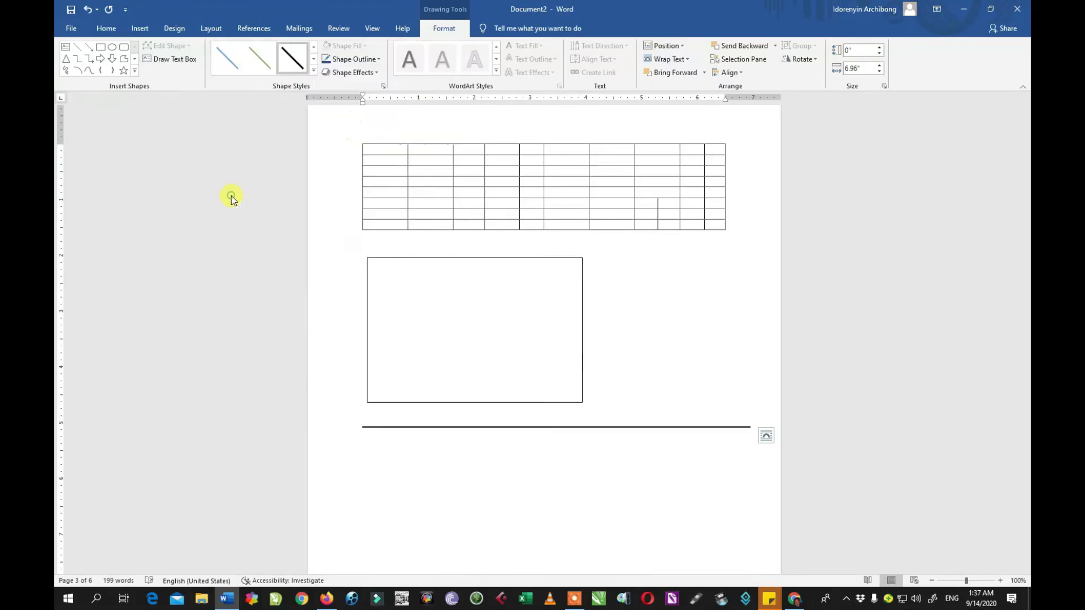
pyautogui.click(314, 72)
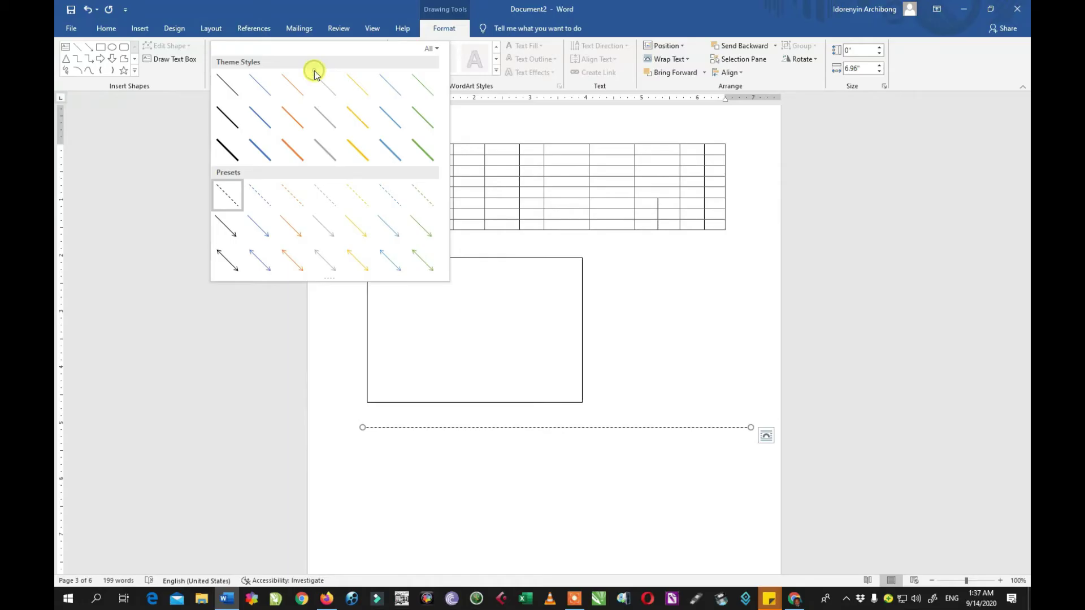
pyautogui.click(232, 261)
pyautogui.scroll(-3, 514, 395)
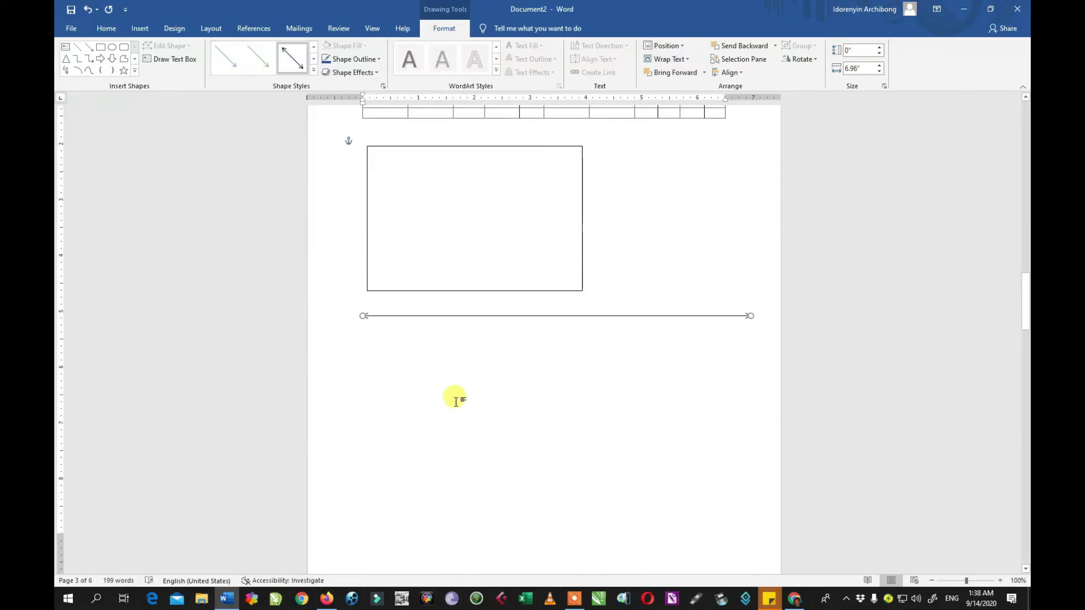
pyautogui.click(414, 375)
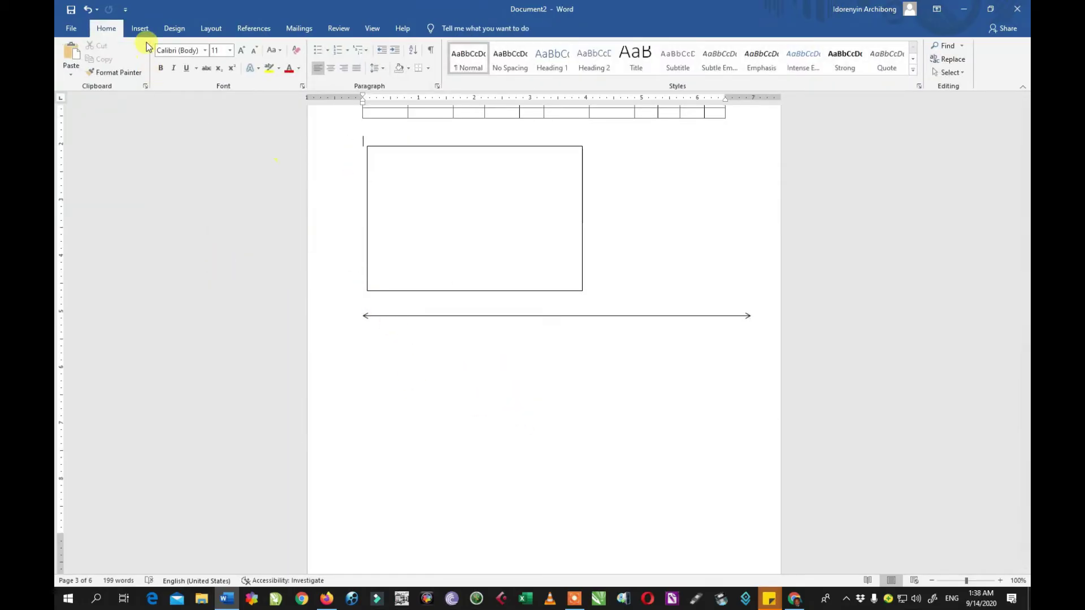
# Draw a 2.83" by 2.84" smiley face shape beneath the arrow.
pyautogui.click(141, 29)
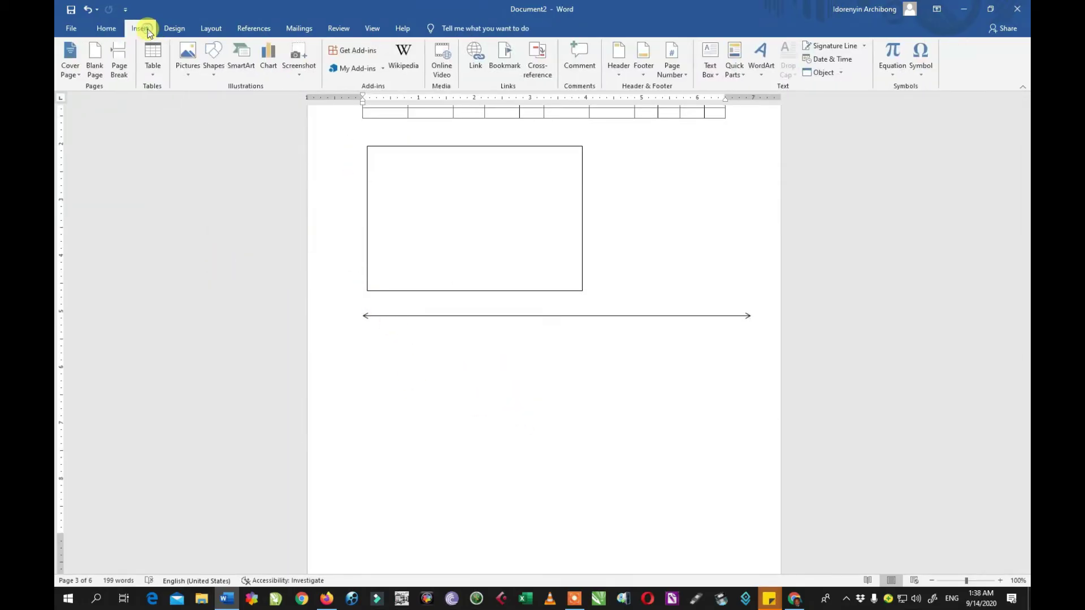
pyautogui.click(215, 70)
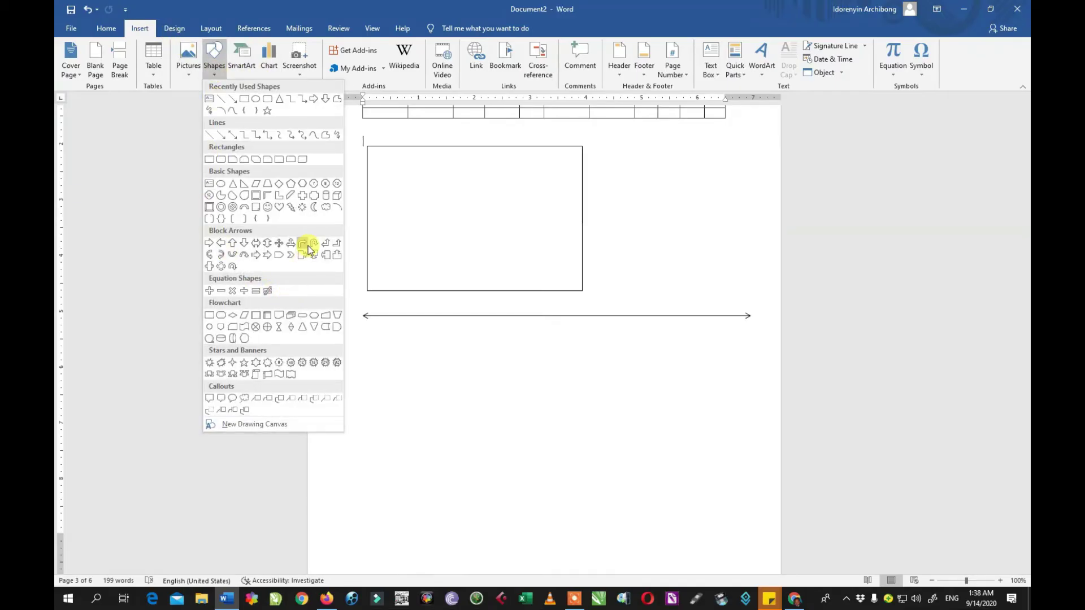
pyautogui.click(267, 217)
pyautogui.moveTo(440, 365)
pyautogui.mouseDown()
pyautogui.moveTo(584, 477)
pyautogui.moveTo(590, 496)
pyautogui.mouseUp()
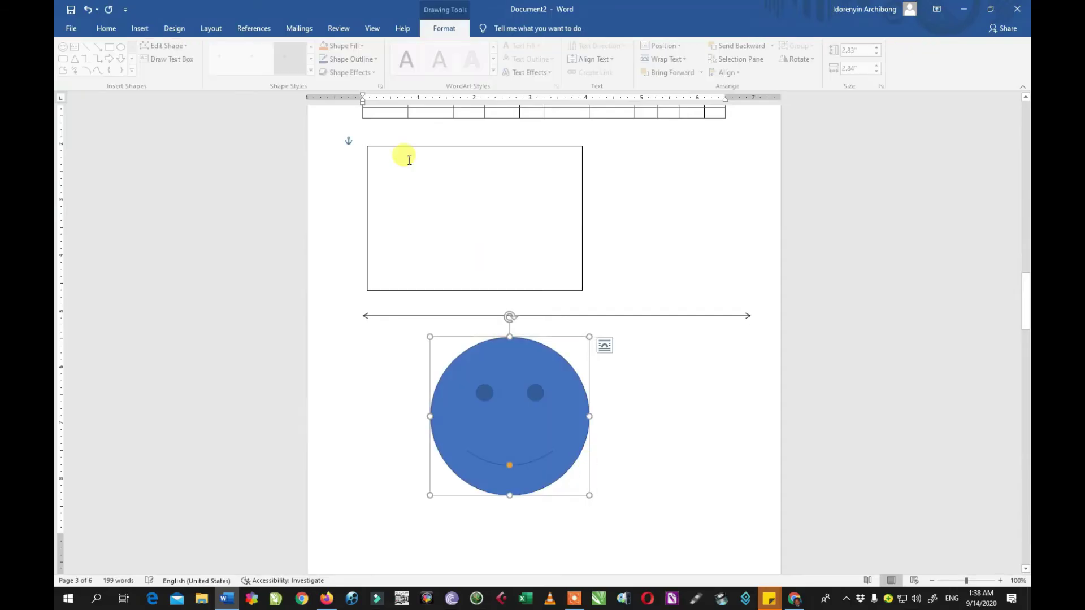
# Apply the orange shape style to the smiley and bend its mouth into a frown.
pyautogui.click(261, 59)
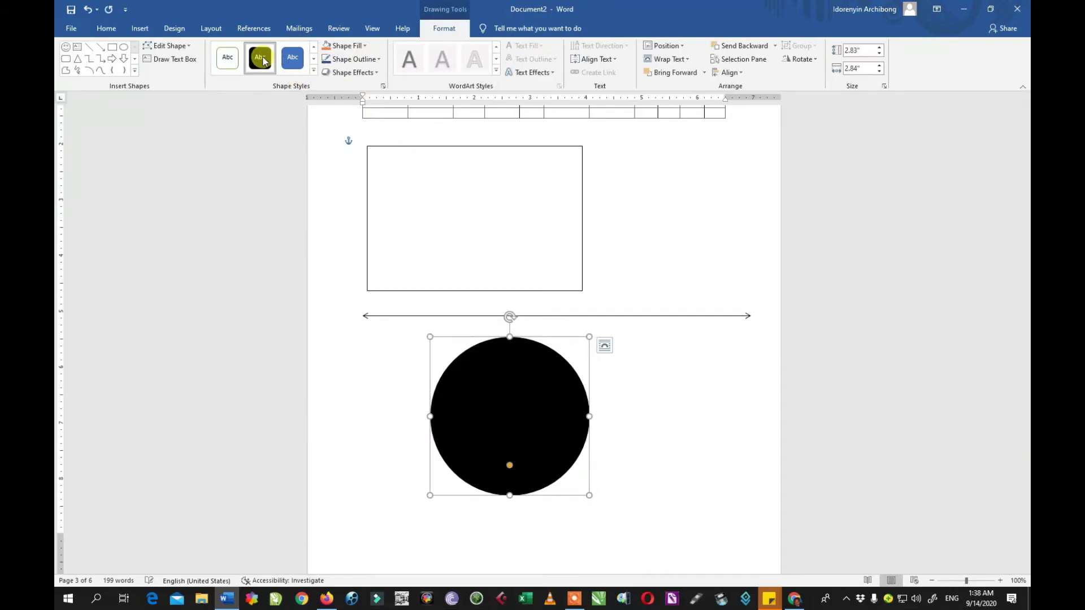
pyautogui.click(313, 70)
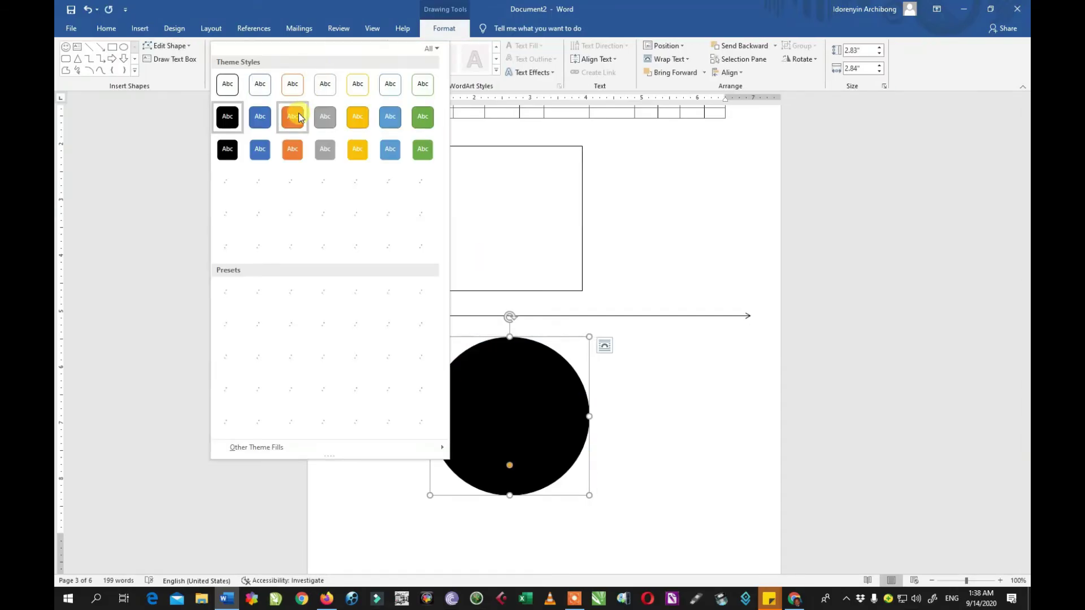
pyautogui.click(293, 116)
pyautogui.click(516, 415)
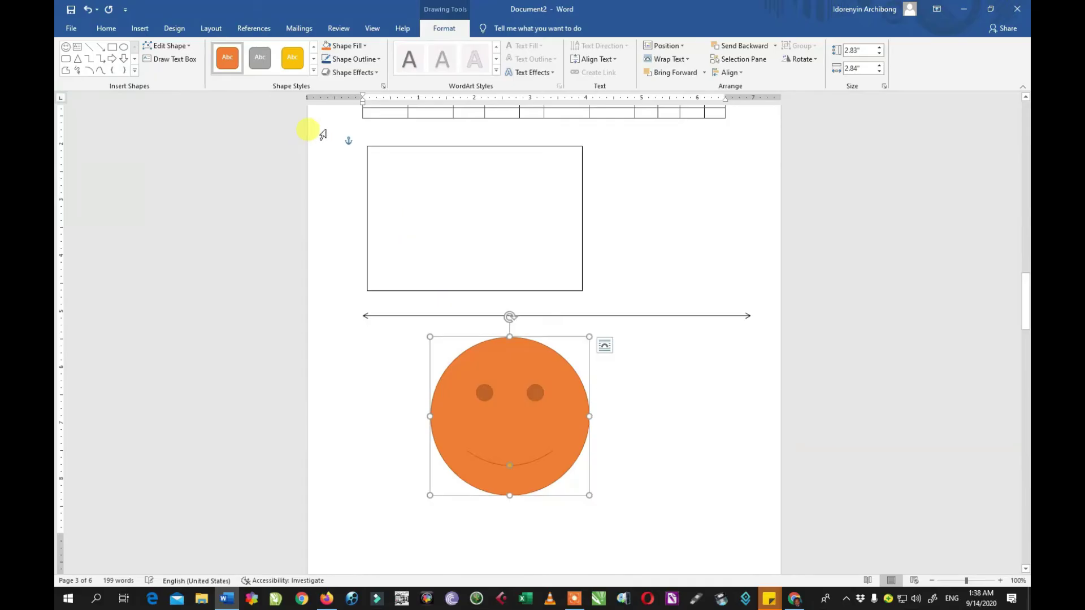
pyautogui.moveTo(512, 468); pyautogui.dragTo(509, 451)
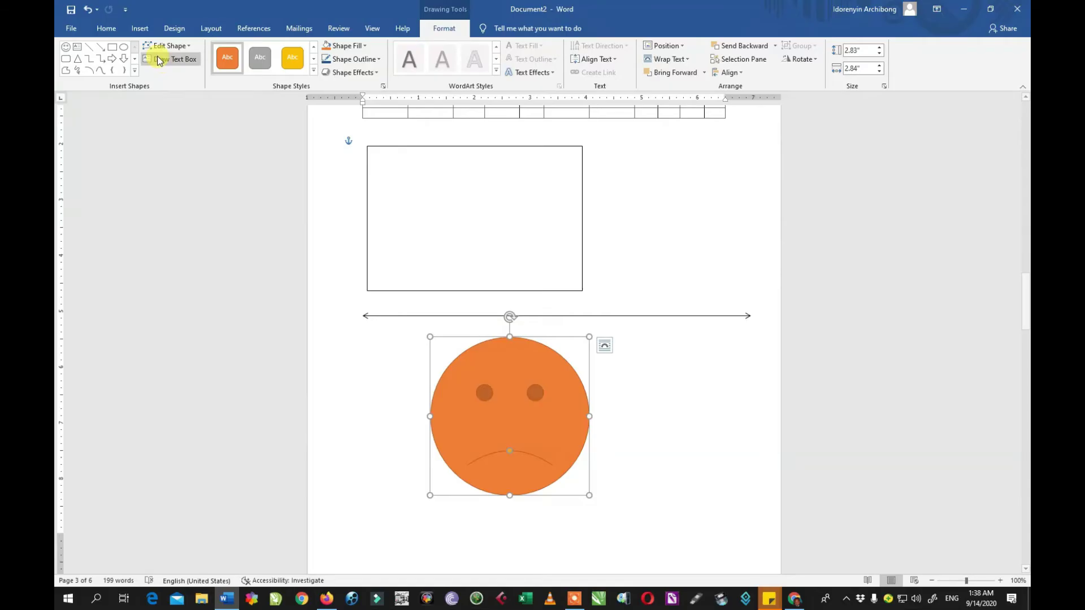
pyautogui.click(140, 29)
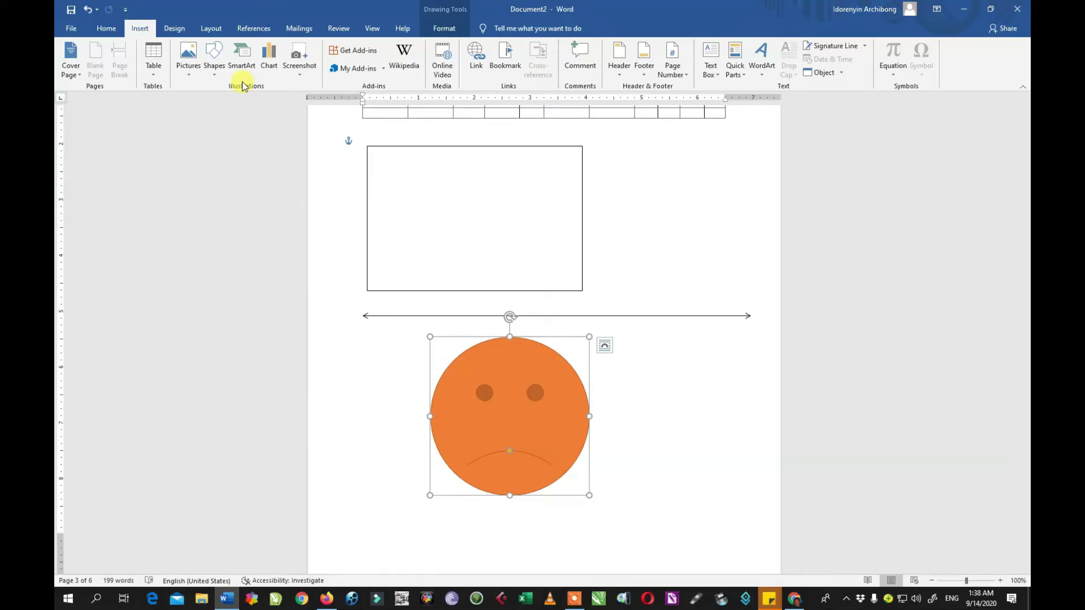
# Clear all document content and browse the SmartArt layout categories.
pyautogui.hotkey('ctrl', 'a')
pyautogui.press('Delete')
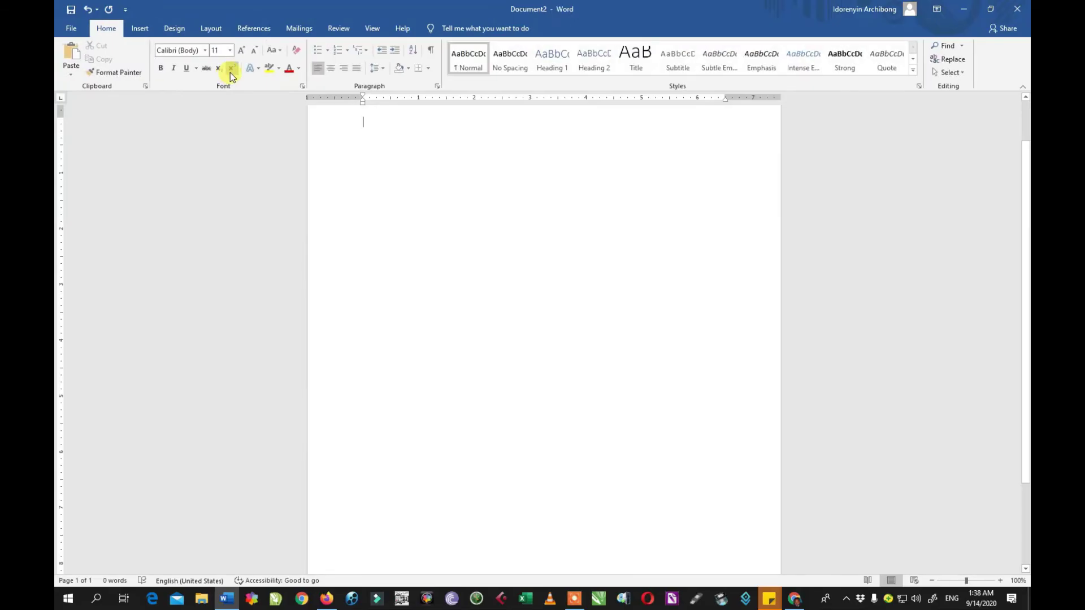
pyautogui.click(139, 28)
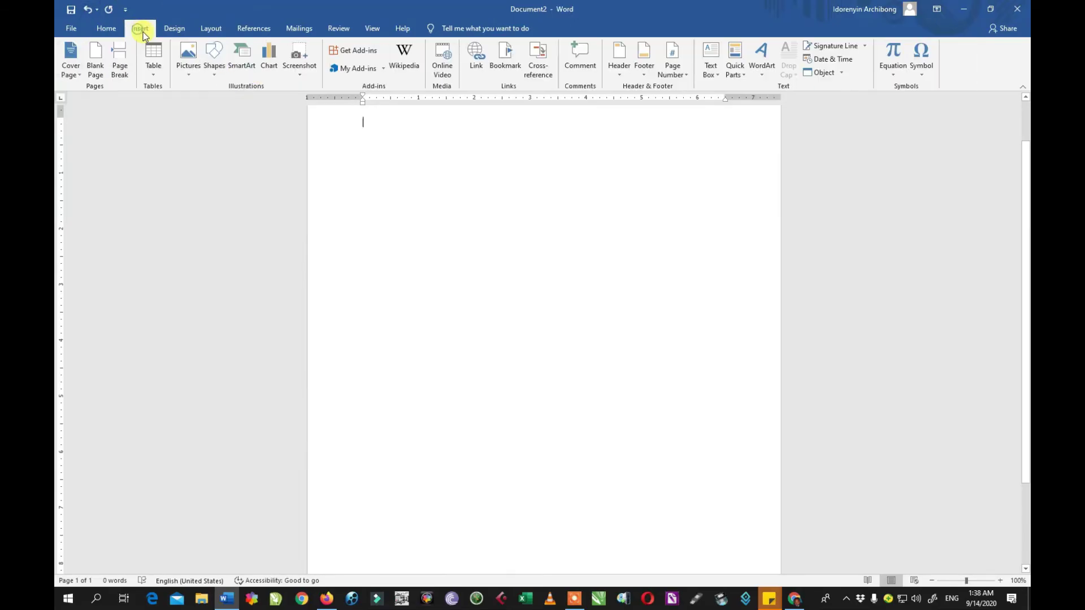
pyautogui.click(245, 57)
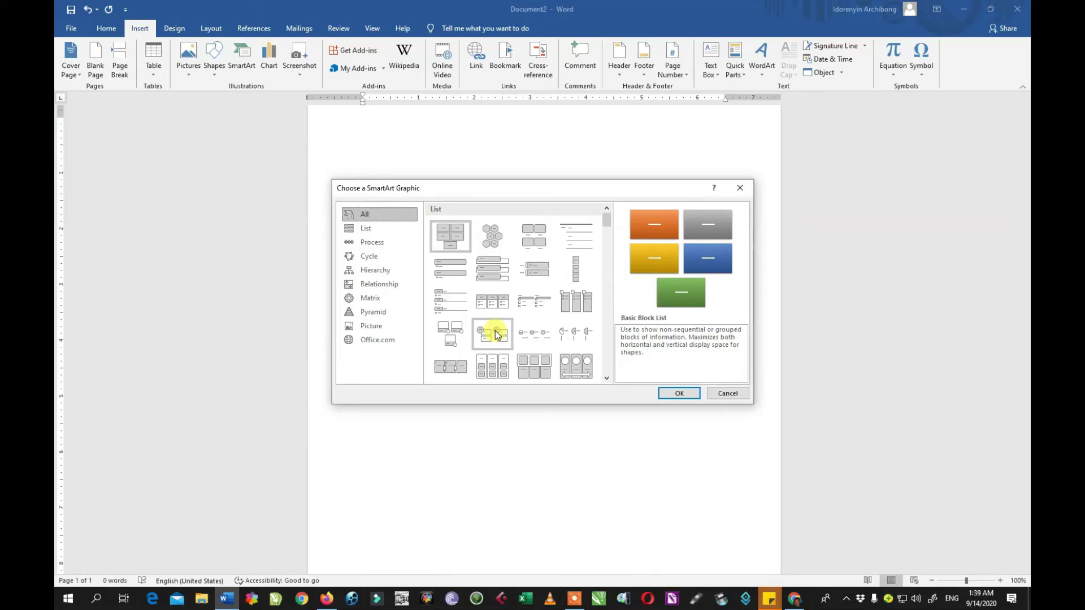
pyautogui.click(383, 228)
pyautogui.click(386, 243)
pyautogui.click(386, 257)
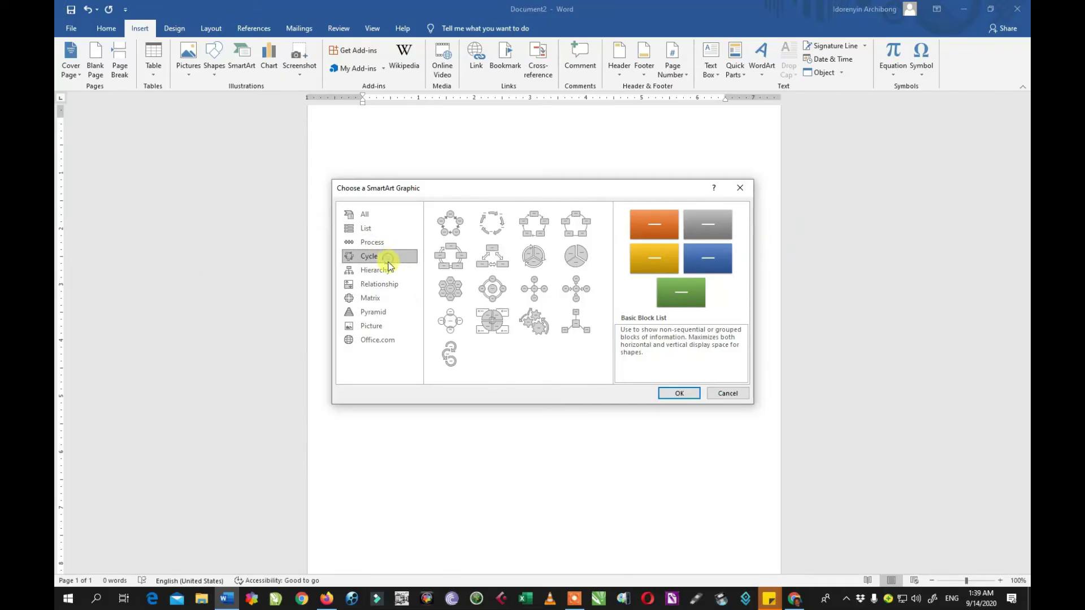
pyautogui.click(391, 271)
pyautogui.click(392, 284)
pyautogui.click(393, 298)
pyautogui.click(393, 313)
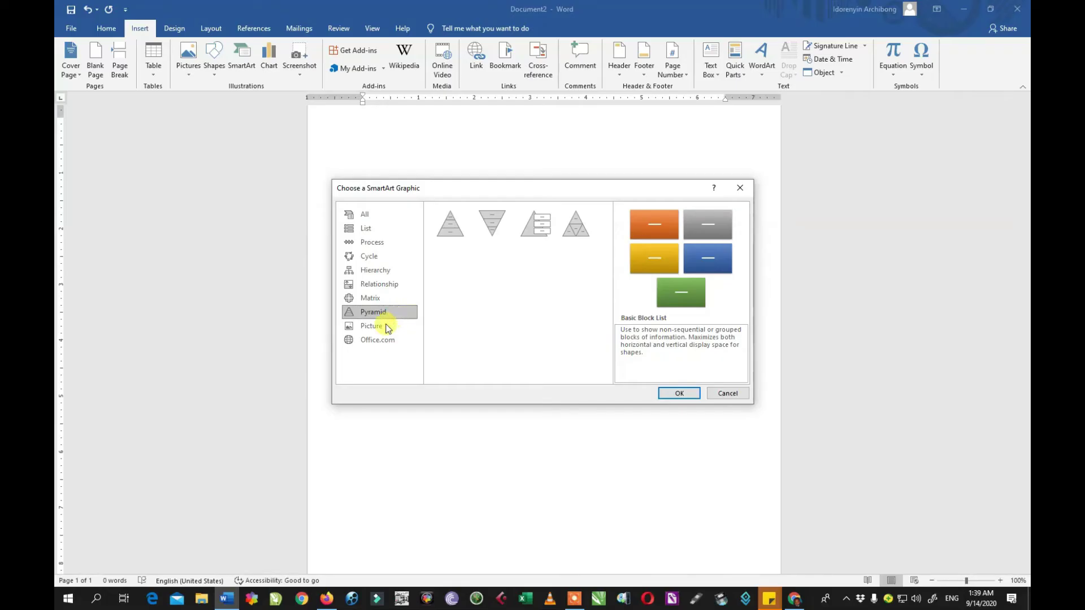
pyautogui.click(388, 326)
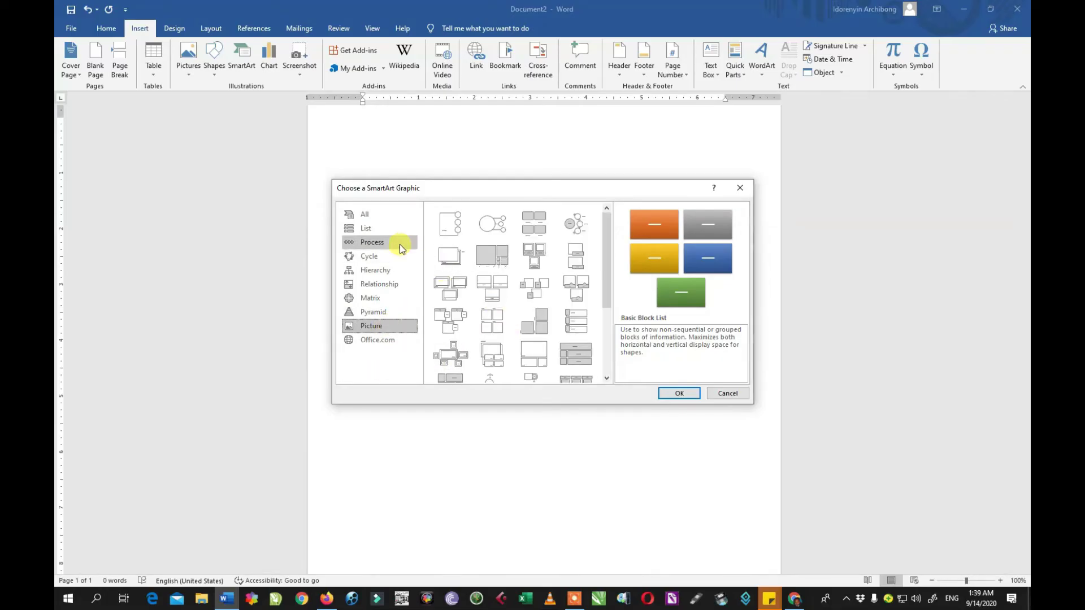
# Insert the List > Alternating Hexagons SmartArt graphic on the blank page.
pyautogui.click(388, 232)
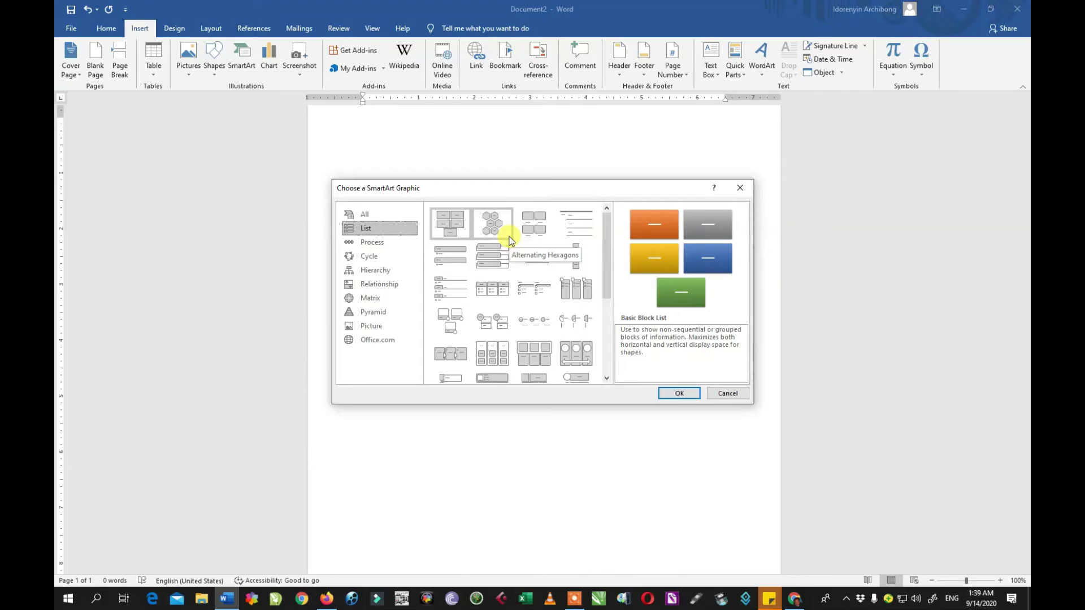
pyautogui.click(493, 230)
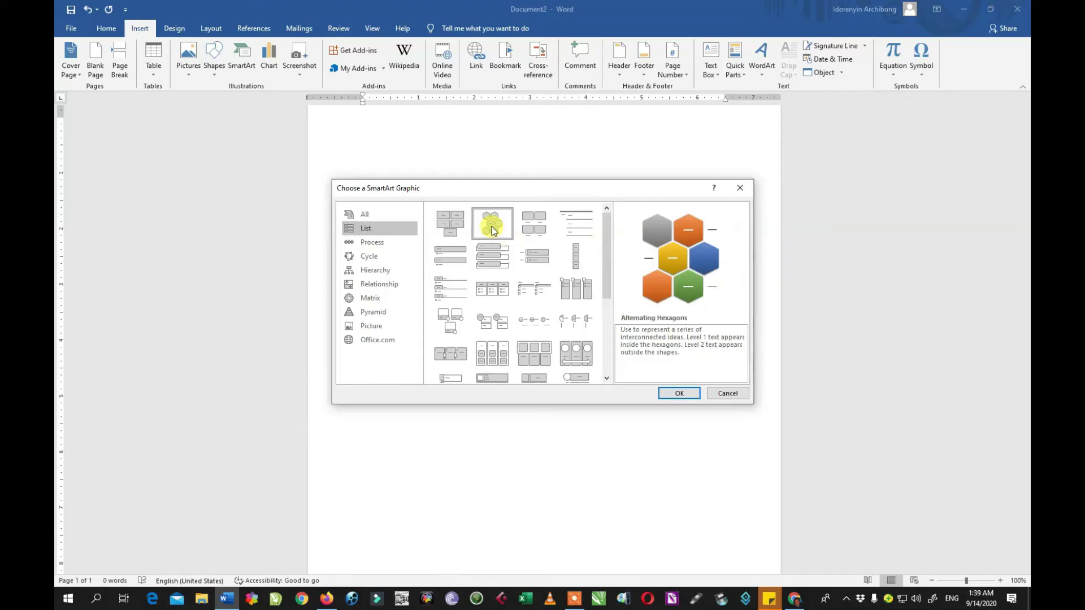
pyautogui.click(666, 393)
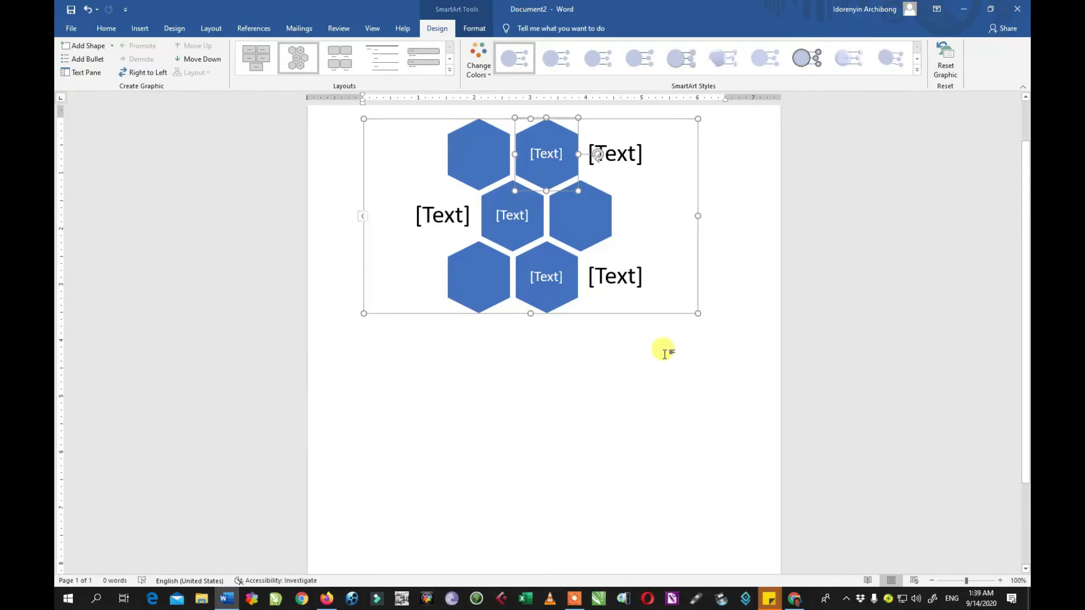
# Type the names Okon, Arit and Bayo into the three hexagons.
pyautogui.click(547, 154)
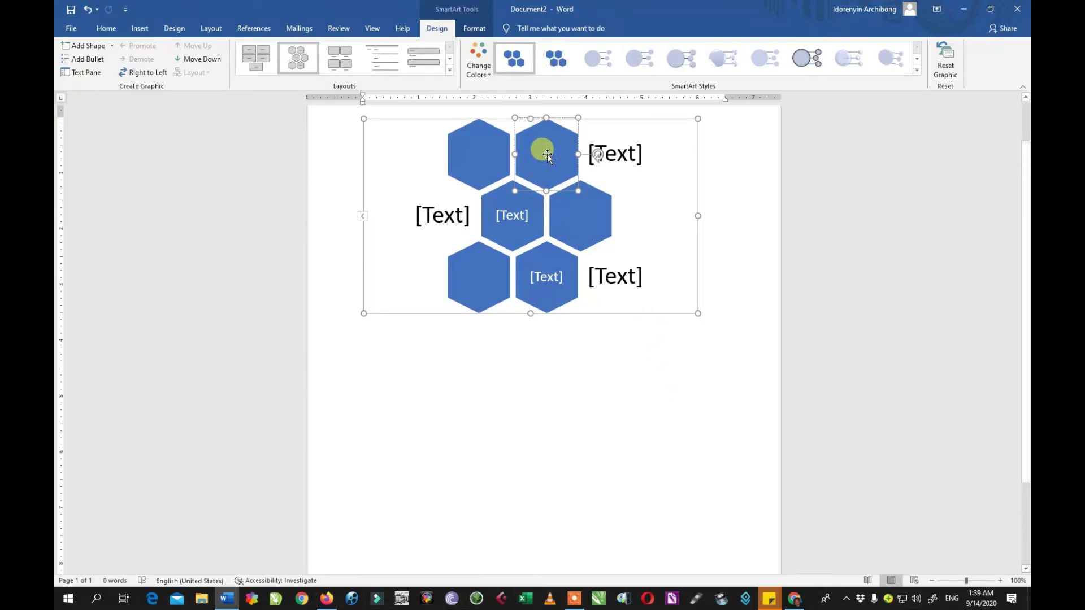
pyautogui.write('Ckok')
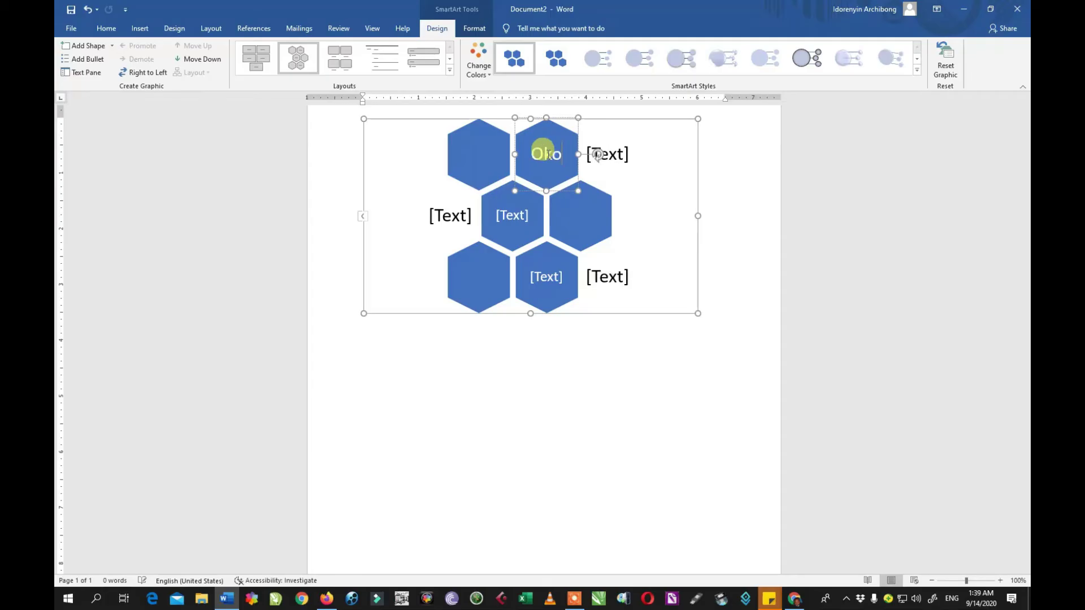
pyautogui.press('BackSpace')
pyautogui.write('n')
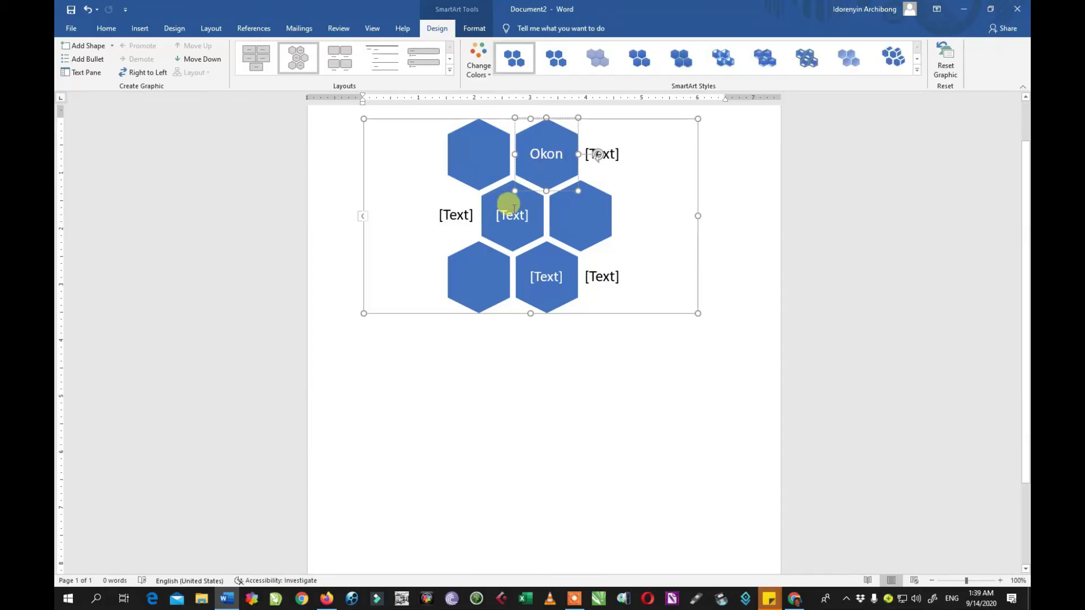
pyautogui.click(512, 208)
pyautogui.write('Arit')
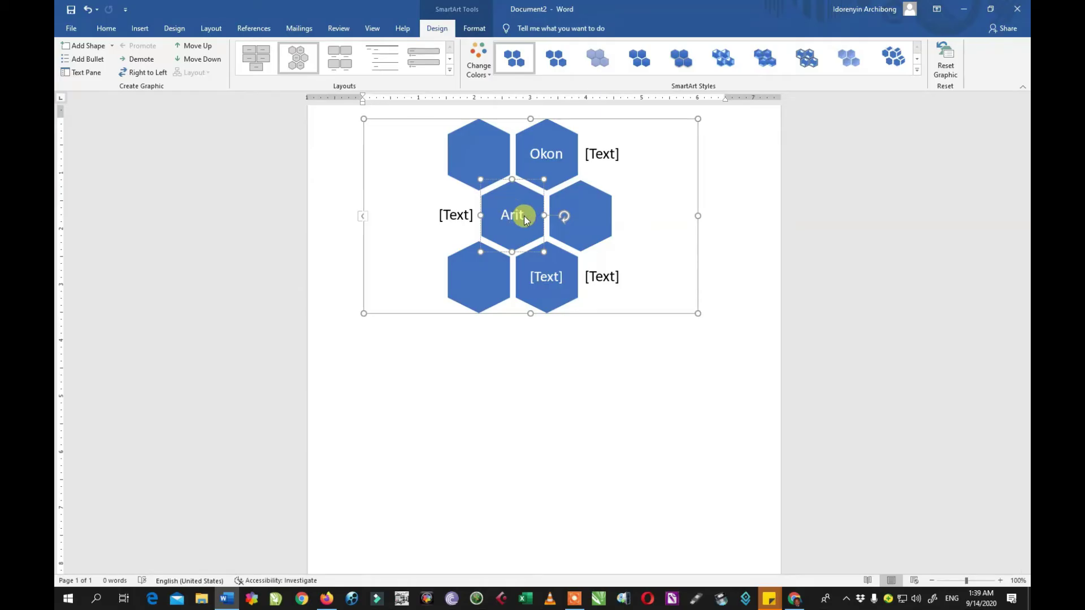
pyautogui.click(581, 218)
pyautogui.click(544, 277)
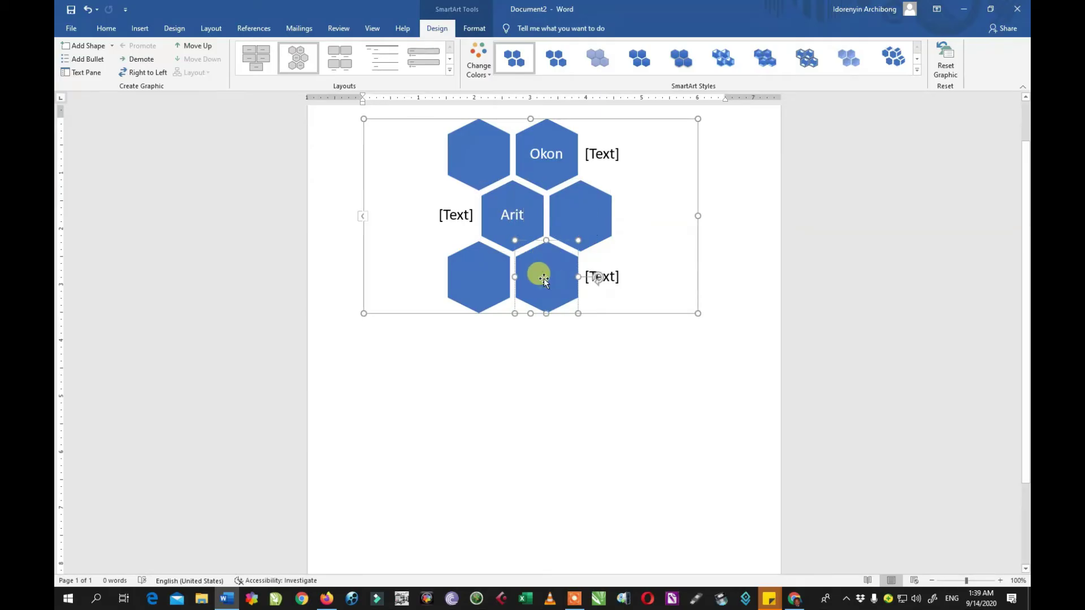
pyautogui.write('Bayo')
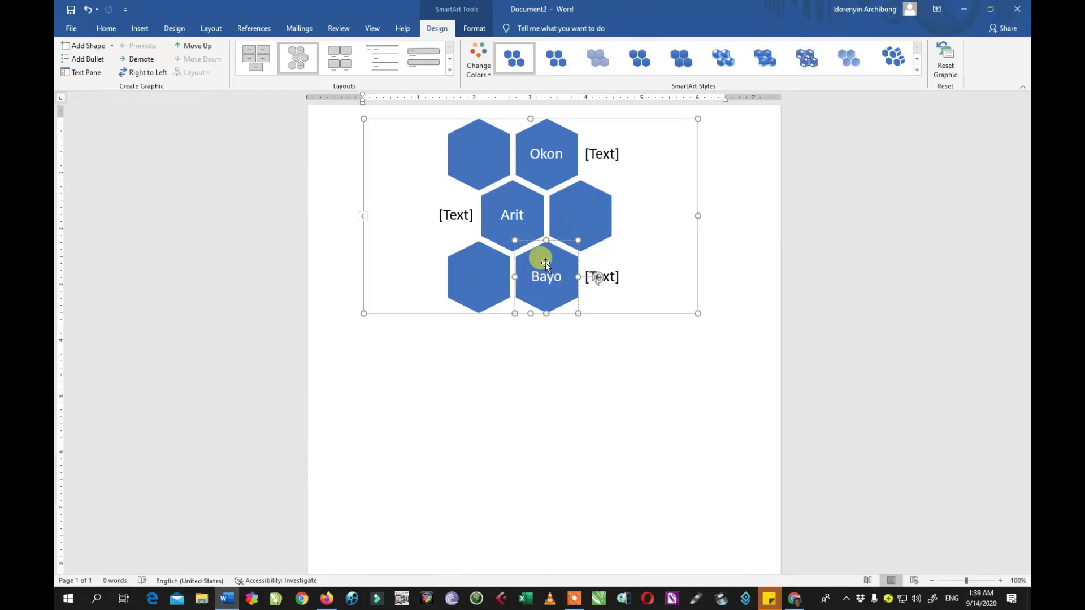
# Add the side labels Ade, Uche and Musa beside the hexagons.
pyautogui.click(446, 217)
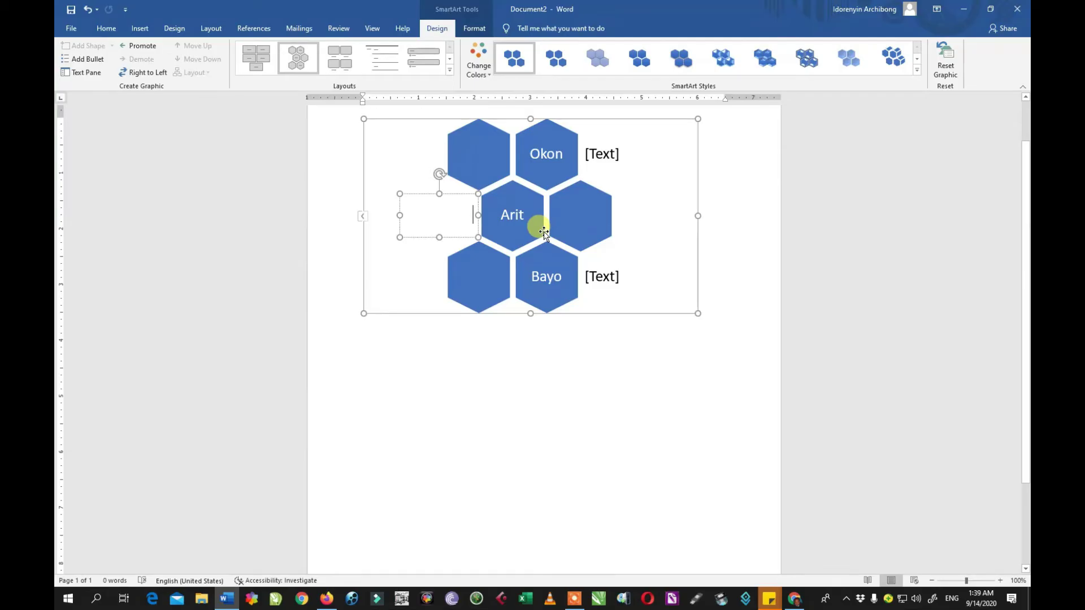
pyautogui.write('Ade')
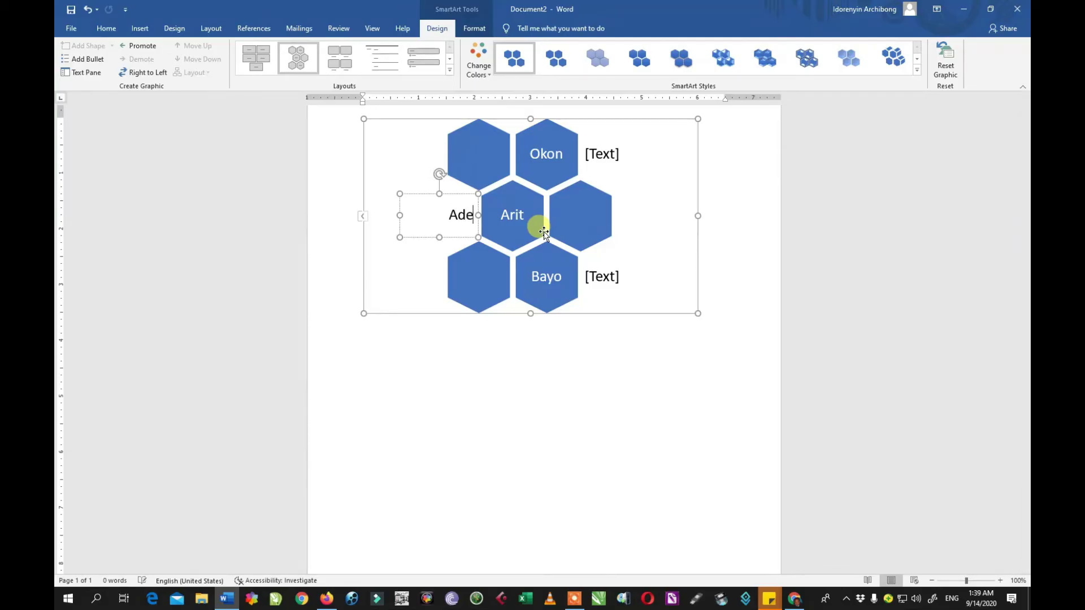
pyautogui.click(604, 153)
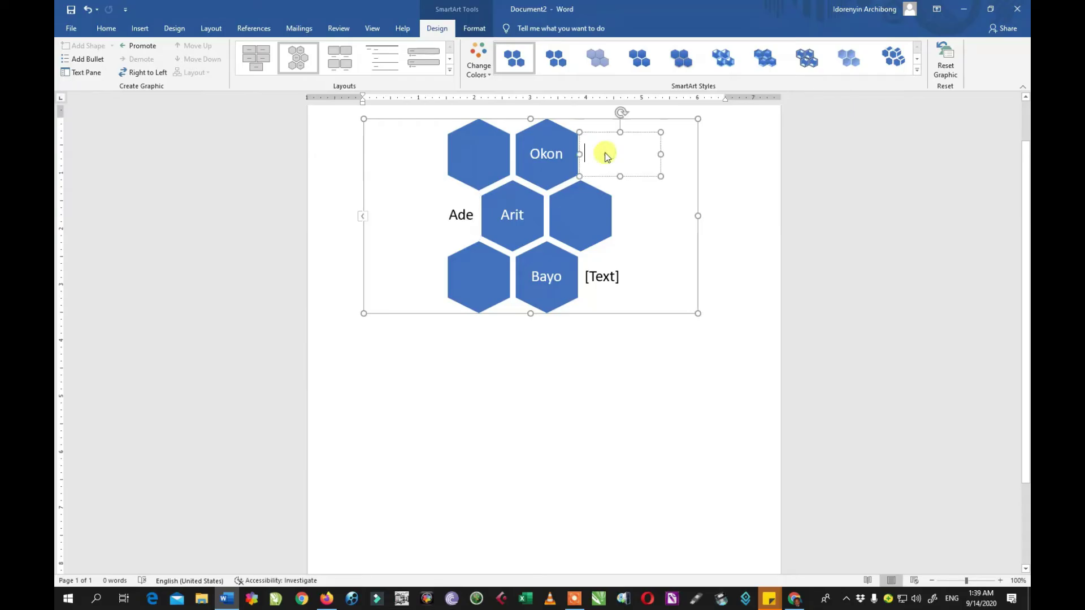
pyautogui.write('Ud')
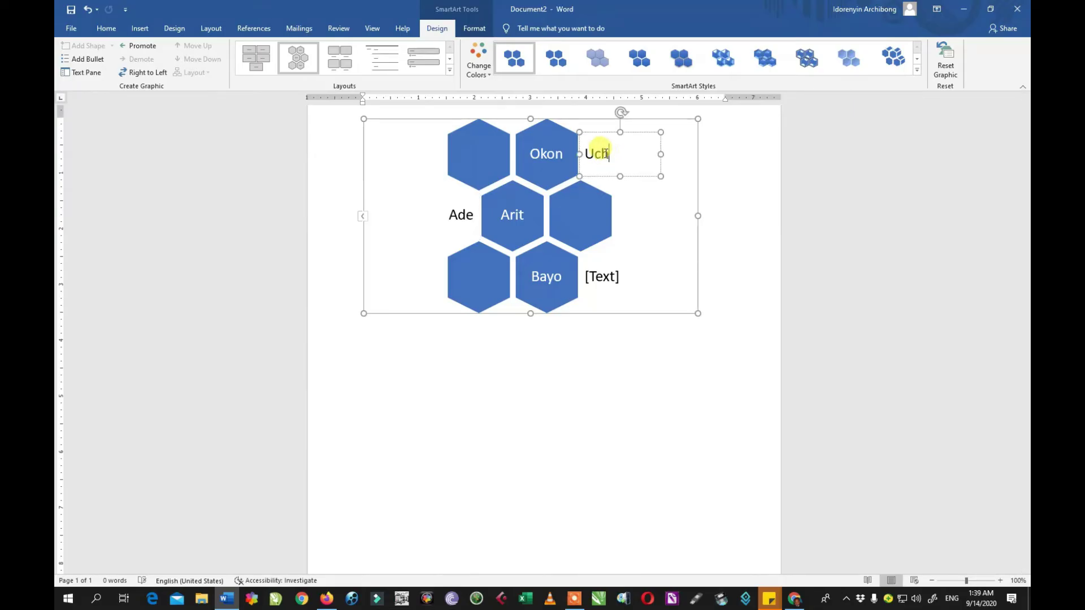
pyautogui.click(595, 280)
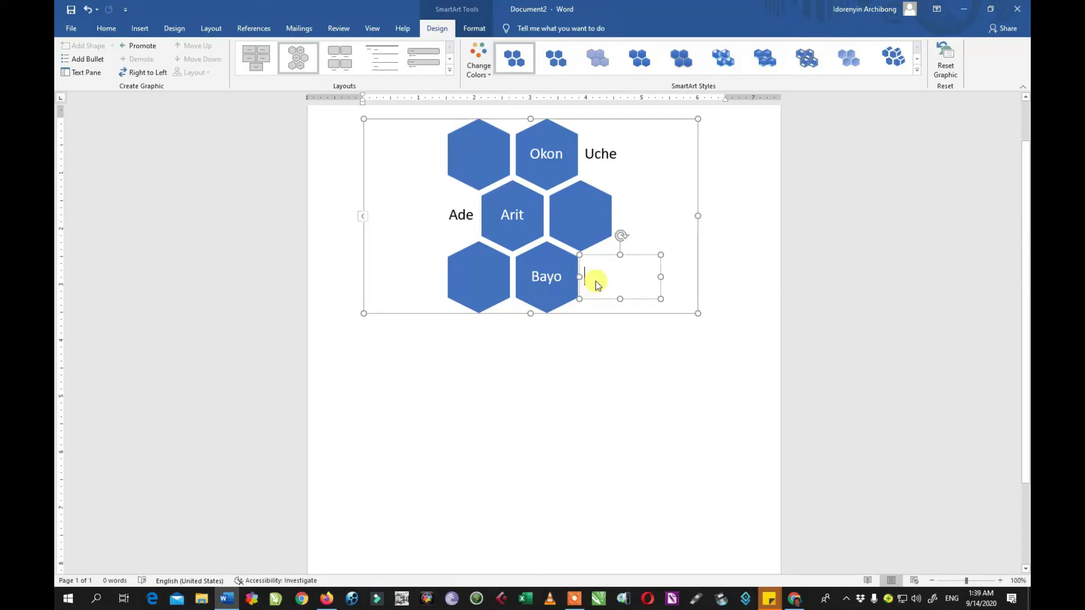
pyautogui.write('Musa')
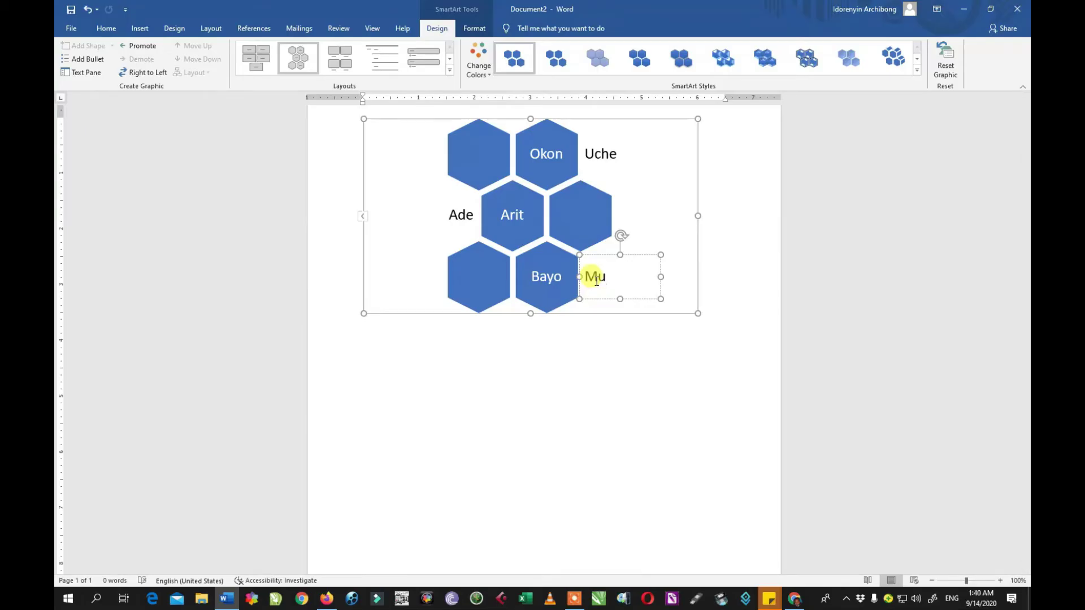
pyautogui.click(656, 217)
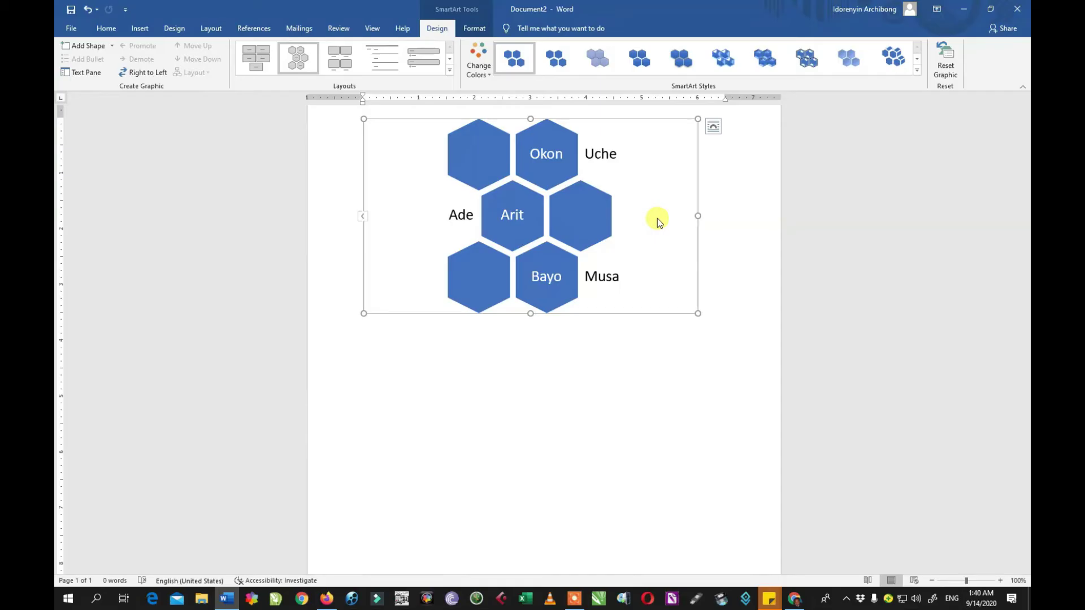
# Try several SmartArt Styles, then apply a bevelled 3-D style rendering dark blue hexagons.
pyautogui.click(566, 75)
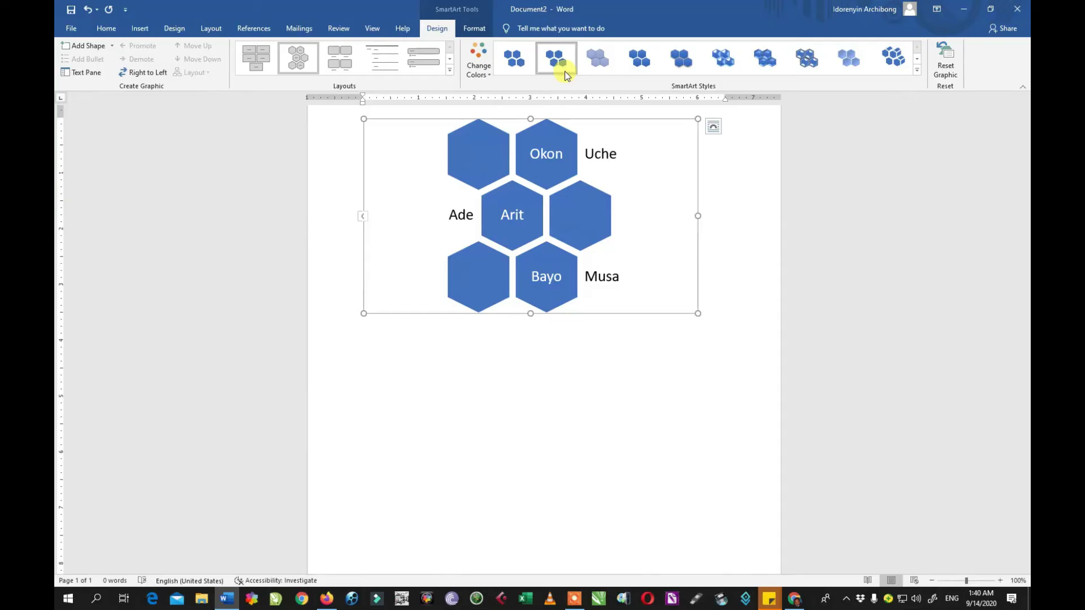
pyautogui.click(597, 63)
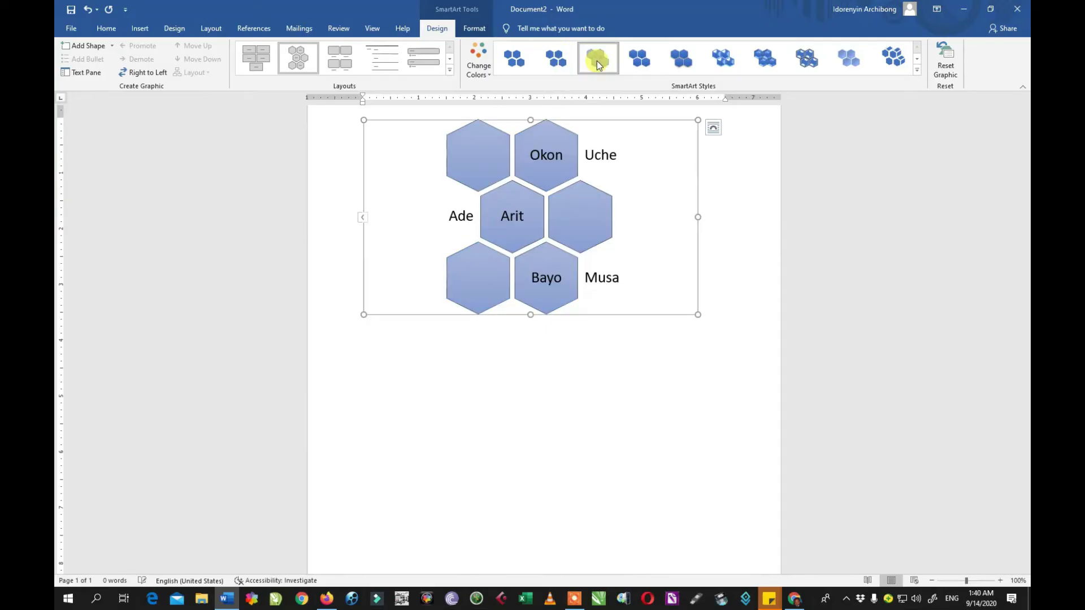
pyautogui.click(726, 59)
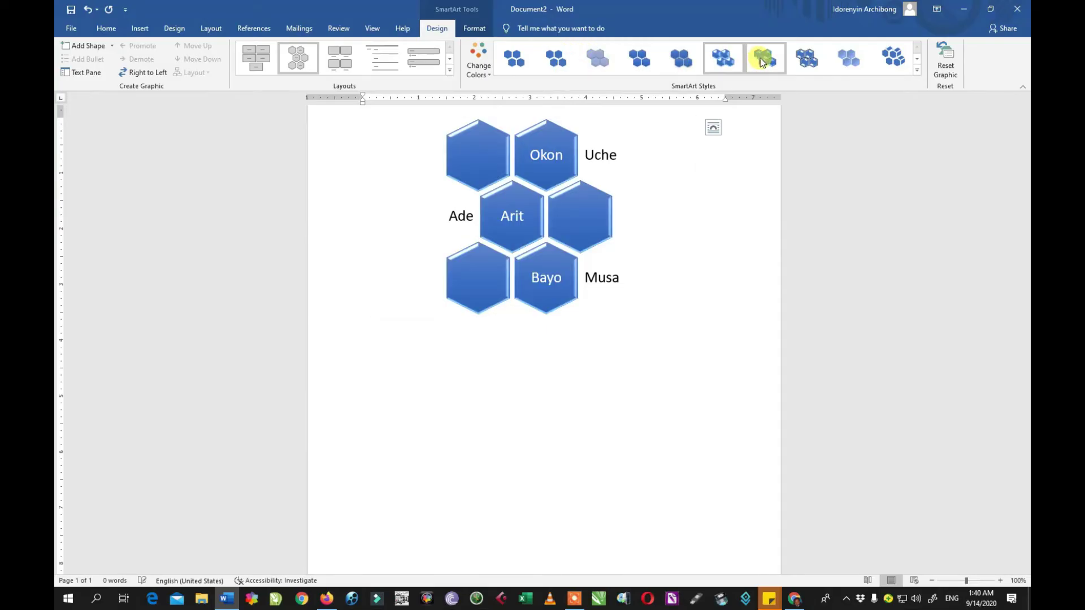
pyautogui.click(799, 60)
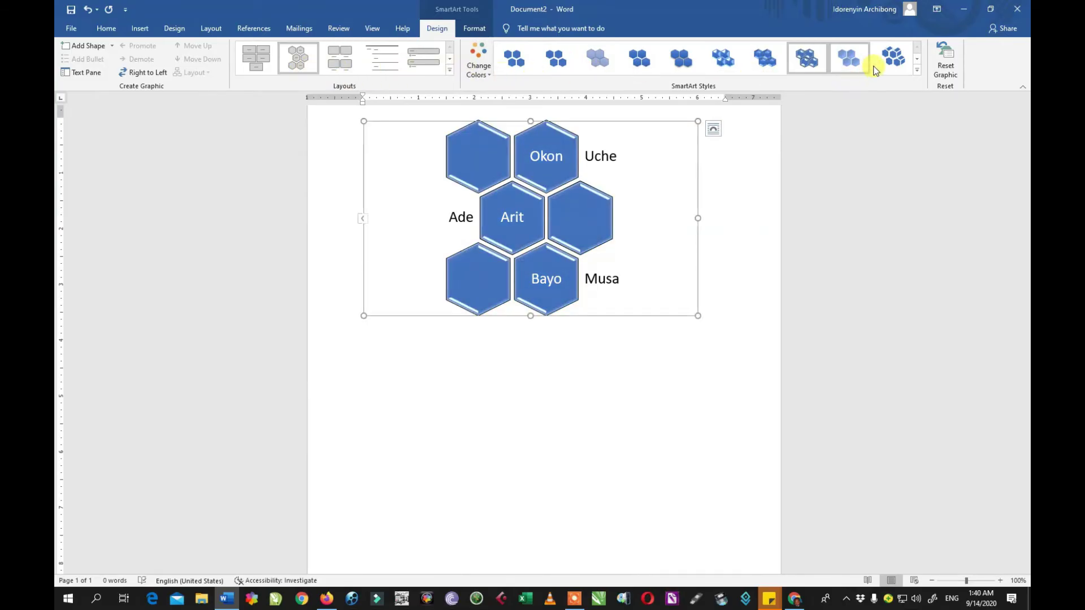
pyautogui.click(892, 56)
pyautogui.click(916, 70)
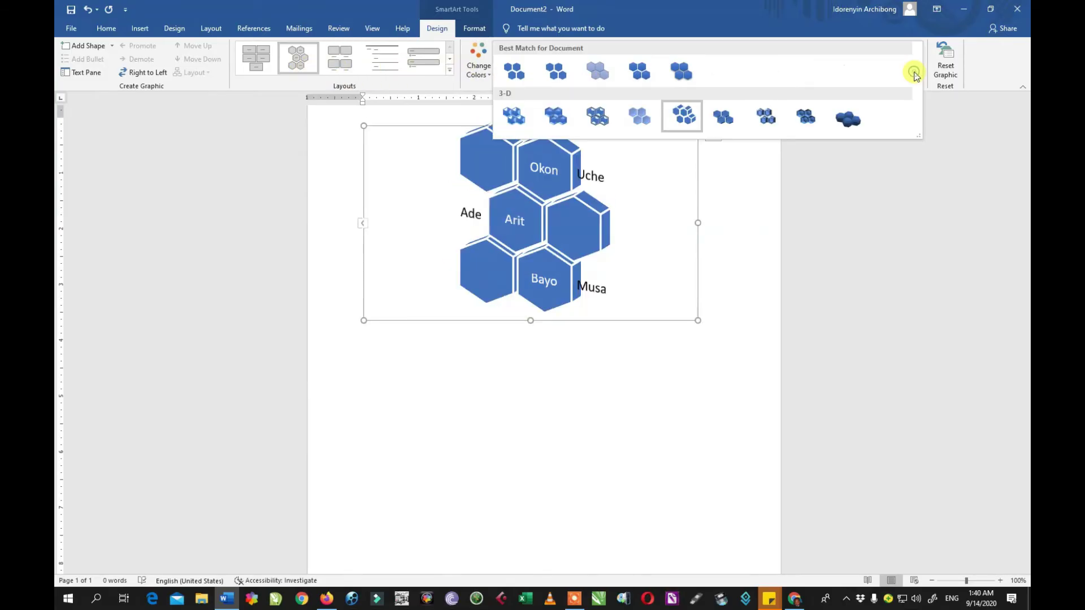
pyautogui.click(803, 121)
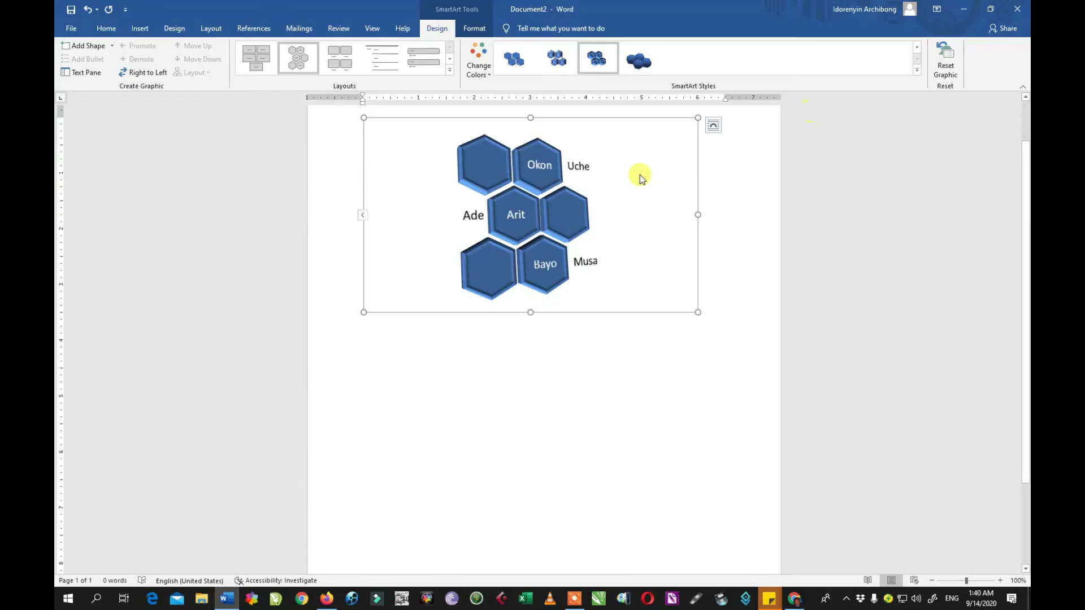
pyautogui.hotkey('ctrl', 'a')
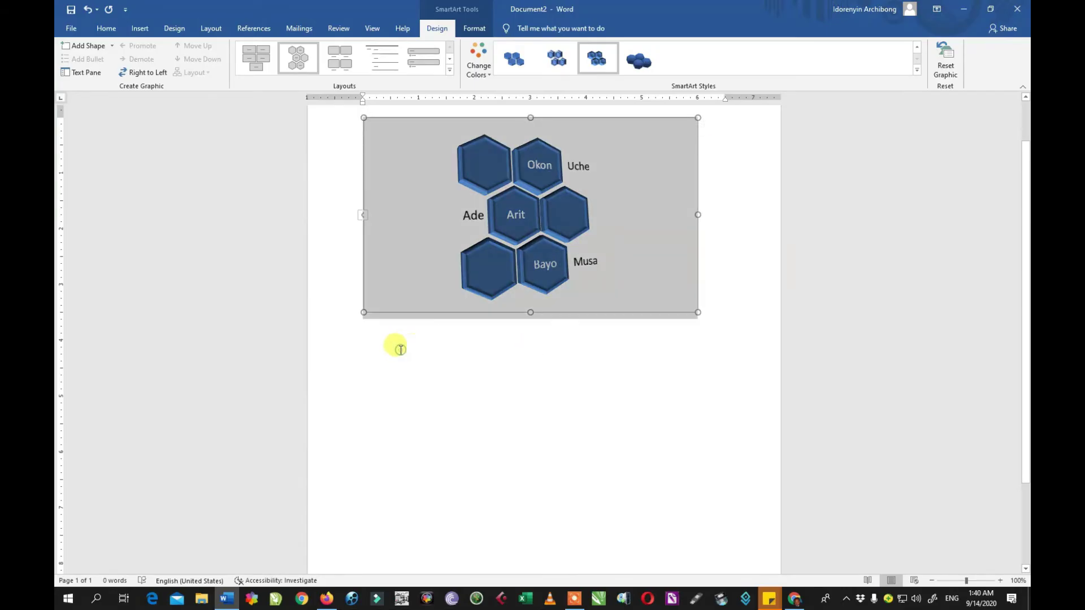
pyautogui.click(398, 349)
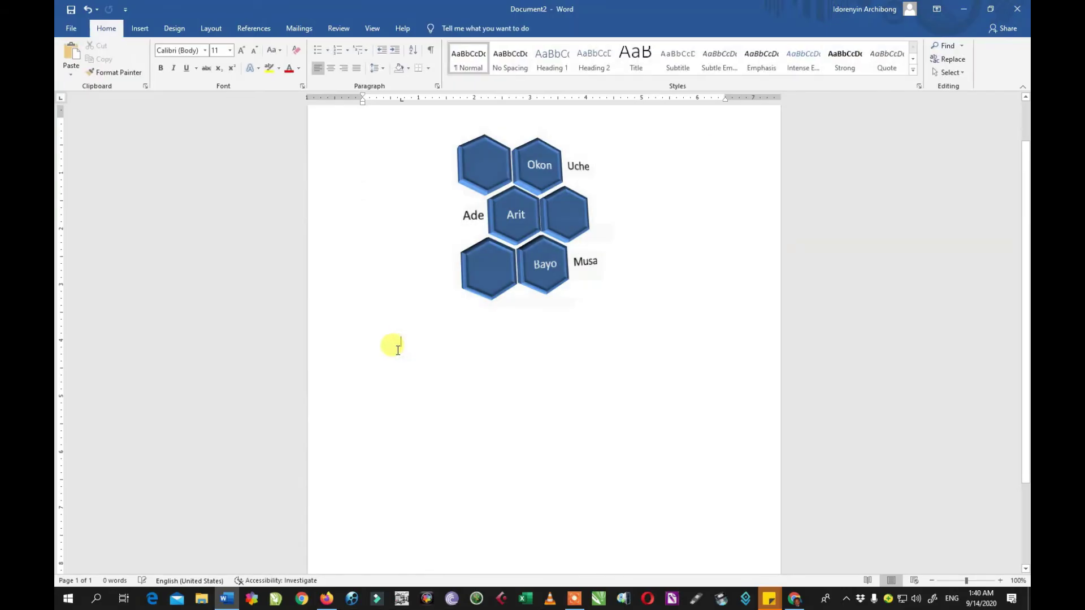
# Insert a Basic Block List SmartArt with five empty blocks below the hexagon diagram.
pyautogui.click(141, 30)
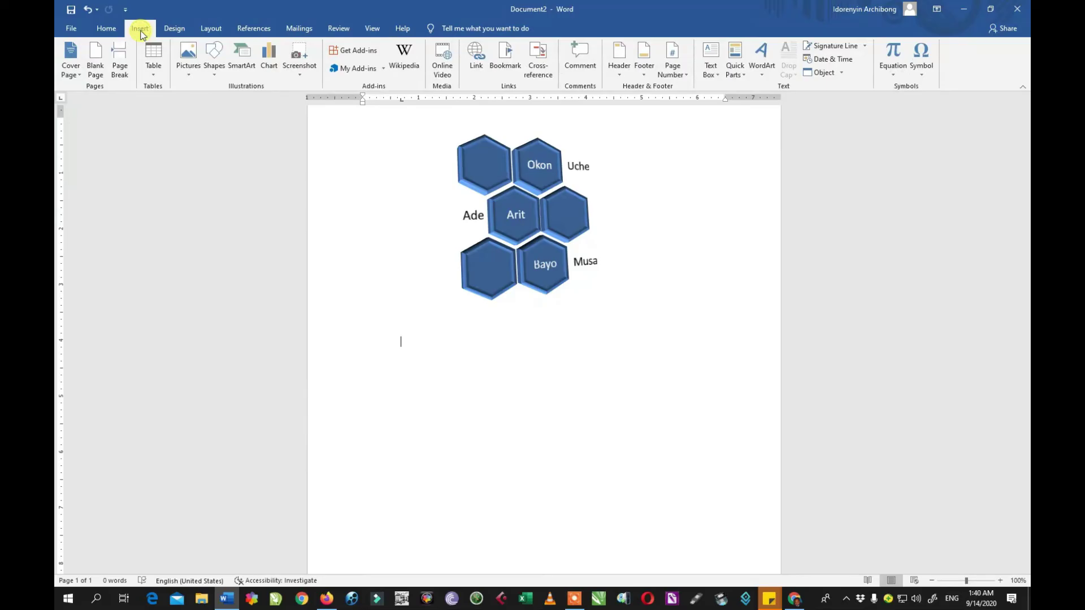
pyautogui.click(250, 59)
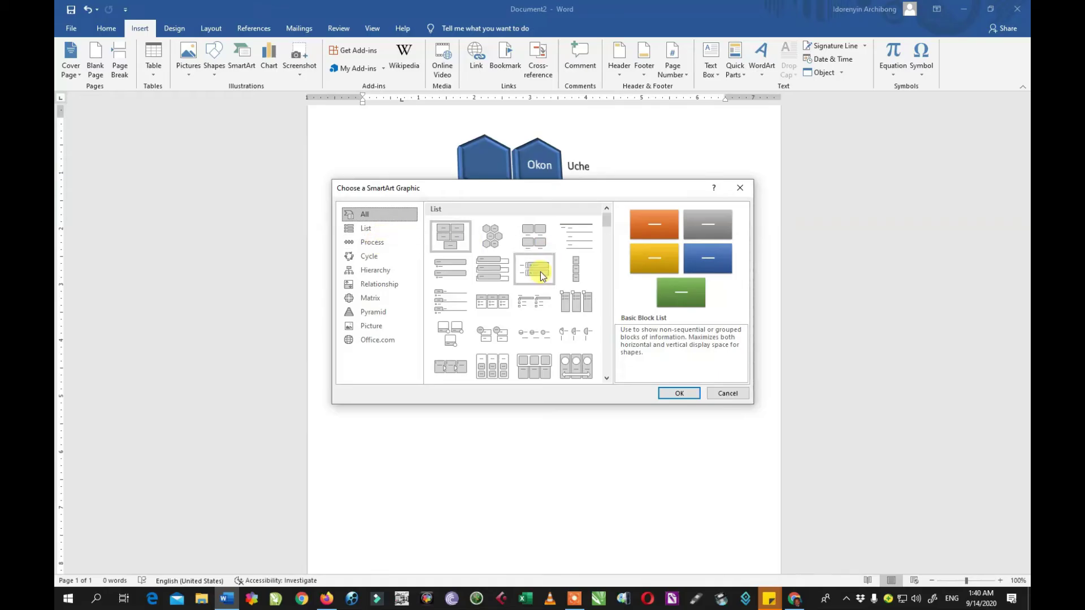
pyautogui.click(375, 247)
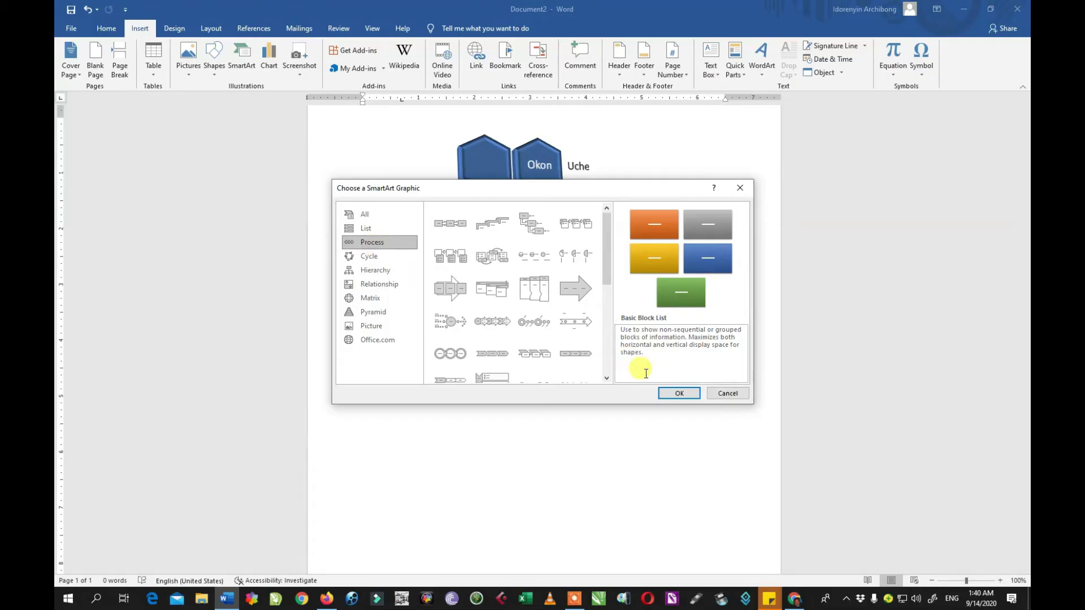
pyautogui.click(675, 391)
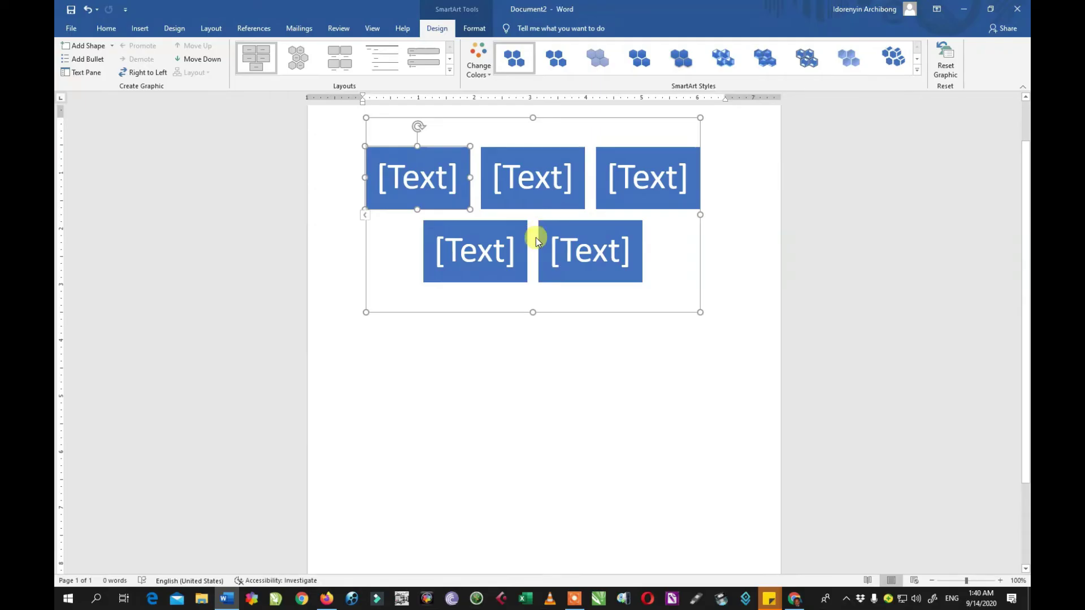
pyautogui.scroll(-3, 502, 271)
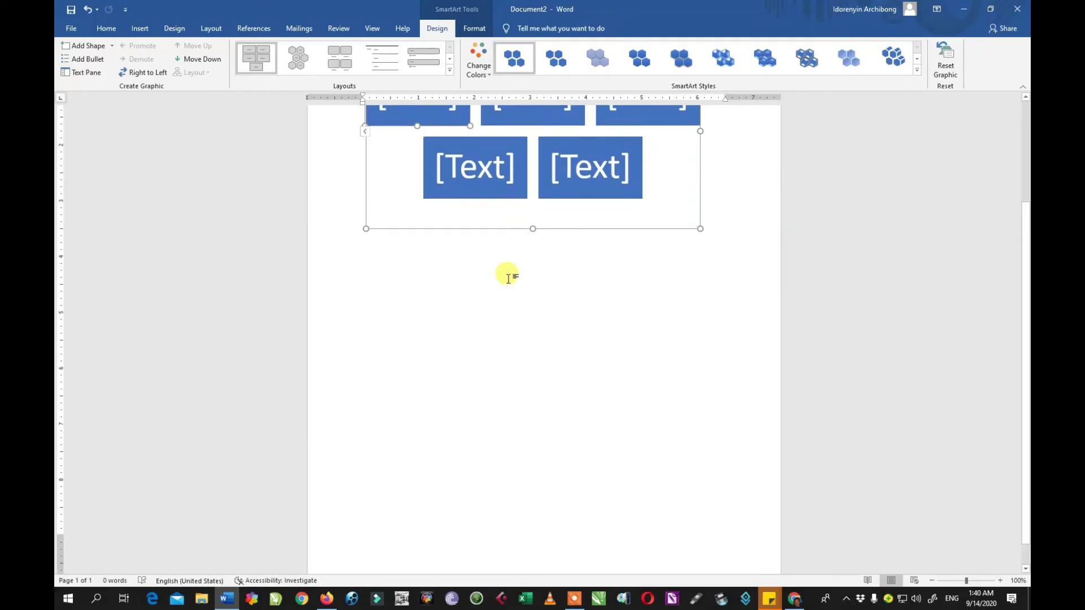
pyautogui.click(493, 318)
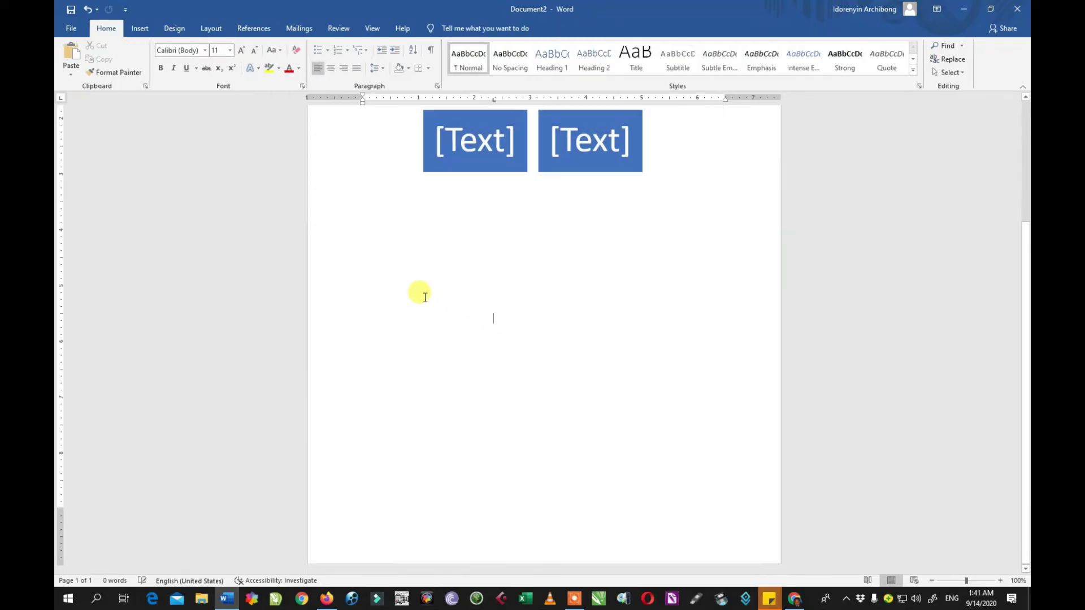
# Insert a Process > Continuous Block Process SmartArt below the block list.
pyautogui.click(143, 30)
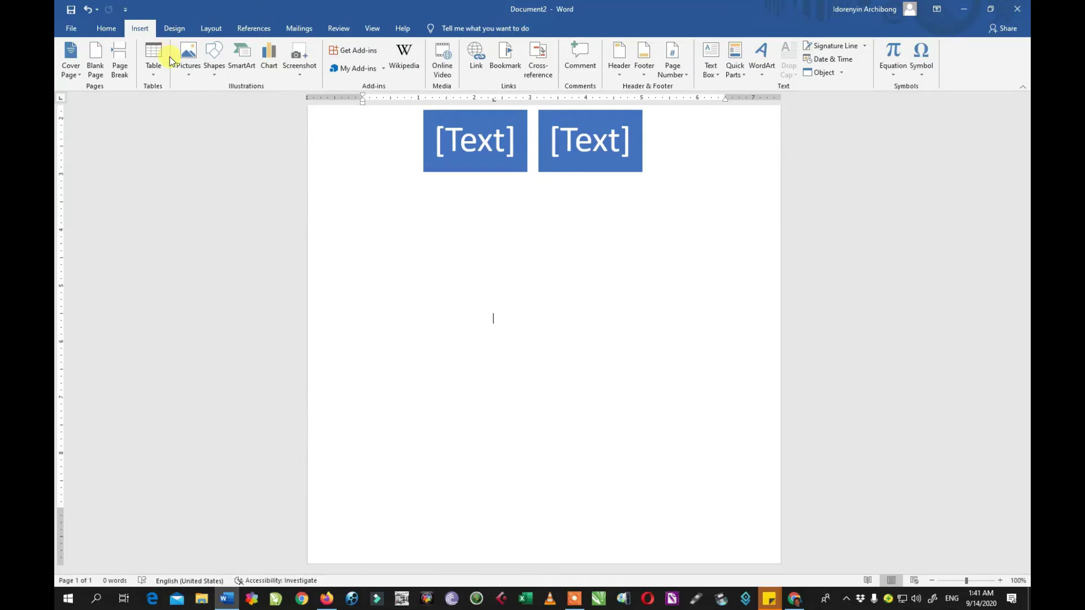
pyautogui.click(241, 62)
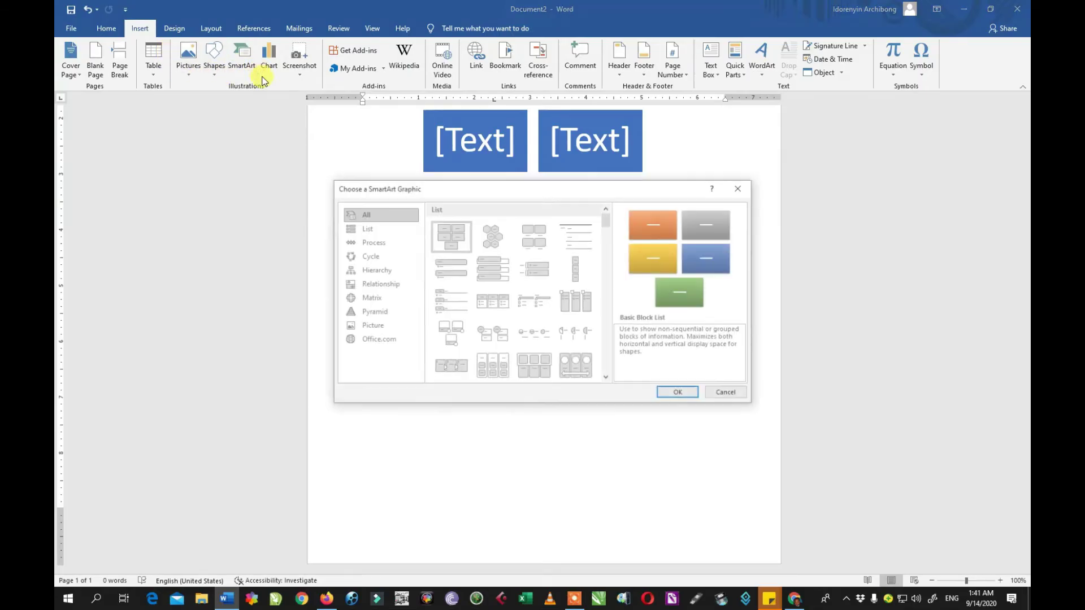
pyautogui.click(374, 242)
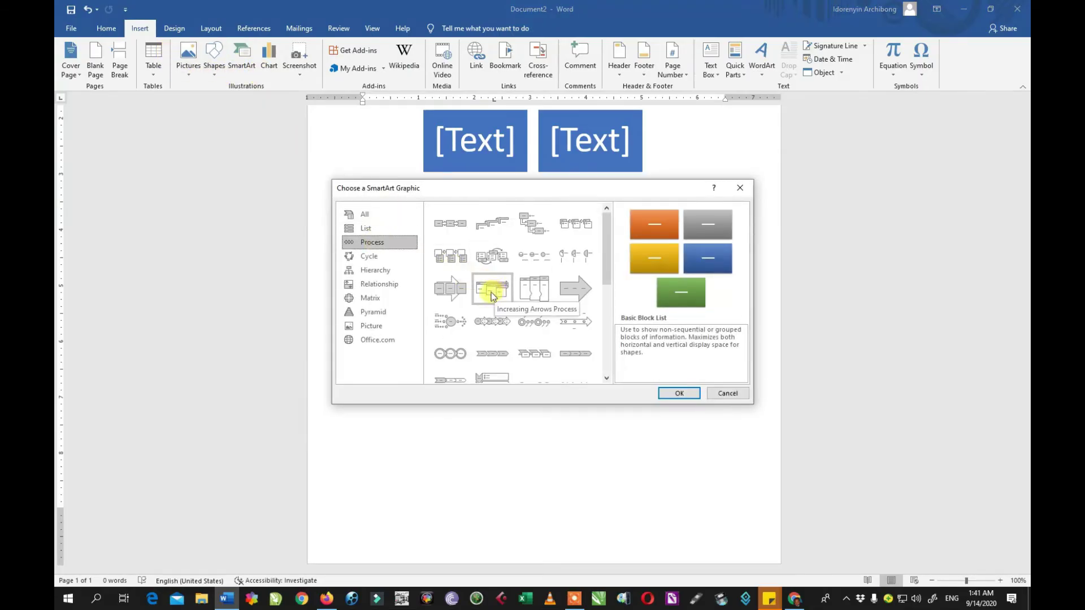
pyautogui.click(450, 288)
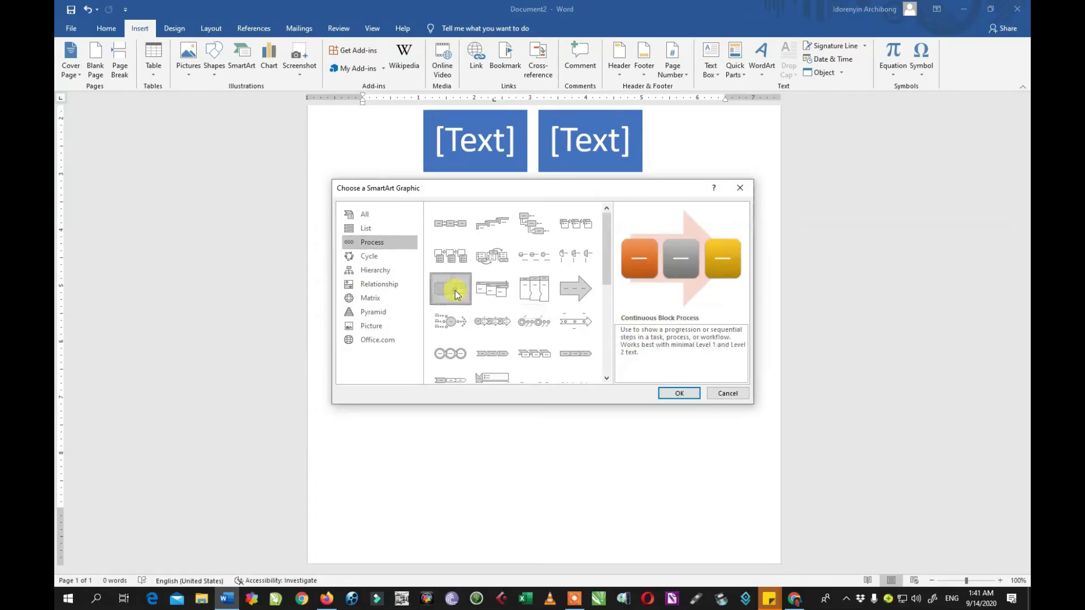
pyautogui.click(670, 394)
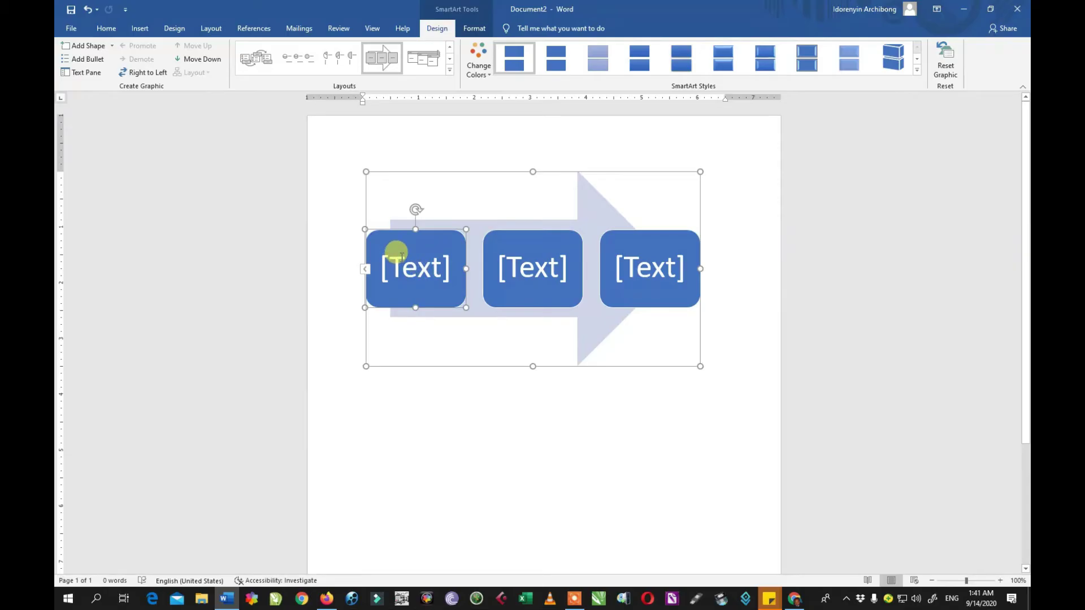
# Fill the three Continuous Block Process boxes with the labels egg, lava and adult.
pyautogui.click(402, 256)
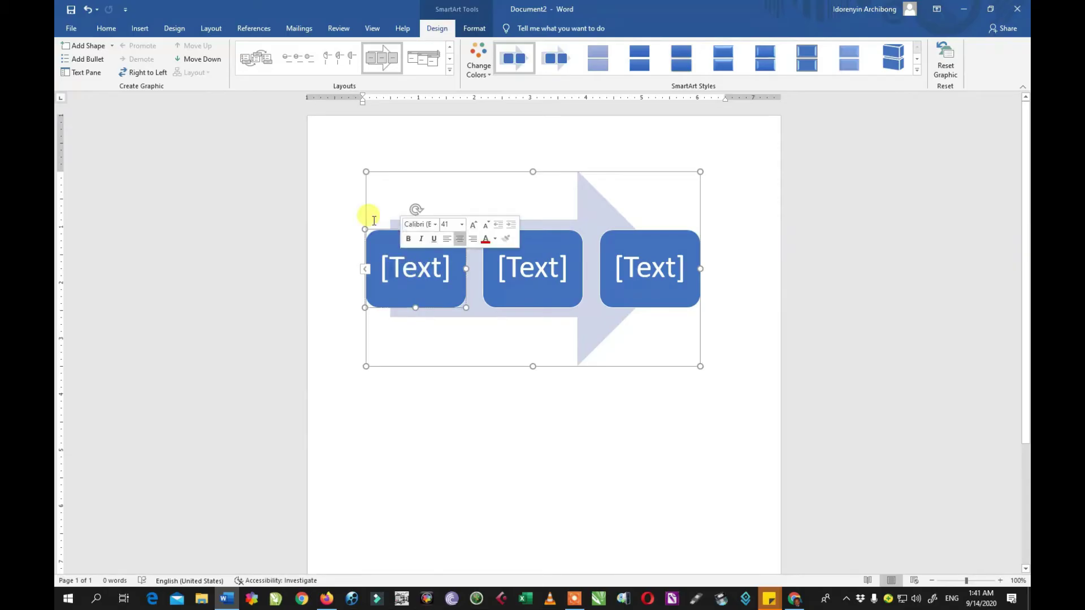
pyautogui.click(414, 269)
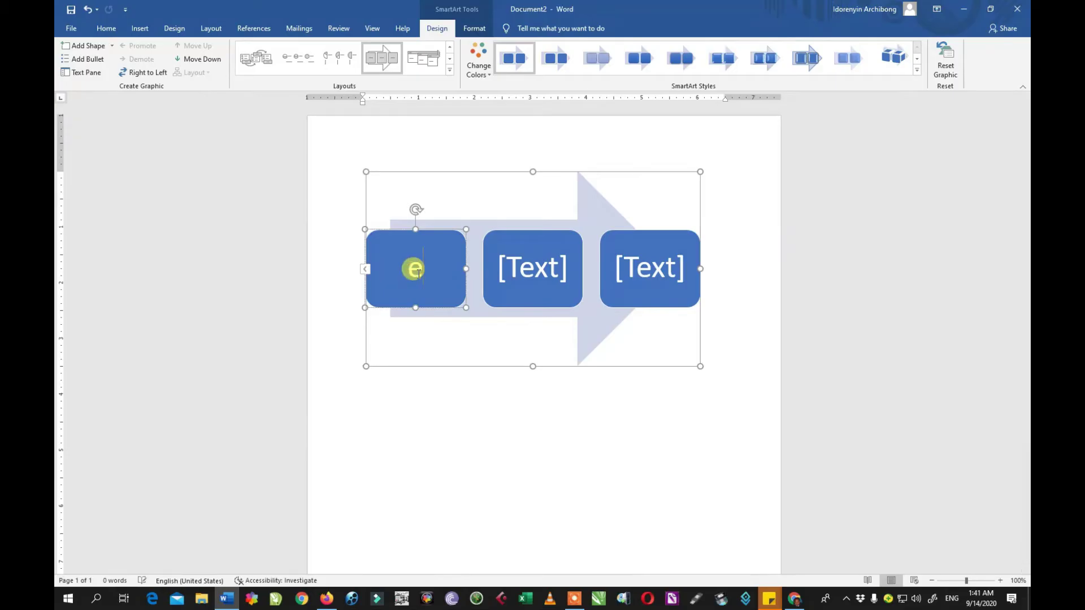
pyautogui.write('egg')
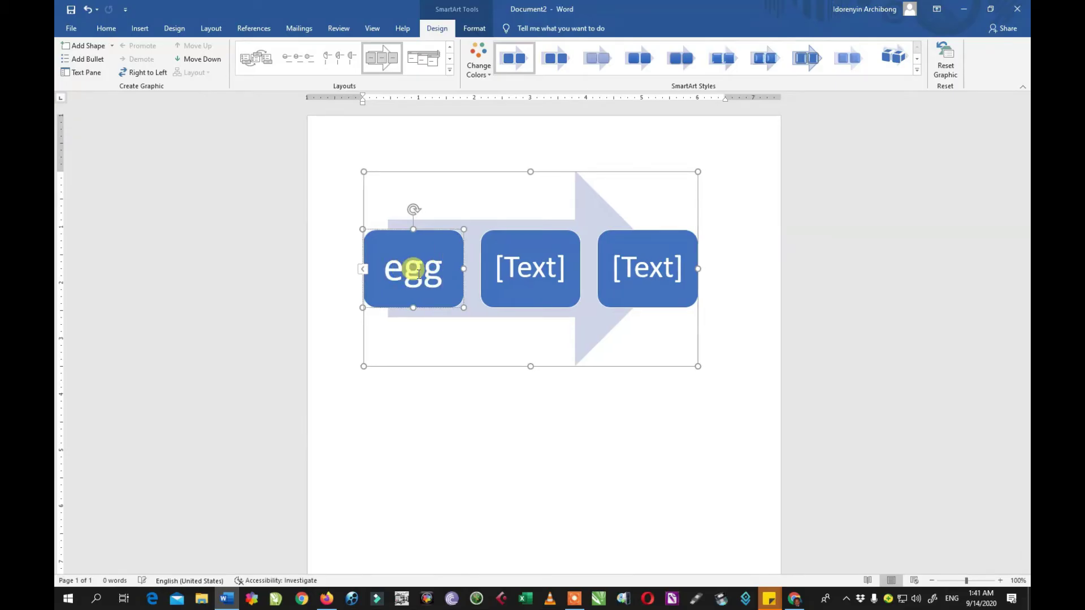
pyautogui.click(518, 270)
pyautogui.write('lava')
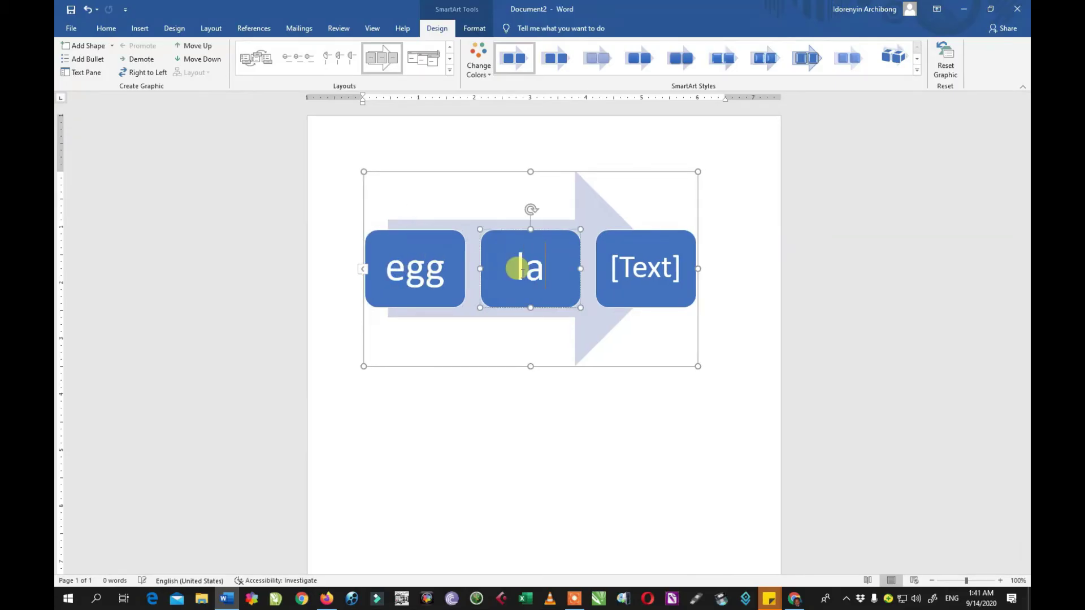
pyautogui.click(647, 274)
pyautogui.write('adu')
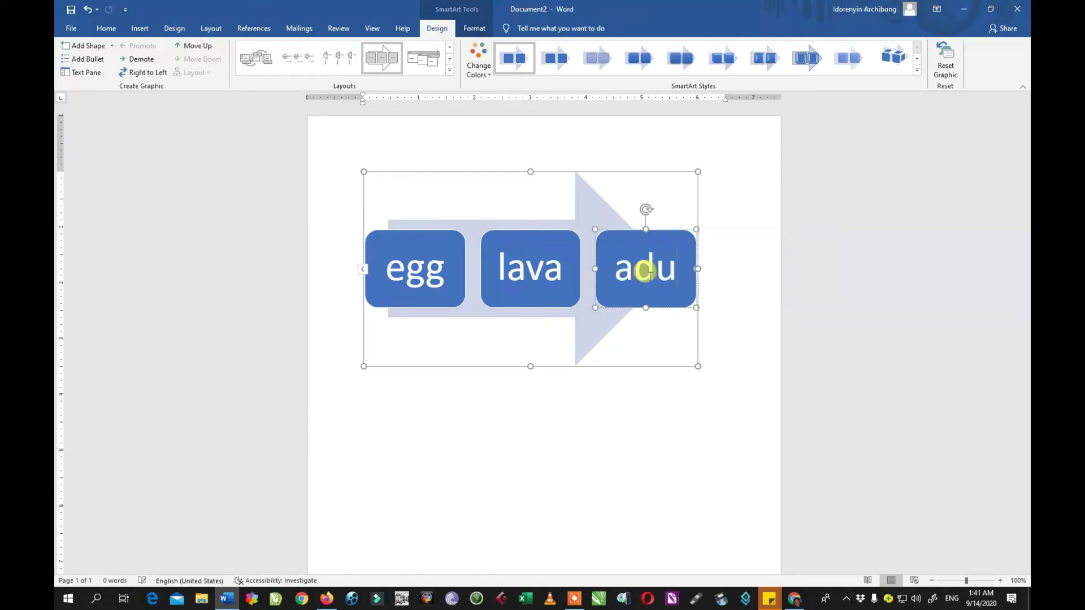
pyautogui.press('Return')
pyautogui.write('l')
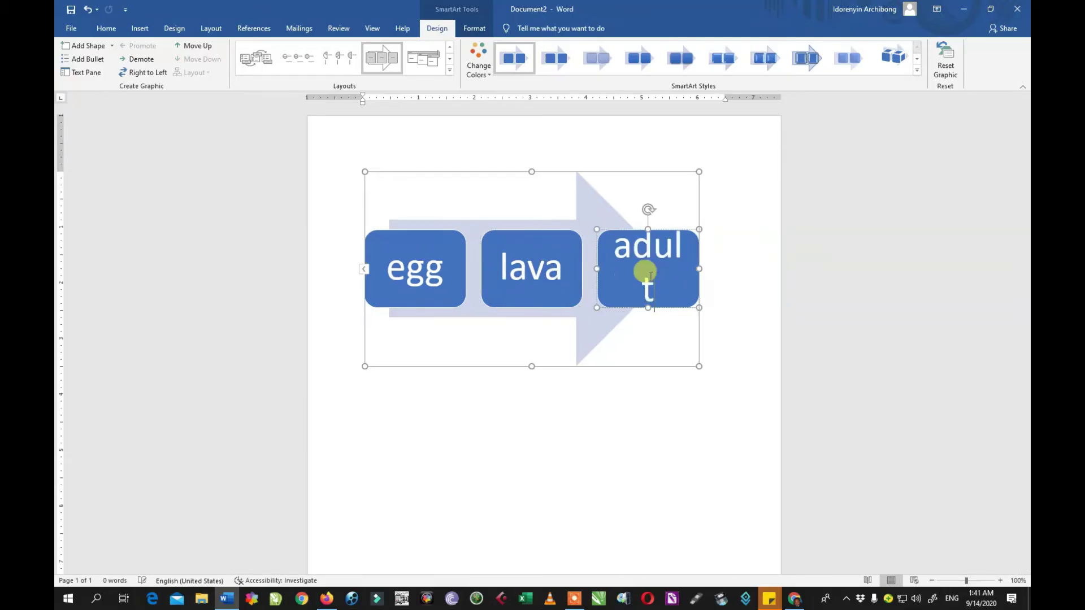
pyautogui.write('t')
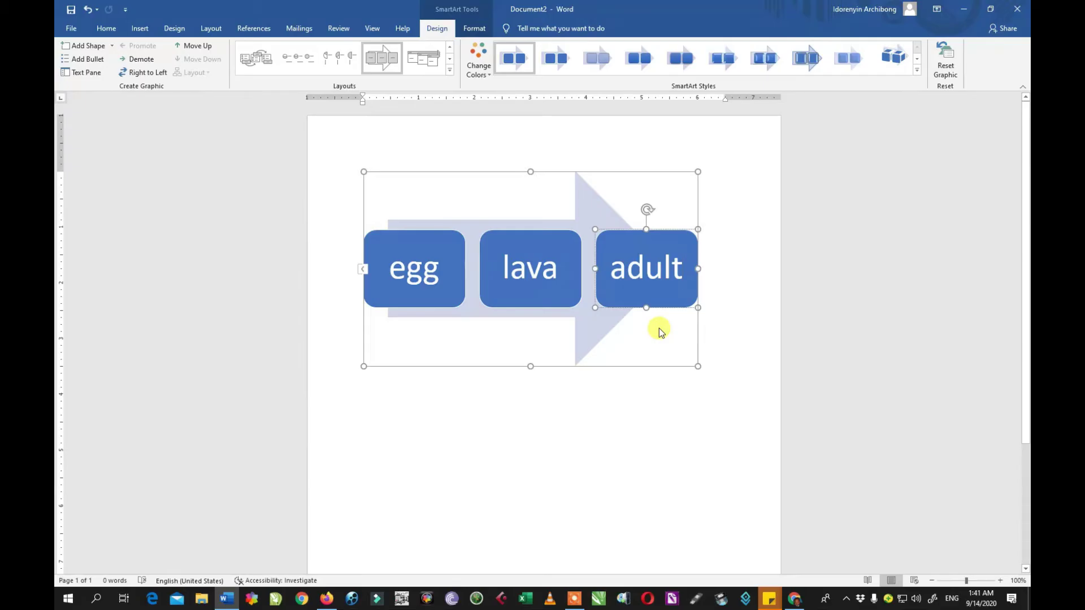
pyautogui.click(608, 388)
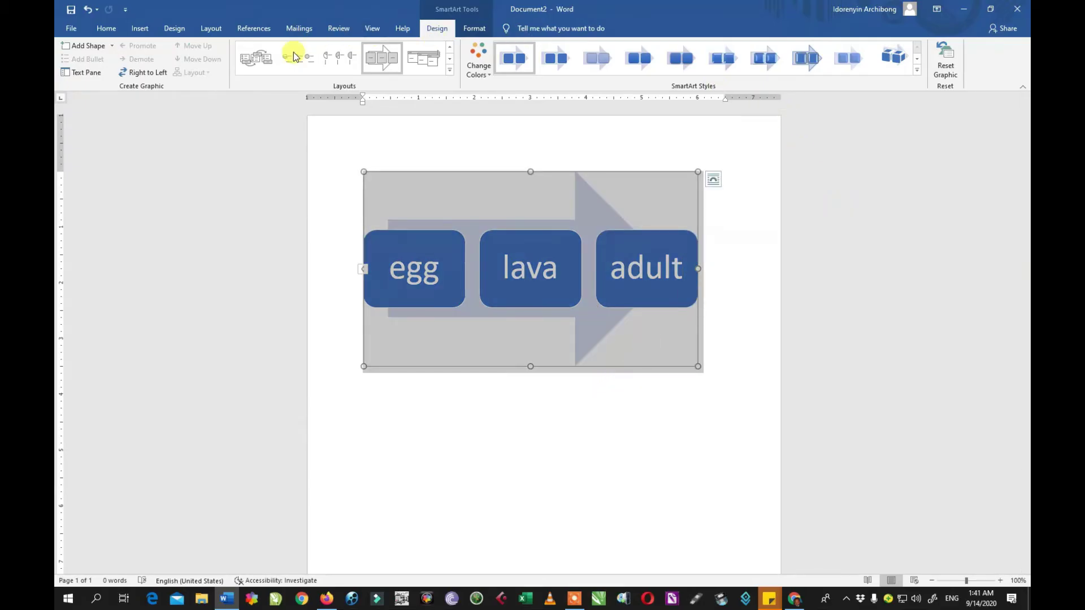
# Preview circular-arrow, pie and overlapping-arrow layouts, then apply the Upward Arrow layout.
pyautogui.click(256, 59)
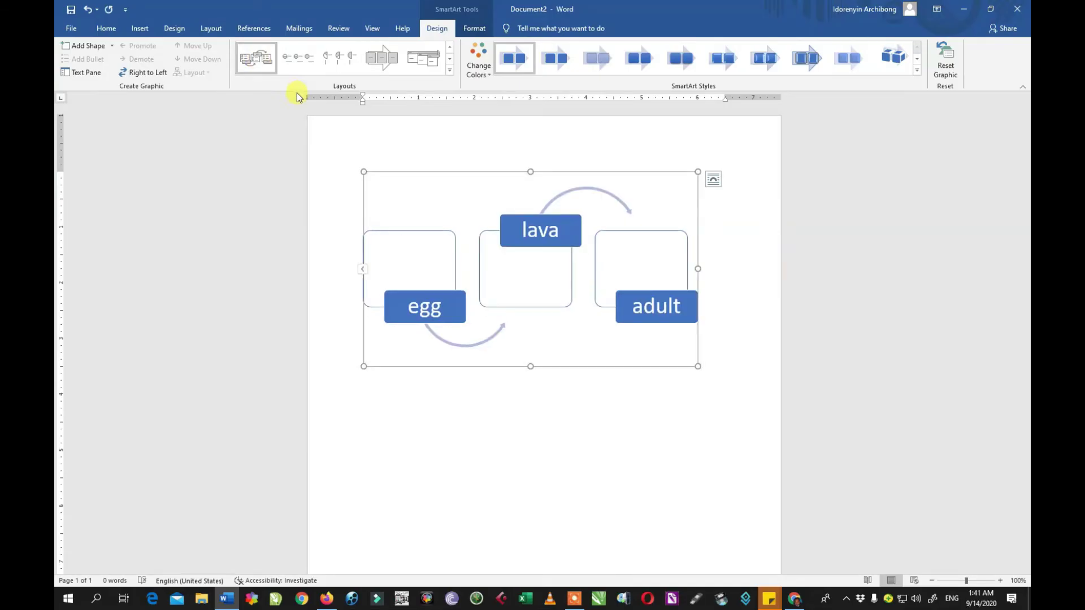
pyautogui.click(337, 61)
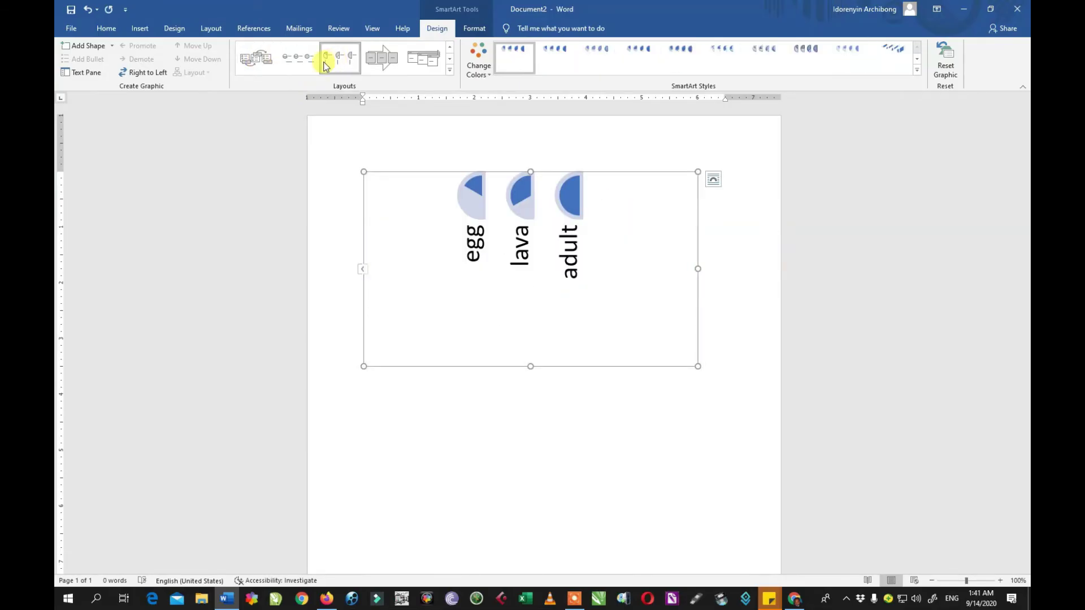
pyautogui.click(430, 68)
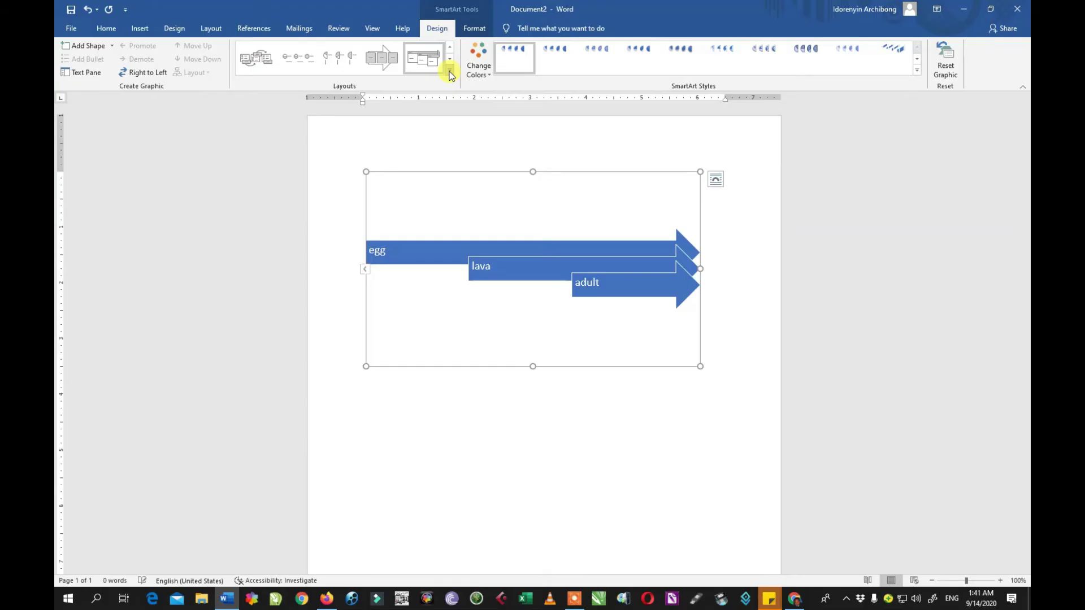
pyautogui.click(450, 72)
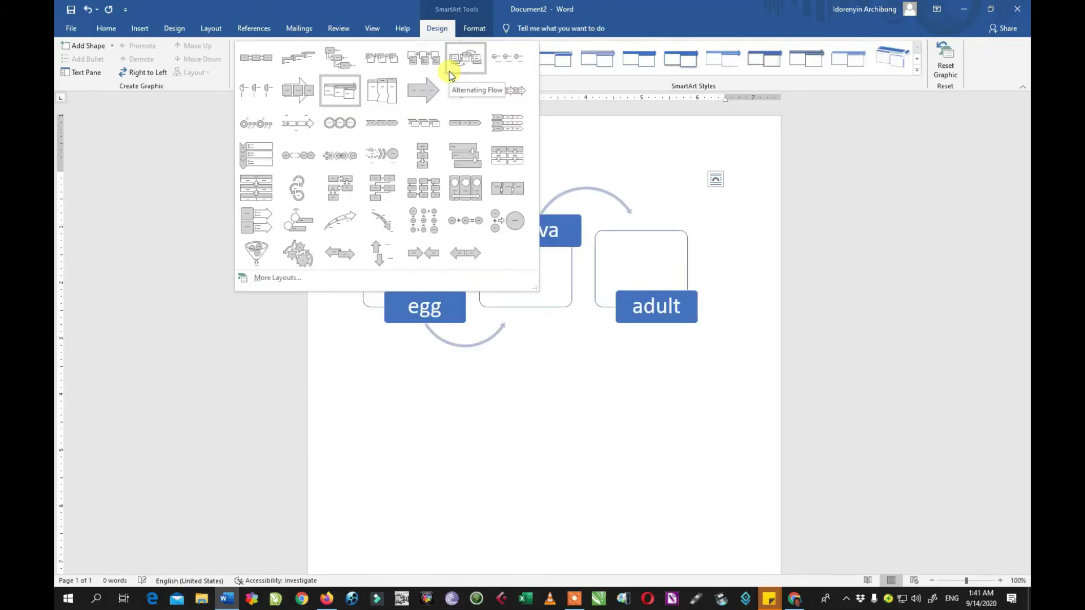
pyautogui.click(346, 220)
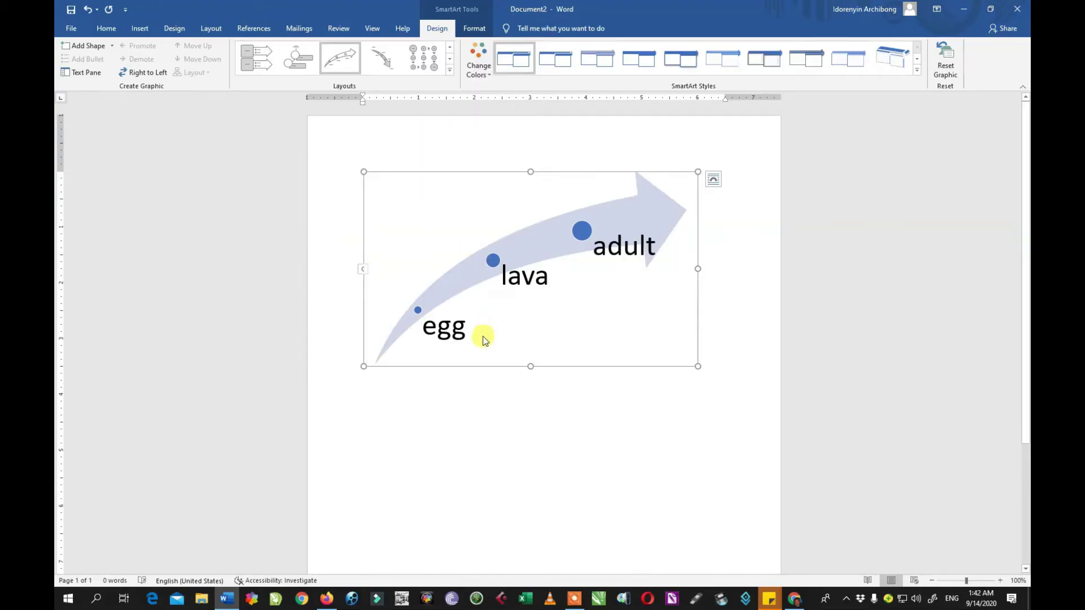
# Replace the egg, lava and adult labels with Baby, Teen and Old.
pyautogui.doubleClick(448, 330)
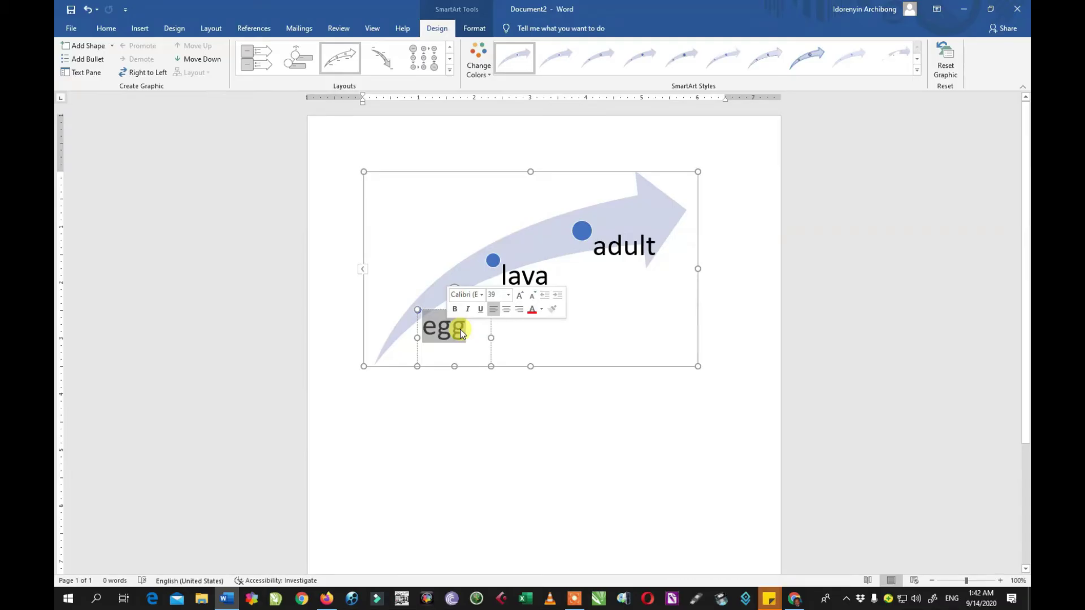
pyautogui.write('B')
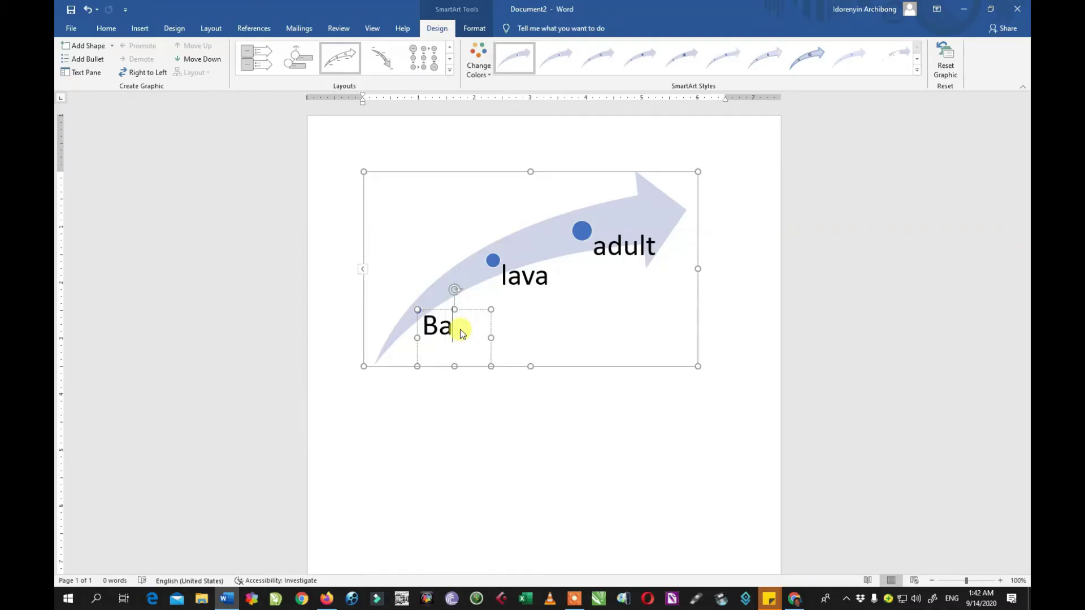
pyautogui.write('aby')
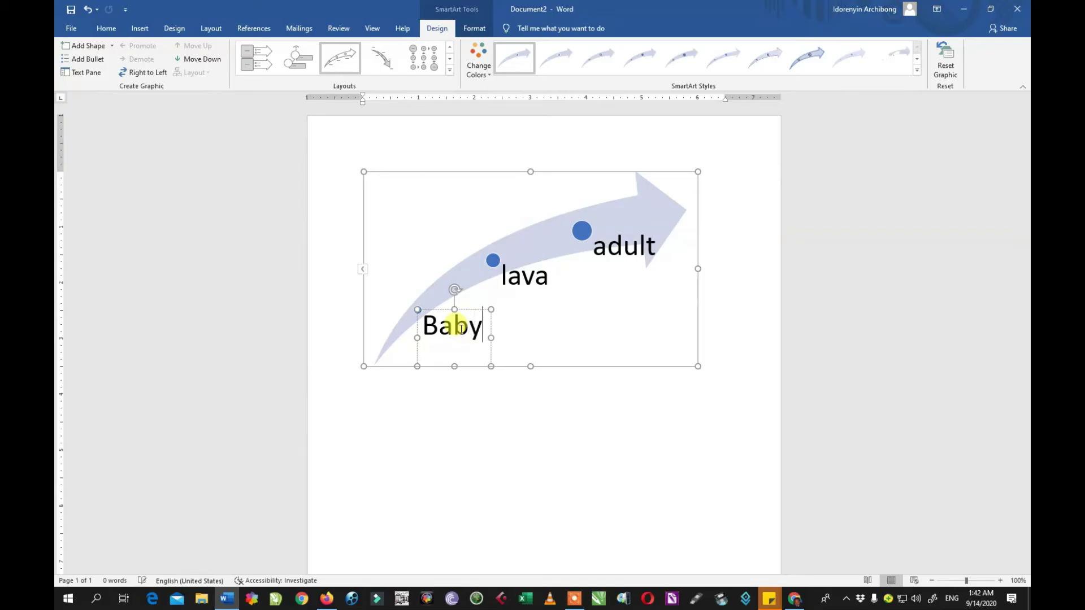
pyautogui.doubleClick(512, 279)
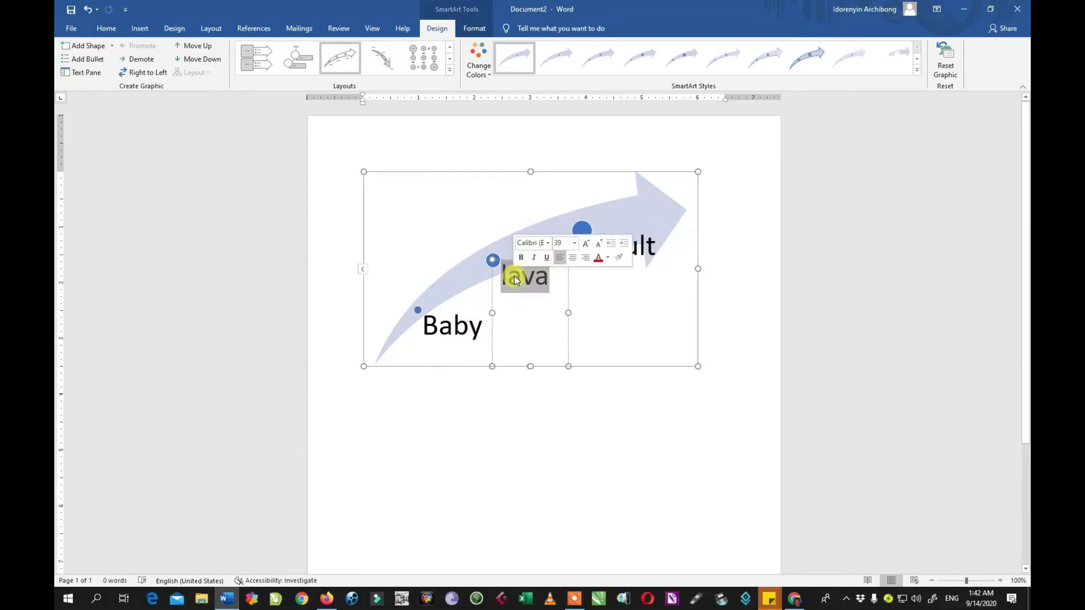
pyautogui.write('Teen')
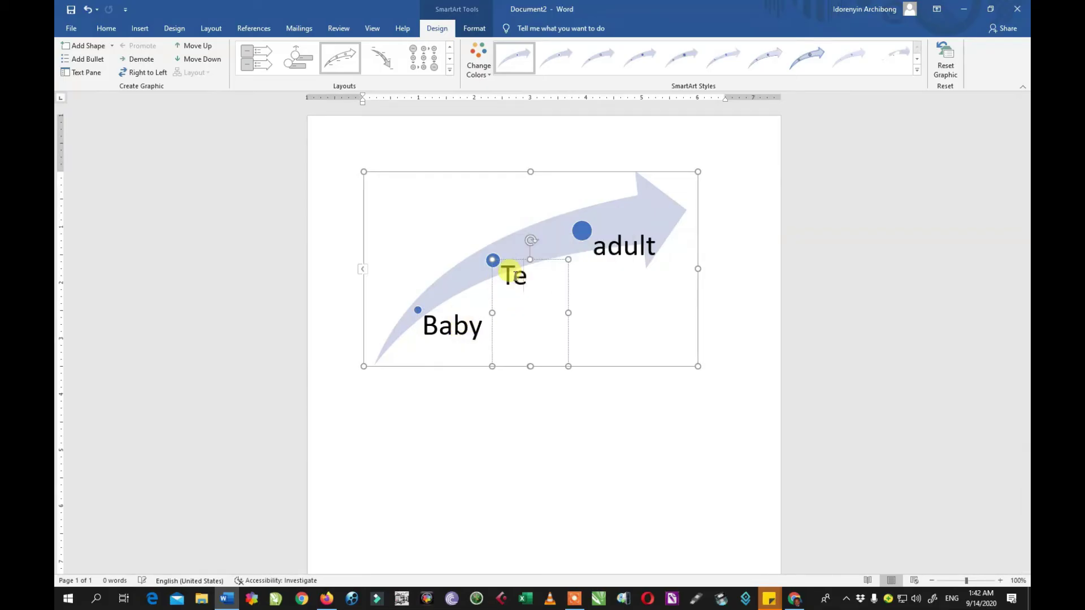
pyautogui.click(617, 248)
pyautogui.moveTo(594, 249); pyautogui.dragTo(653, 249)
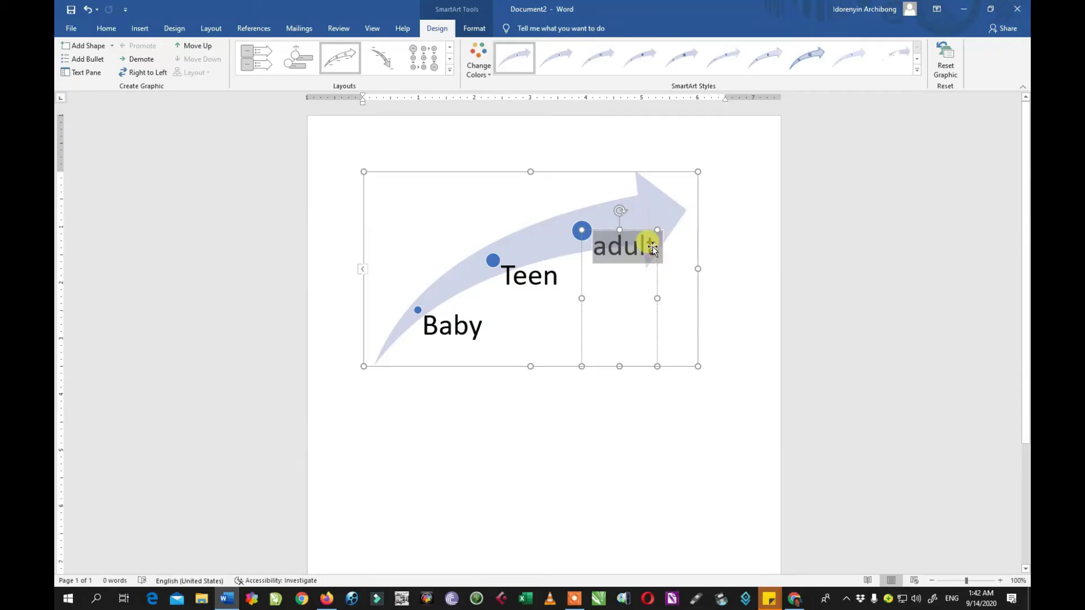
pyautogui.write('Old')
pyautogui.click(673, 299)
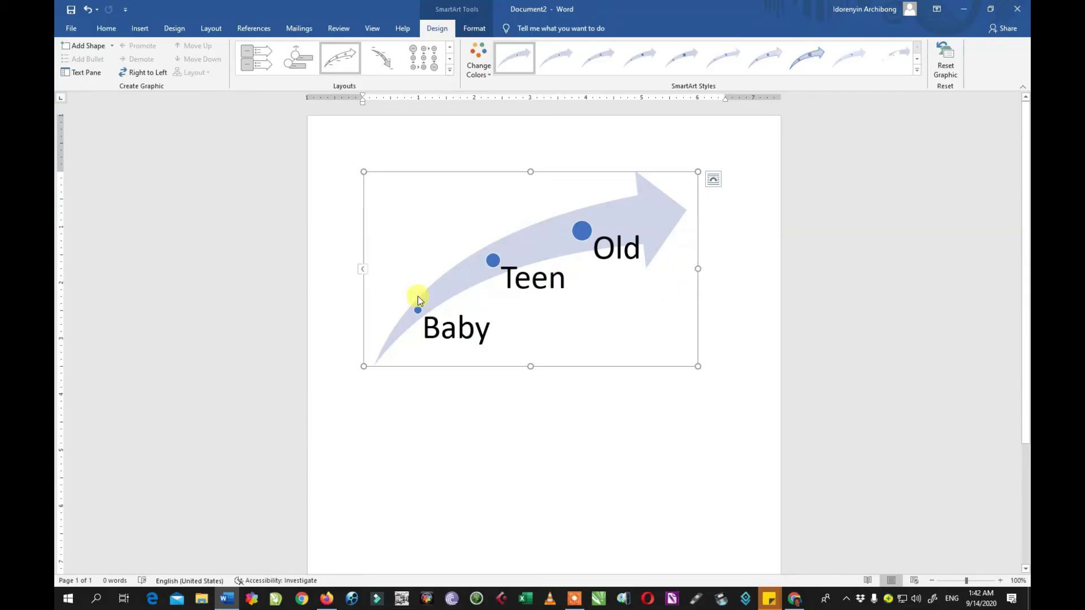
# Apply the Funnel layout to the graphic and select the Baby label for editing.
pyautogui.click(449, 69)
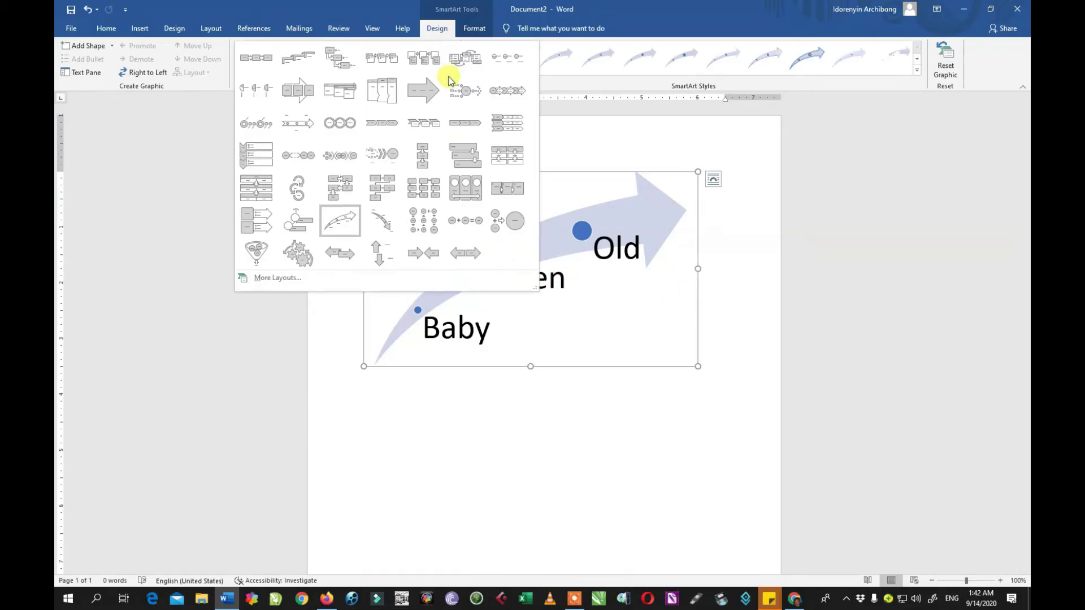
pyautogui.click(267, 252)
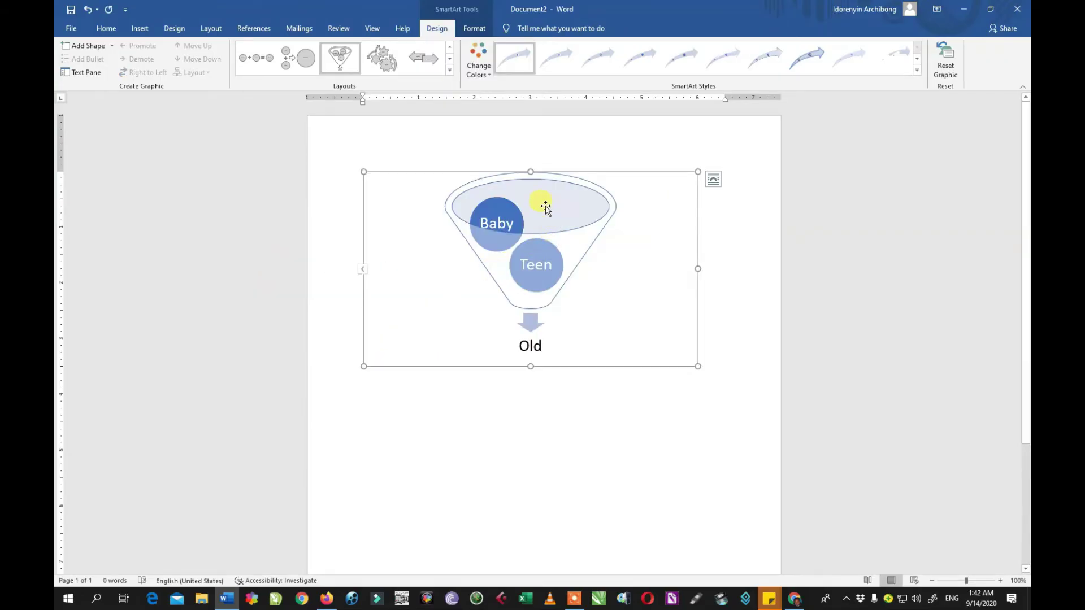
pyautogui.click(502, 213)
pyautogui.doubleClick(499, 222)
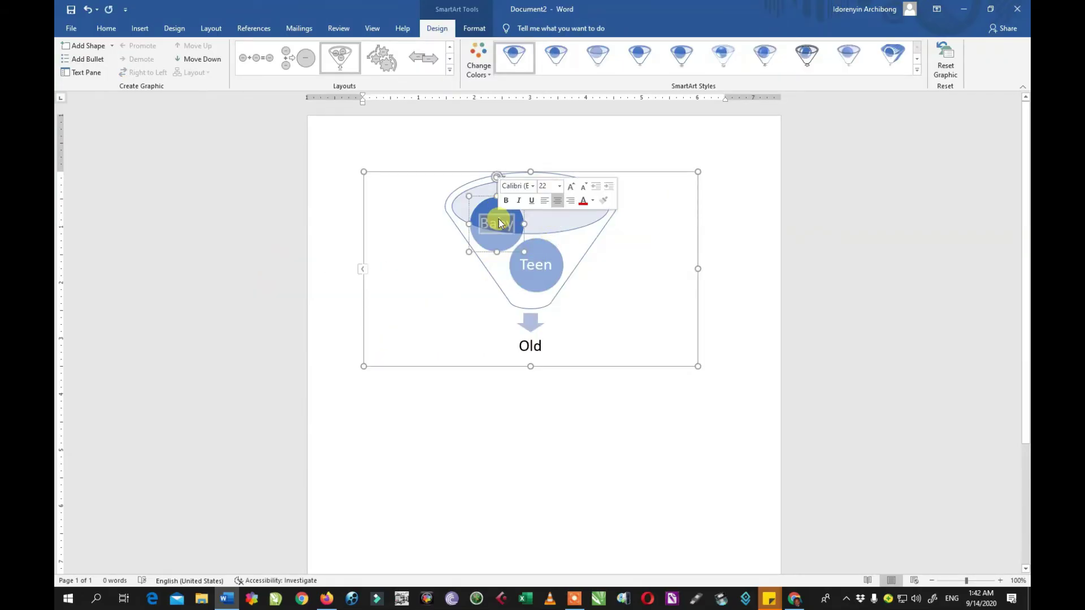
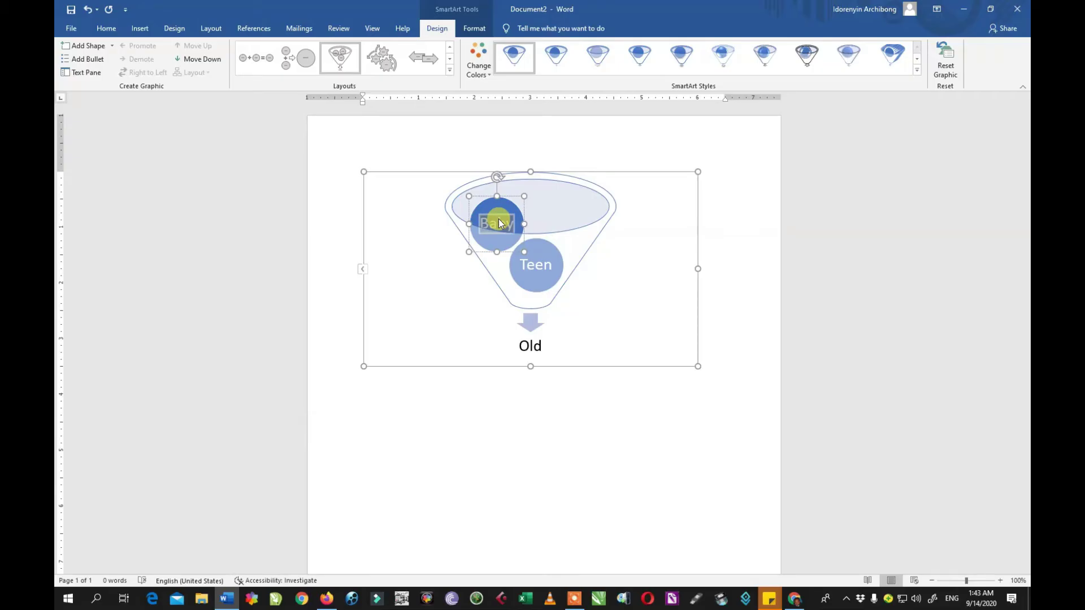
# Relabel the funnel SmartArt's Baby, Teen and Old items as Man, woman and Marriage.
pyautogui.write('Man')
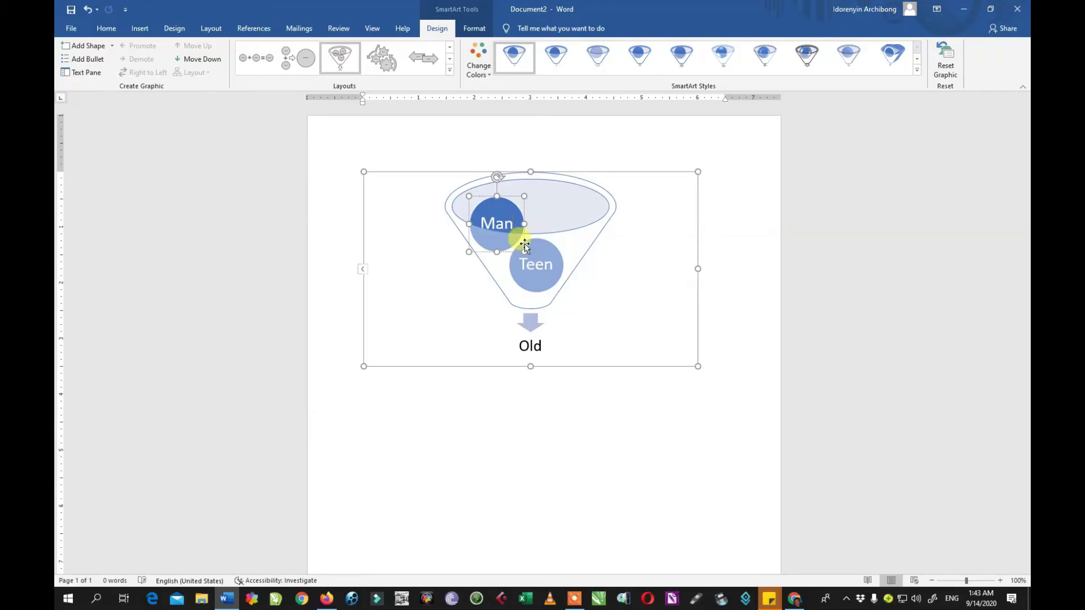
pyautogui.click(539, 265)
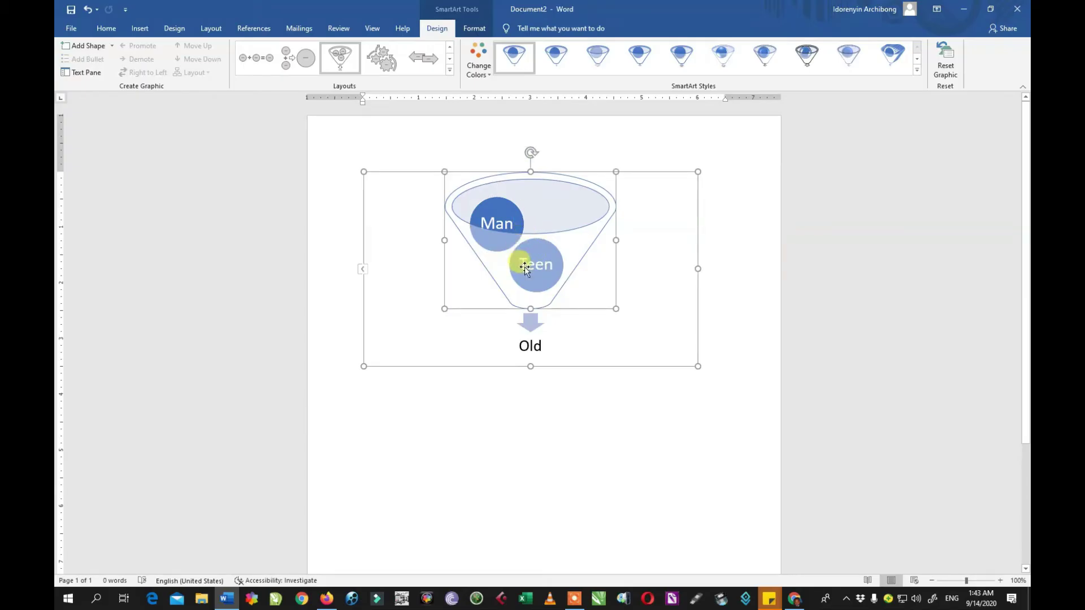
pyautogui.moveTo(568, 266); pyautogui.dragTo(477, 262)
pyautogui.click(546, 266)
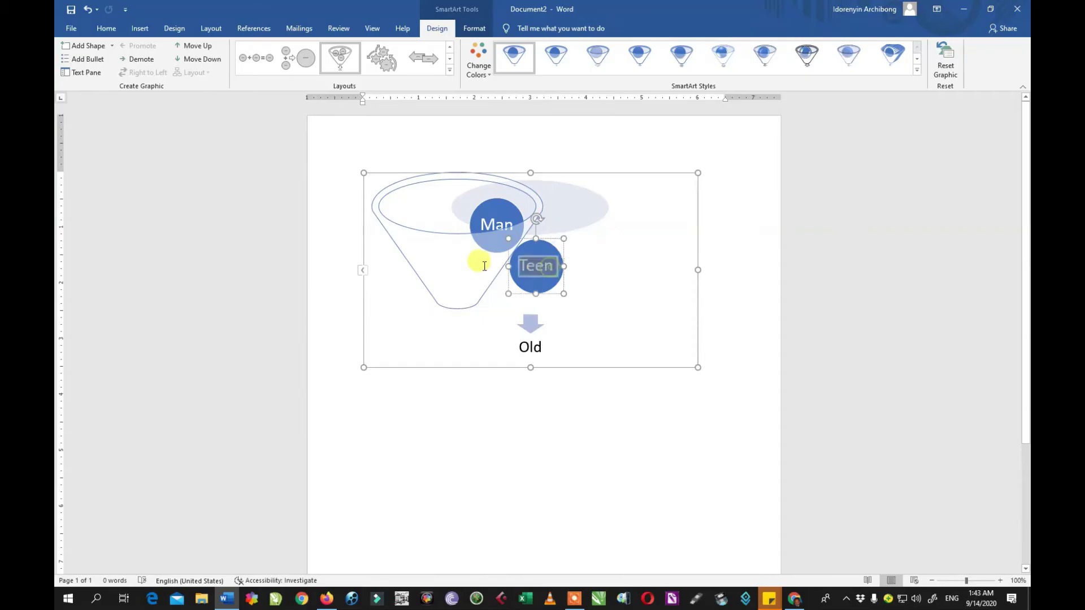
pyautogui.write('wom')
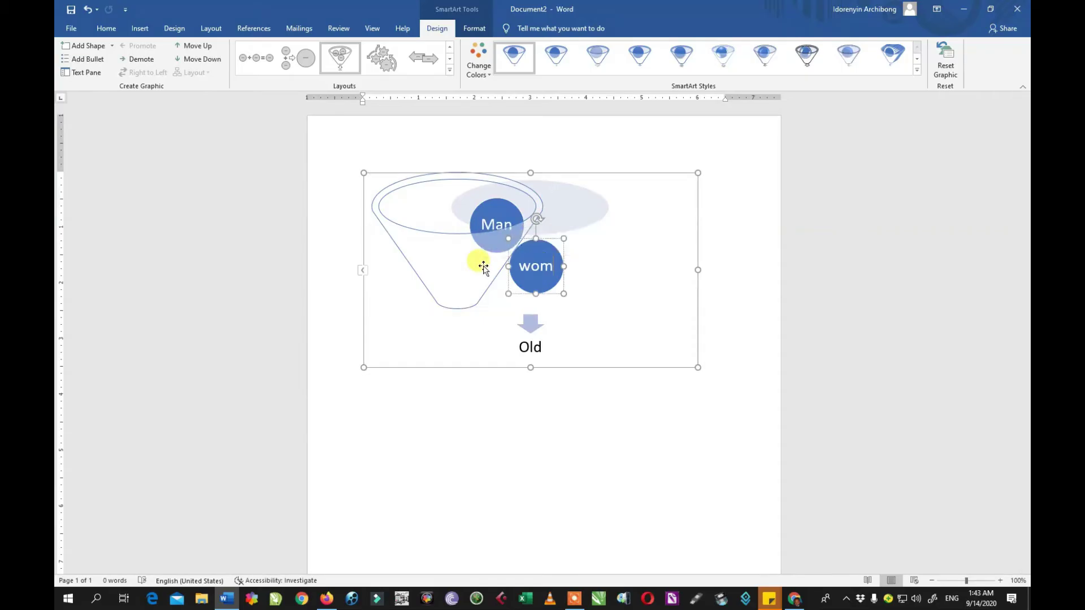
pyautogui.write('an')
pyautogui.moveTo(441, 235); pyautogui.dragTo(526, 240)
pyautogui.click(530, 347)
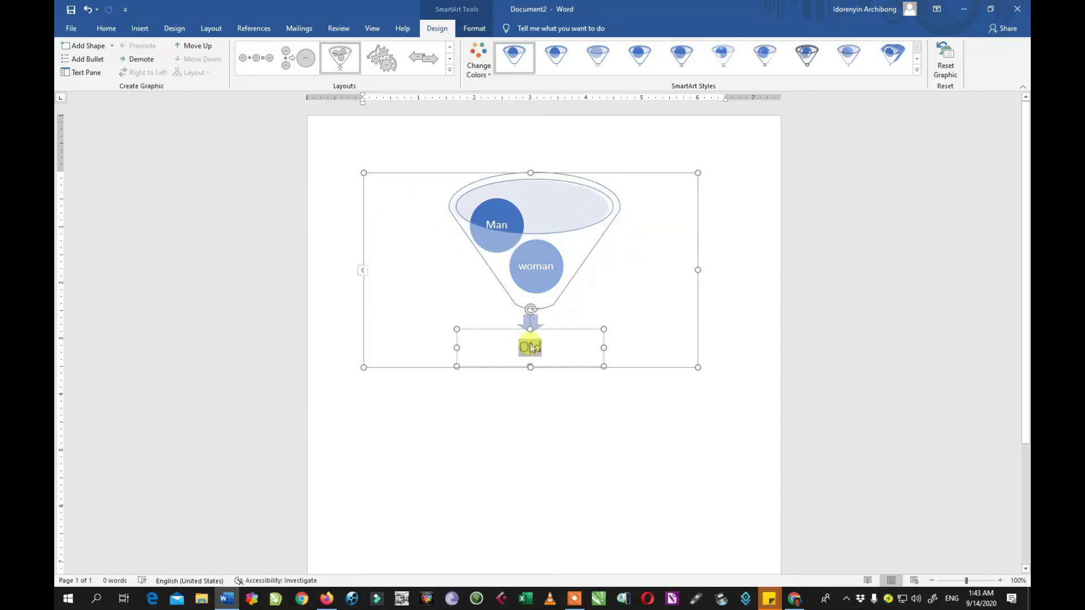
pyautogui.write('Ma')
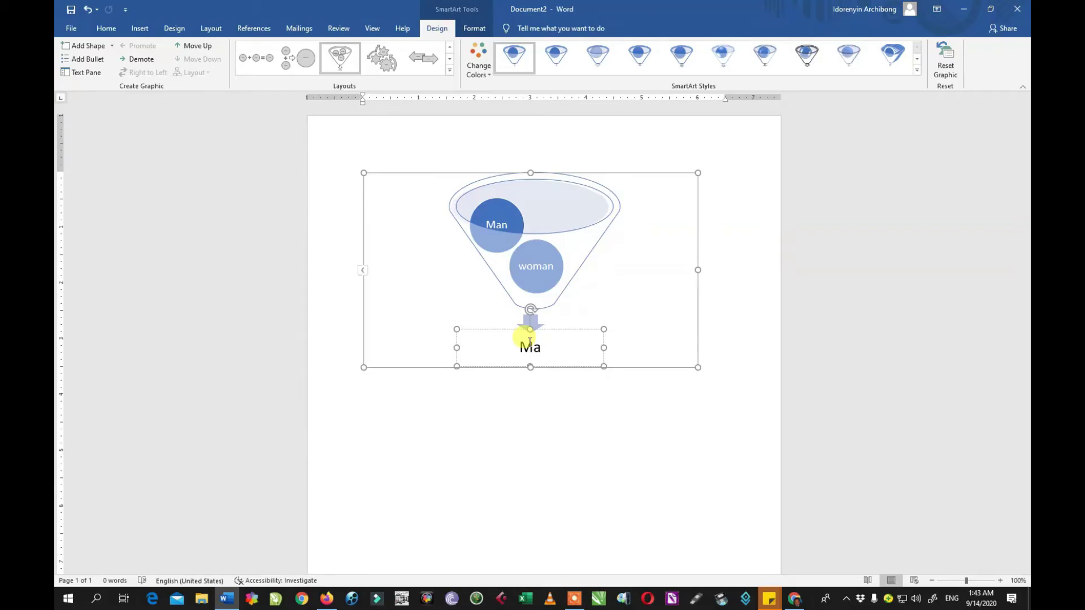
pyautogui.write('rried')
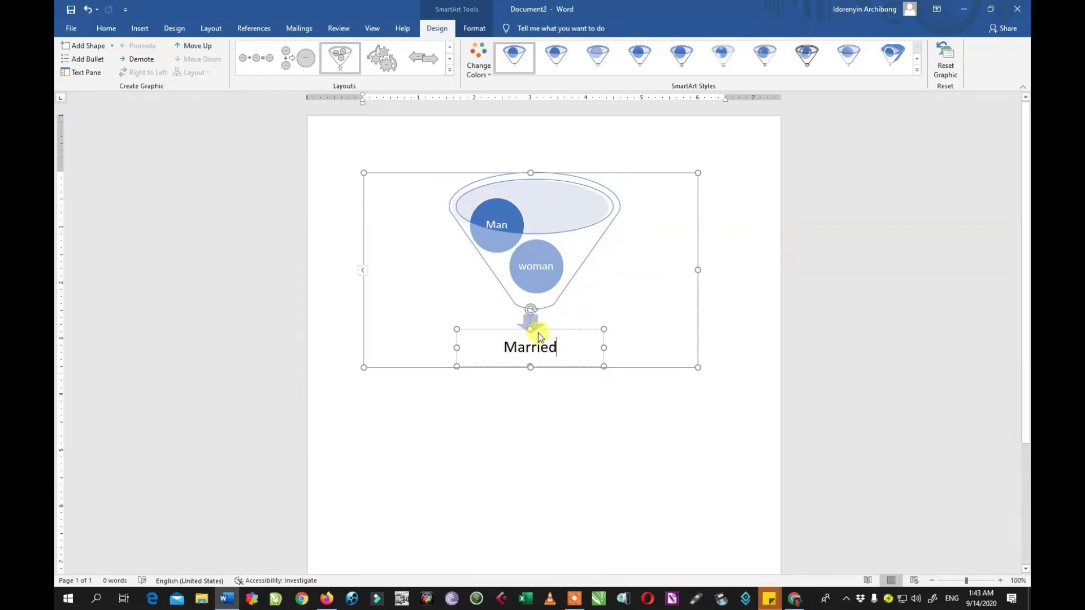
pyautogui.press('BackSpace')
pyautogui.press('BackSpace')
pyautogui.write('age')
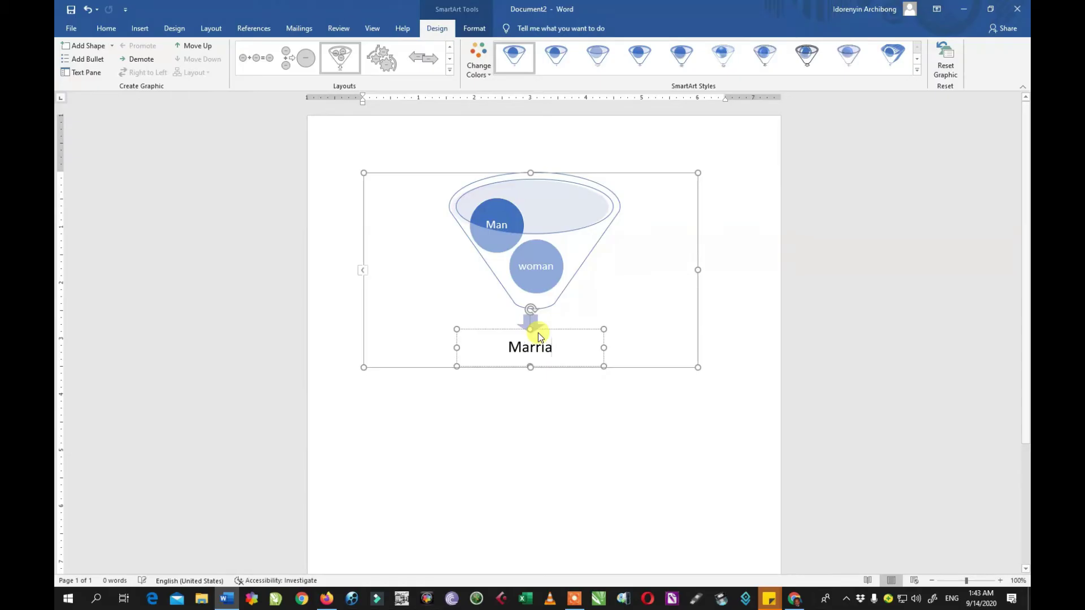
pyautogui.click(617, 406)
# Insert an Inverted Pyramid SmartArt graphic from the Pyramid category.
pyautogui.scroll(-3, 622, 404)
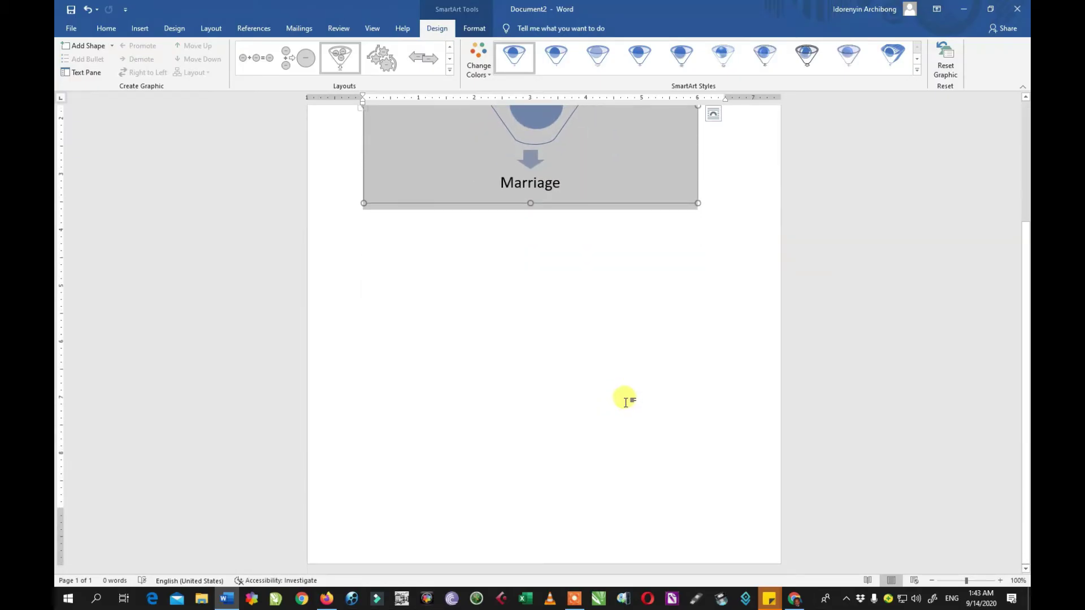
pyautogui.click(141, 30)
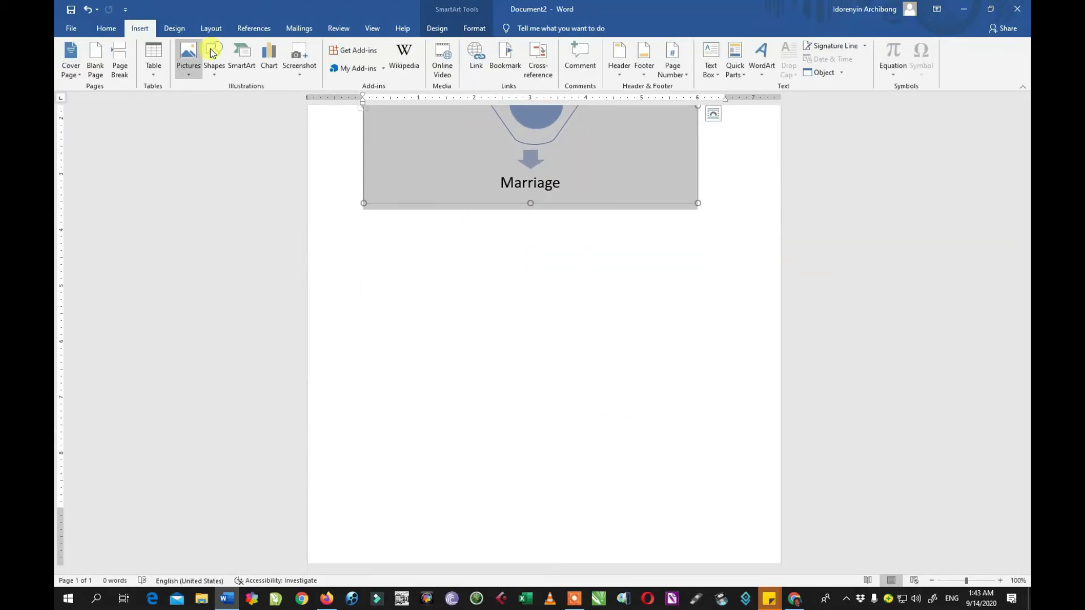
pyautogui.click(245, 61)
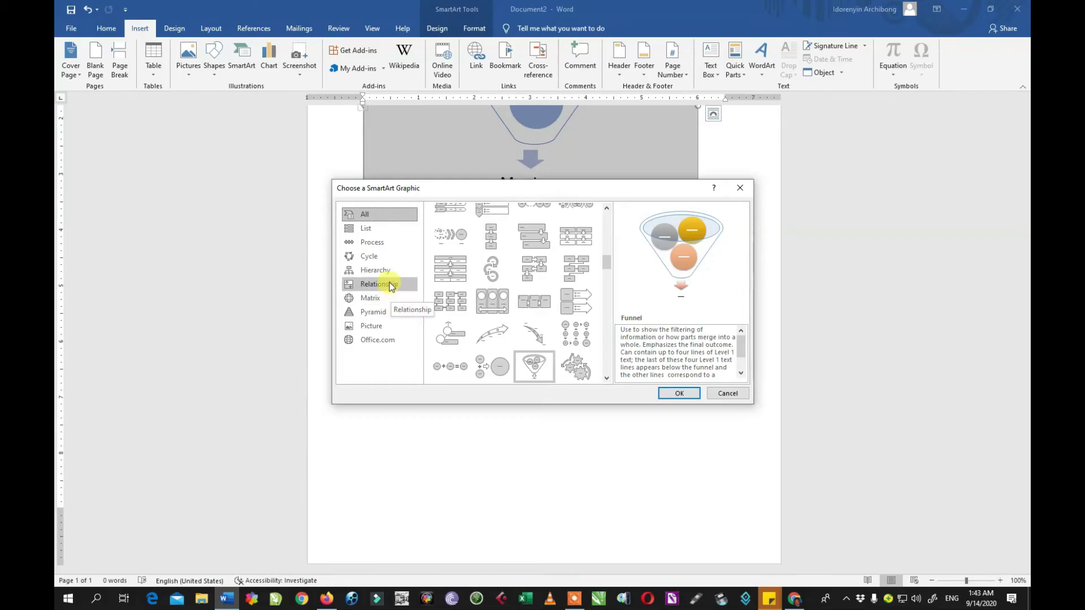
pyautogui.click(379, 312)
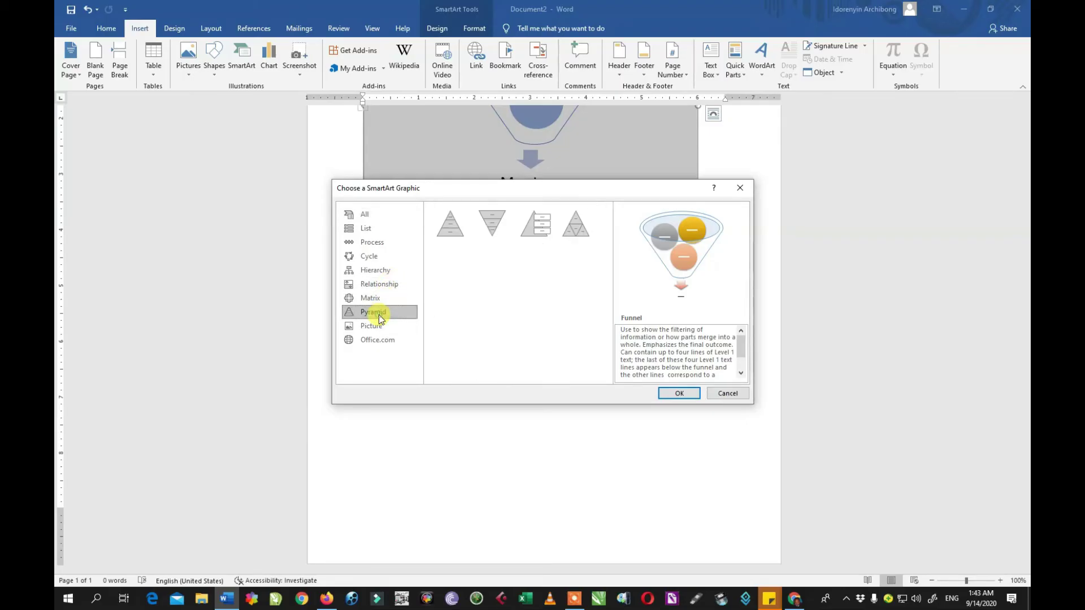
pyautogui.click(678, 394)
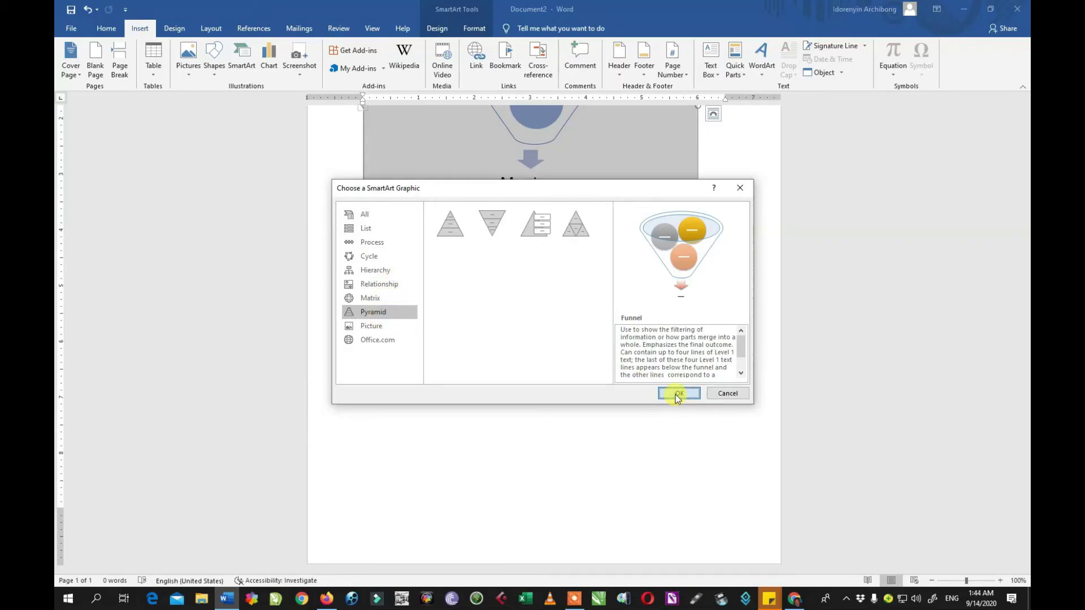
pyautogui.click(491, 226)
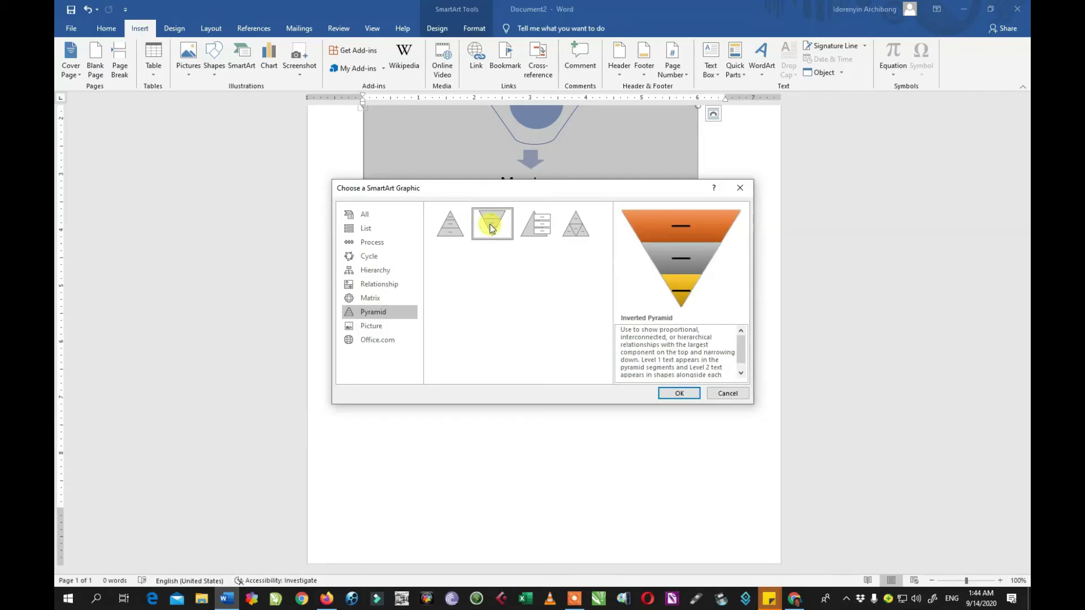
pyautogui.click(678, 394)
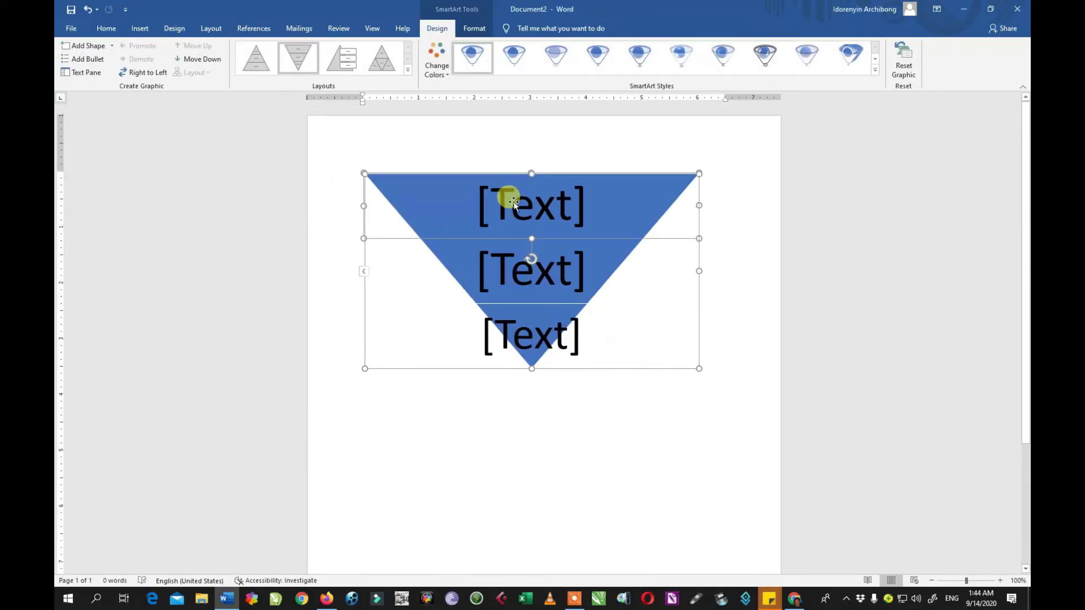
# Type grass, goat and lion into the pyramid's top, middle and bottom layers.
pyautogui.click(504, 197)
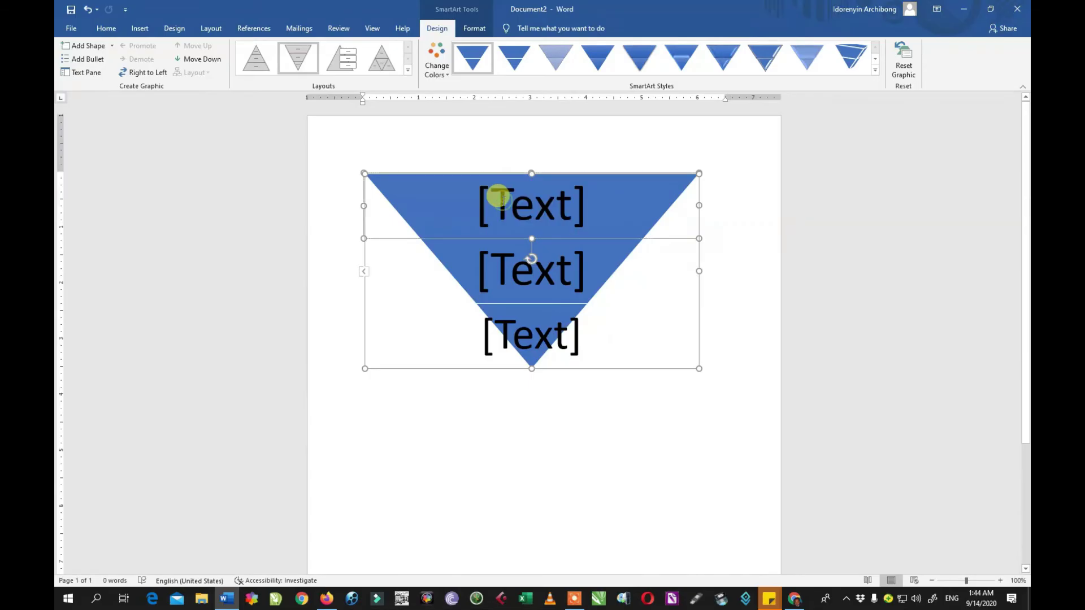
pyautogui.write('g')
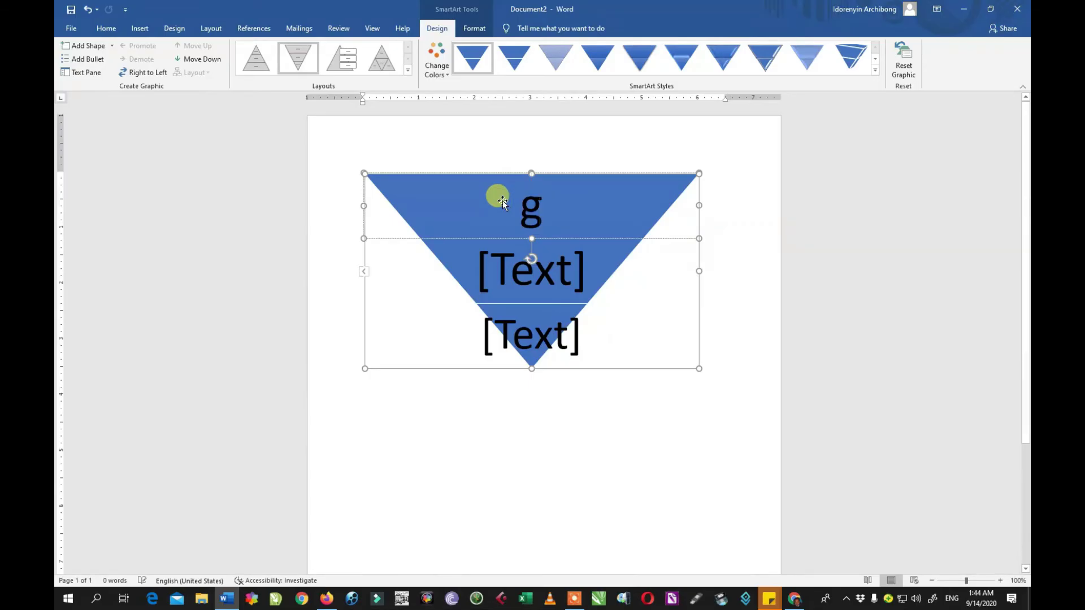
pyautogui.write('rass')
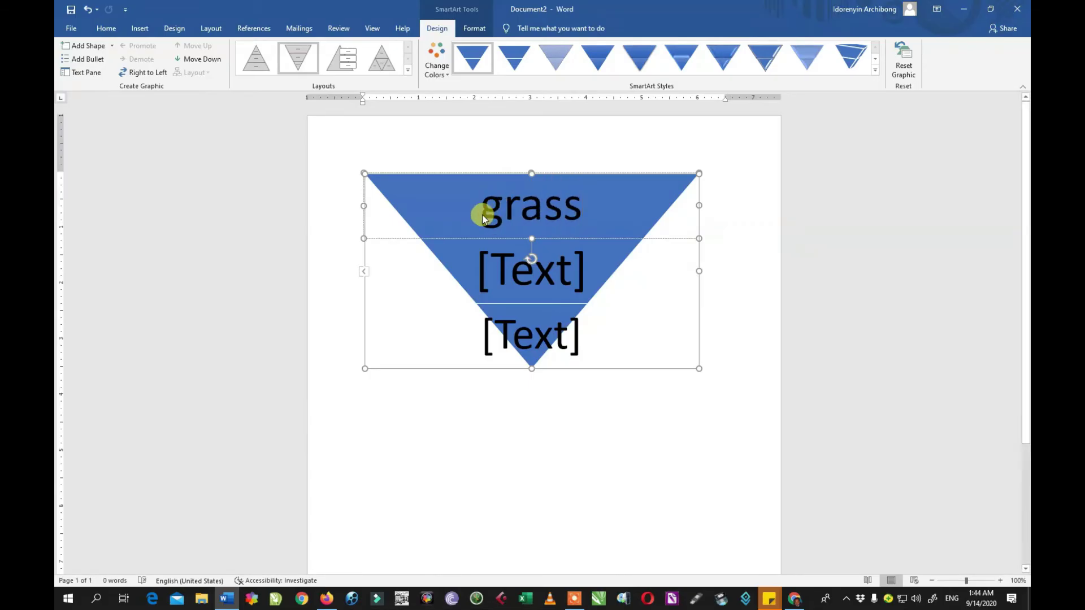
pyautogui.click(511, 266)
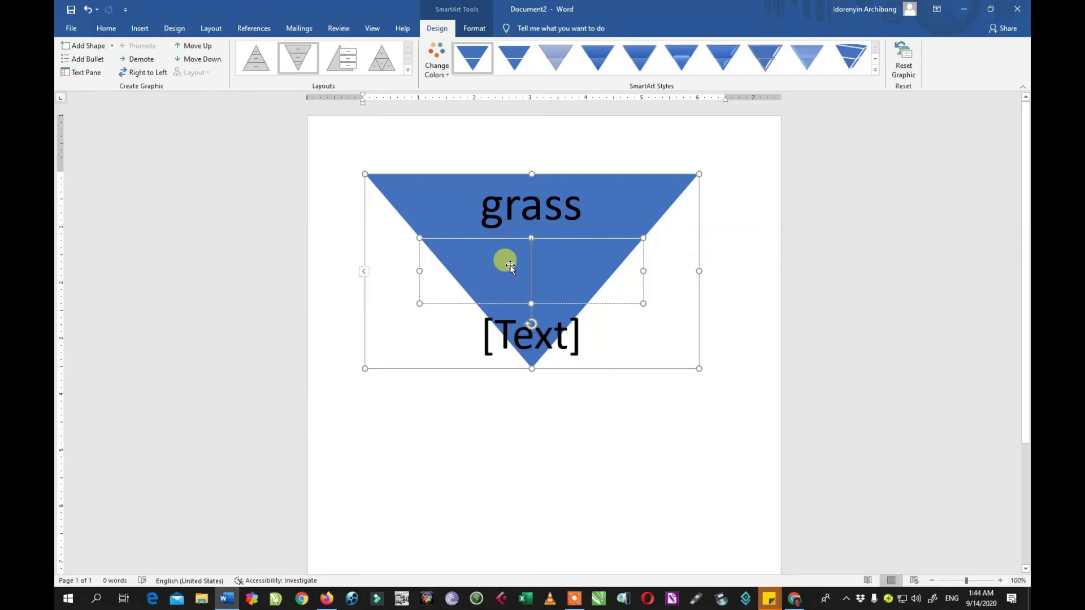
pyautogui.write('goat')
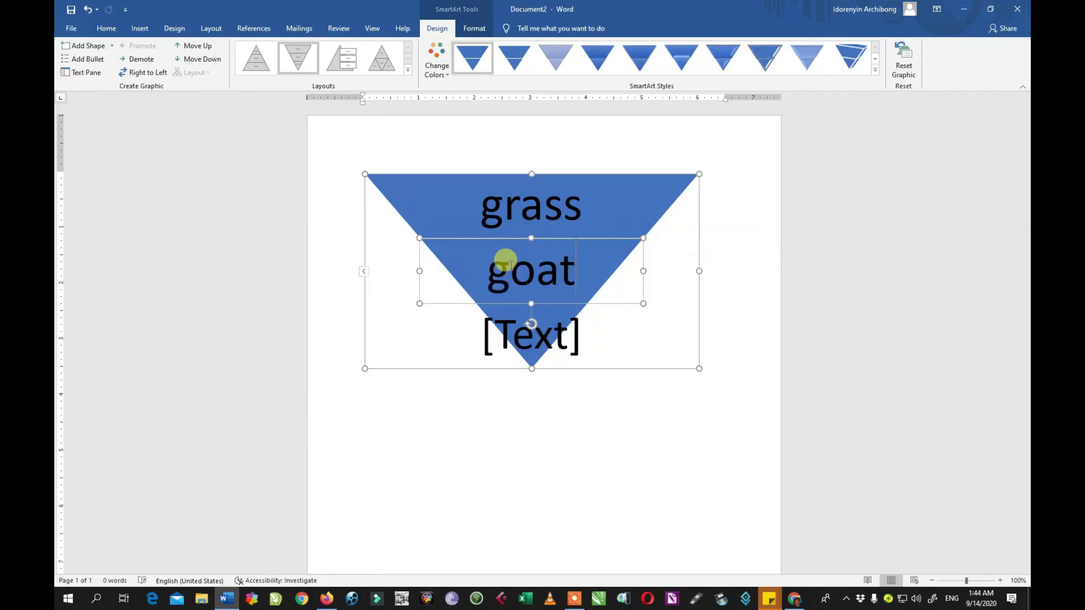
pyautogui.click(512, 321)
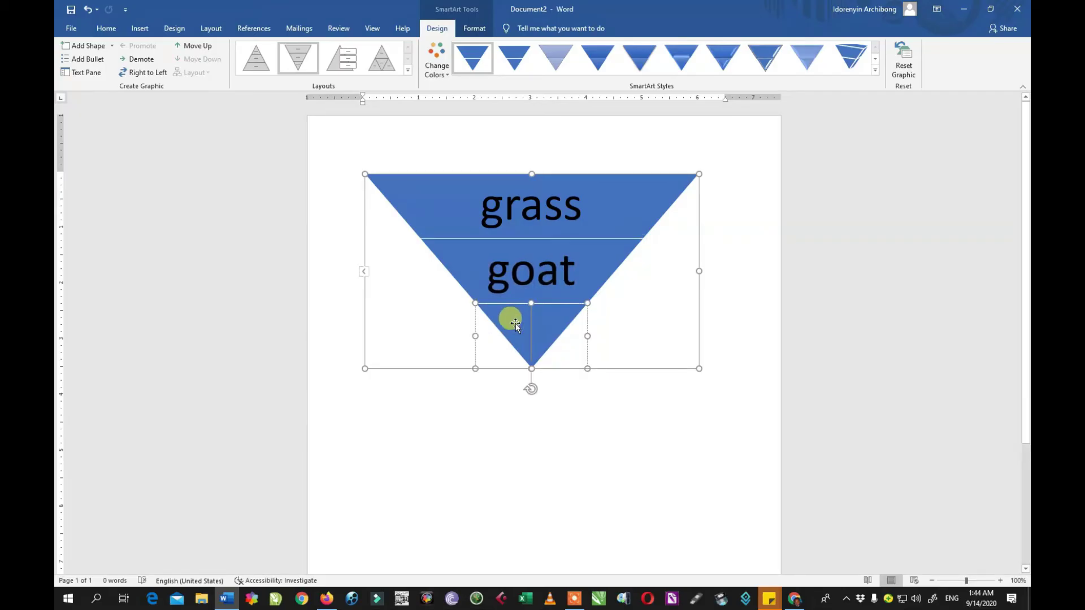
pyautogui.write('lion')
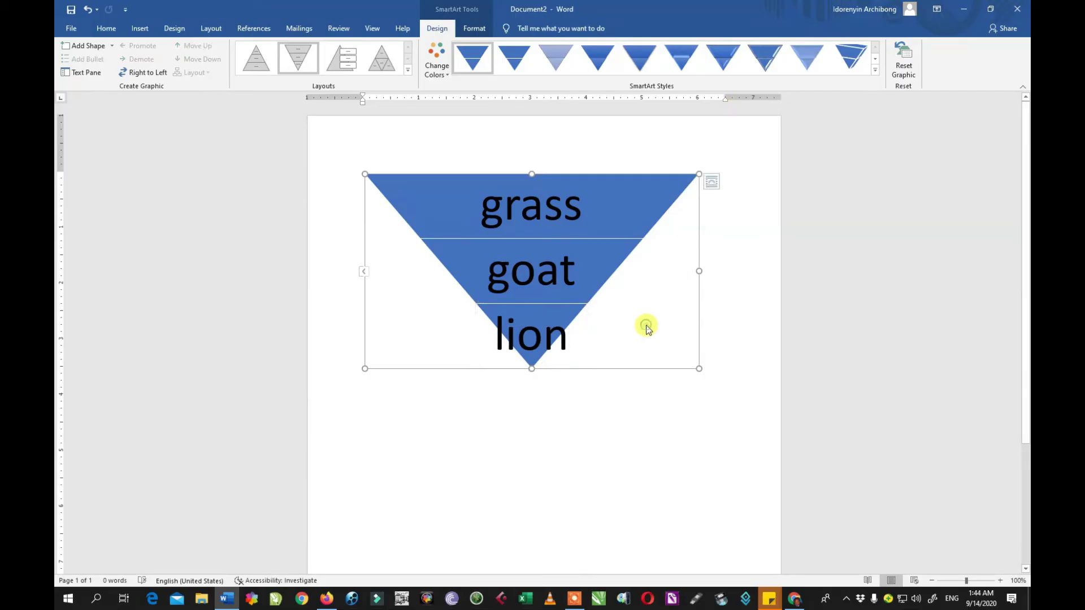
# Apply a 3-D bevel SmartArt style and the colourful orange-to-grey colour scheme.
pyautogui.click(562, 249)
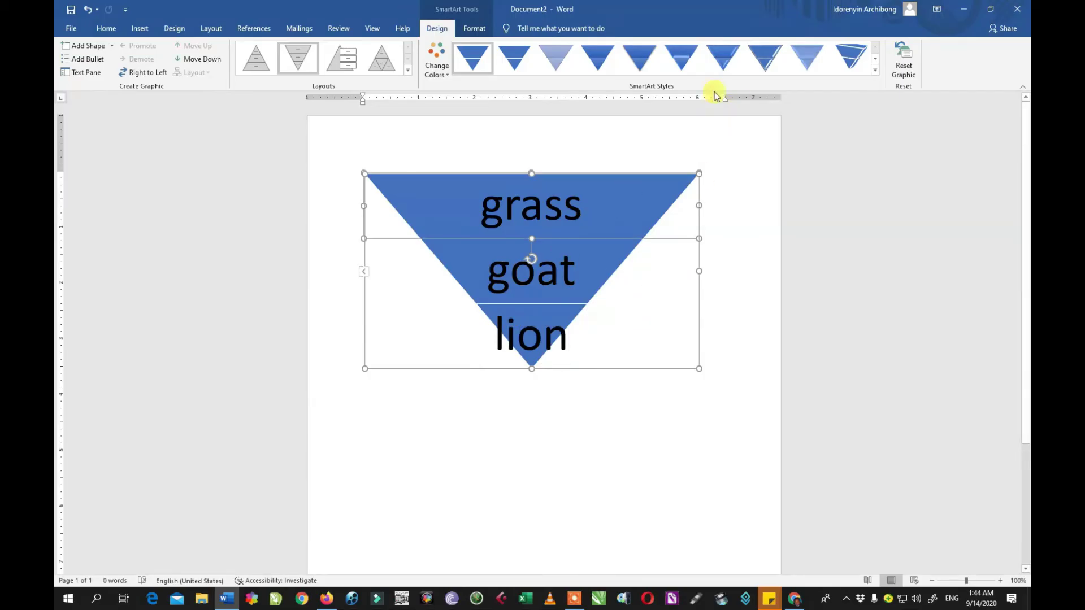
pyautogui.click(723, 57)
pyautogui.click(408, 70)
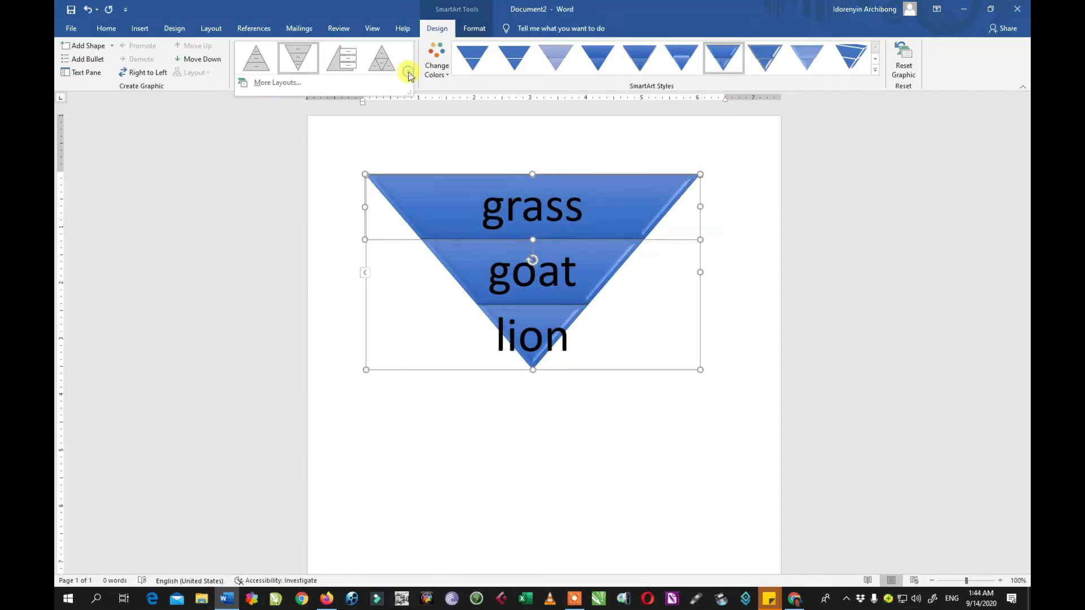
pyautogui.click(438, 67)
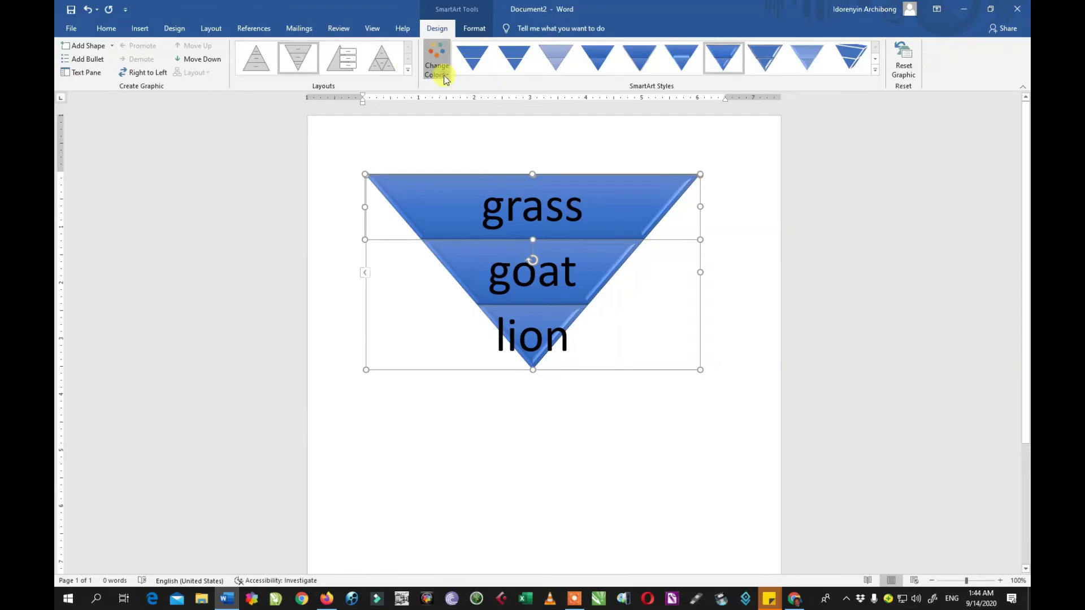
pyautogui.click(489, 153)
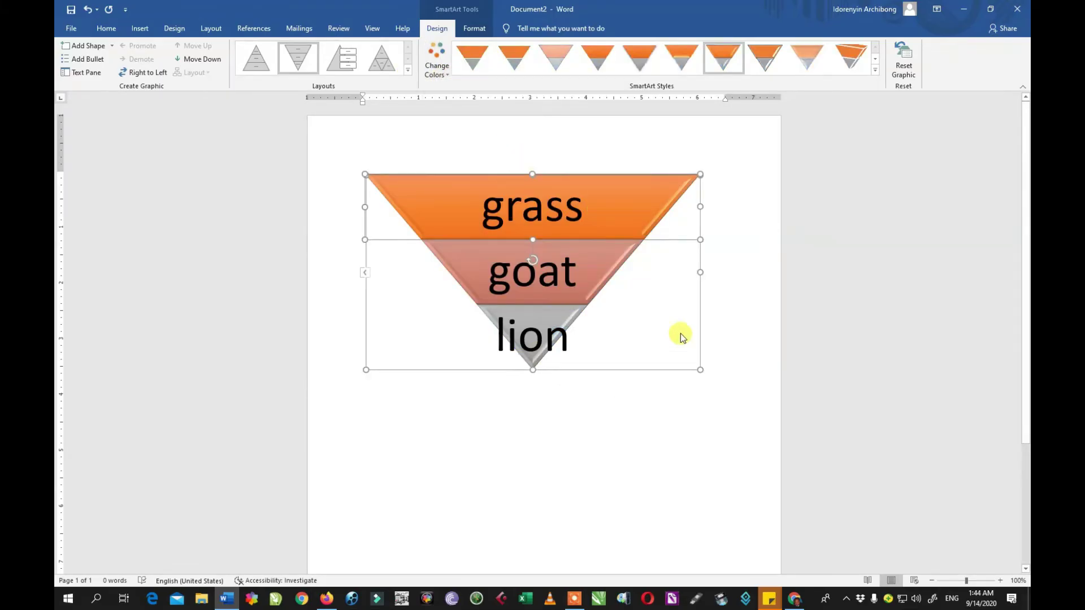
pyautogui.scroll(-1, 858, 138)
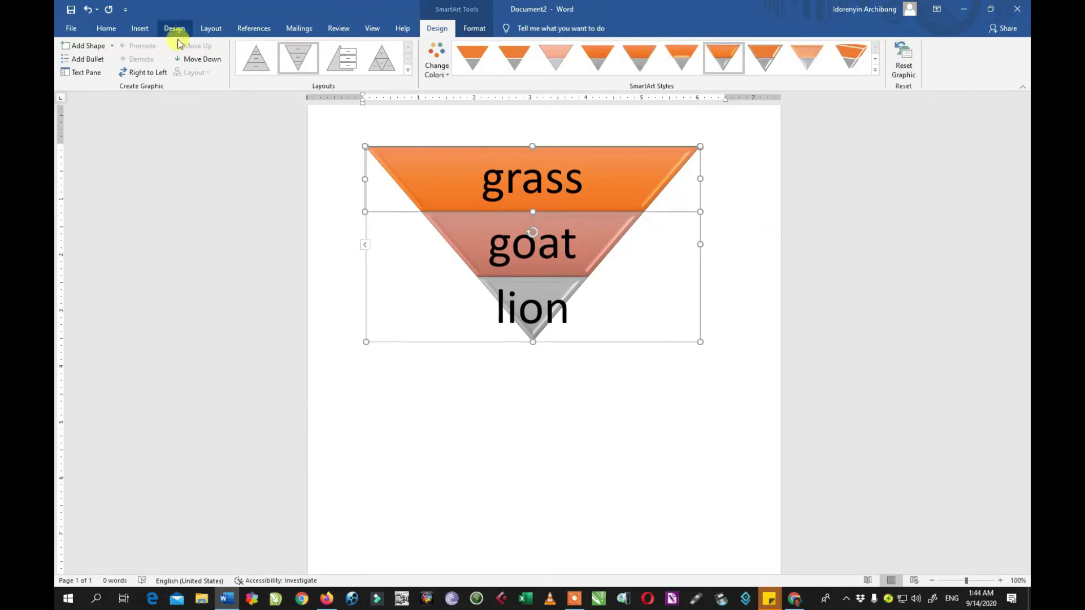
# Deselect the pyramid diagram and scroll down below it.
pyautogui.click(139, 28)
pyautogui.scroll(-4, 415, 232)
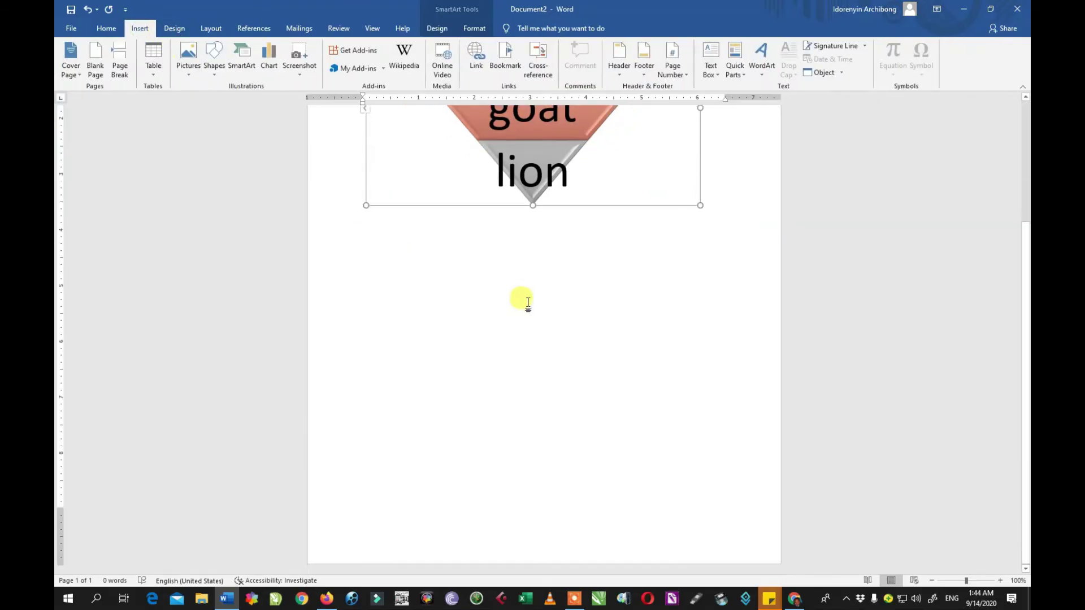
pyautogui.moveTo(485, 308); pyautogui.dragTo(427, 282)
pyautogui.click(418, 274)
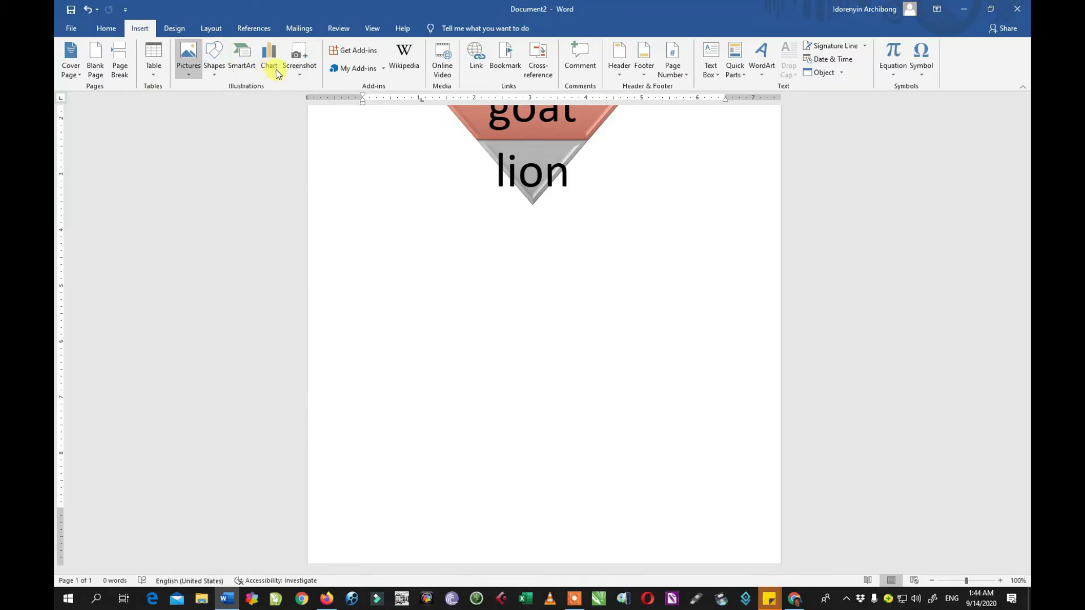
pyautogui.scroll(-1, 273, 60)
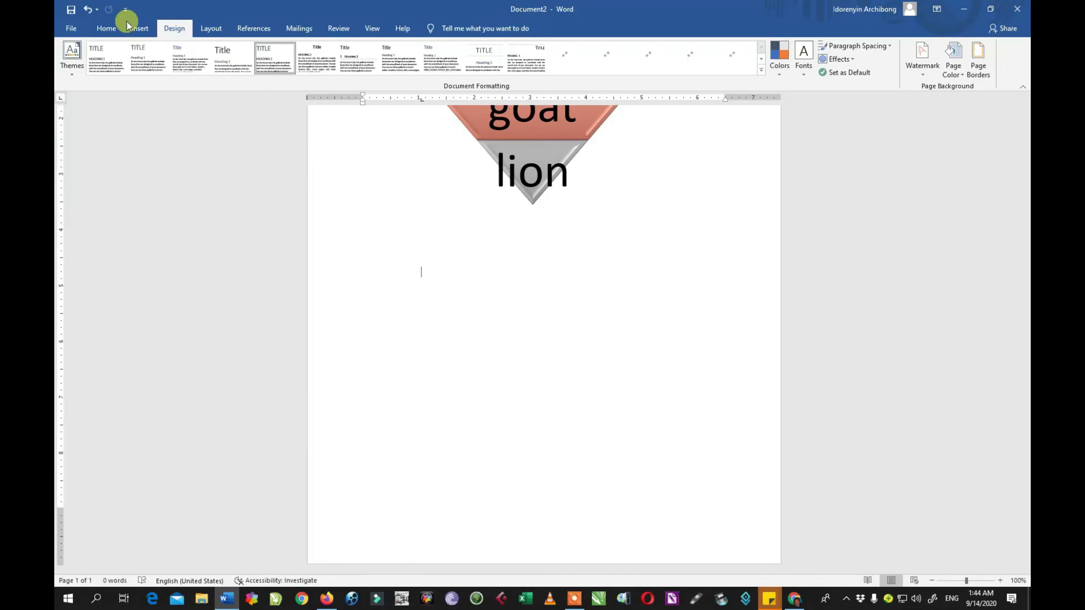
# Browse the chart types and insert a Pie chart.
pyautogui.click(141, 31)
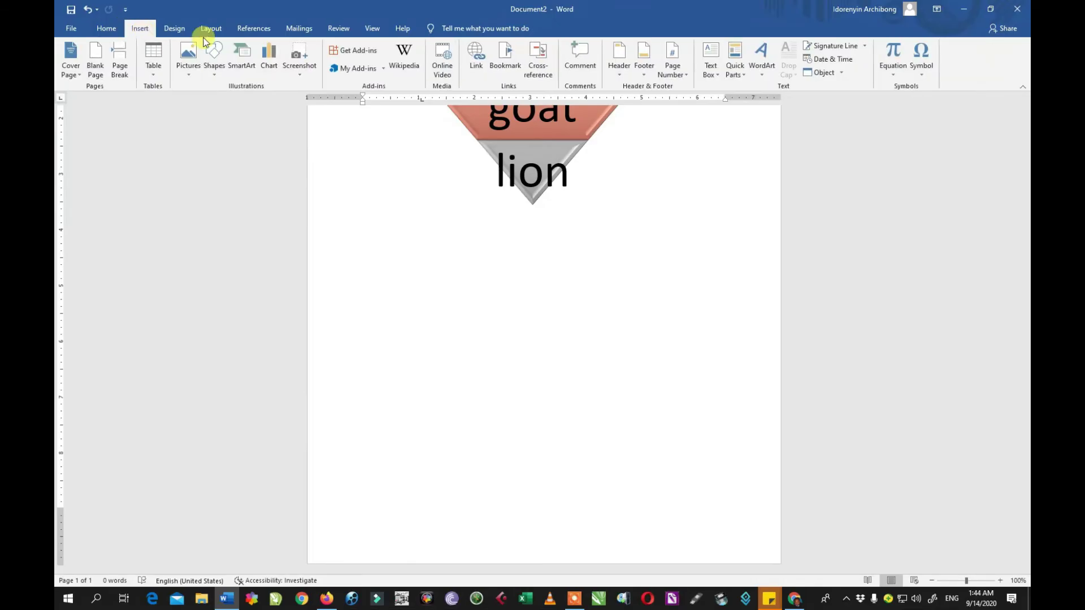
pyautogui.click(269, 54)
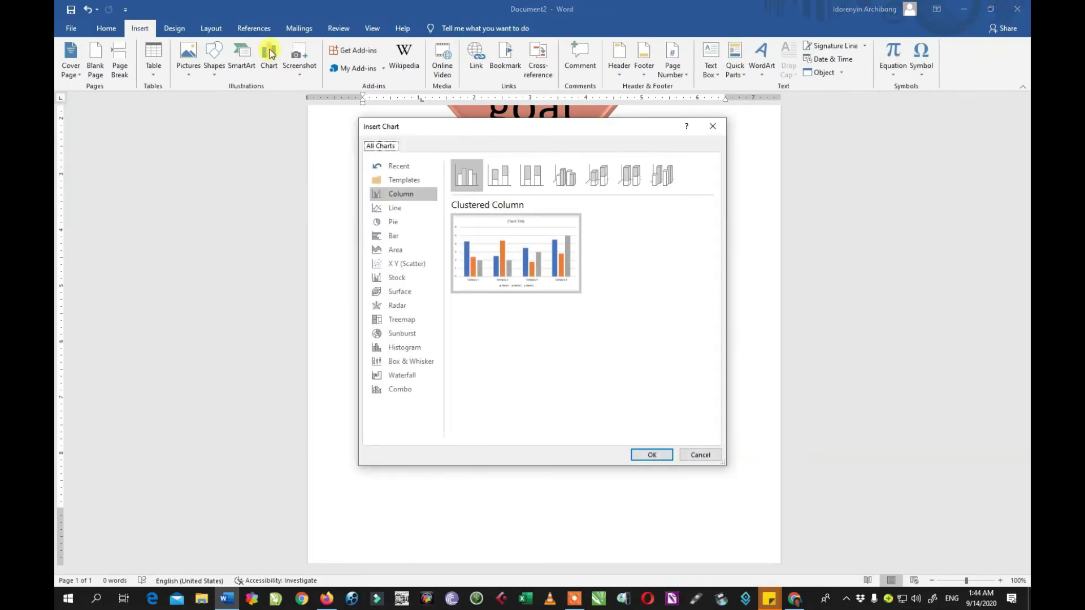
pyautogui.click(396, 208)
pyautogui.click(394, 236)
pyautogui.click(401, 265)
pyautogui.click(399, 304)
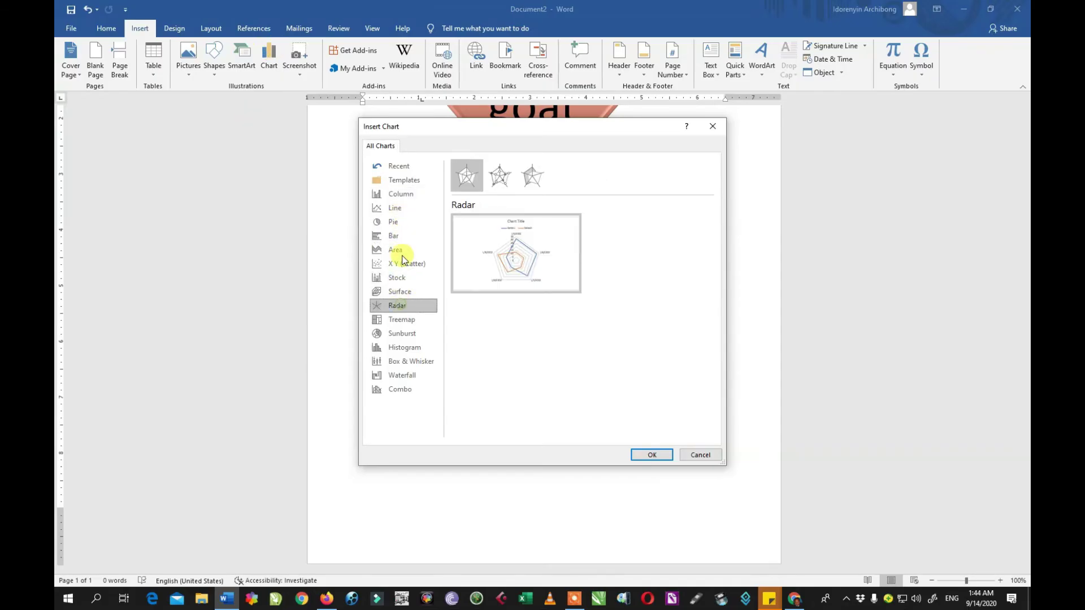
pyautogui.click(396, 250)
pyautogui.click(396, 208)
pyautogui.click(401, 194)
pyautogui.click(401, 180)
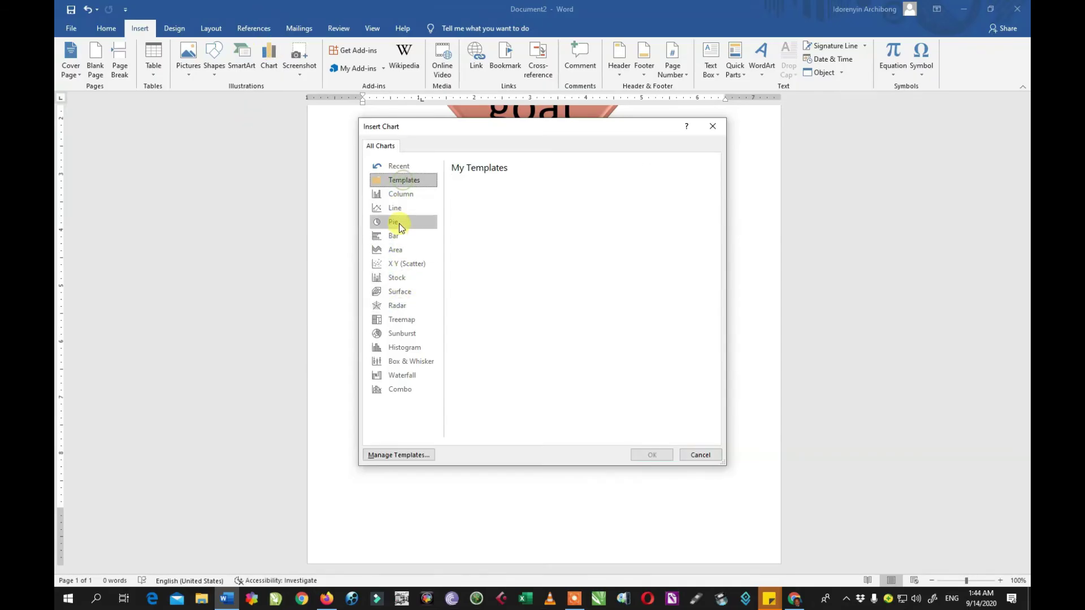
pyautogui.click(394, 222)
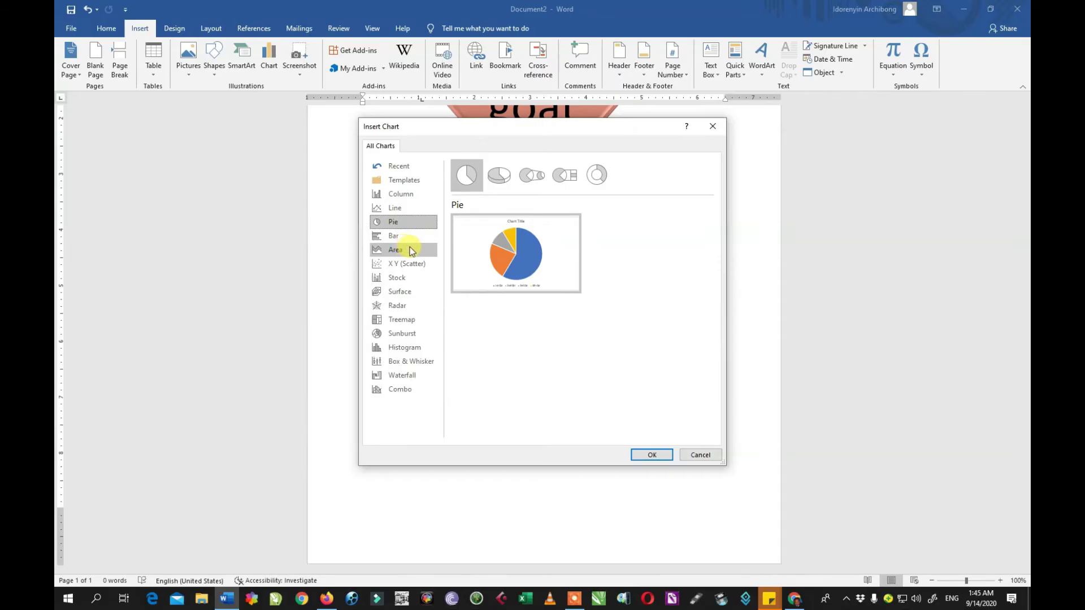
pyautogui.click(412, 277)
pyautogui.click(404, 236)
pyautogui.click(648, 455)
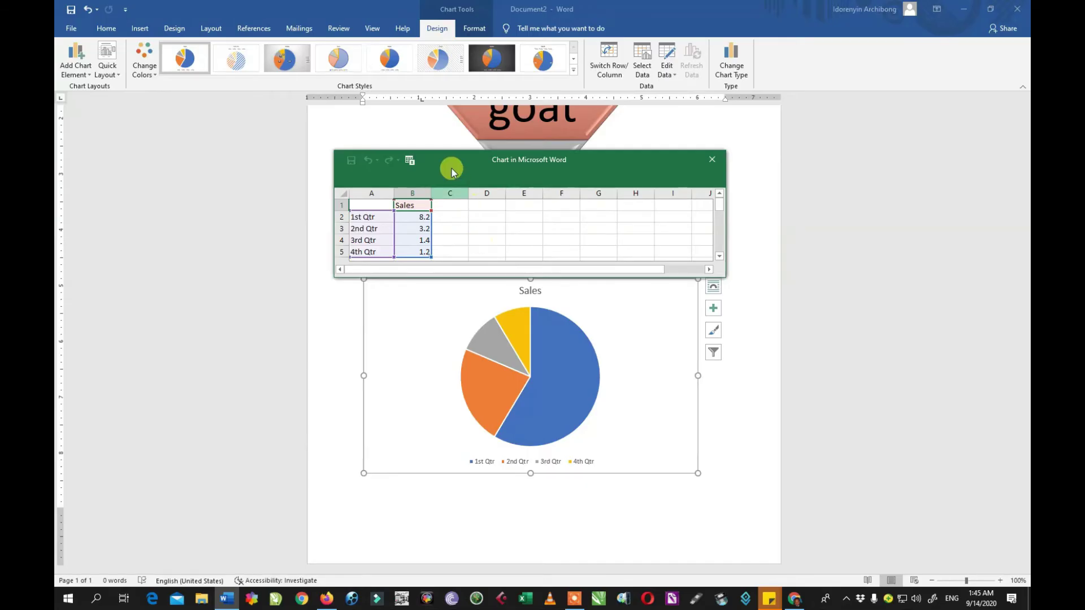
# Make the Sales chart's data sheet window taller to show more rows.
pyautogui.moveTo(461, 148); pyautogui.dragTo(464, 125)
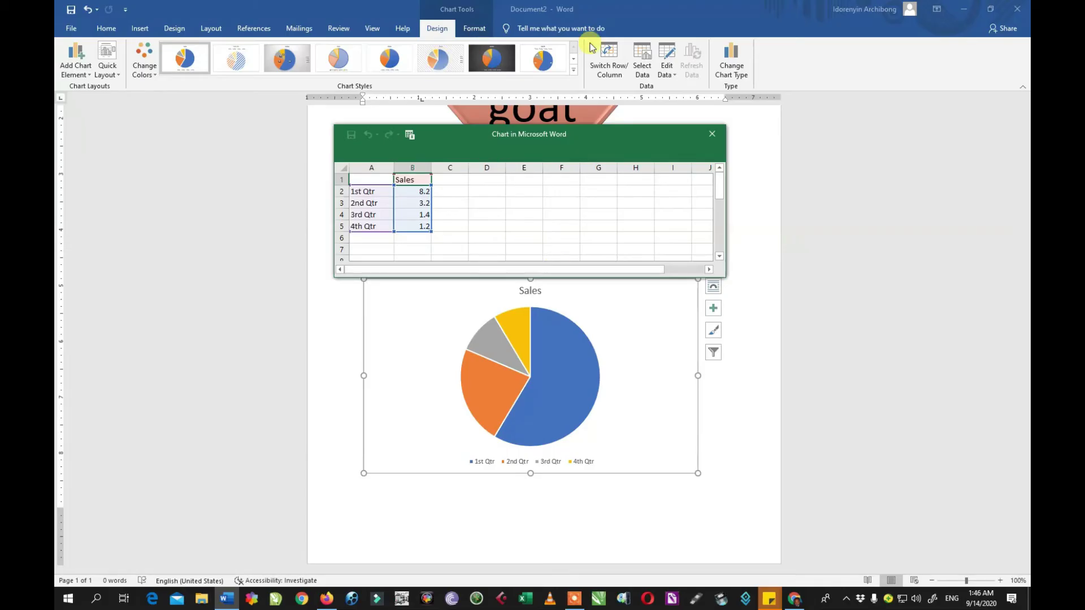
# Change the Sales pie chart to a Sunburst chart and close its data sheet.
pyautogui.click(732, 63)
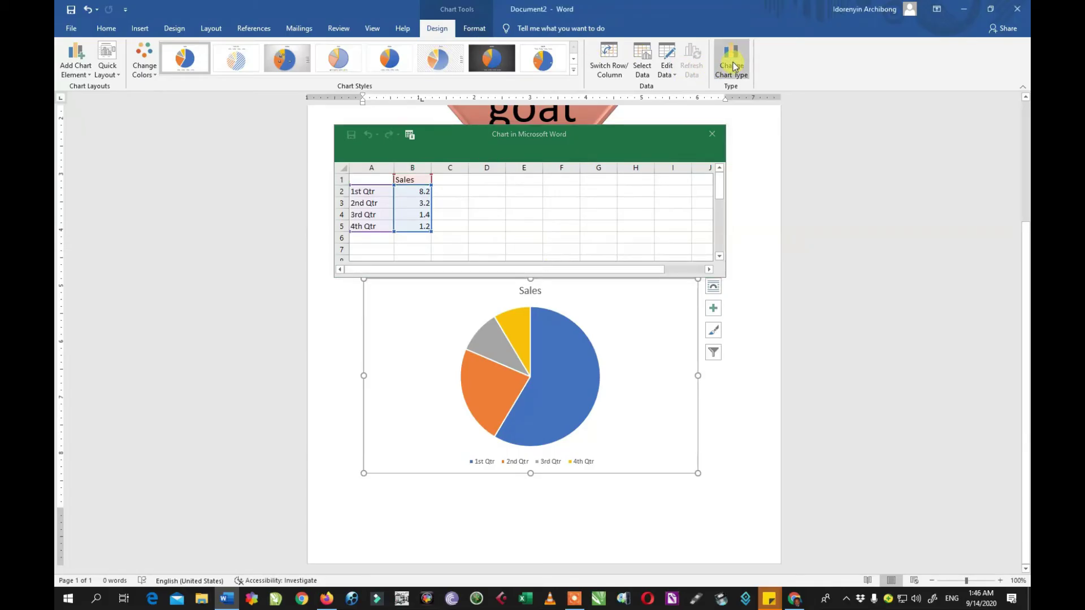
pyautogui.click(740, 74)
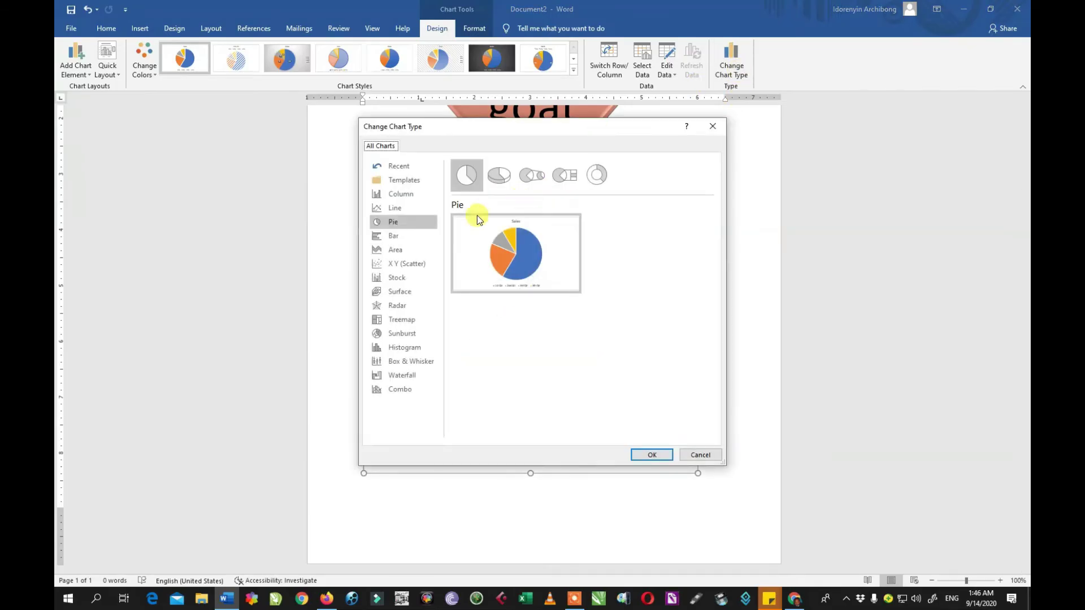
pyautogui.click(392, 237)
pyautogui.click(393, 321)
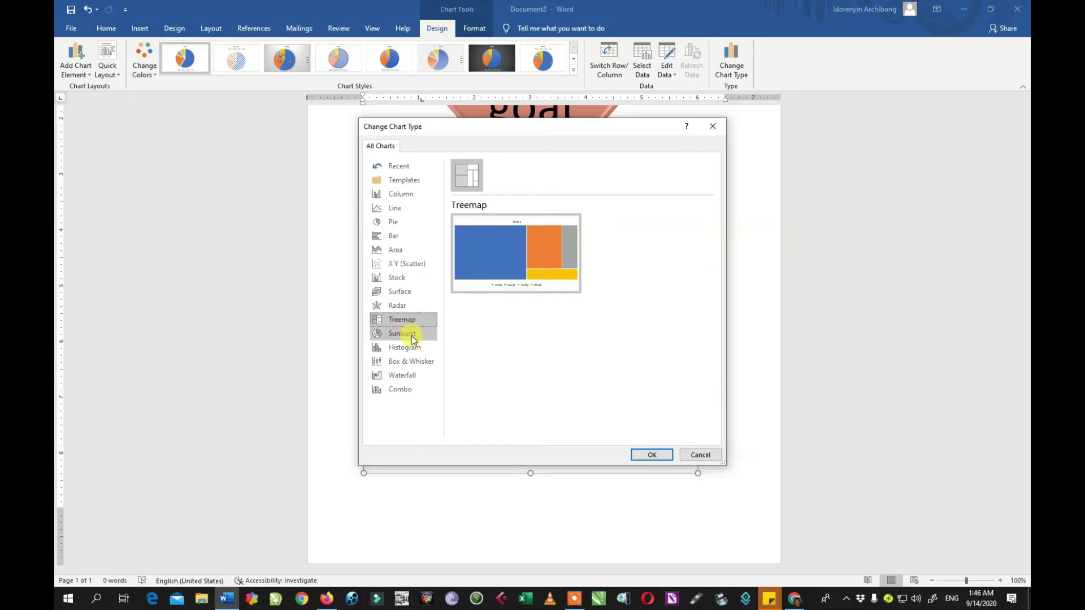
pyautogui.click(412, 335)
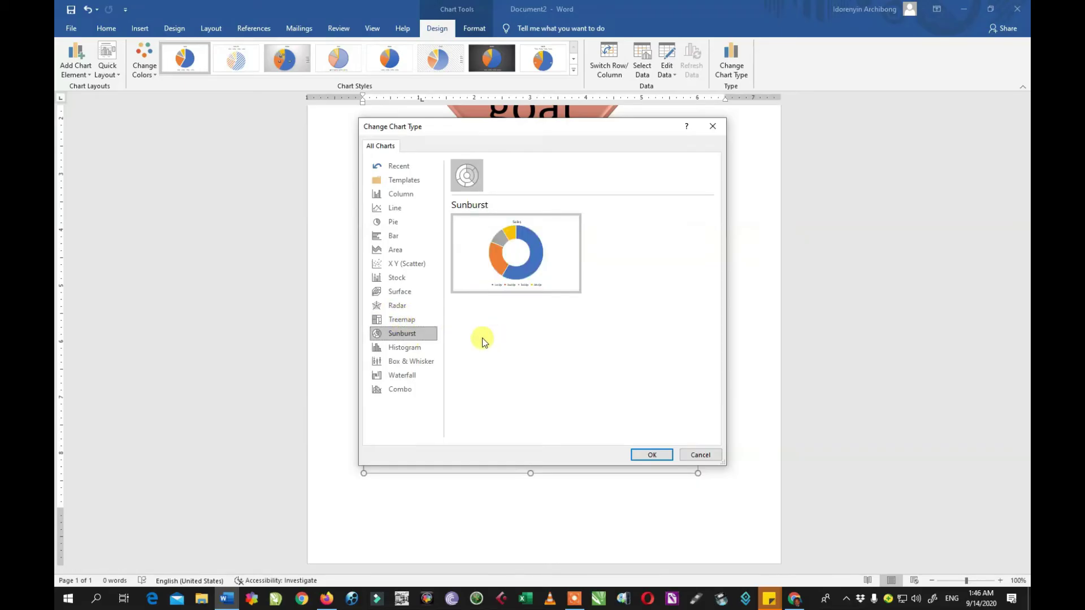
pyautogui.click(652, 455)
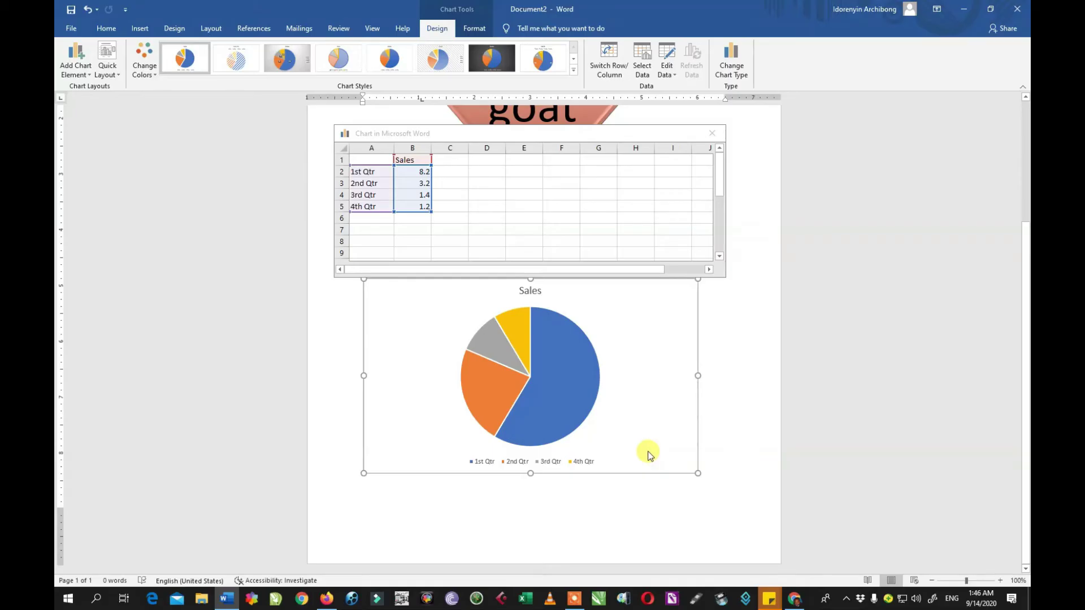
pyautogui.click(416, 191)
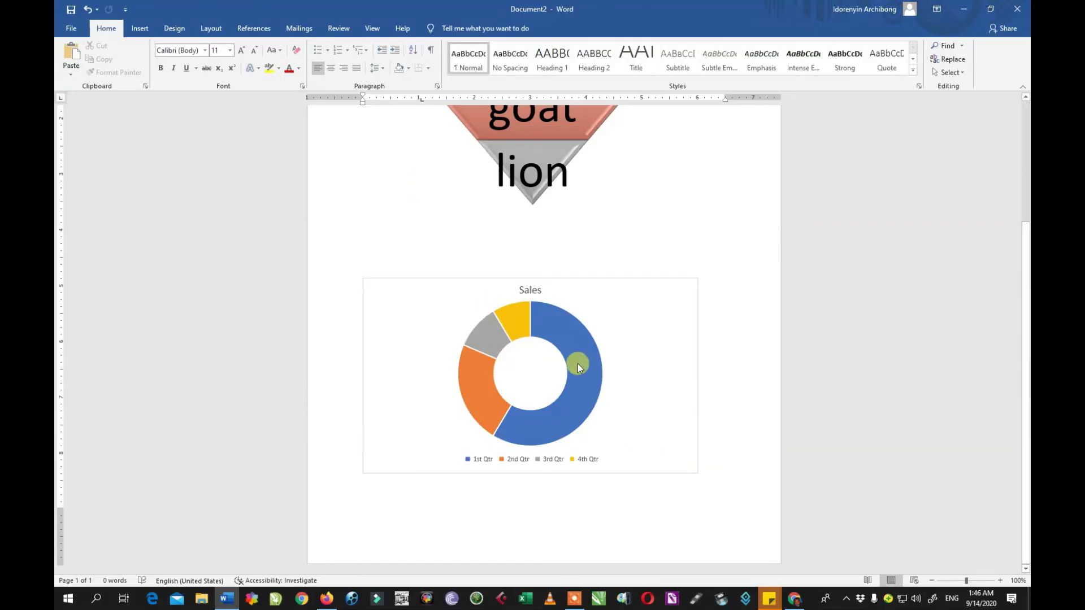
# Insert a screen clipping of the Lorem Ipsum web page's text area.
pyautogui.click(140, 29)
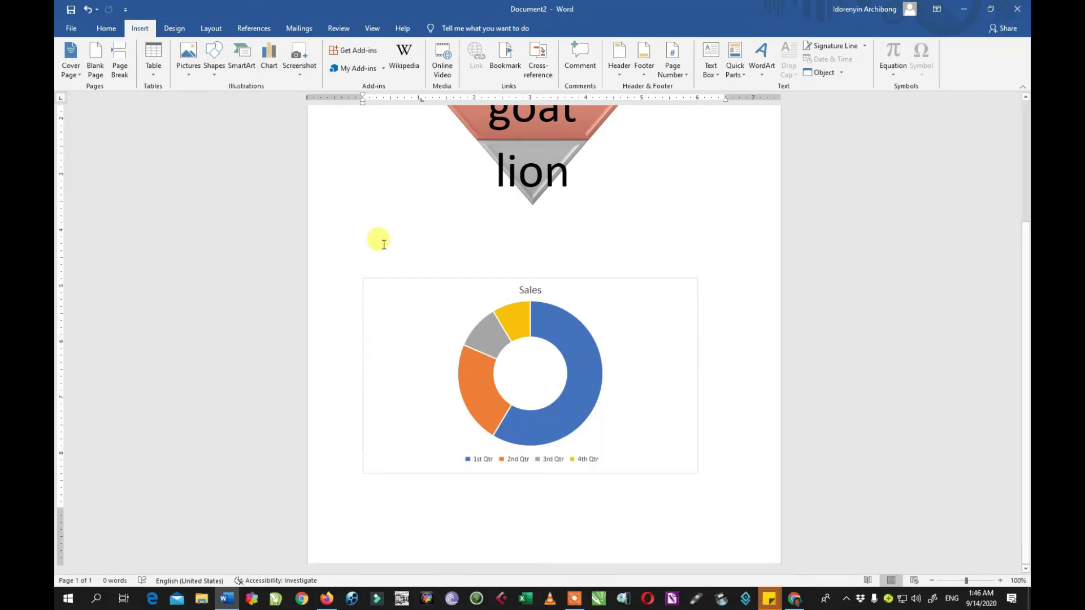
pyautogui.click(300, 77)
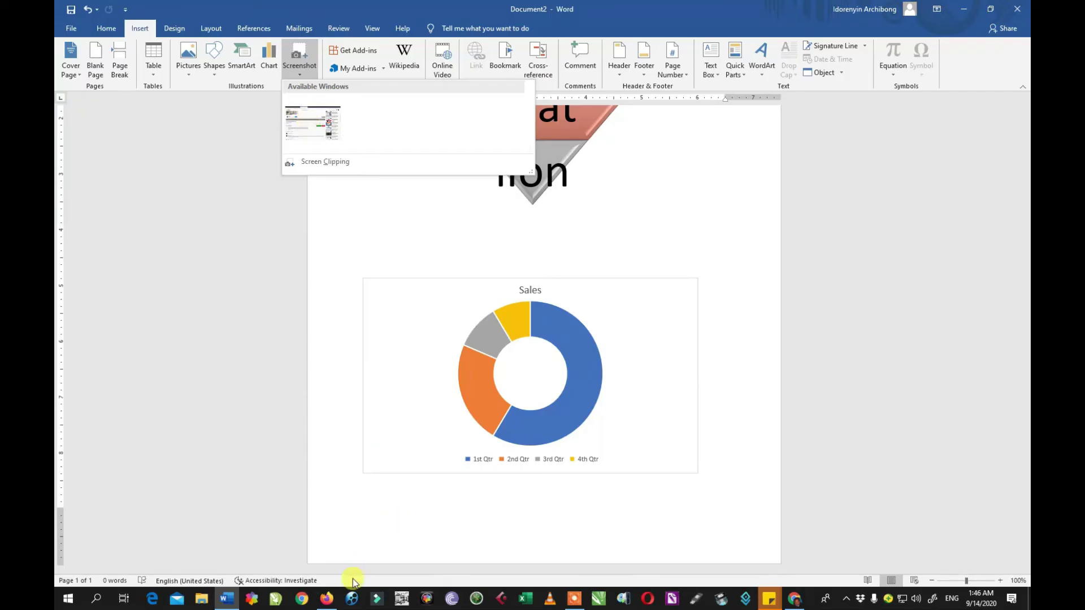
pyautogui.click(328, 600)
pyautogui.click(332, 602)
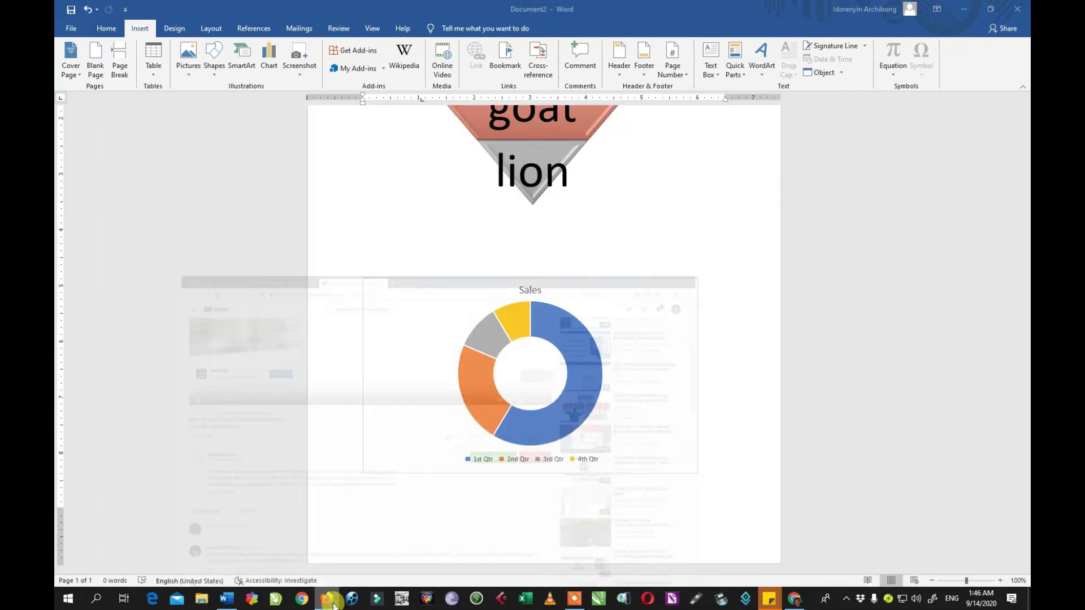
pyautogui.click(303, 76)
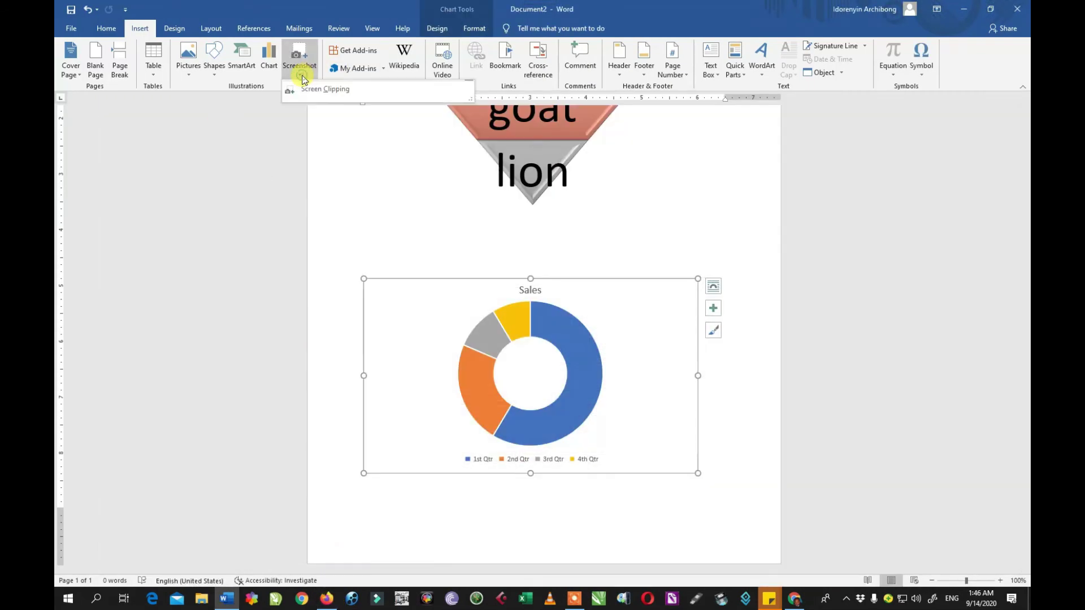
pyautogui.click(300, 74)
pyautogui.click(300, 72)
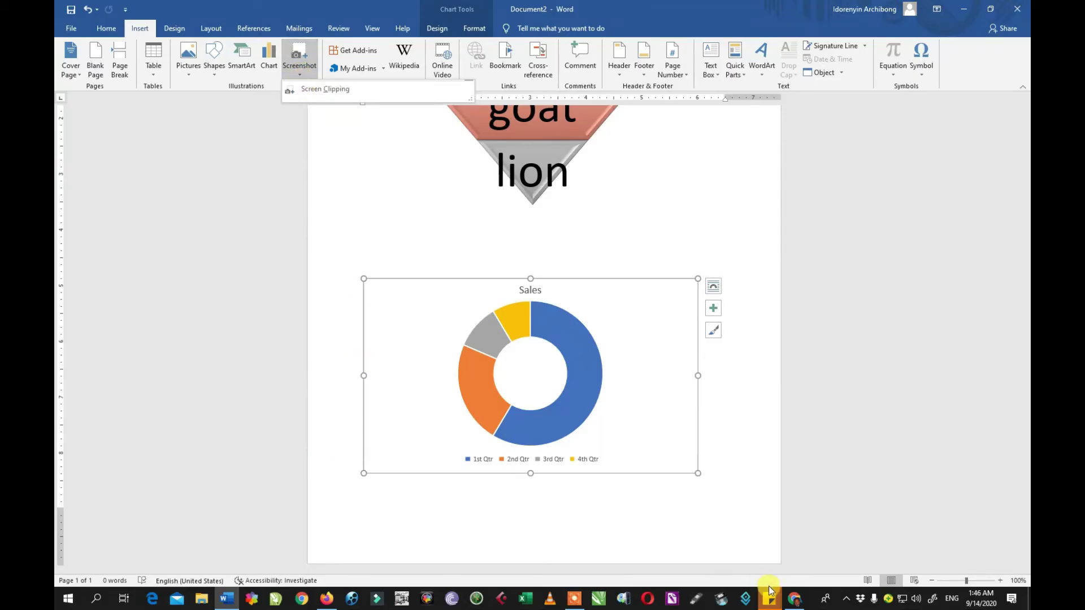
pyautogui.click(793, 599)
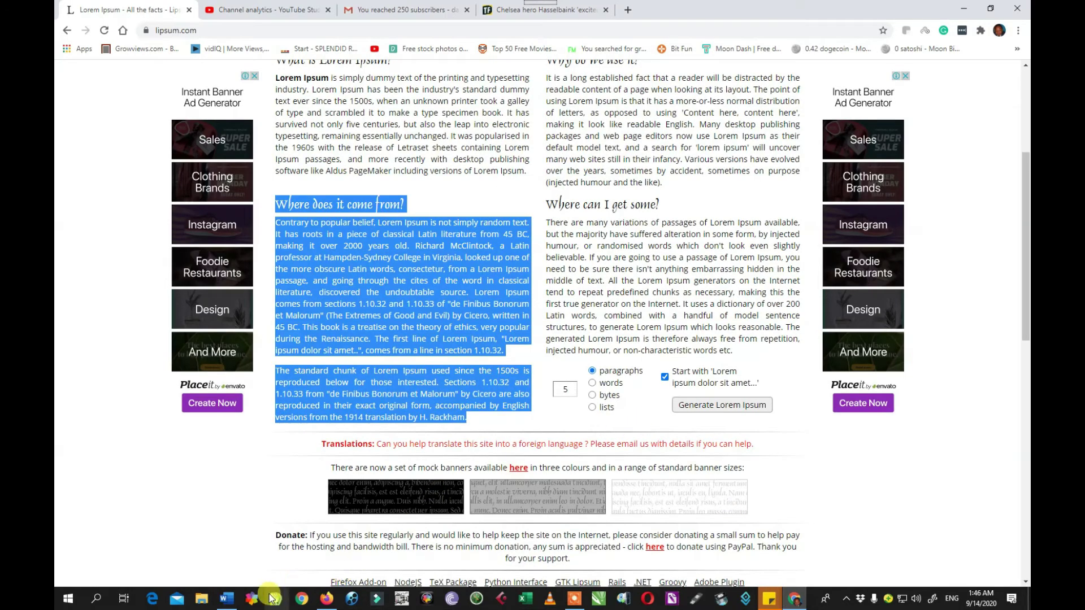
pyautogui.click(233, 600)
pyautogui.click(299, 72)
pyautogui.click(307, 89)
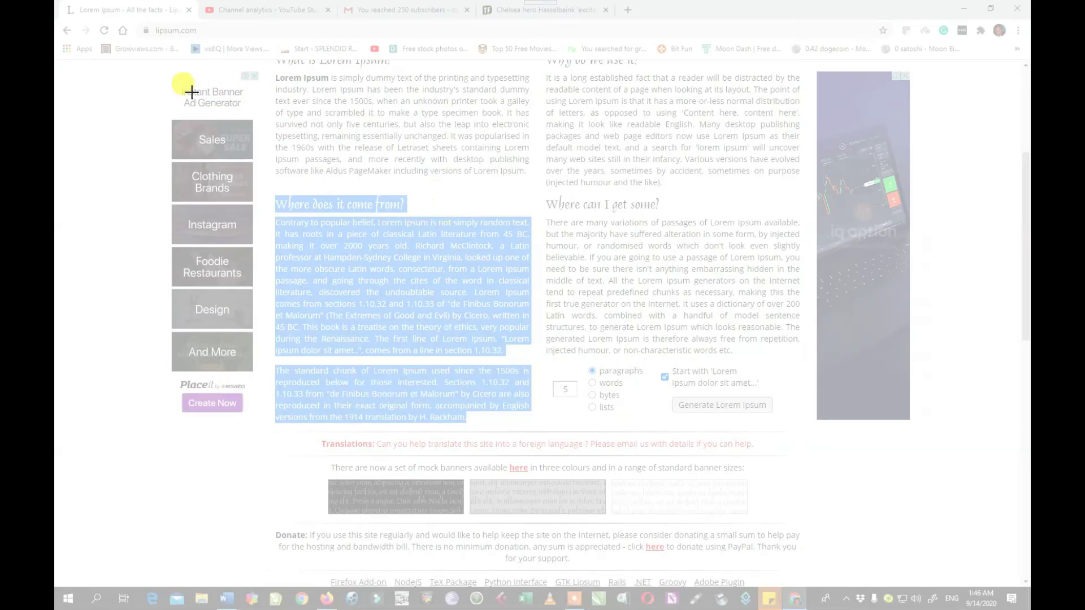
pyautogui.moveTo(146, 77); pyautogui.dragTo(785, 435)
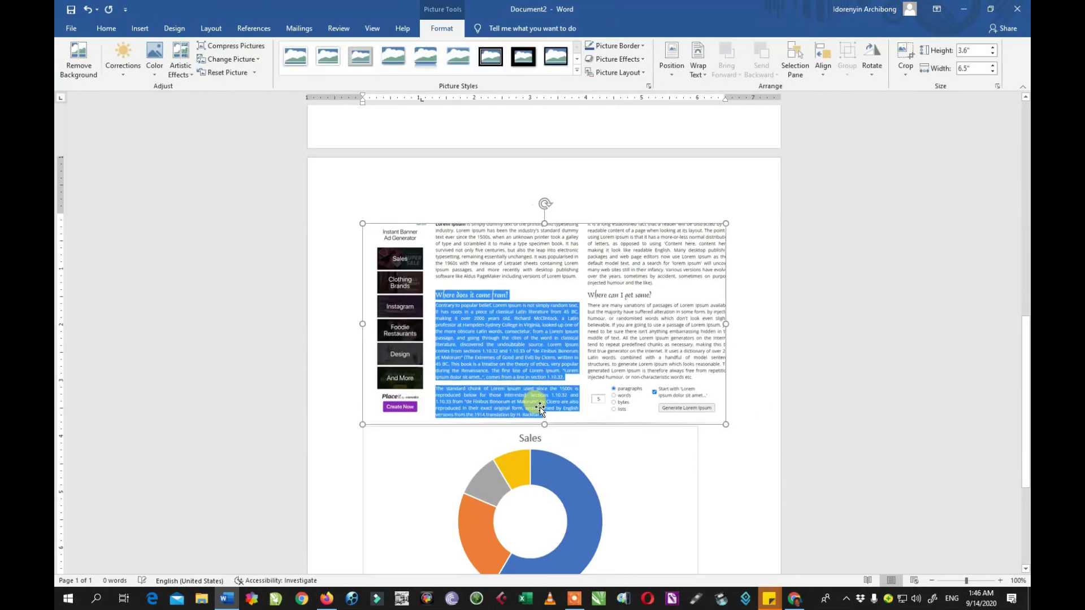
# Select everything in the document and delete the picture and Sales chart.
pyautogui.scroll(-2, 564, 345)
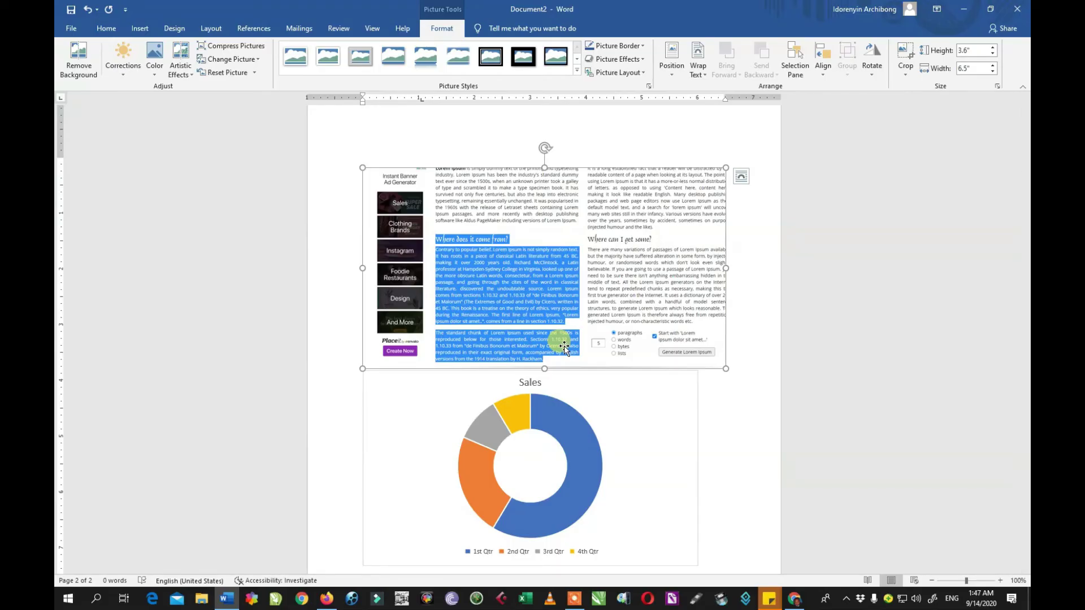
pyautogui.scroll(-5, 543, 390)
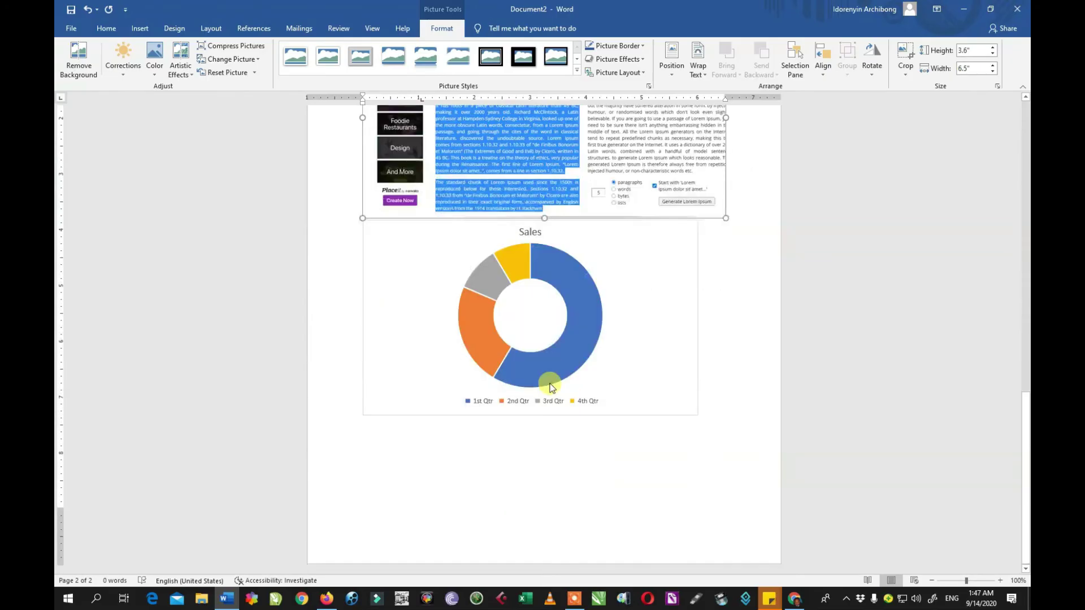
pyautogui.scroll(8, 650, 357)
pyautogui.scroll(-4, 634, 375)
pyautogui.click(510, 456)
pyautogui.click(510, 456)
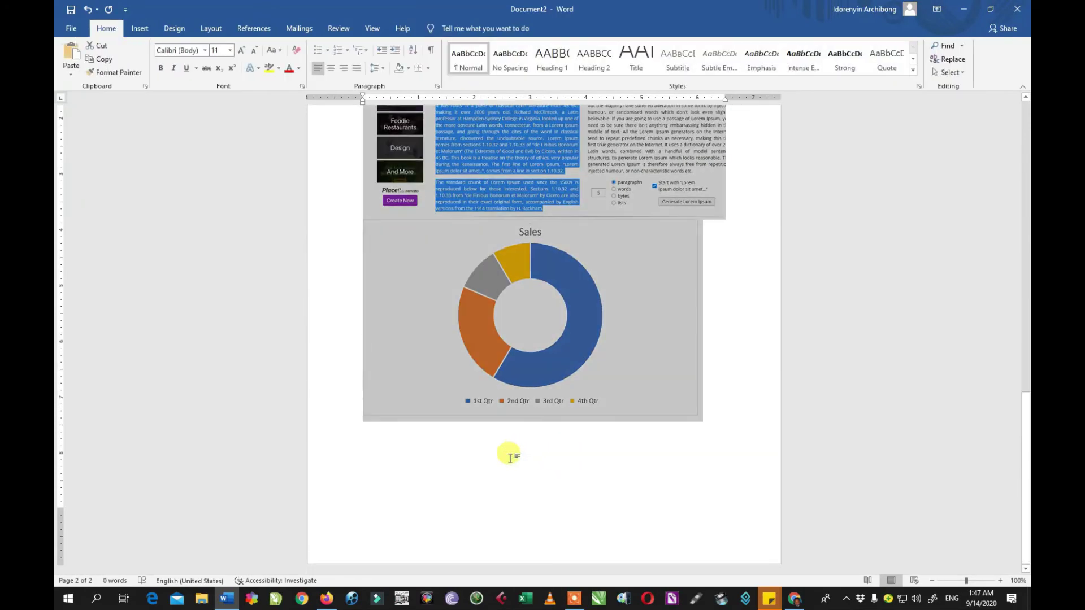
pyautogui.hotkey('ctrl', 'a')
pyautogui.press('Delete')
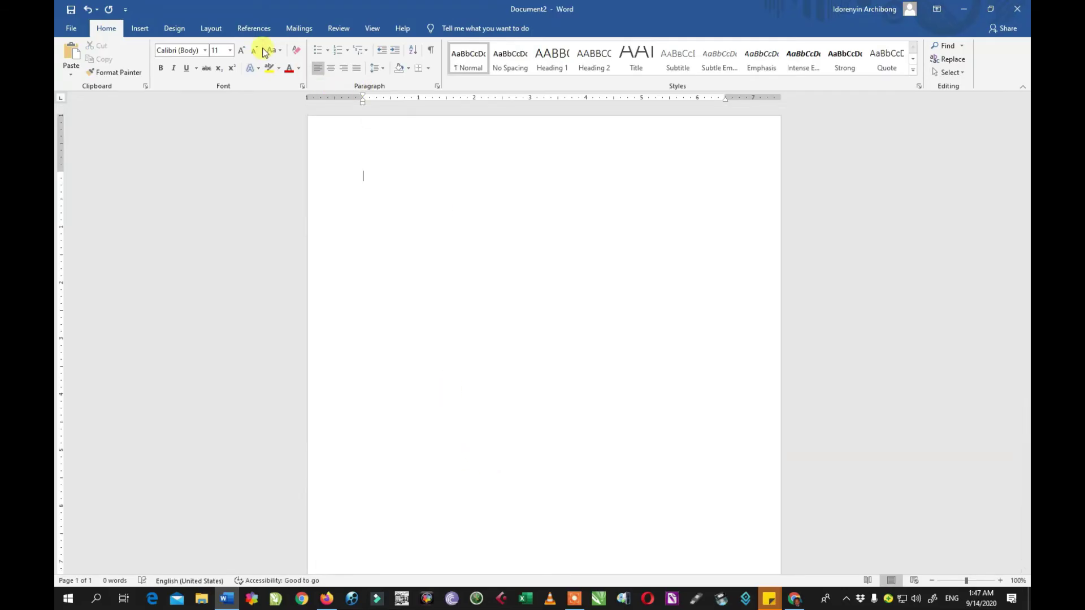
# Start a new Screenshot screen clipping from the Insert tab.
pyautogui.click(141, 28)
pyautogui.click(297, 73)
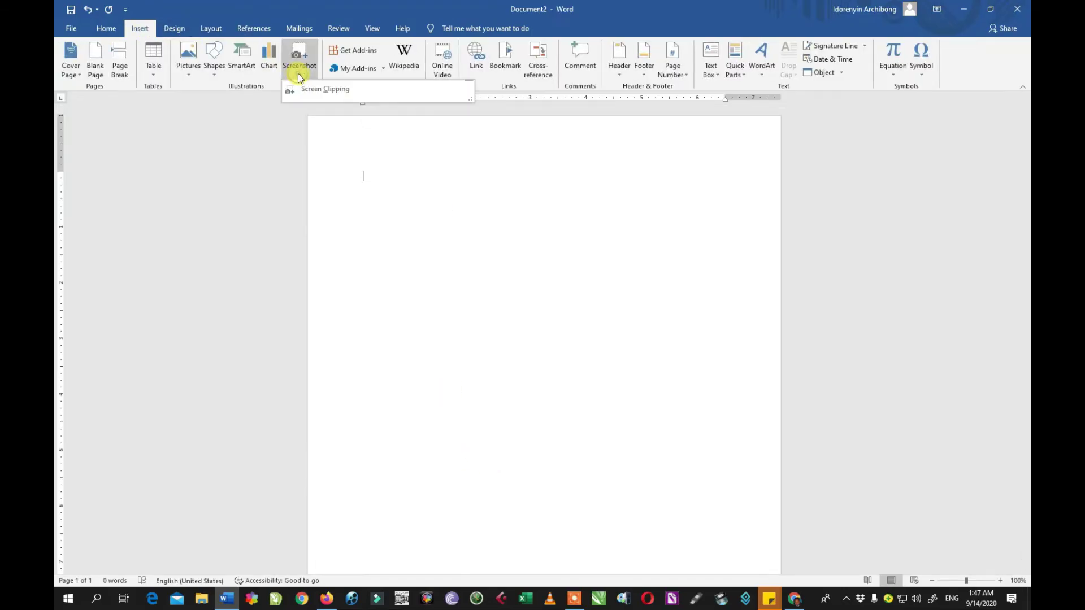
pyautogui.click(328, 89)
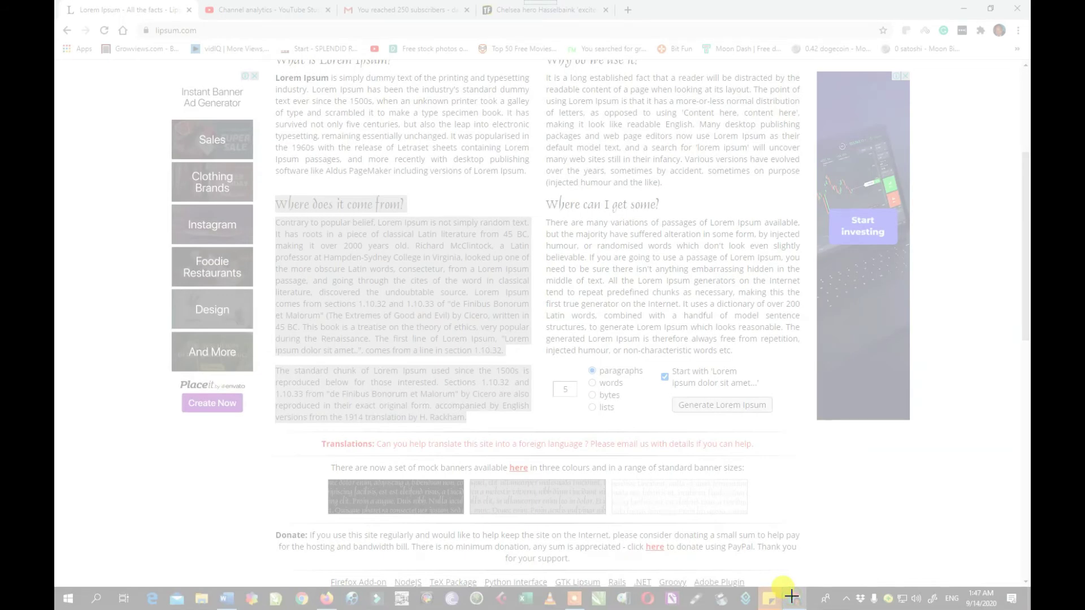
# Skip the ad on the Firefox cross-references tutorial video, then return to Word.
pyautogui.click(791, 597)
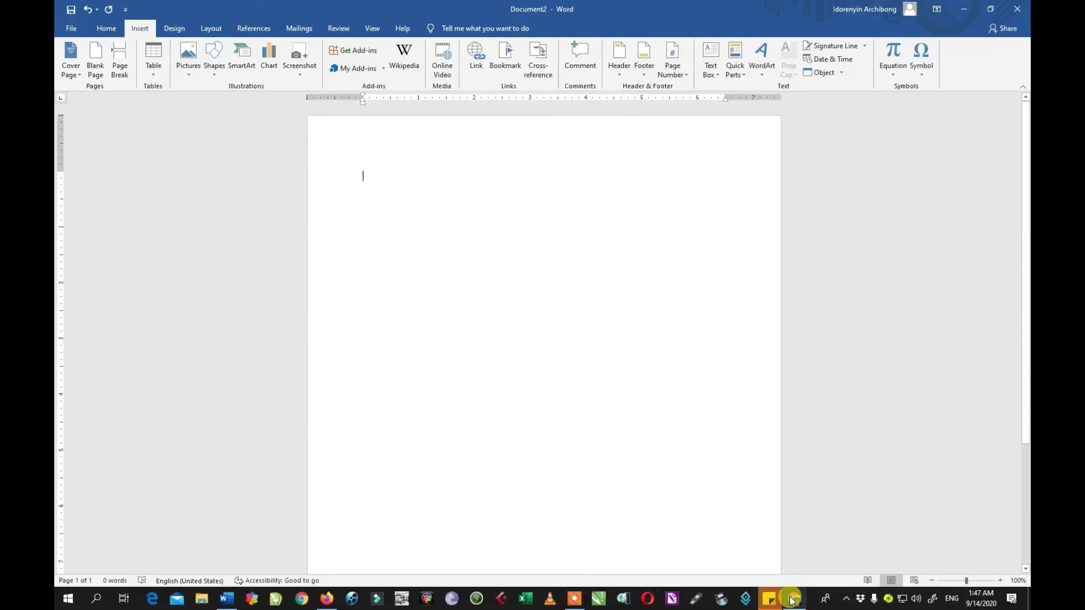
pyautogui.click(326, 598)
pyautogui.scroll(5, 381, 262)
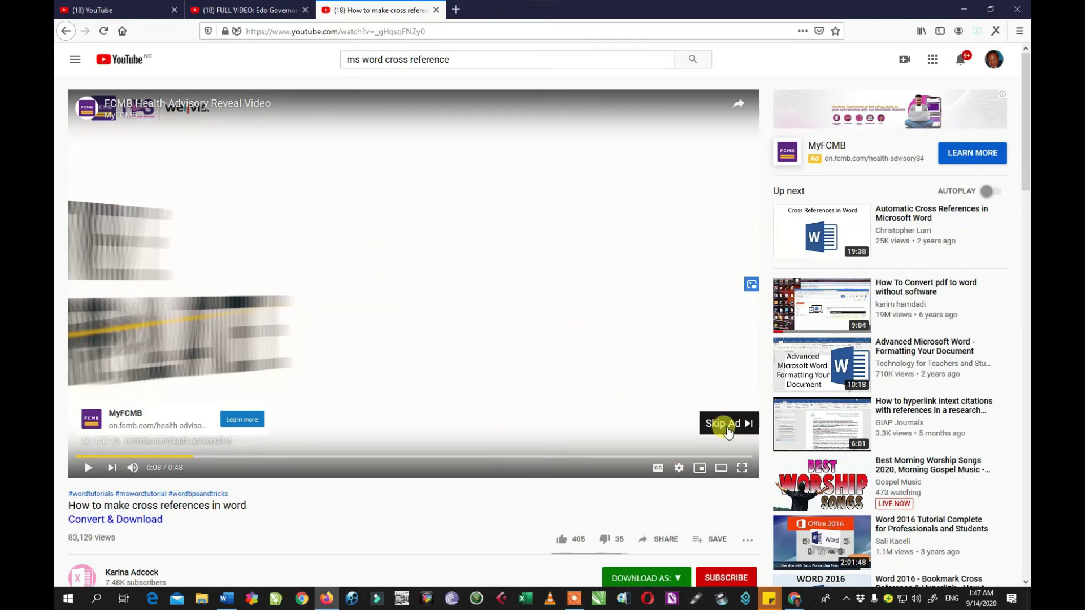
pyautogui.click(727, 426)
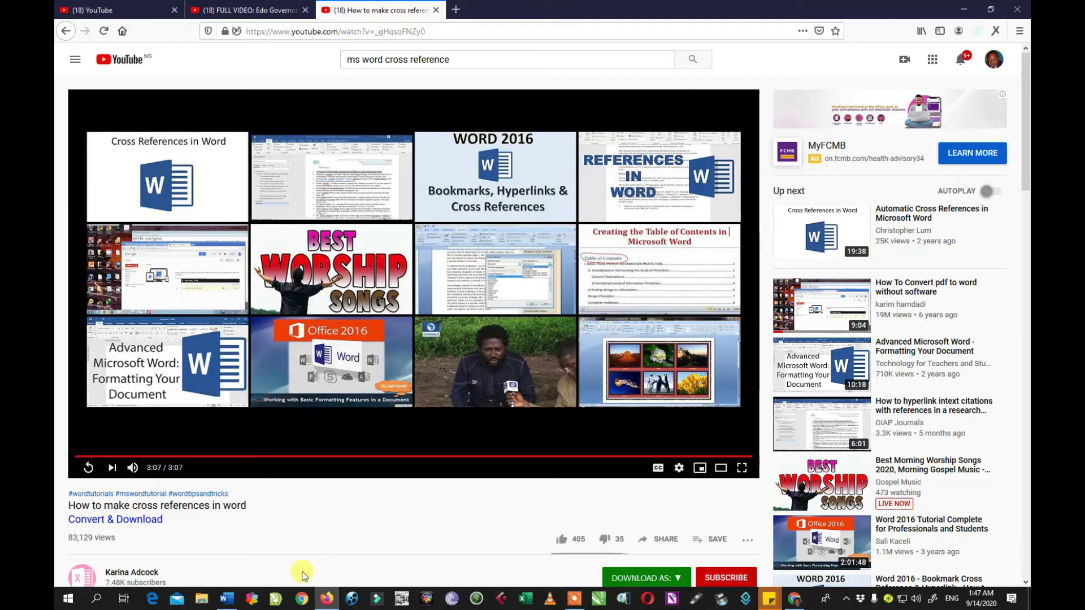
pyautogui.click(227, 599)
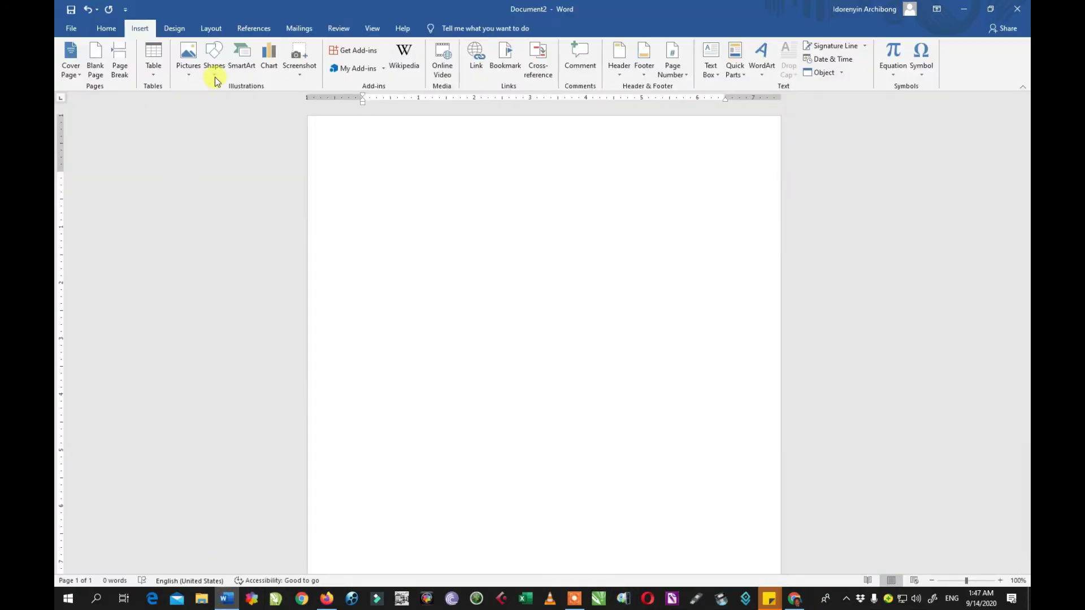
# Insert a screenshot of the YouTube window, add a line below, and open Online Video.
pyautogui.click(300, 71)
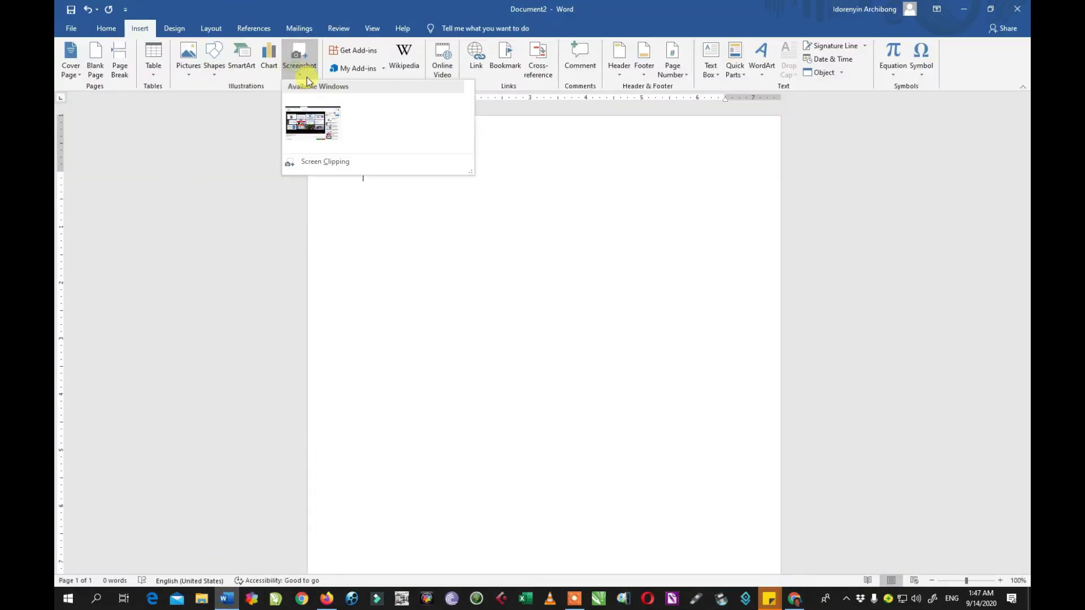
pyautogui.click(318, 123)
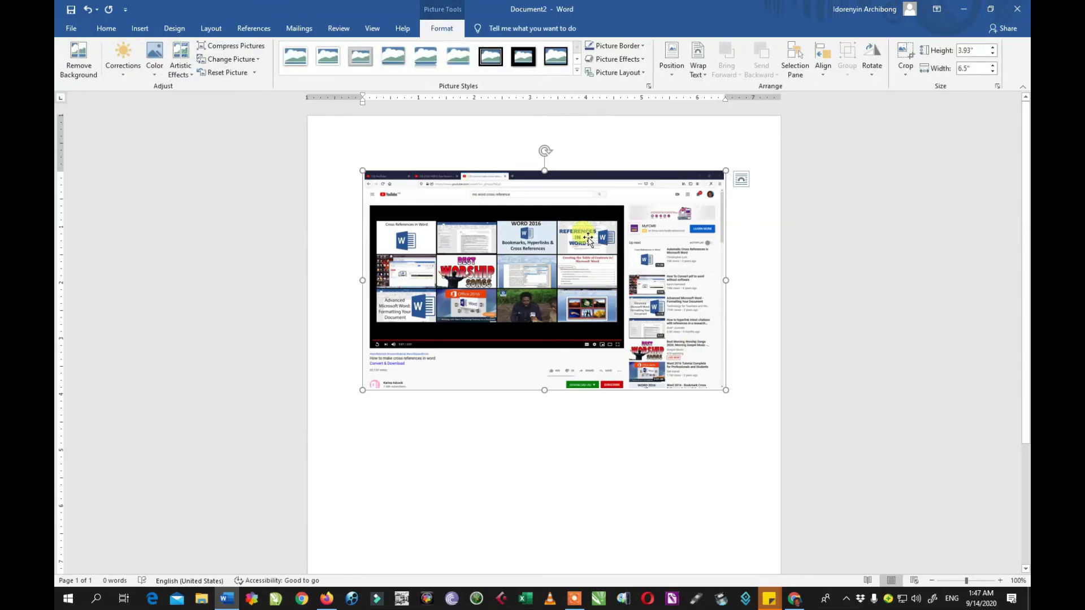
pyautogui.click(138, 29)
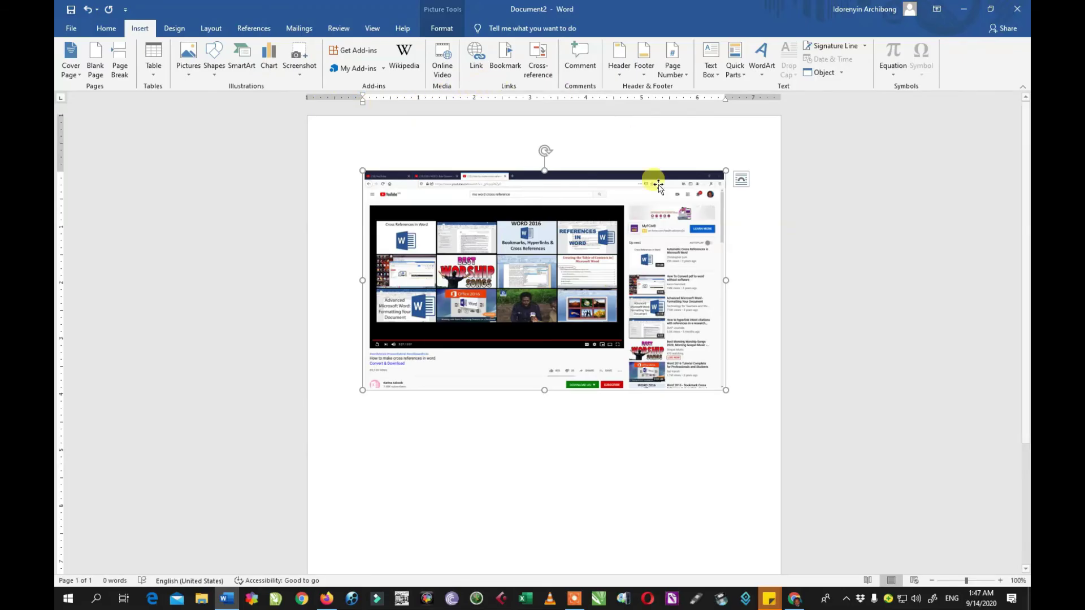
pyautogui.scroll(-5, 649, 226)
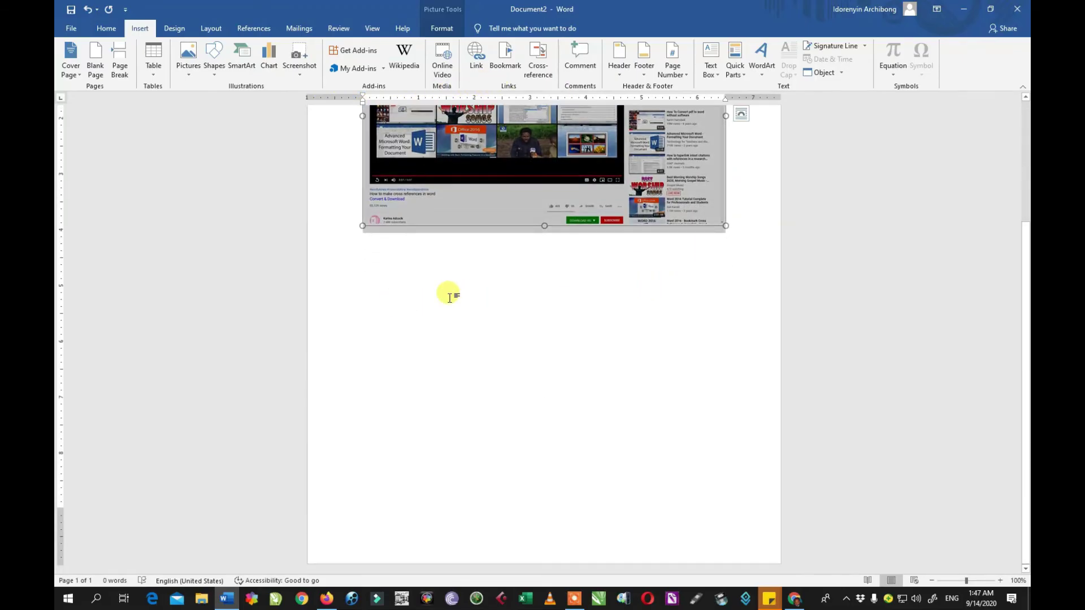
pyautogui.click(732, 229)
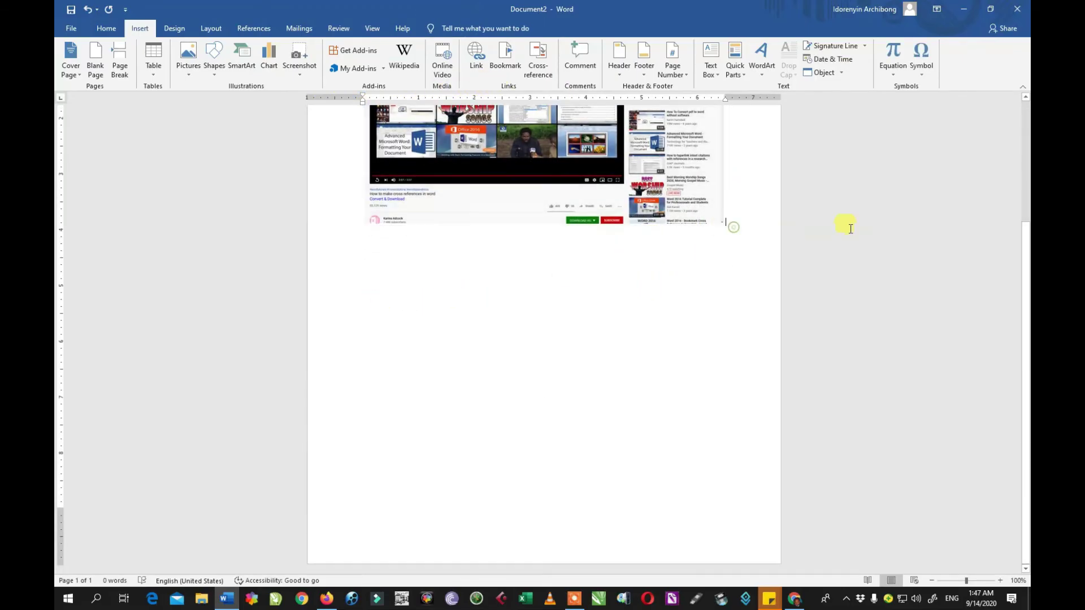
pyautogui.press('Return')
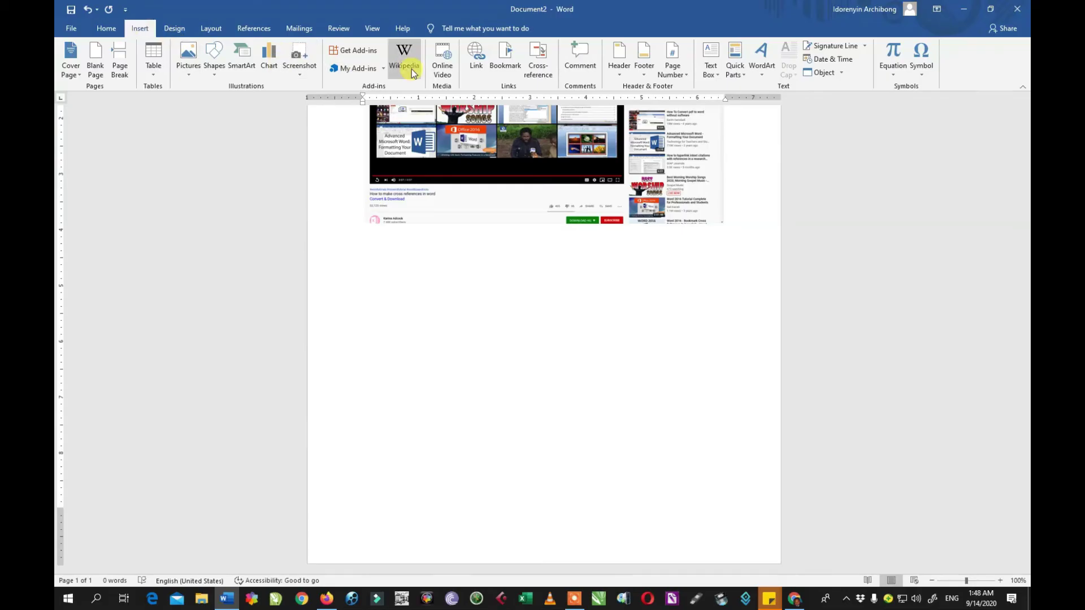
pyautogui.click(442, 59)
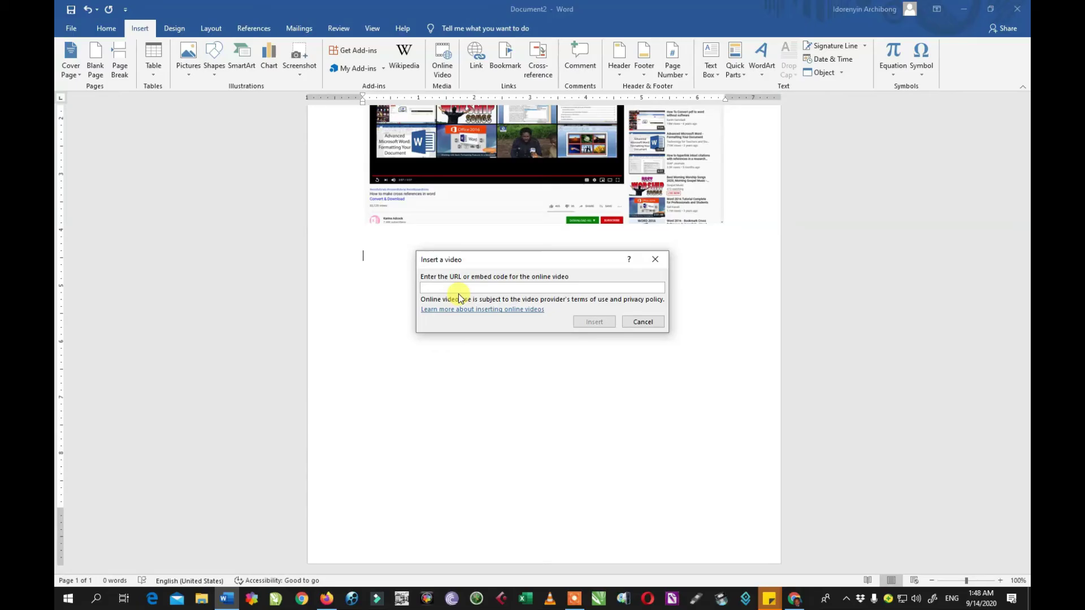
pyautogui.click(329, 600)
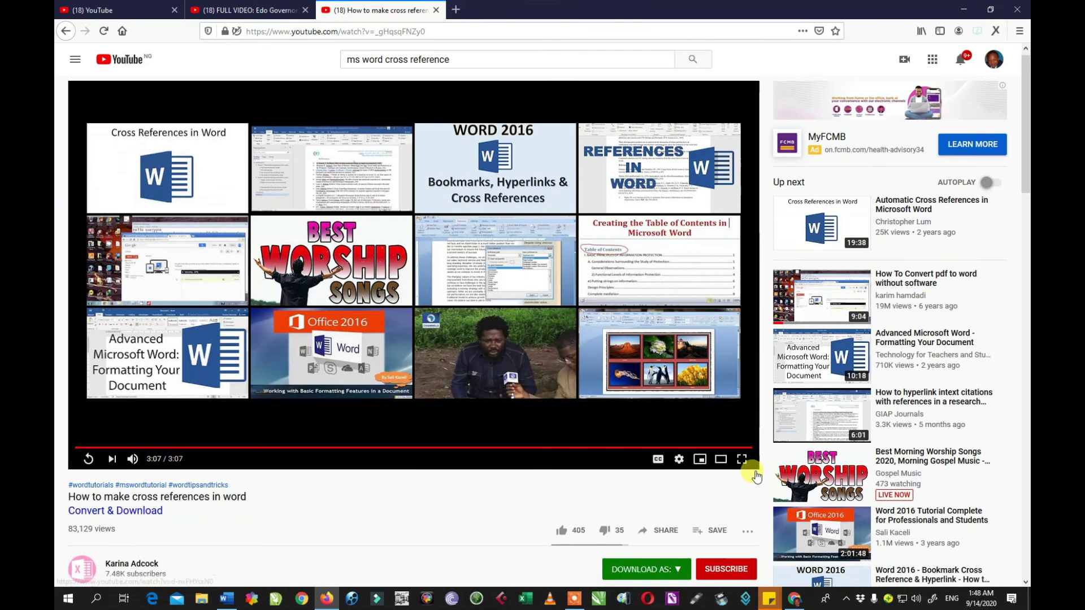
# Open the Word: Track Changes and Comments video, copy its URL, pause it, return to Word.
pyautogui.scroll(-12, 756, 477)
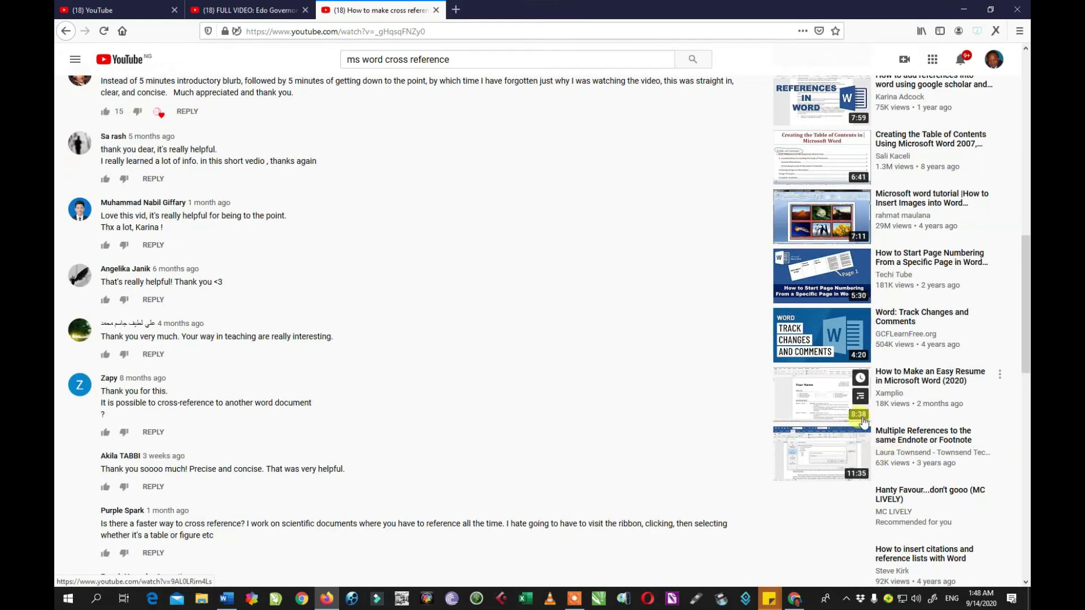
pyautogui.click(811, 333)
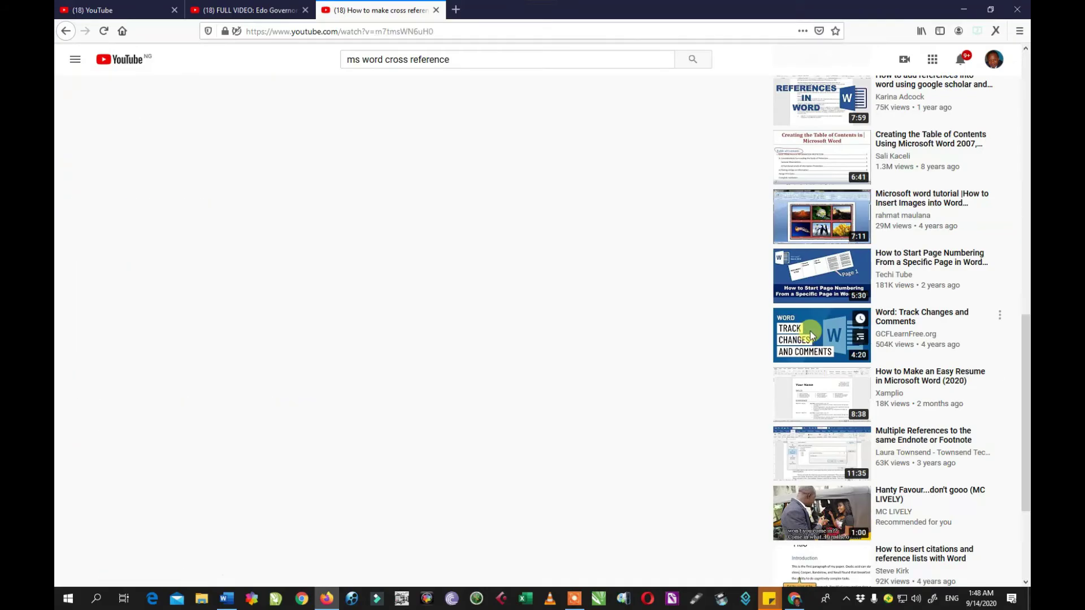
pyautogui.scroll(-2, 809, 330)
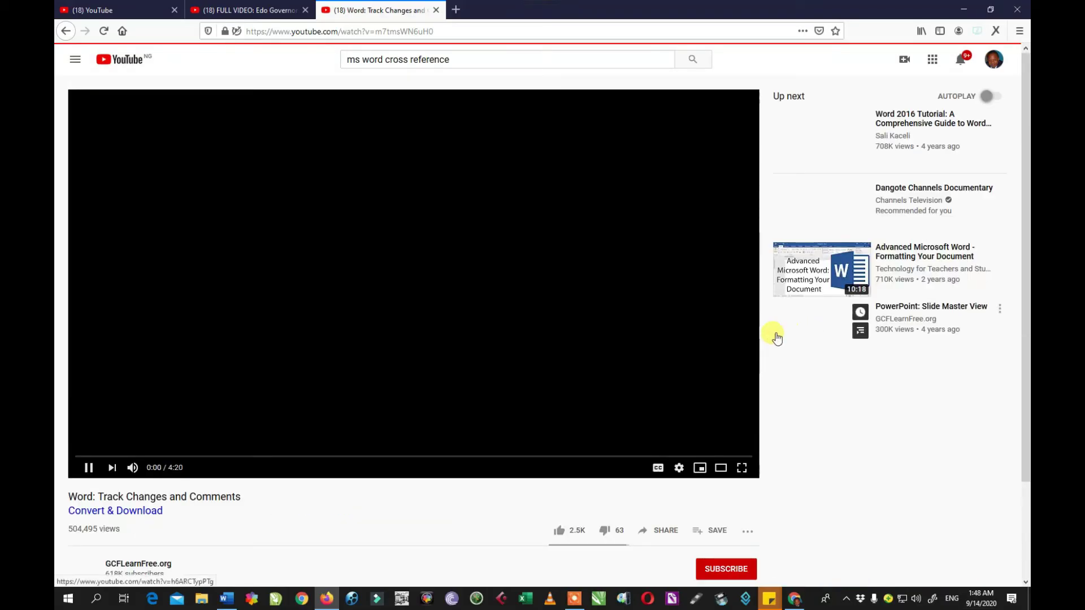
pyautogui.click(412, 33)
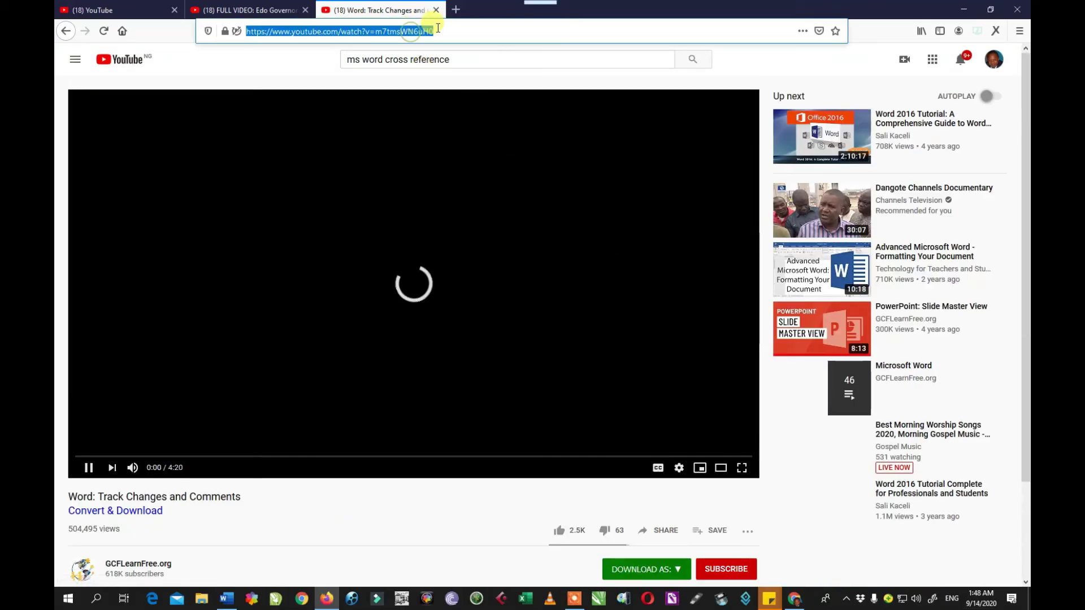
pyautogui.rightClick(405, 34)
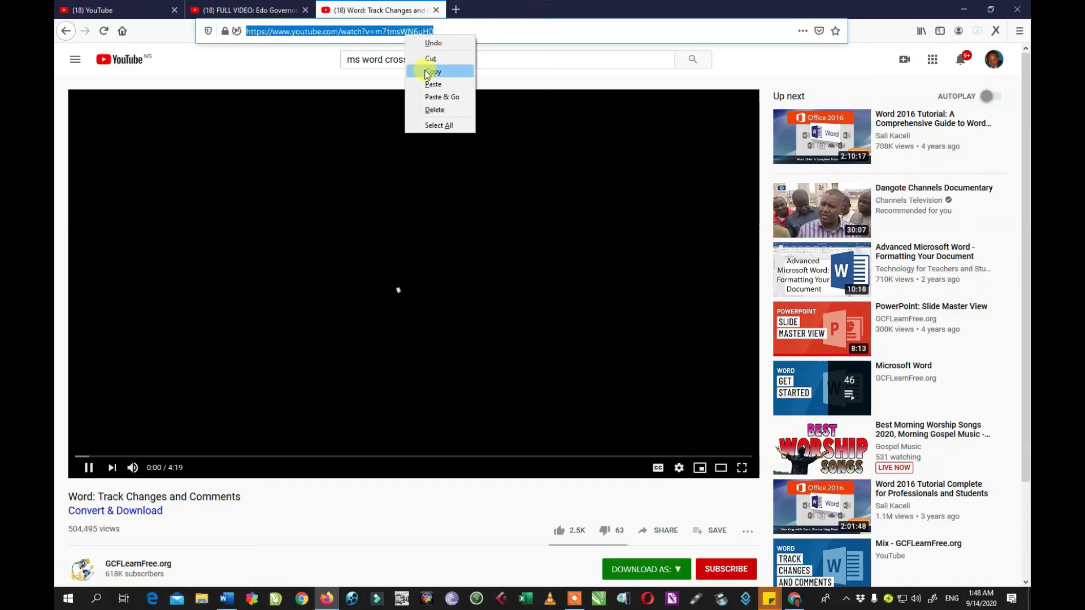
pyautogui.click(430, 72)
pyautogui.click(92, 473)
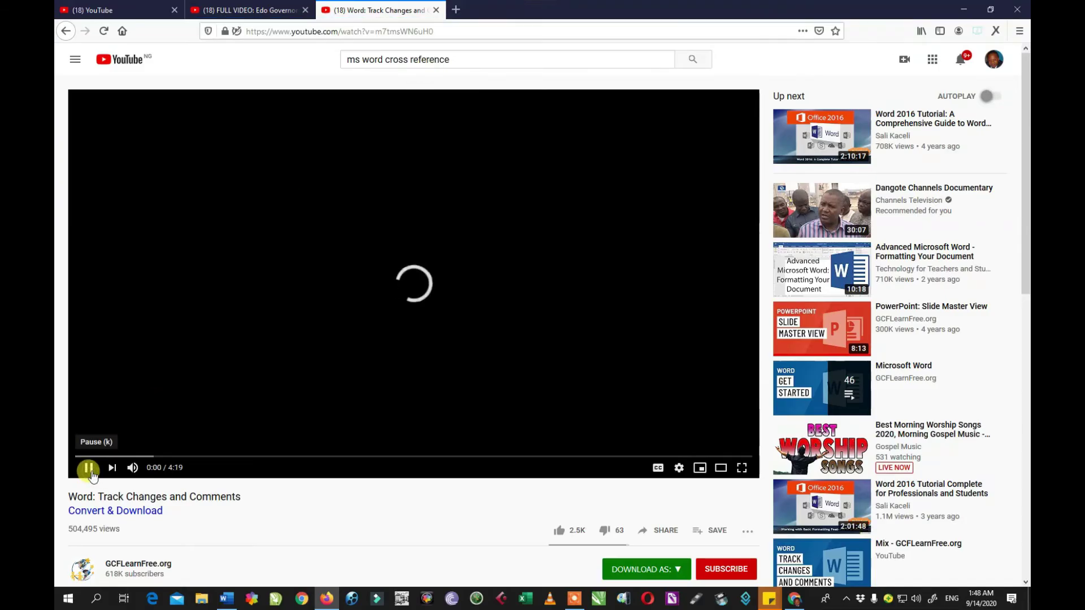
pyautogui.click(225, 600)
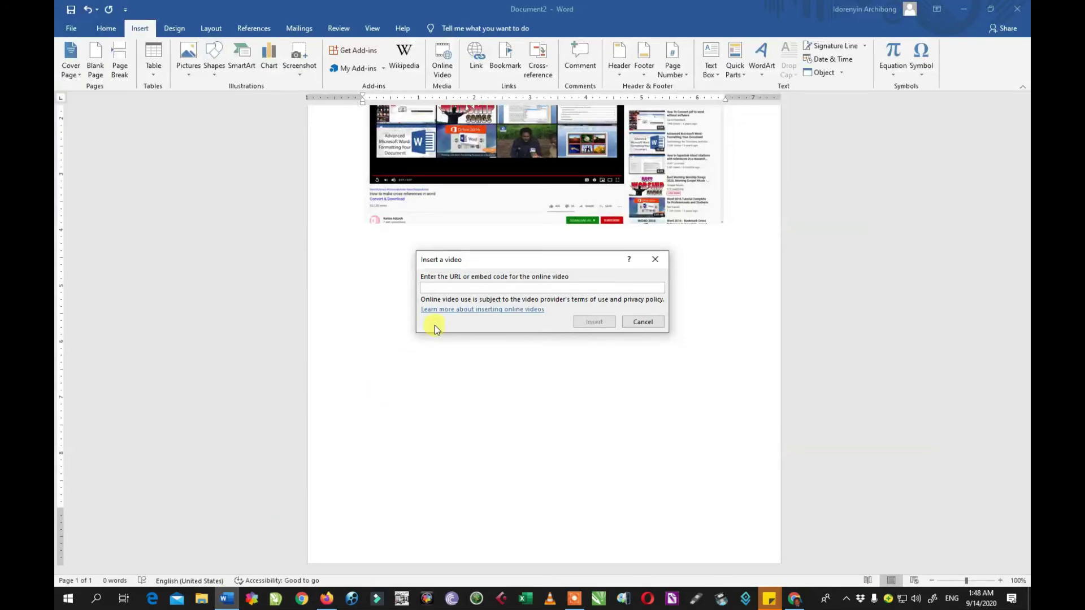
# Paste the copied Track Changes and Comments video address and insert the online video.
pyautogui.rightClick(447, 289)
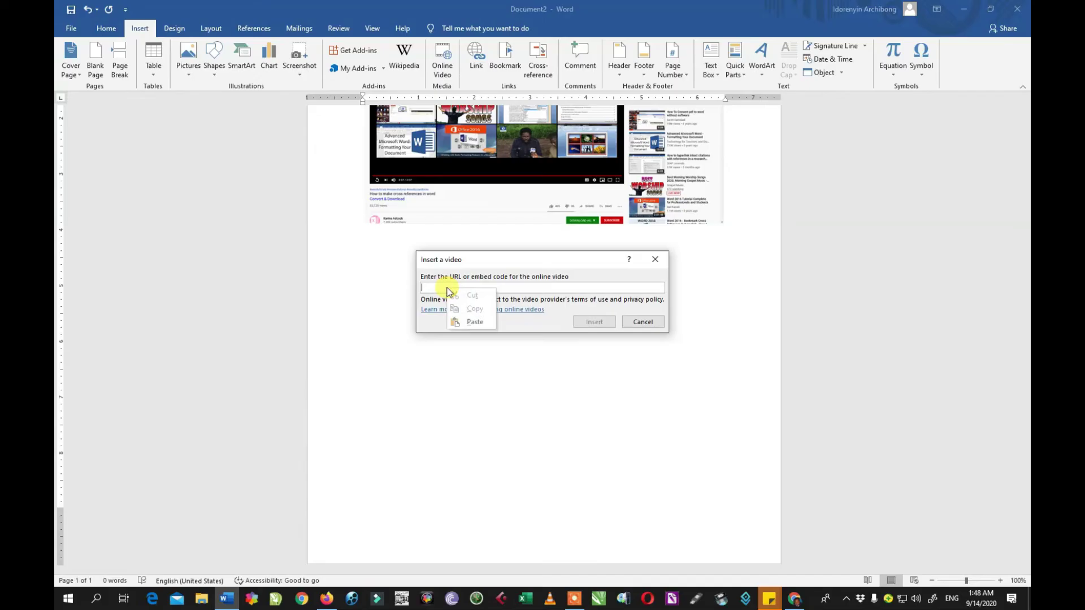
pyautogui.click(470, 321)
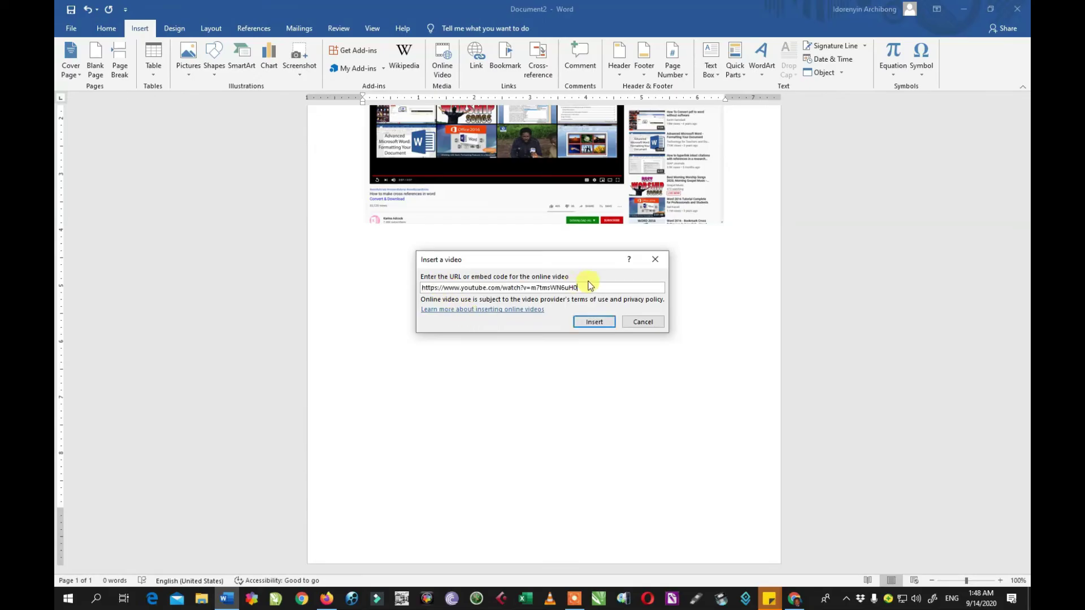
pyautogui.click(590, 322)
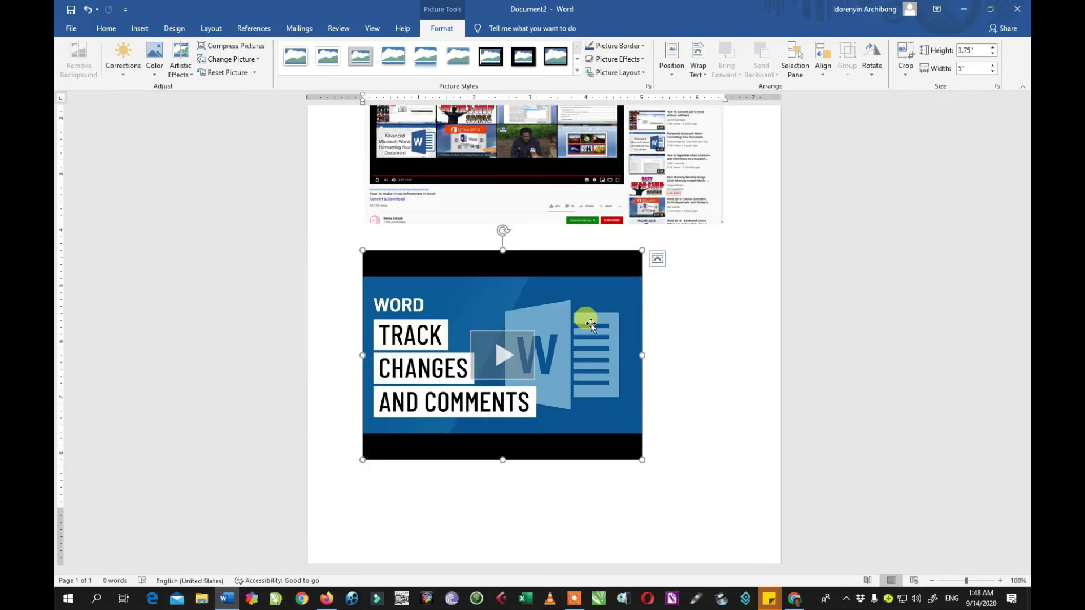
# Preview the embedded video, close the preview, and clear the pictures and video from the page.
pyautogui.click(503, 360)
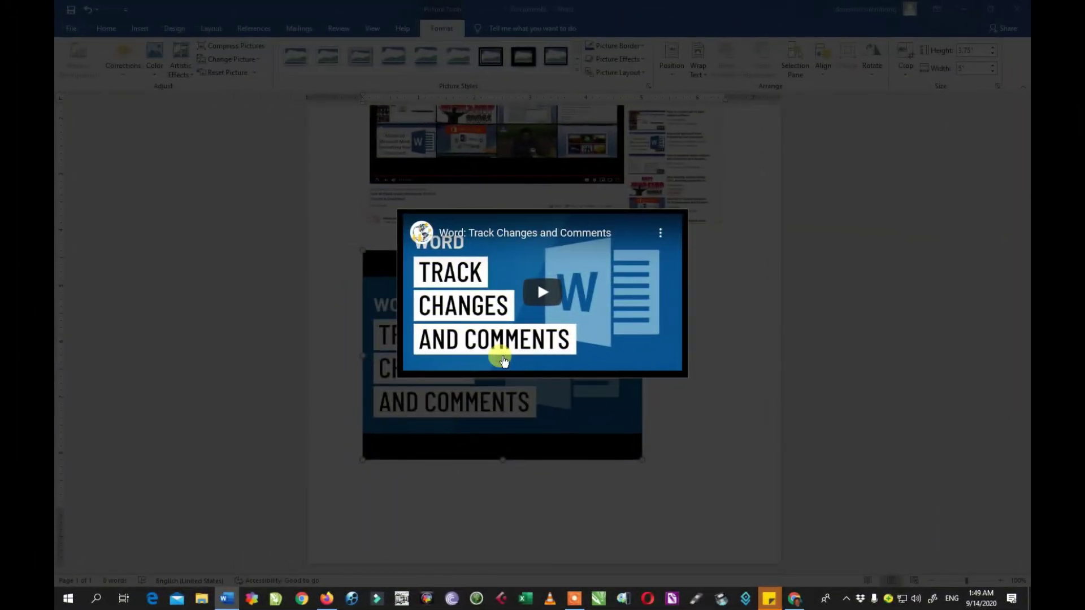
pyautogui.click(525, 482)
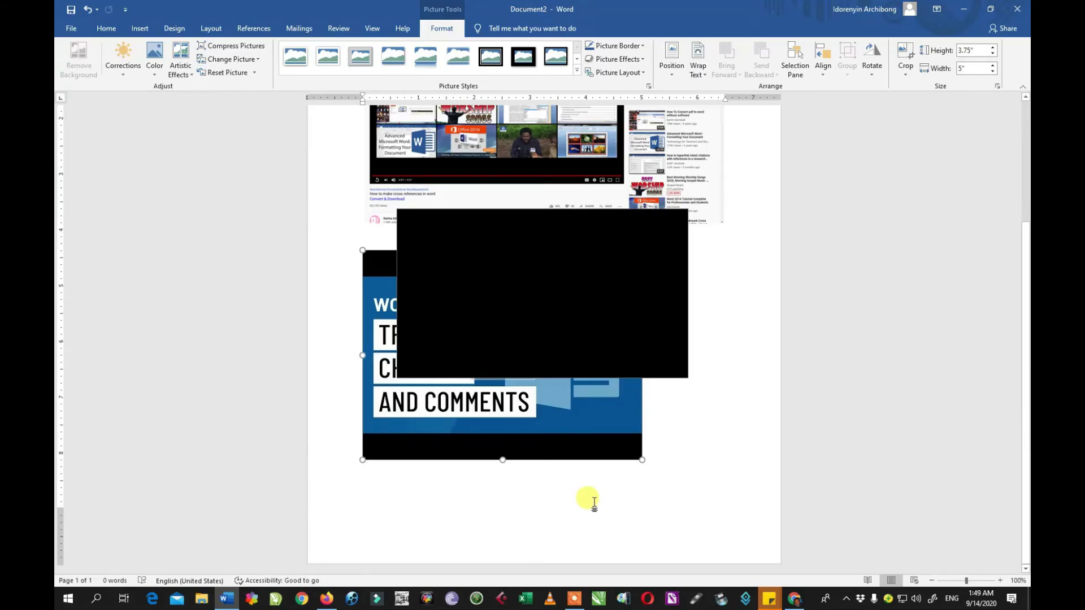
pyautogui.hotkey('ctrl', 'z')
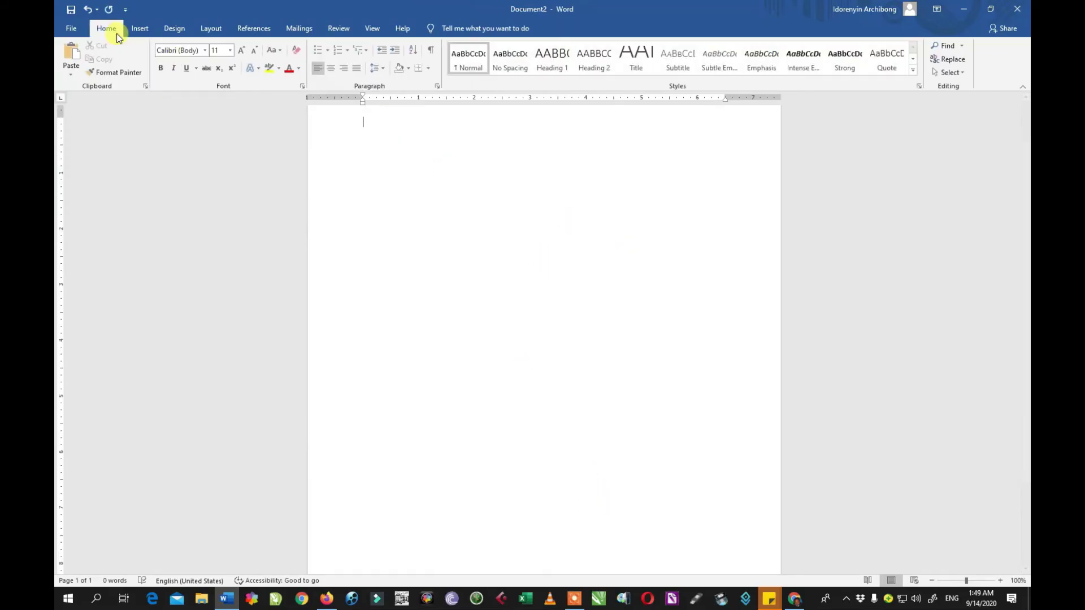
# Bring up the Insert ribbon on the empty document.
pyautogui.click(140, 29)
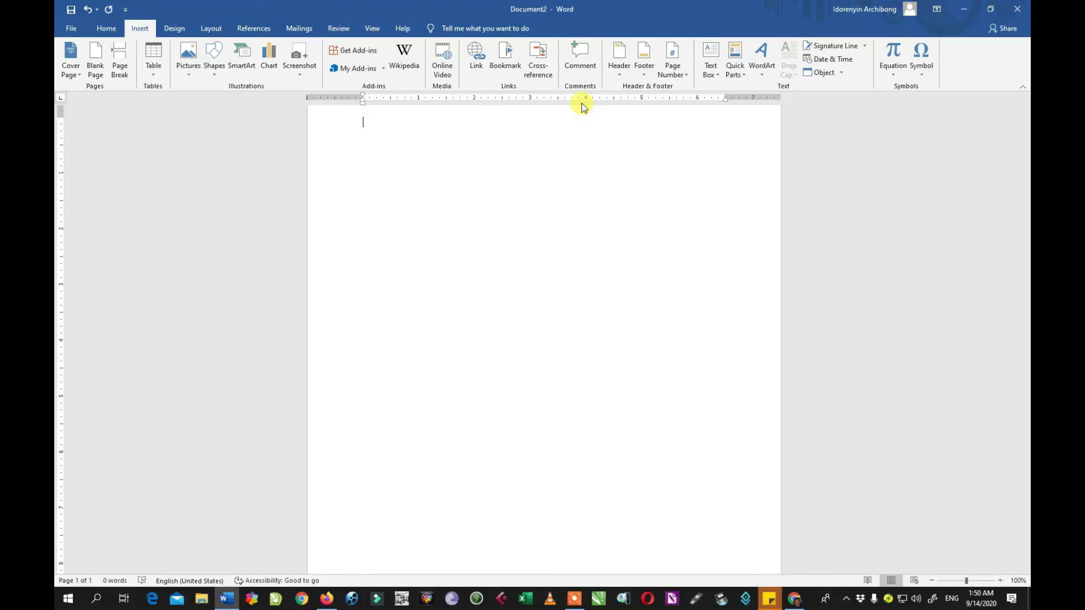
# Copy the selected 'Where does it come from?' passage from lipsum.com in Chrome and return to Word.
pyautogui.click(326, 599)
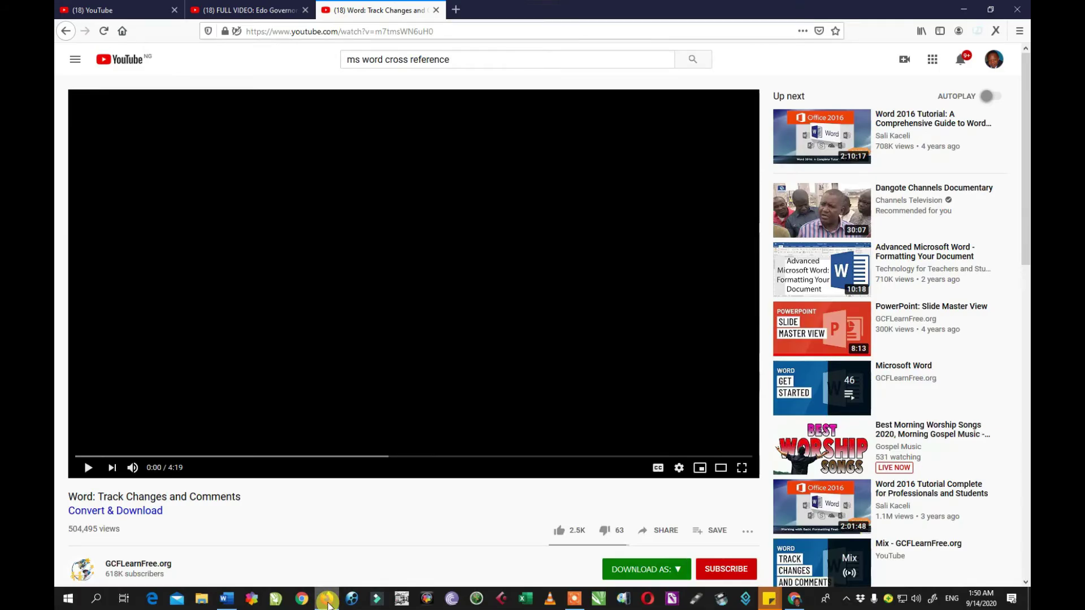
pyautogui.click(793, 599)
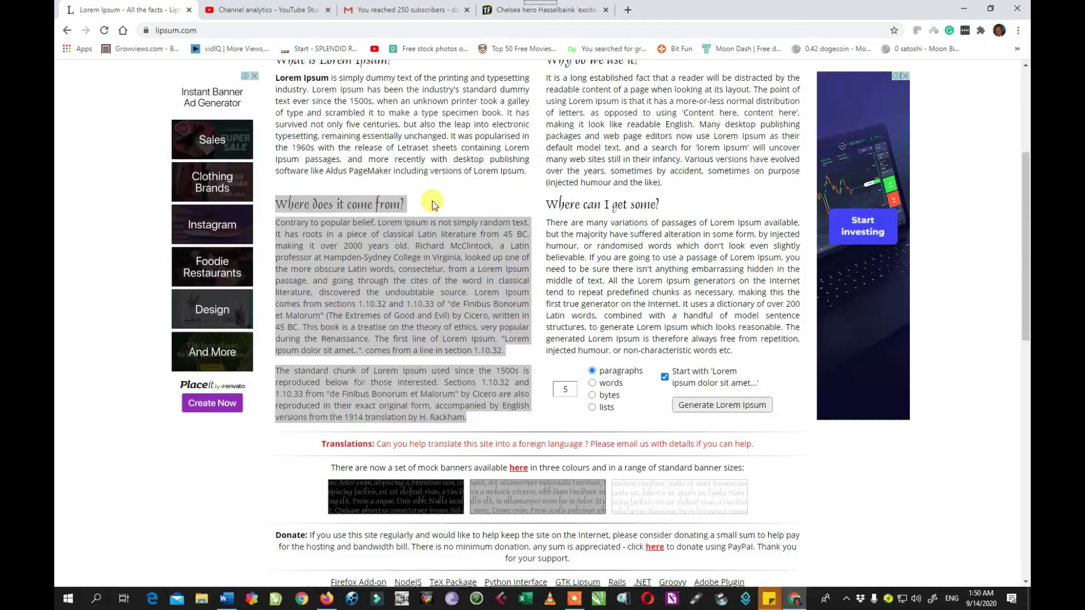
pyautogui.rightClick(459, 289)
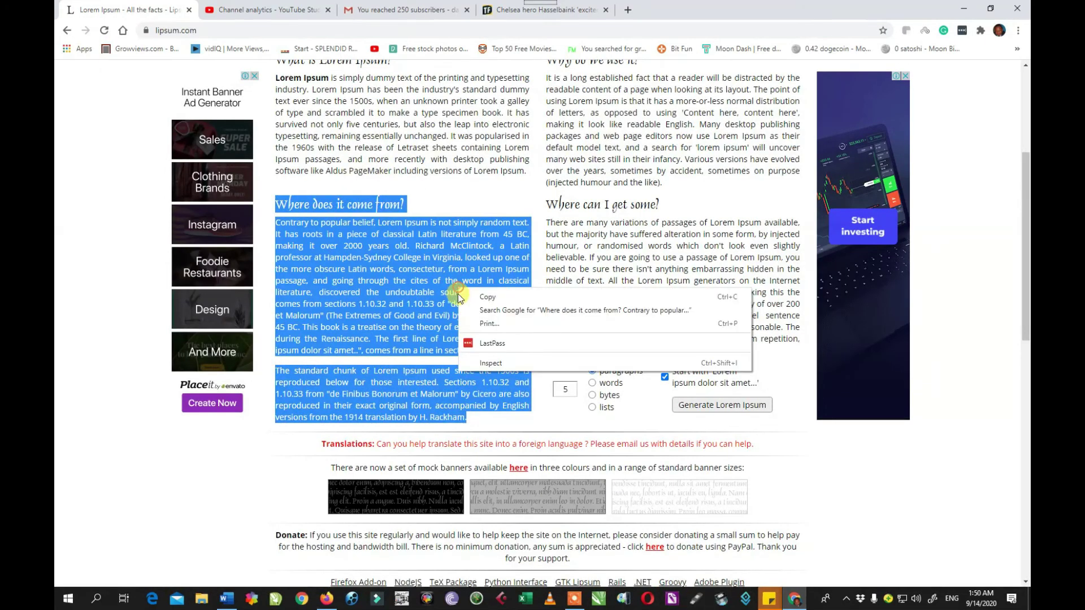
pyautogui.click(487, 297)
pyautogui.click(227, 600)
pyautogui.rightClick(388, 254)
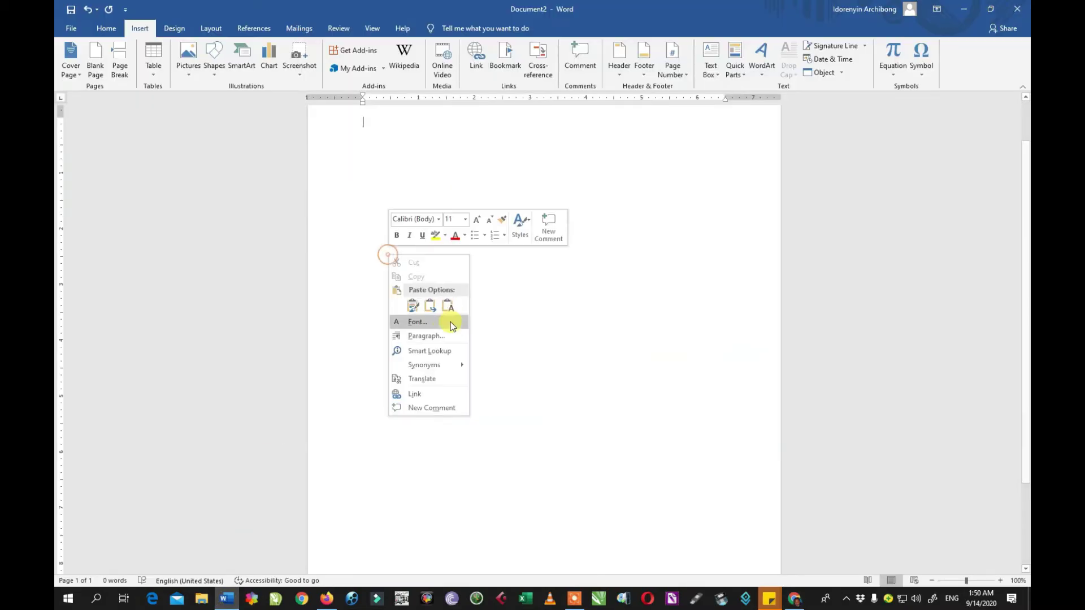
# Paste the 'Where does it come from?' heading and its two paragraphs onto the blank page.
pyautogui.click(418, 321)
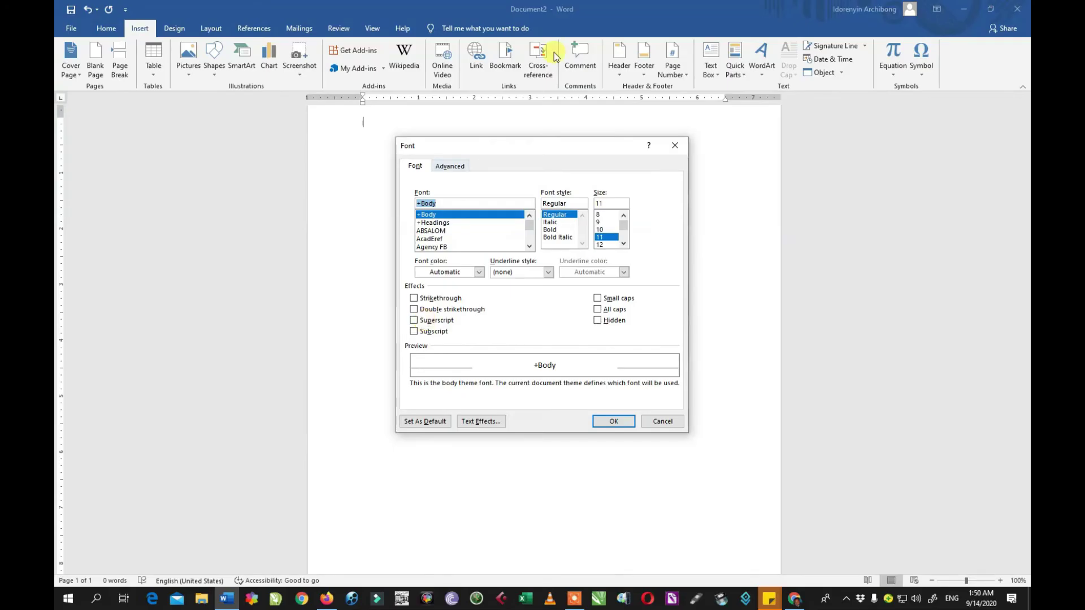
pyautogui.click(674, 144)
pyautogui.rightClick(415, 221)
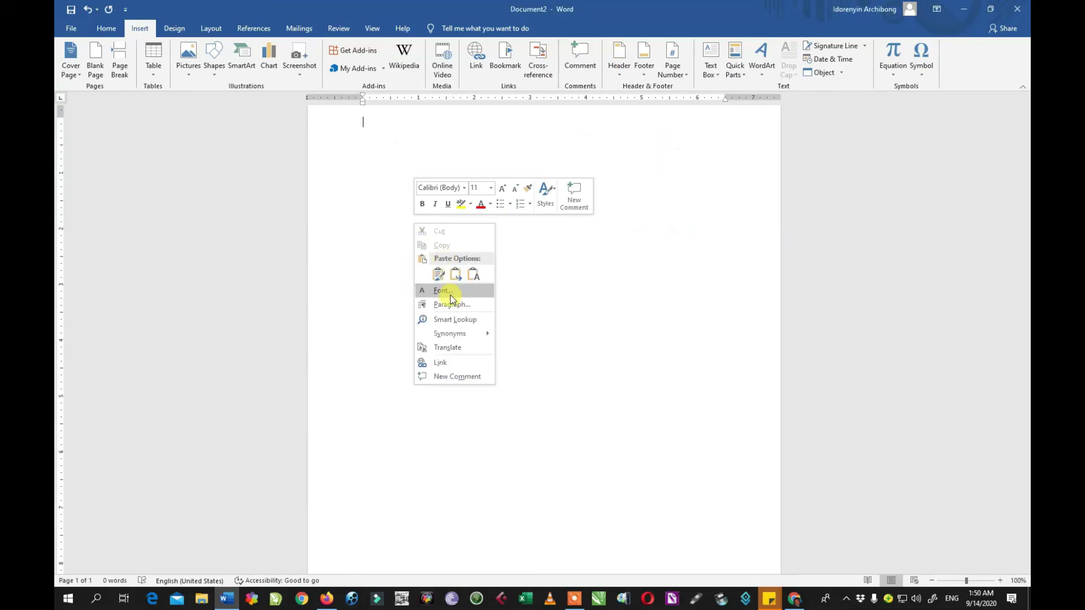
pyautogui.click(438, 275)
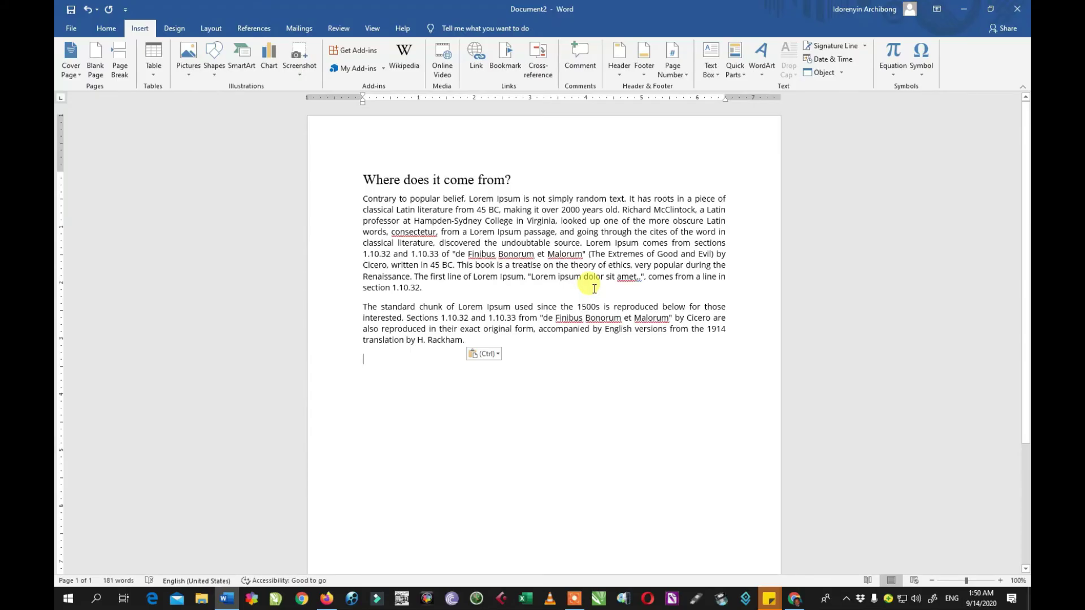
# Select the whole 'Where does it come from?' heading.
pyautogui.moveTo(516, 179); pyautogui.dragTo(375, 175)
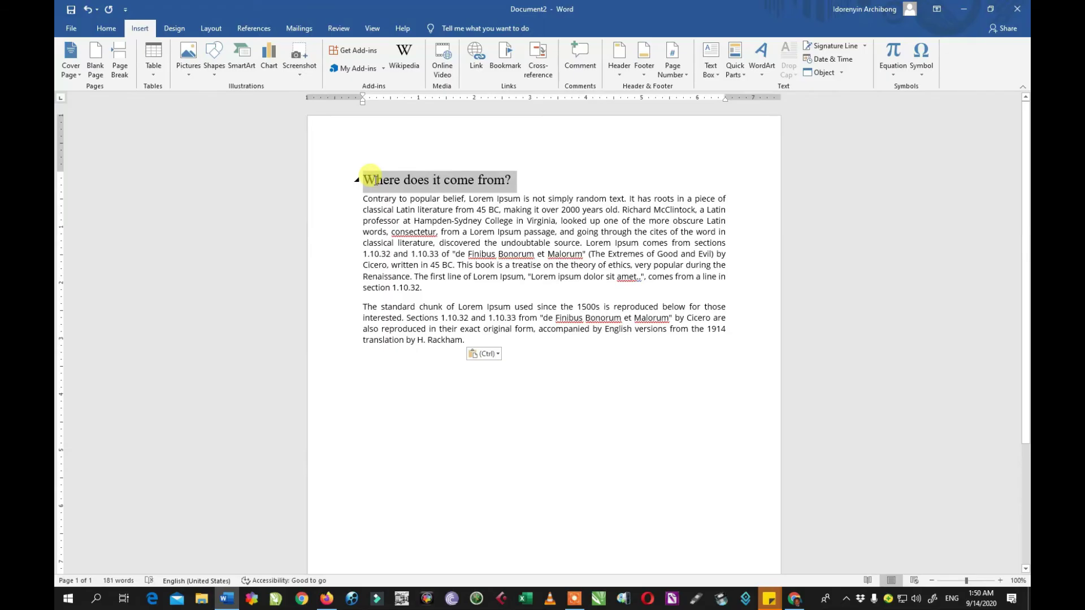
pyautogui.click(525, 179)
pyautogui.moveTo(531, 180); pyautogui.dragTo(362, 177)
pyautogui.moveTo(520, 178); pyautogui.dragTo(364, 175)
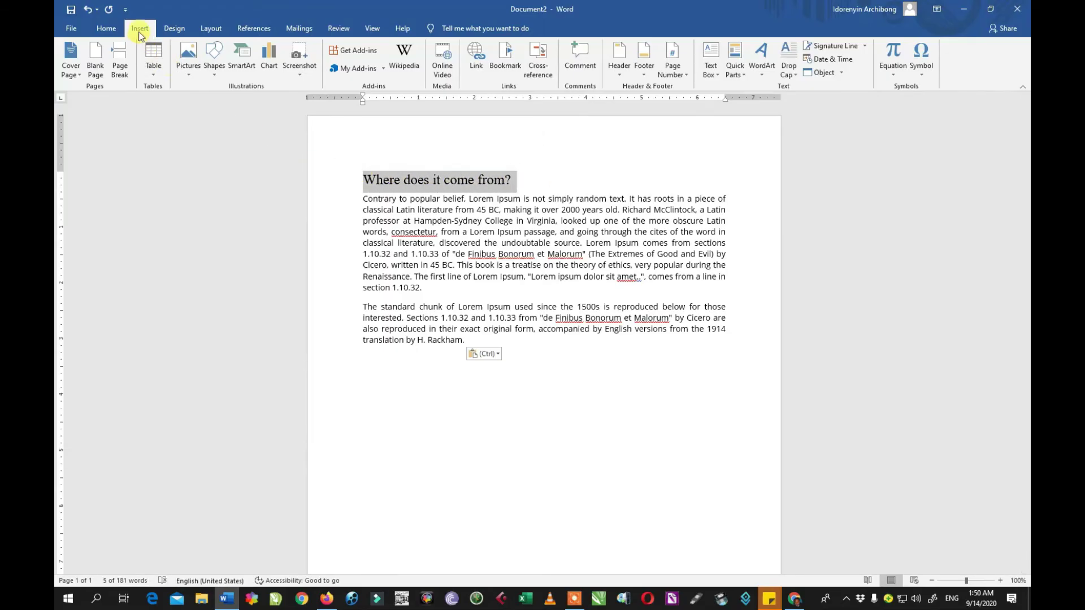
pyautogui.click(474, 56)
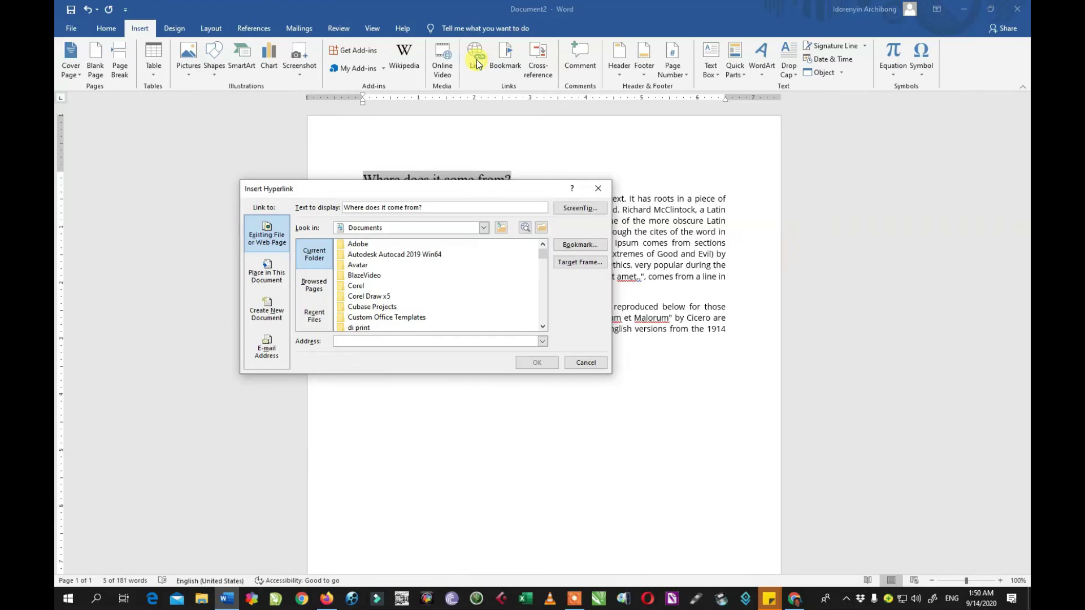
pyautogui.moveTo(372, 189); pyautogui.dragTo(496, 168)
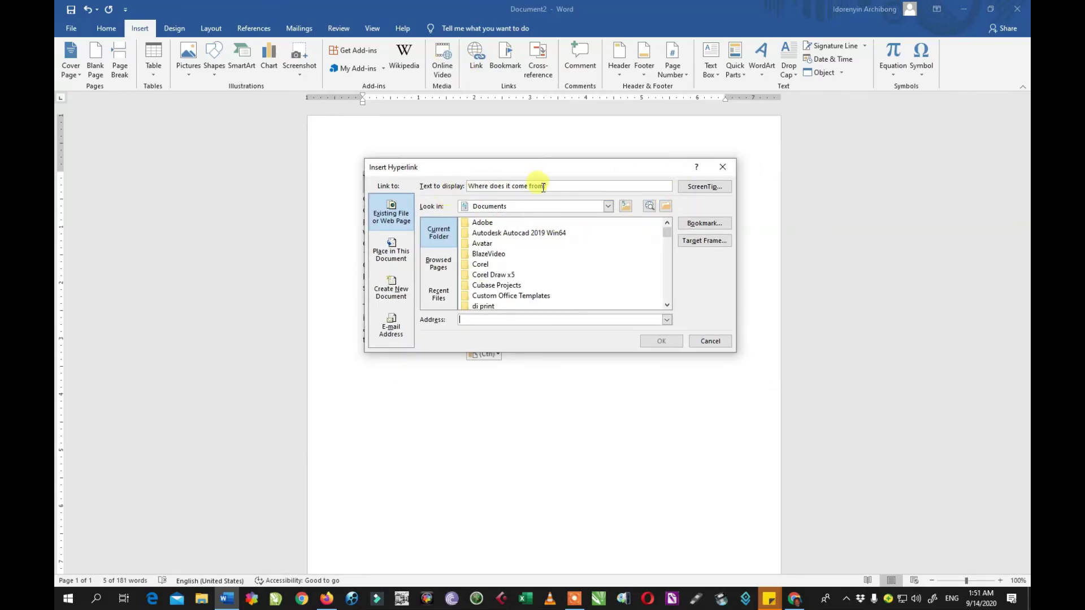
pyautogui.moveTo(498, 172); pyautogui.dragTo(520, 280)
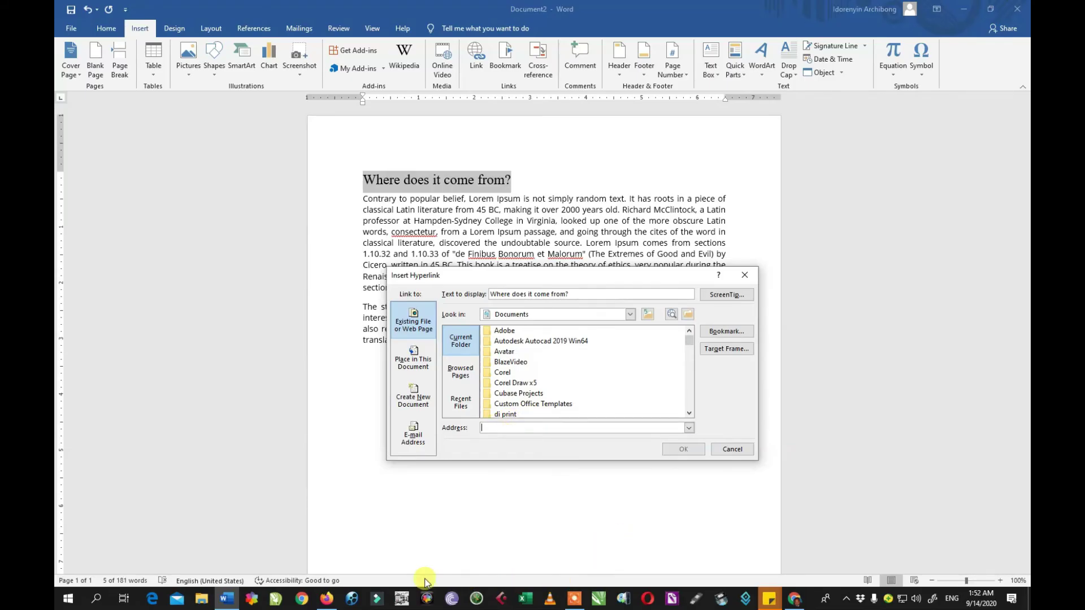
# Copy the Track Changes and Comments YouTube page address from Firefox's address bar, then return to Word.
pyautogui.click(326, 599)
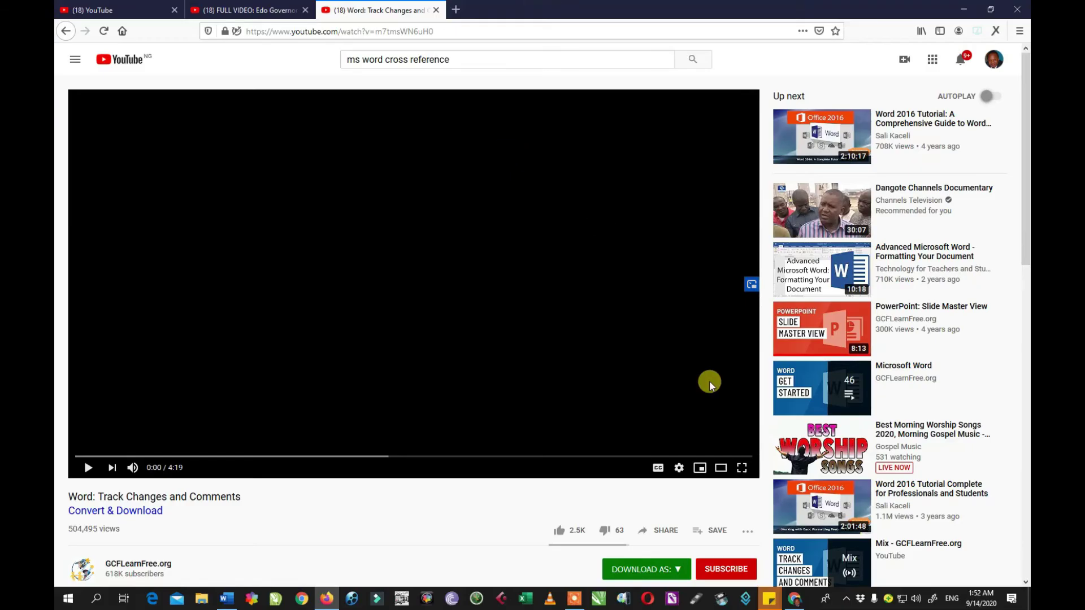
pyautogui.click(282, 32)
pyautogui.rightClick(282, 33)
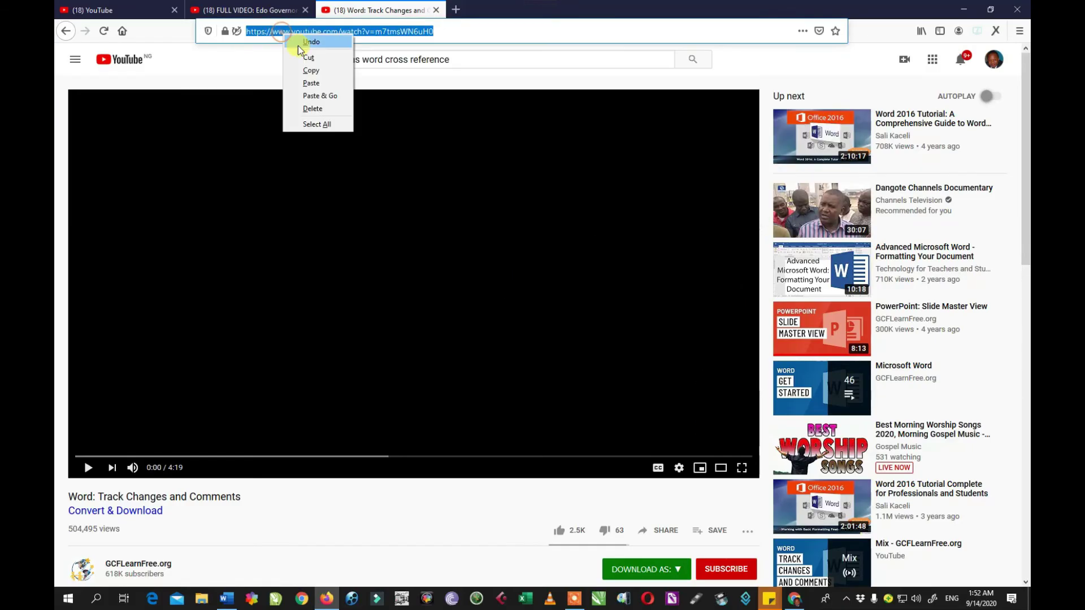
pyautogui.click(308, 68)
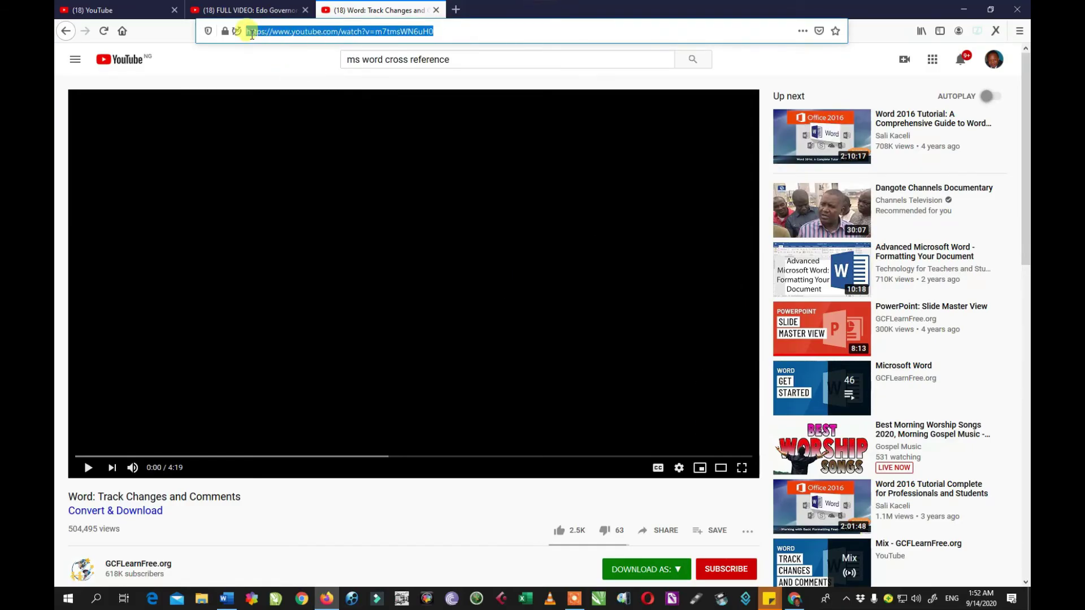
pyautogui.click(327, 599)
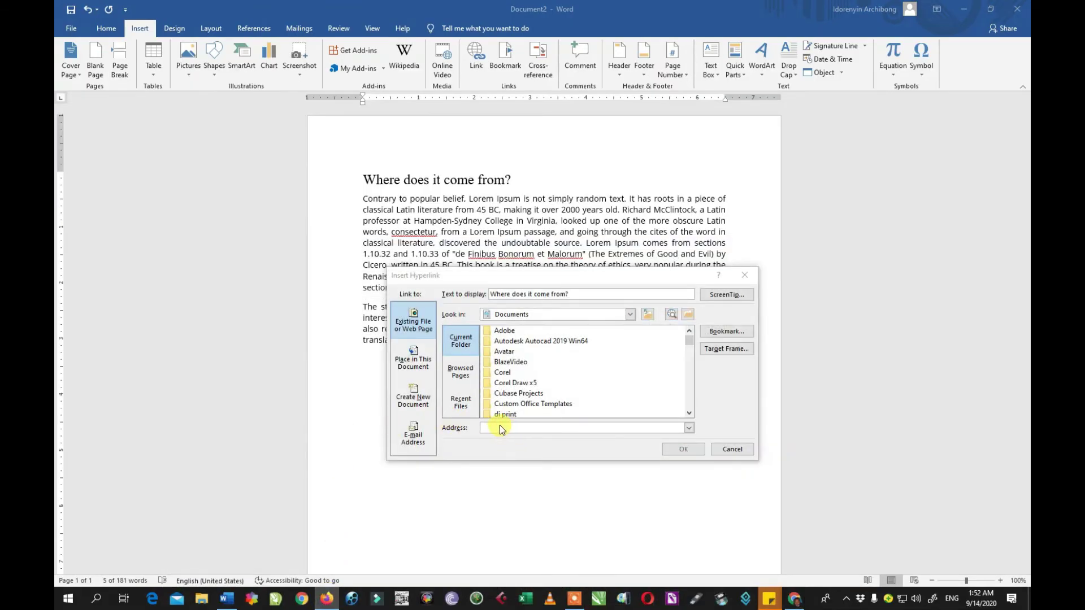
# Link the 'Where does it come from?' heading to the pasted YouTube video URL and follow it.
pyautogui.click(575, 426)
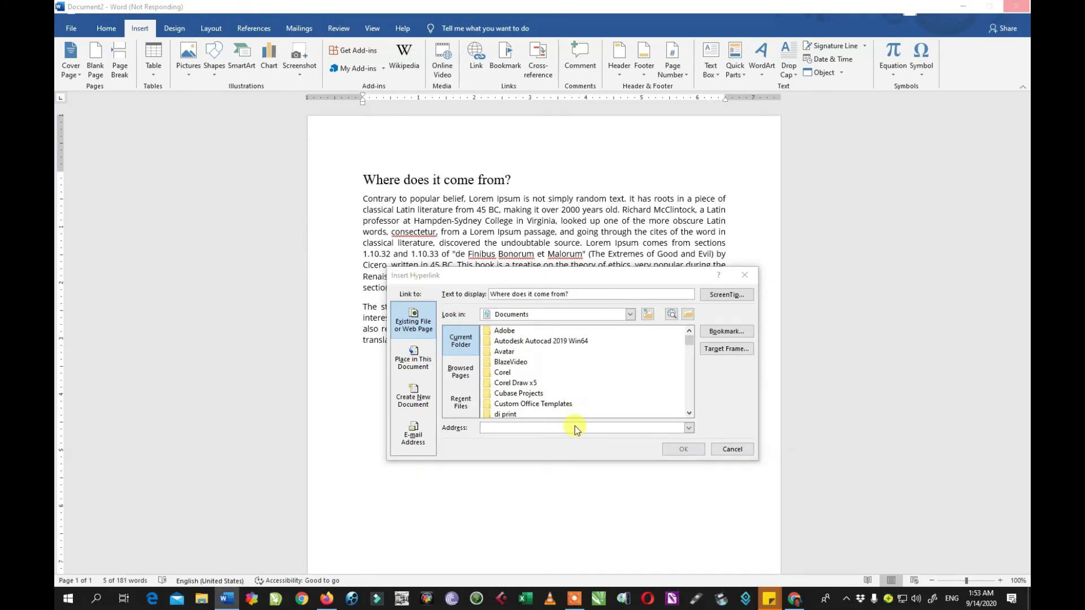
pyautogui.rightClick(575, 426)
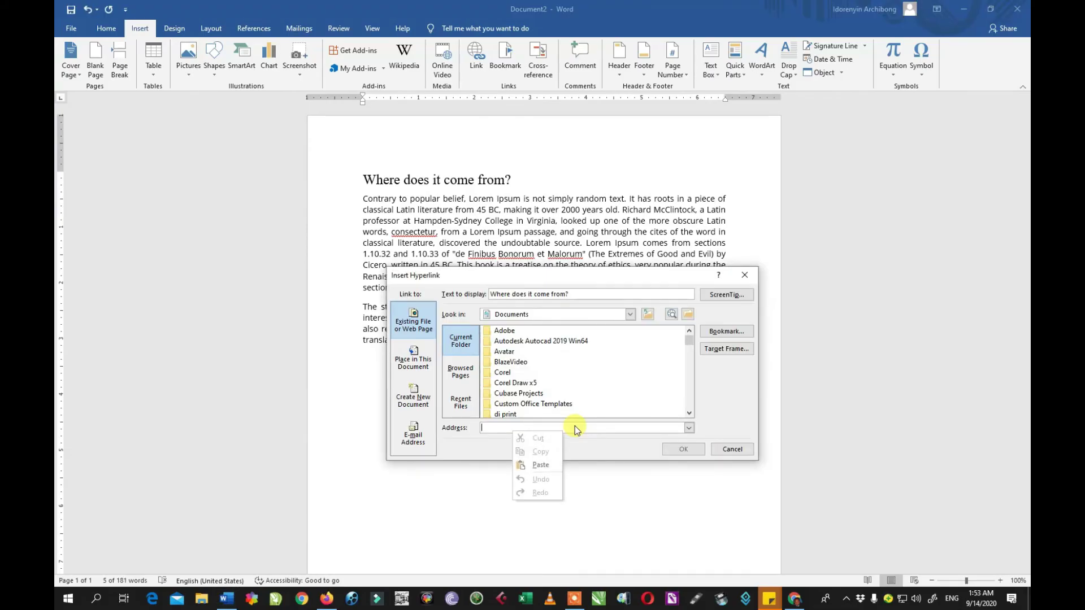
pyautogui.click(540, 464)
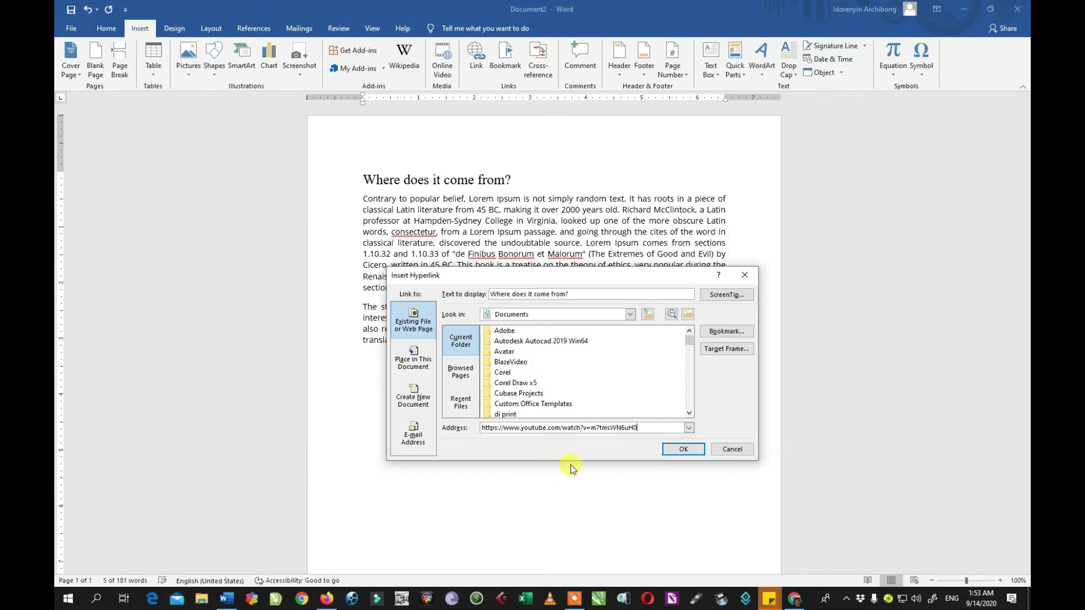
pyautogui.click(683, 449)
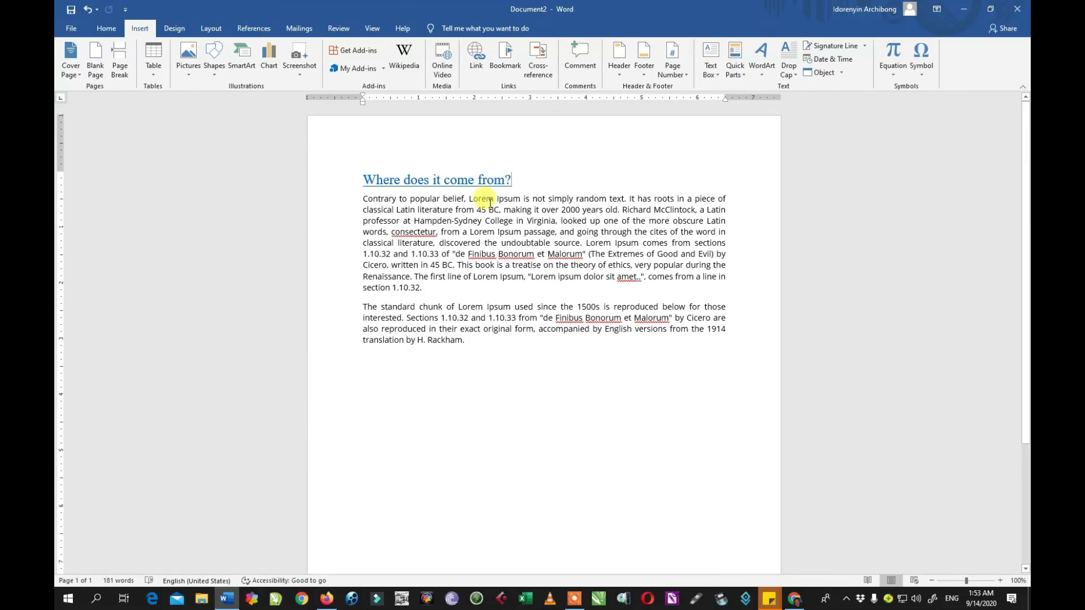
pyautogui.moveTo(452, 185)
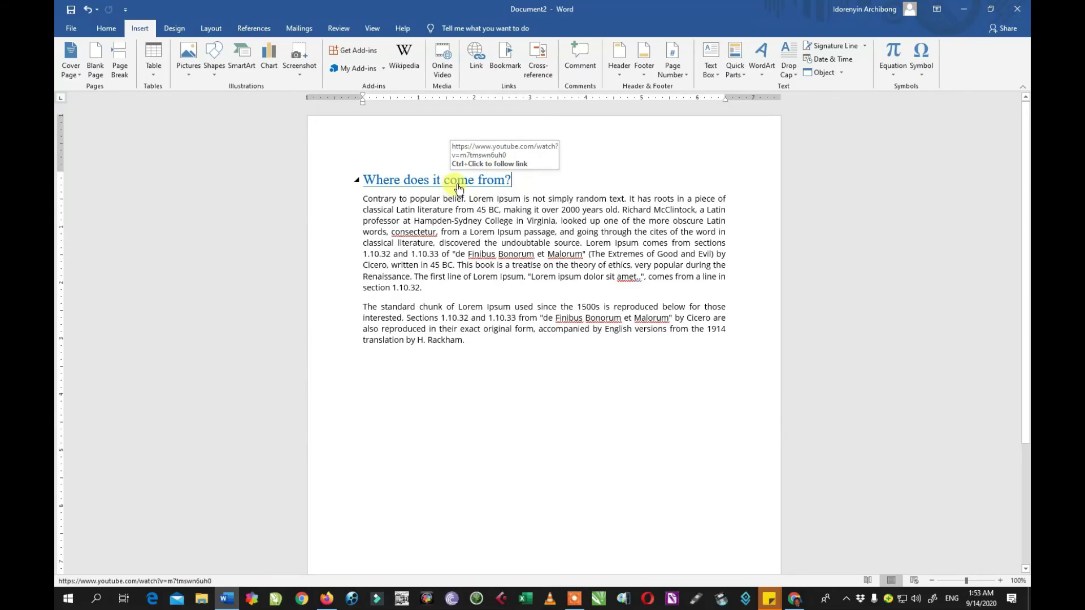
pyautogui.keyDown('ctrl'); pyautogui.click(455, 182); pyautogui.keyUp('ctrl')
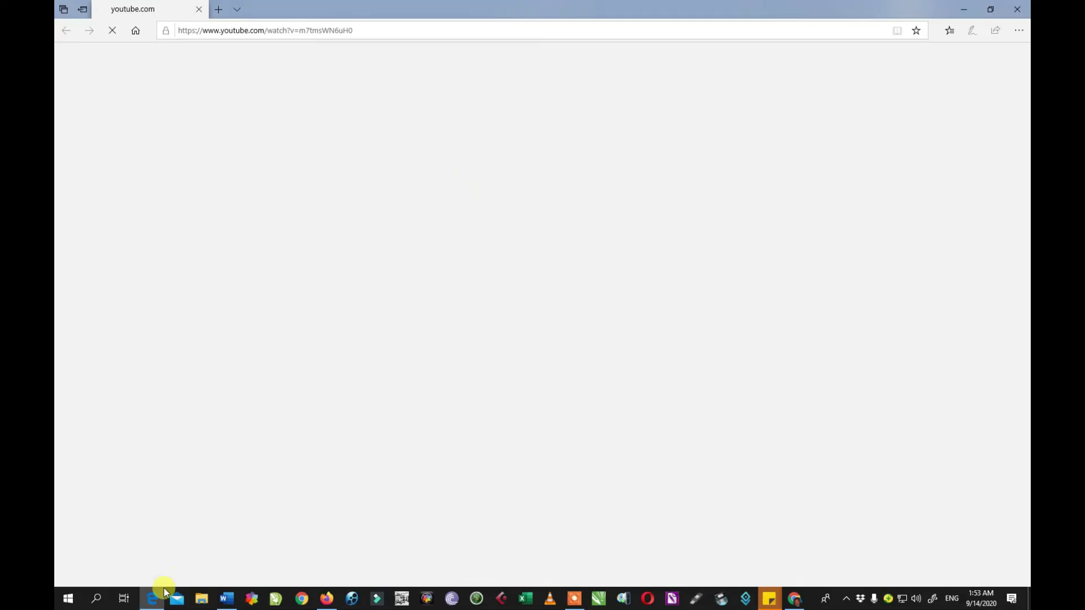
# Pause the Track Changes and Comments video once it loads in Edge, then return to Word.
pyautogui.moveTo(156, 601)
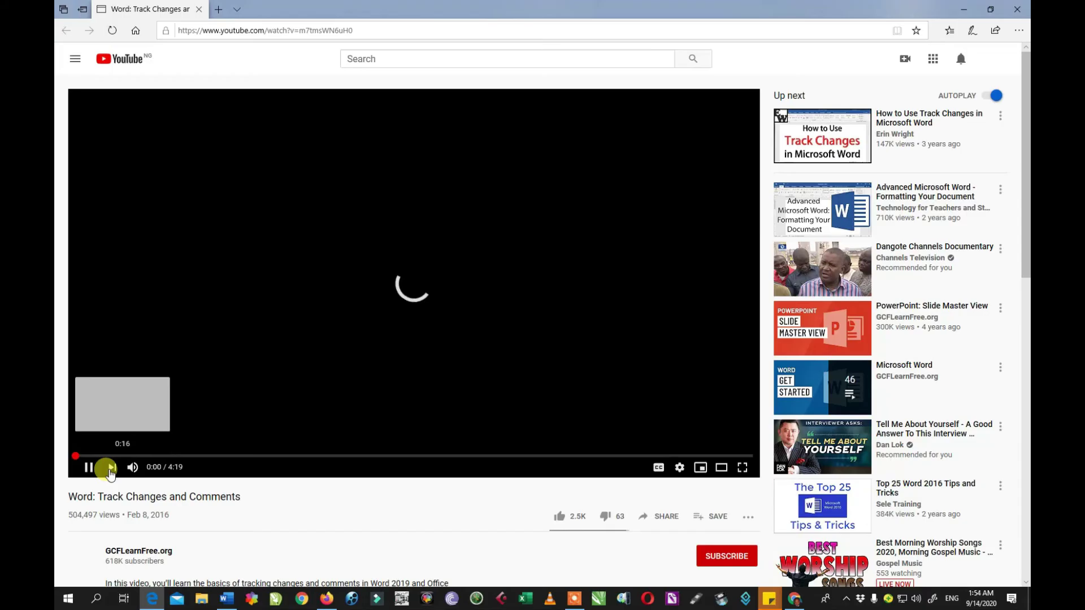
pyautogui.click(91, 469)
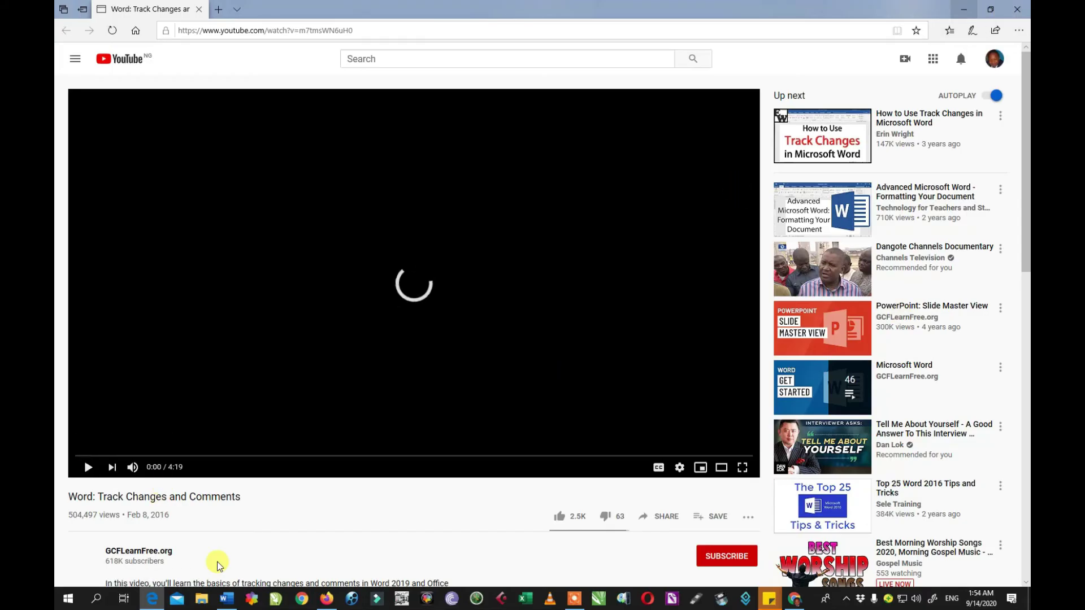
pyautogui.click(227, 597)
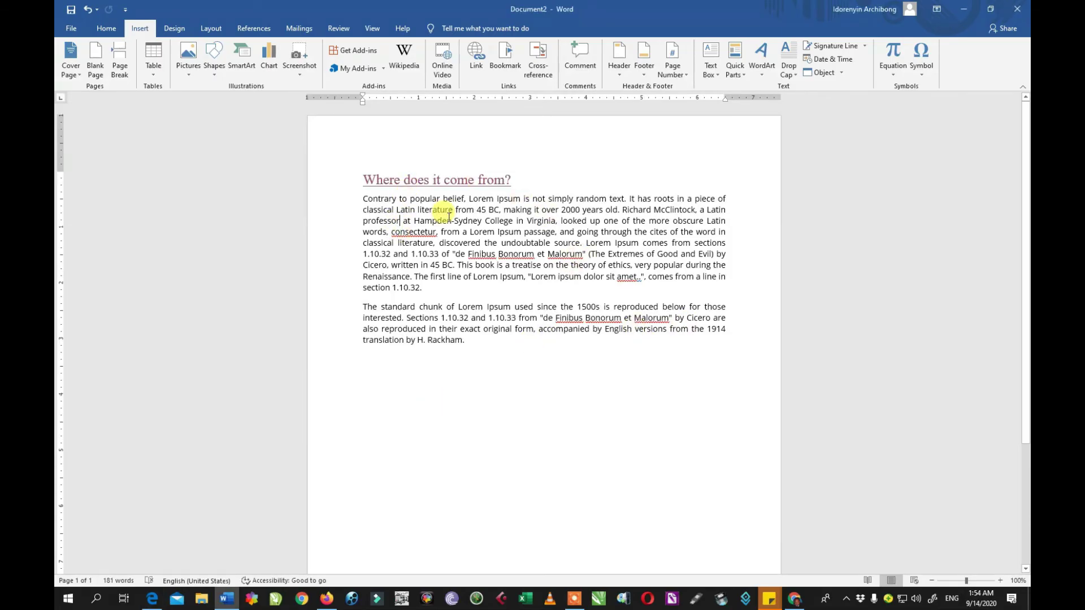
# Select 'The standard' and start a file link, browsing to the Desktop folder.
pyautogui.moveTo(363, 308); pyautogui.dragTo(418, 306)
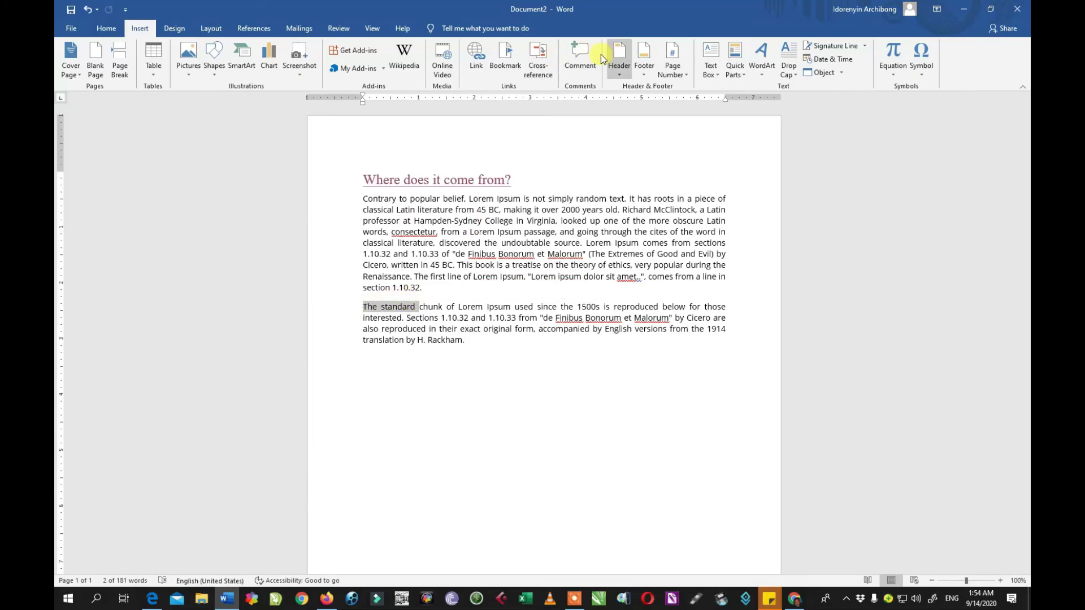
pyautogui.click(472, 57)
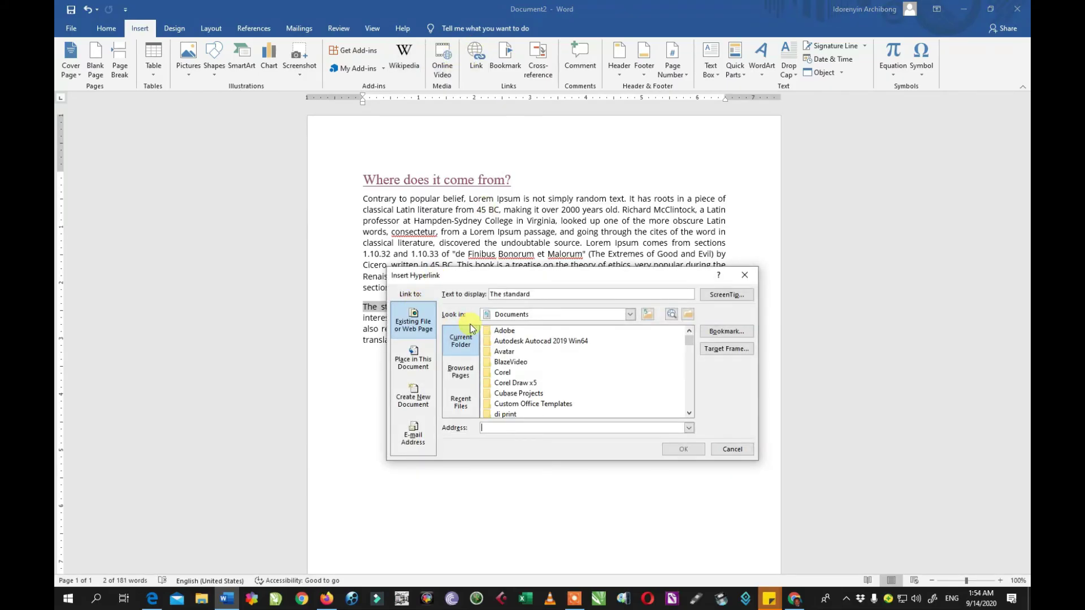
pyautogui.click(417, 321)
pyautogui.click(630, 316)
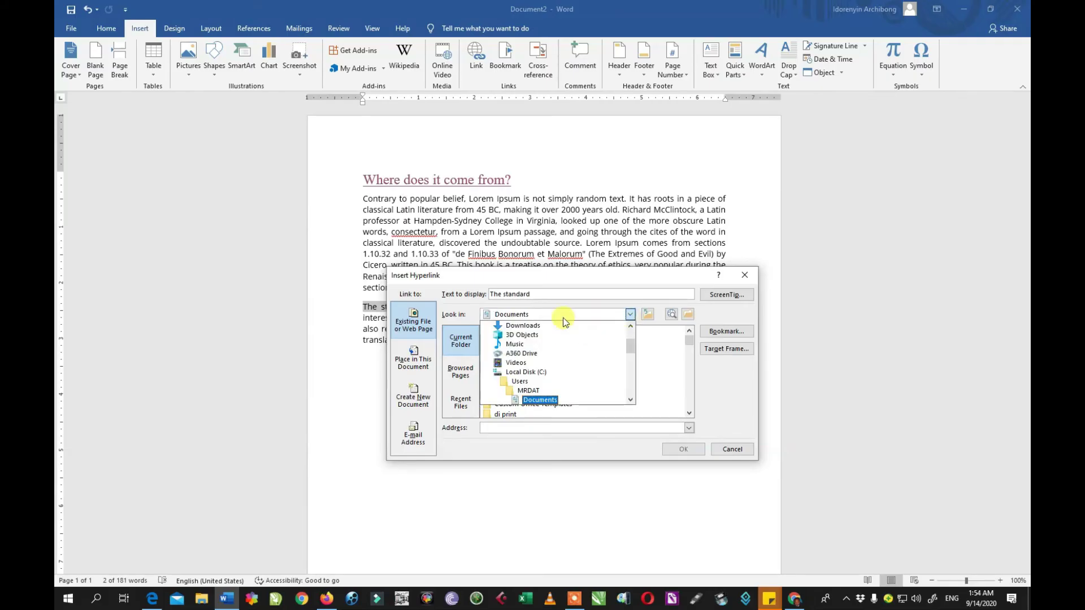
pyautogui.scroll(2, 629, 339)
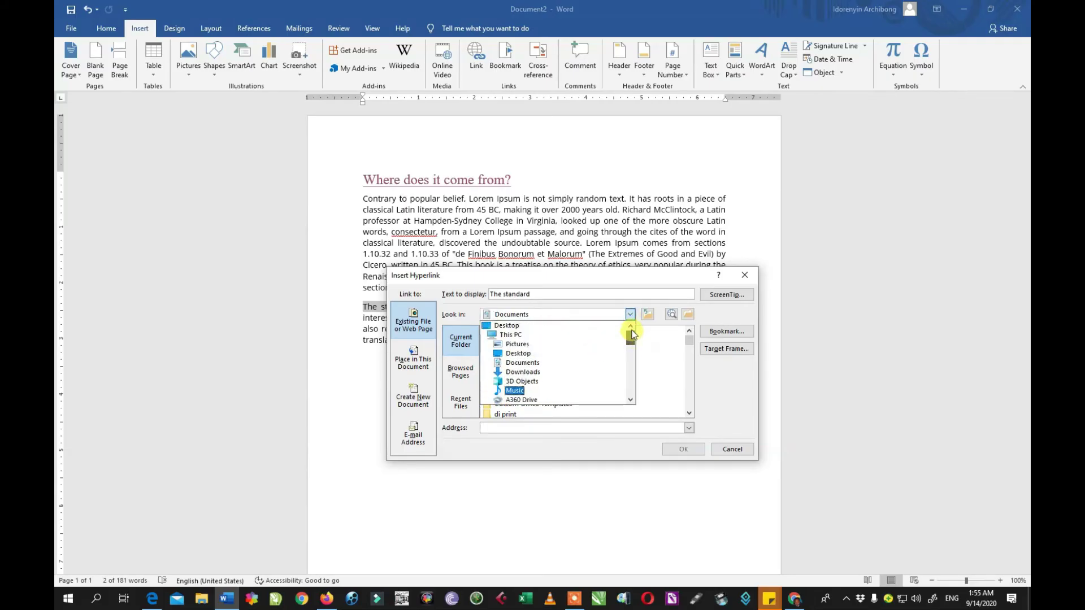
pyautogui.click(528, 329)
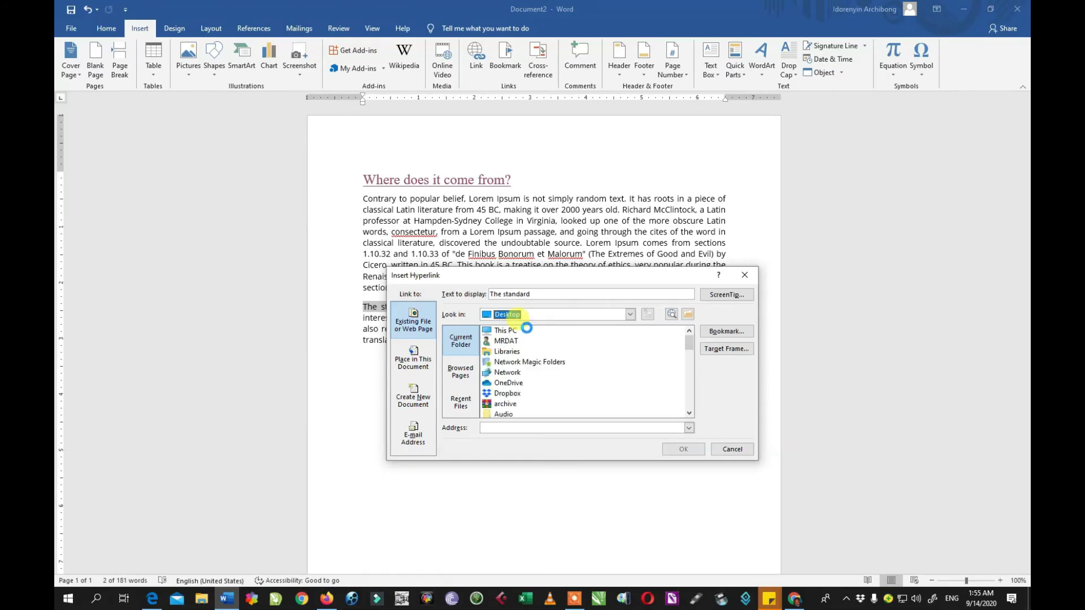
# Choose the music video .mp4 on the Desktop as the link target, confirm, and follow it.
pyautogui.click(688, 358)
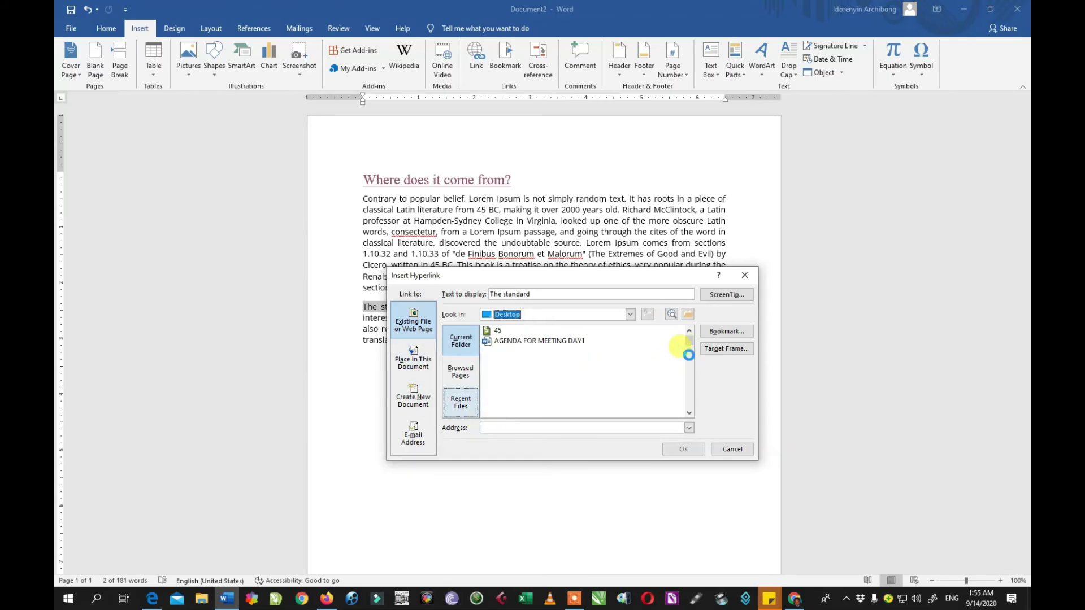
pyautogui.scroll(3, 571, 354)
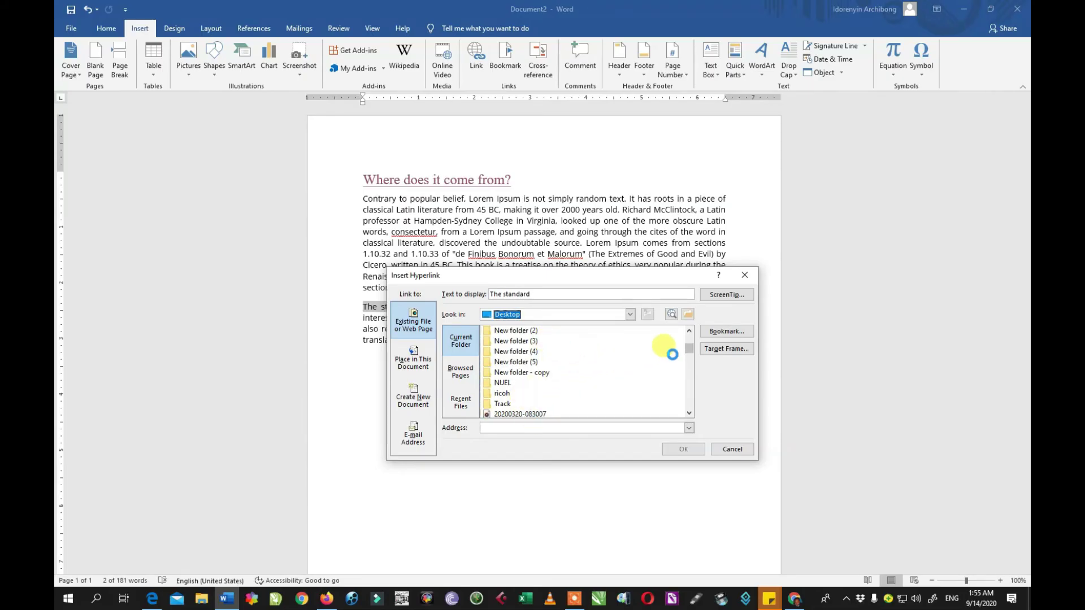
pyautogui.scroll(-4, 691, 350)
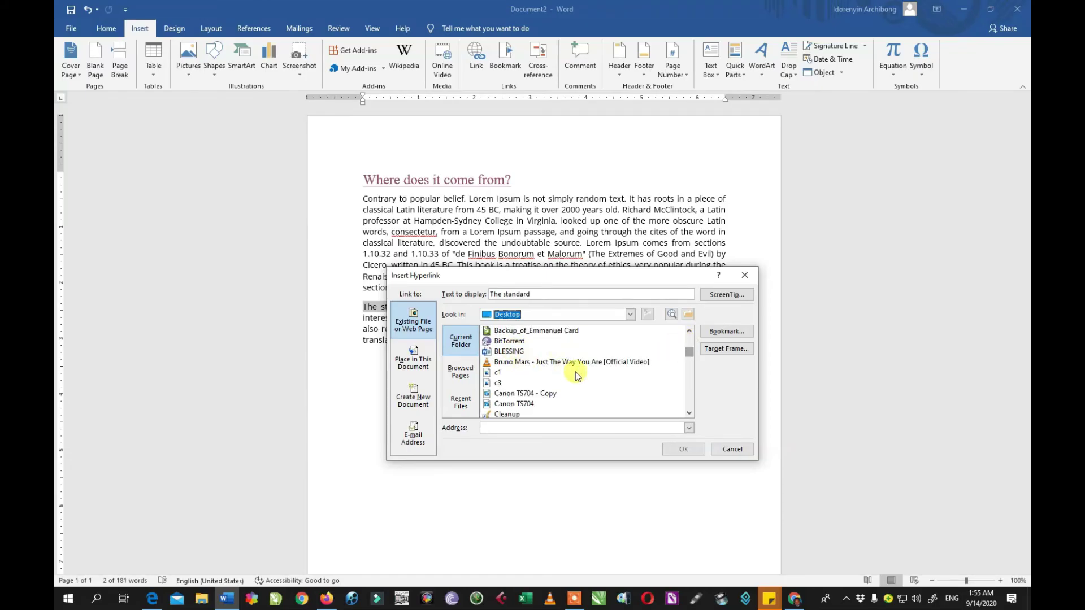
pyautogui.click(528, 364)
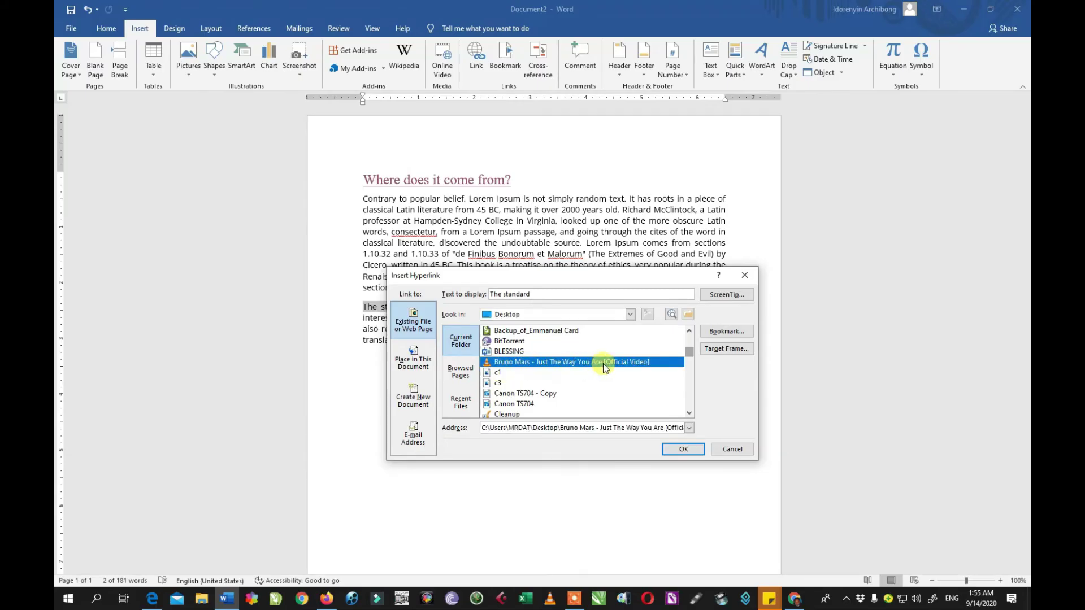
pyautogui.click(673, 449)
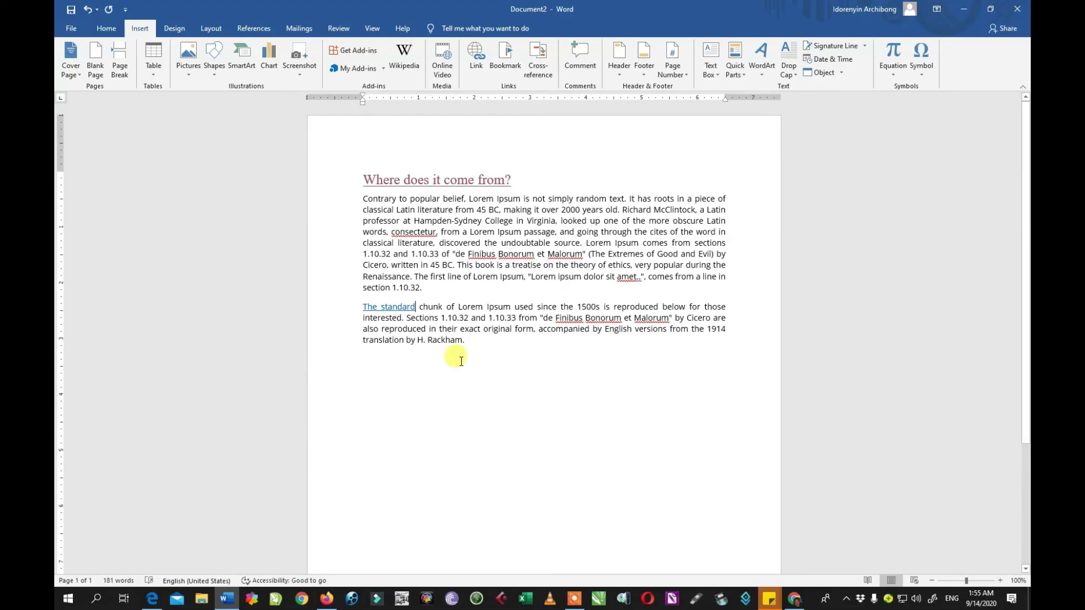
pyautogui.keyDown('ctrl'); pyautogui.click(401, 308); pyautogui.keyUp('ctrl')
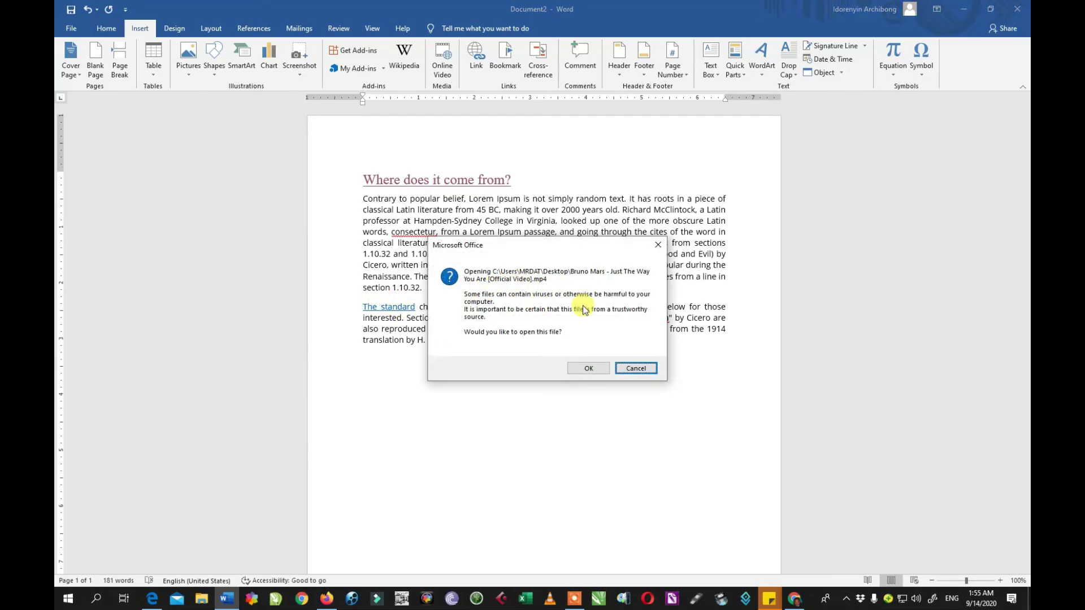
# Accept the Office security warning with OK so the linked video file opens.
pyautogui.click(580, 371)
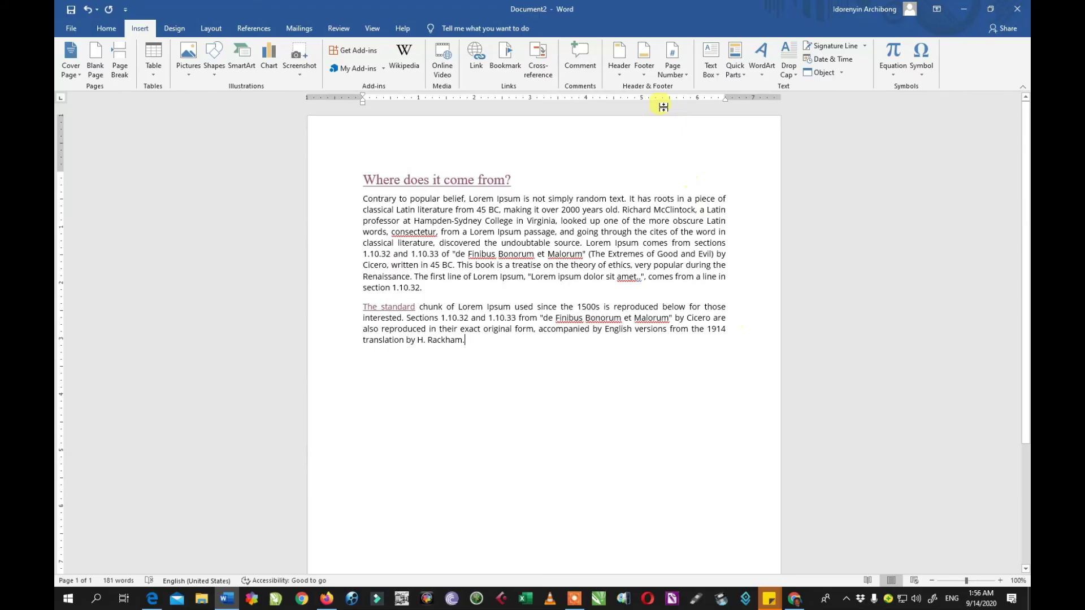
# Add comments on 'Rackham' and on '32' in section 1.10.32.
pyautogui.click(582, 59)
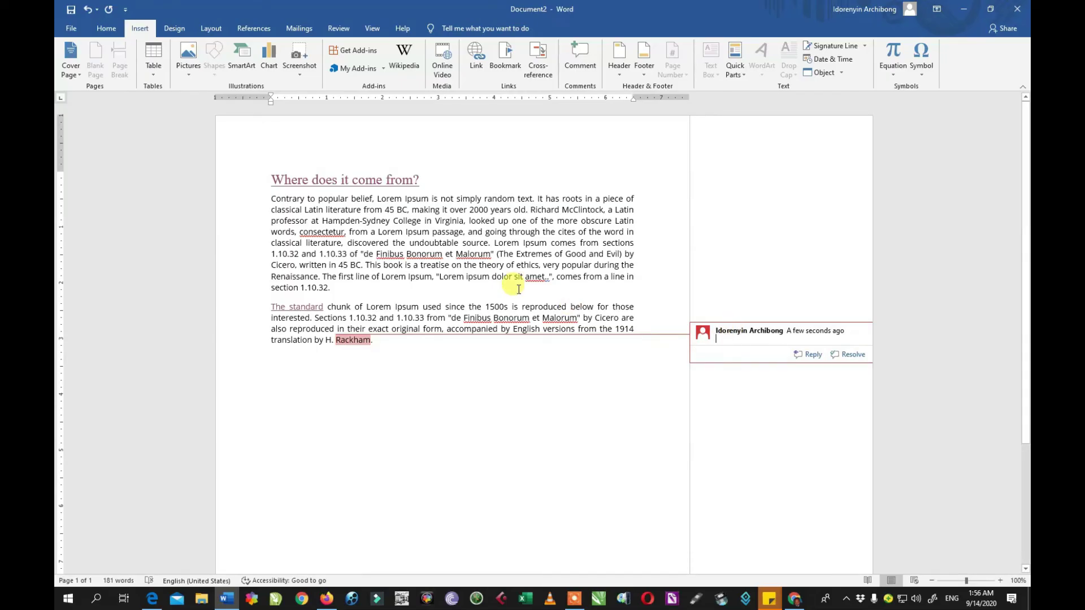
pyautogui.click(369, 289)
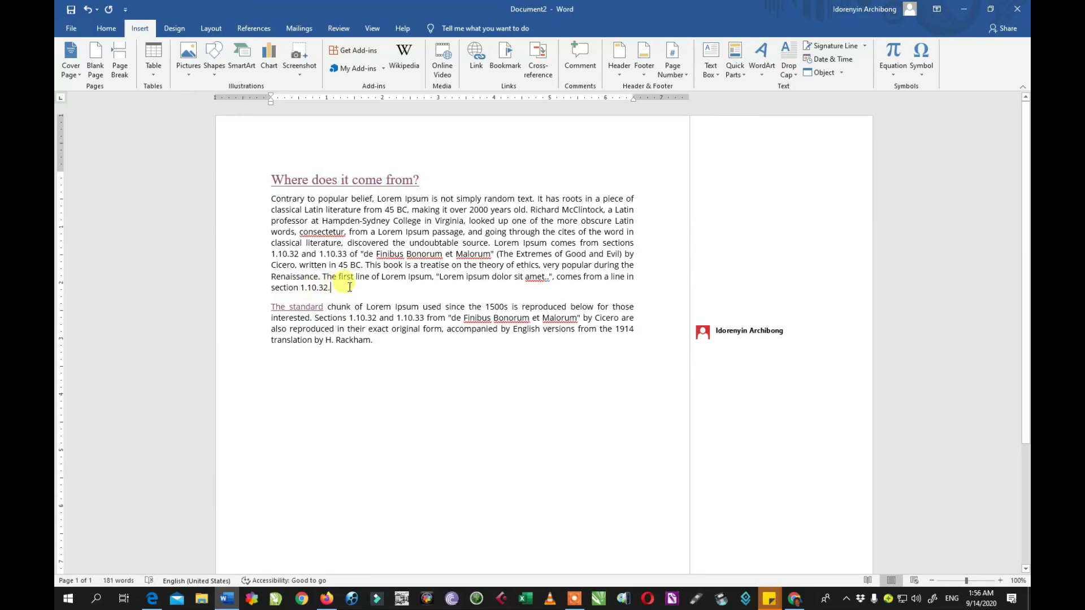
pyautogui.click(578, 56)
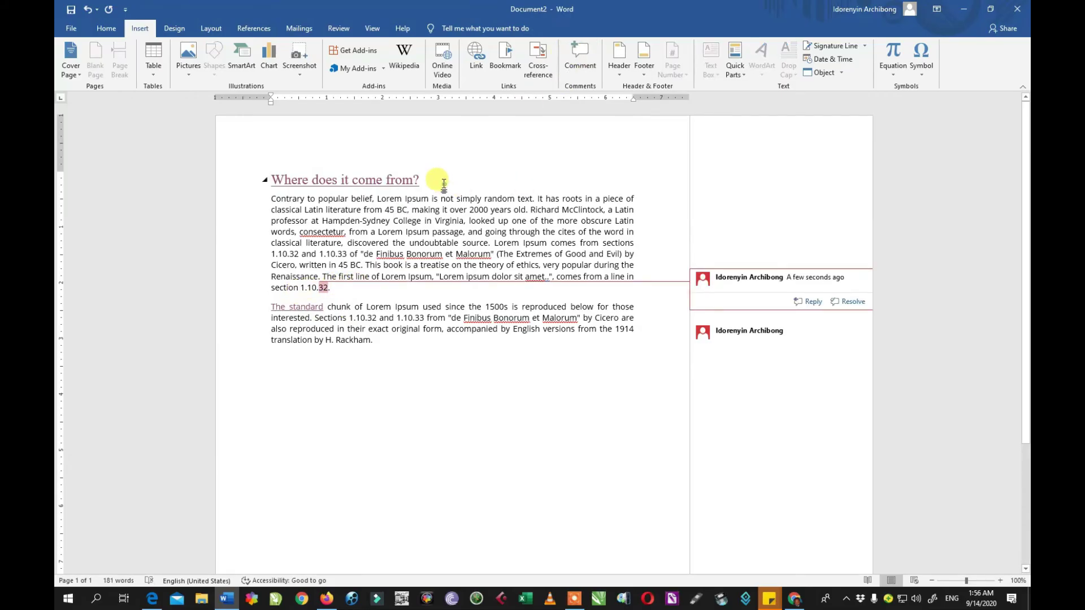
# Add a comment on the 'Where does it come from?' heading.
pyautogui.tripleClick(443, 184)
pyautogui.click(580, 55)
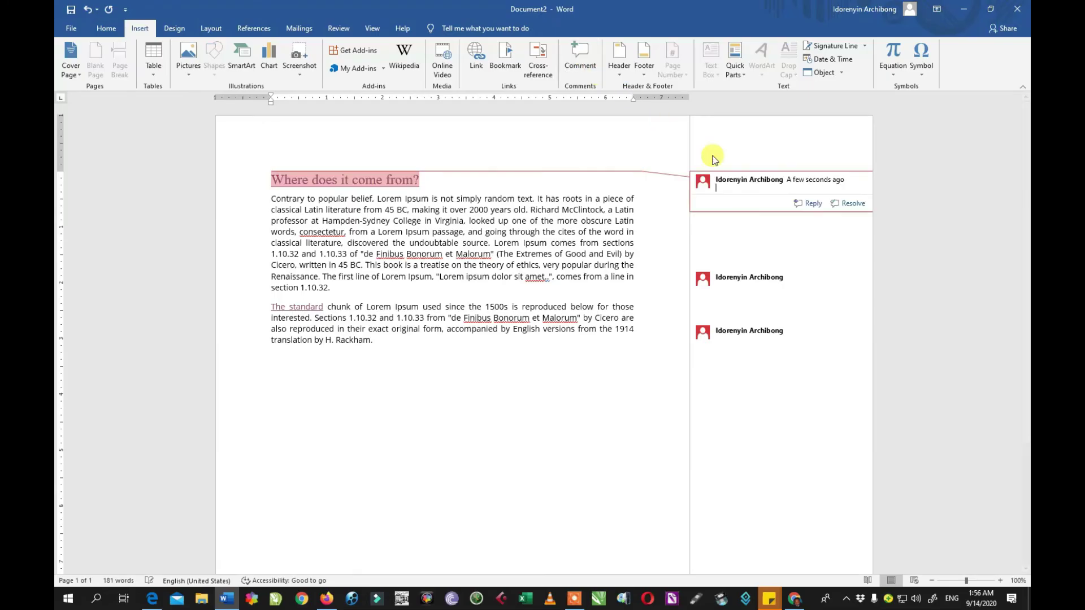
pyautogui.click(751, 169)
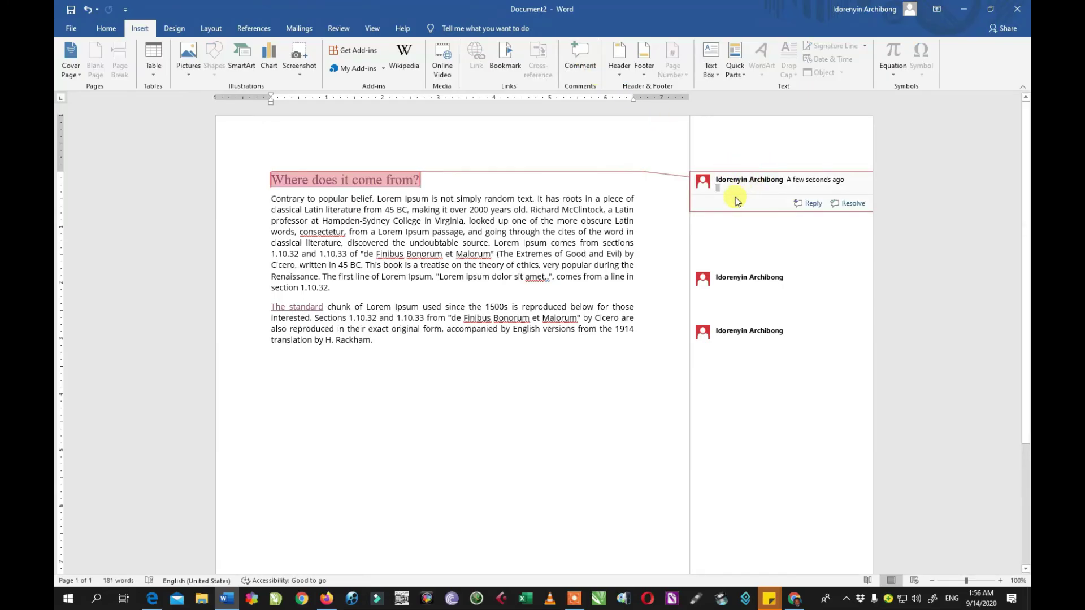
# Reply to the comment on '32', then reselect the heading's comment.
pyautogui.click(737, 280)
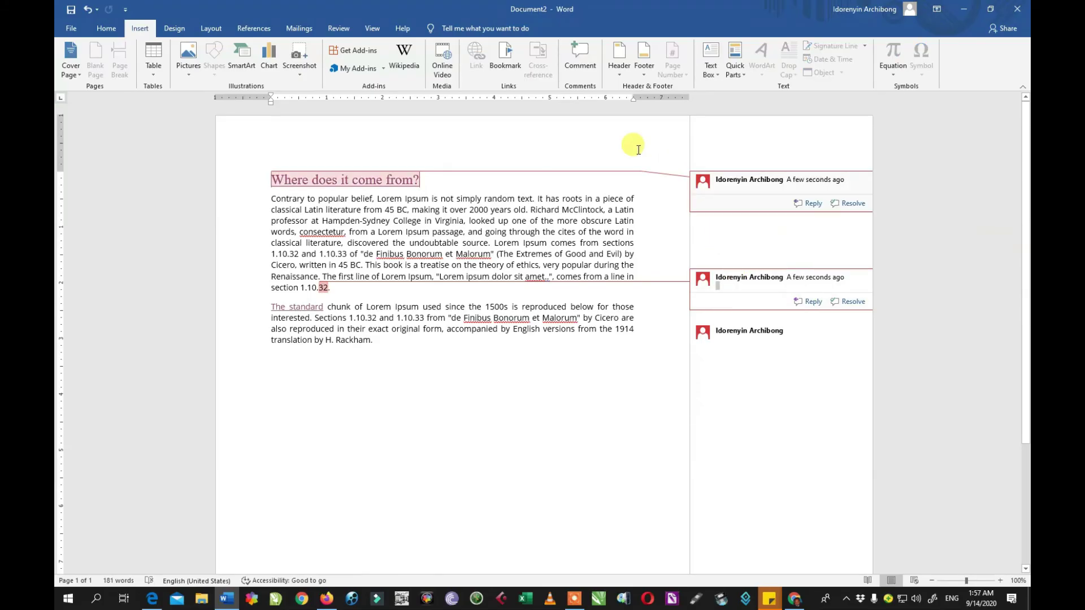
pyautogui.click(581, 59)
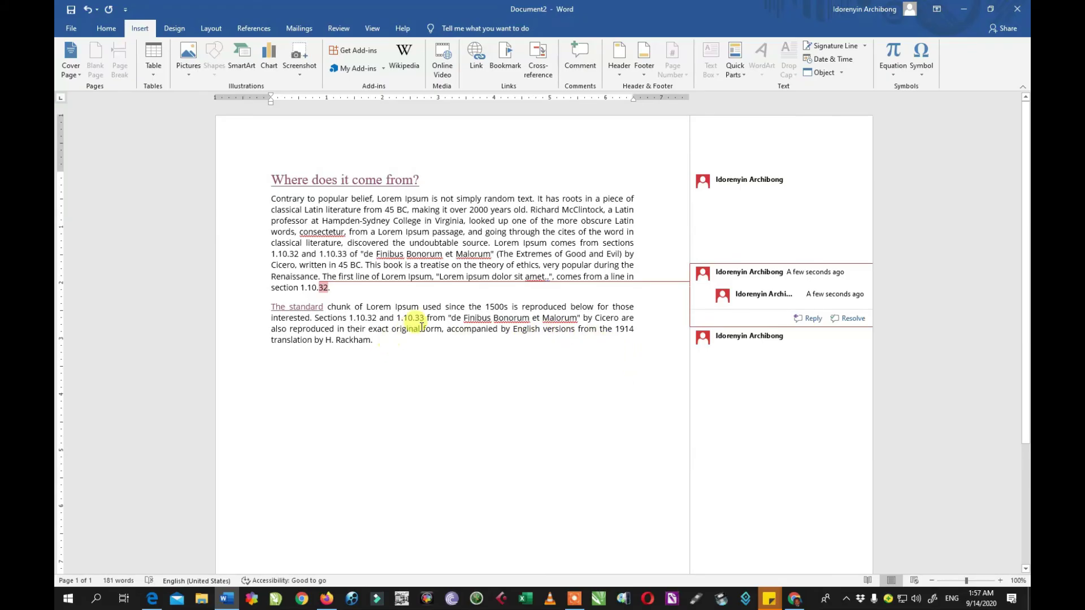
pyautogui.click(472, 296)
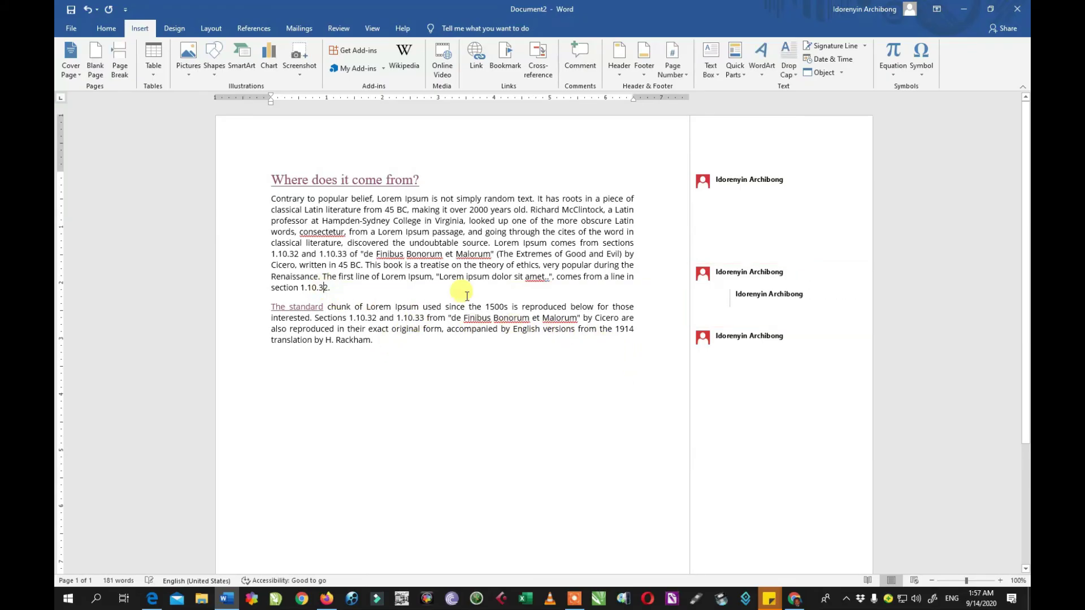
pyautogui.click(715, 296)
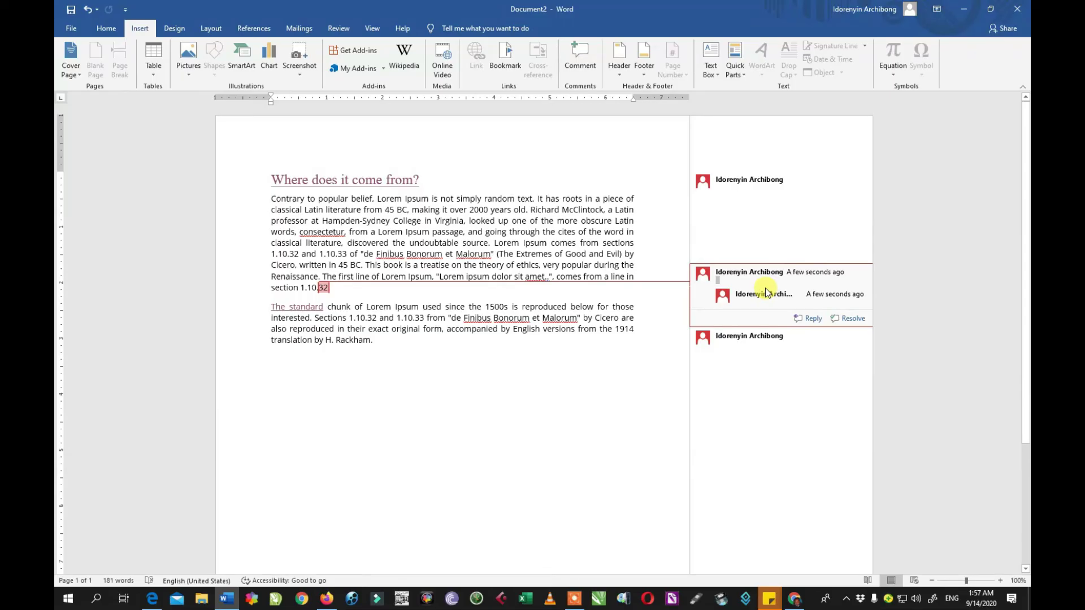
pyautogui.click(736, 180)
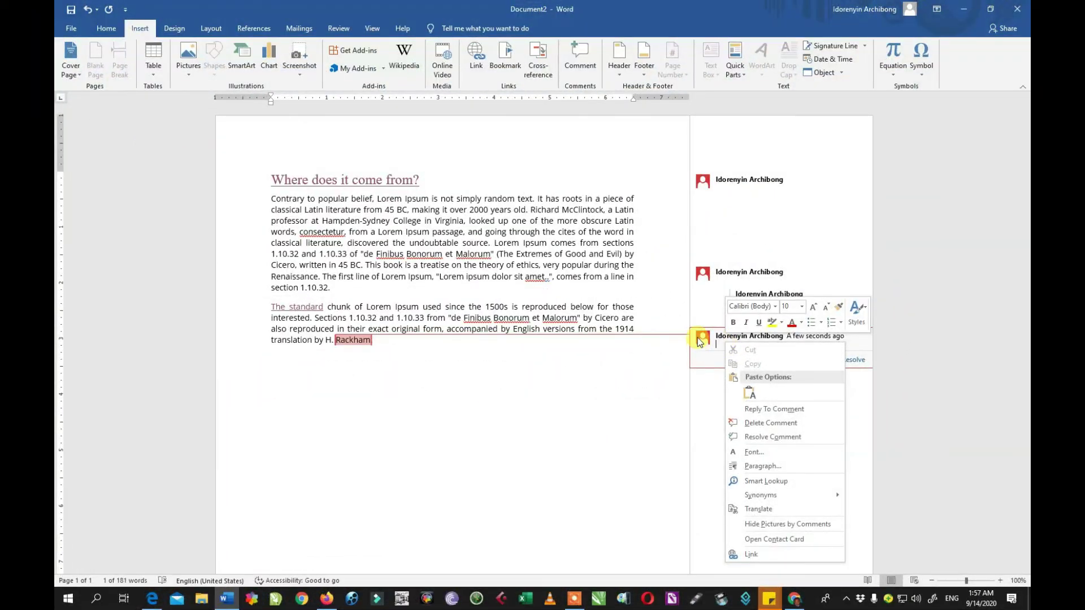
# Delete the comment on the heading and the comment anchored on '32'.
pyautogui.click(714, 184)
pyautogui.rightClick(714, 184)
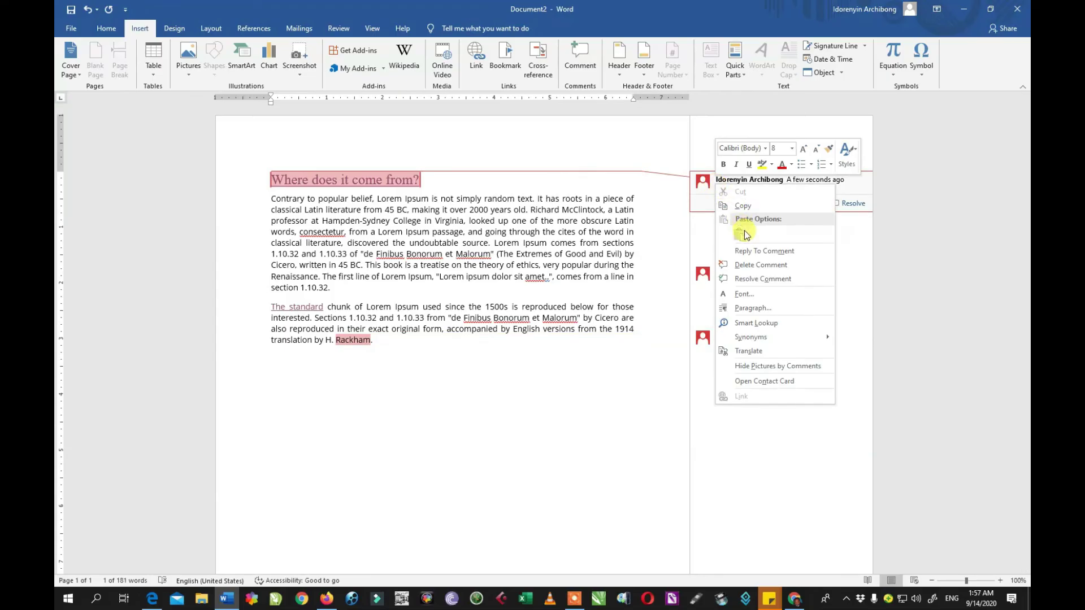
pyautogui.click(760, 264)
pyautogui.click(744, 275)
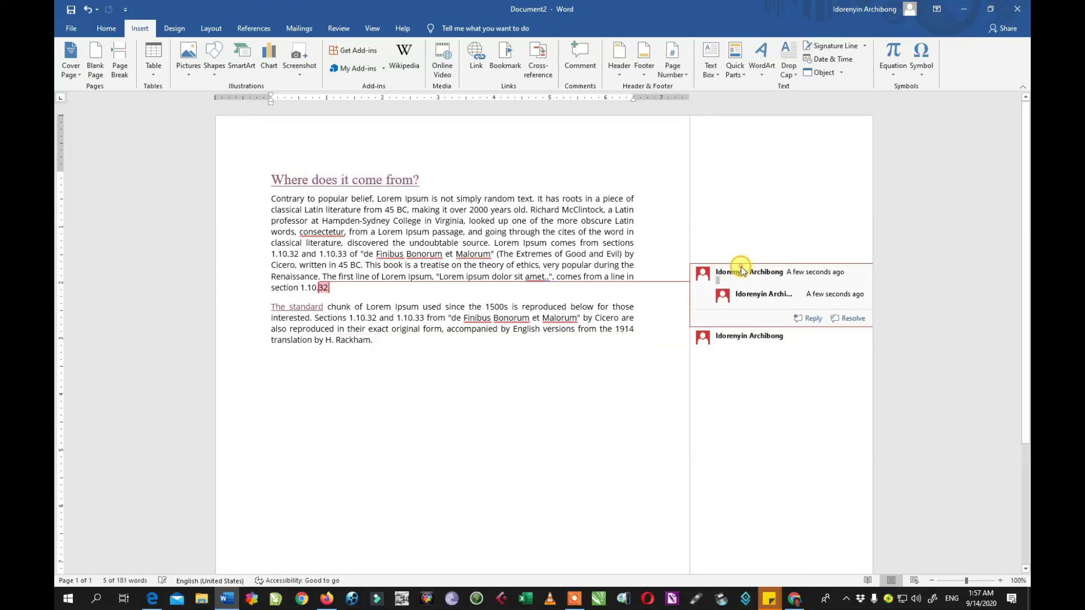
pyautogui.rightClick(742, 270)
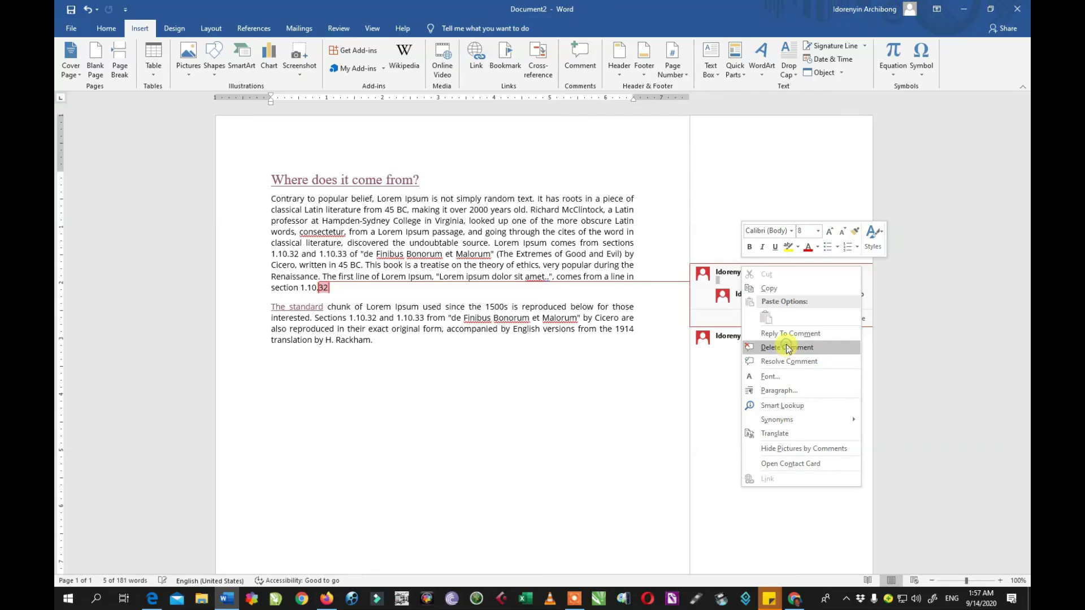
pyautogui.click(787, 347)
# Delete the Rackham comment and bring up the built-in header designs.
pyautogui.rightClick(751, 337)
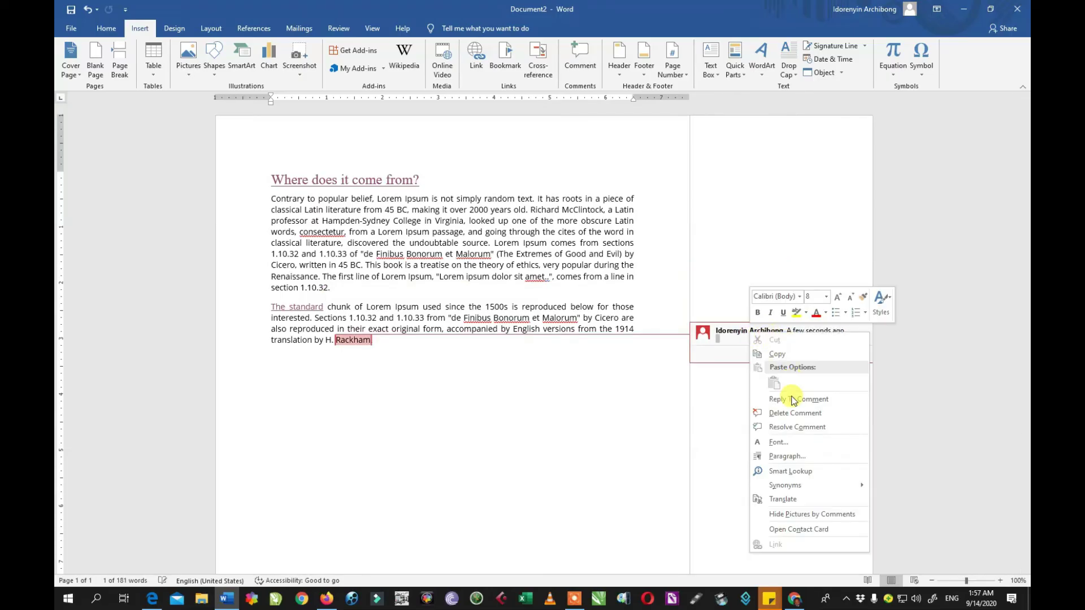
pyautogui.click(792, 416)
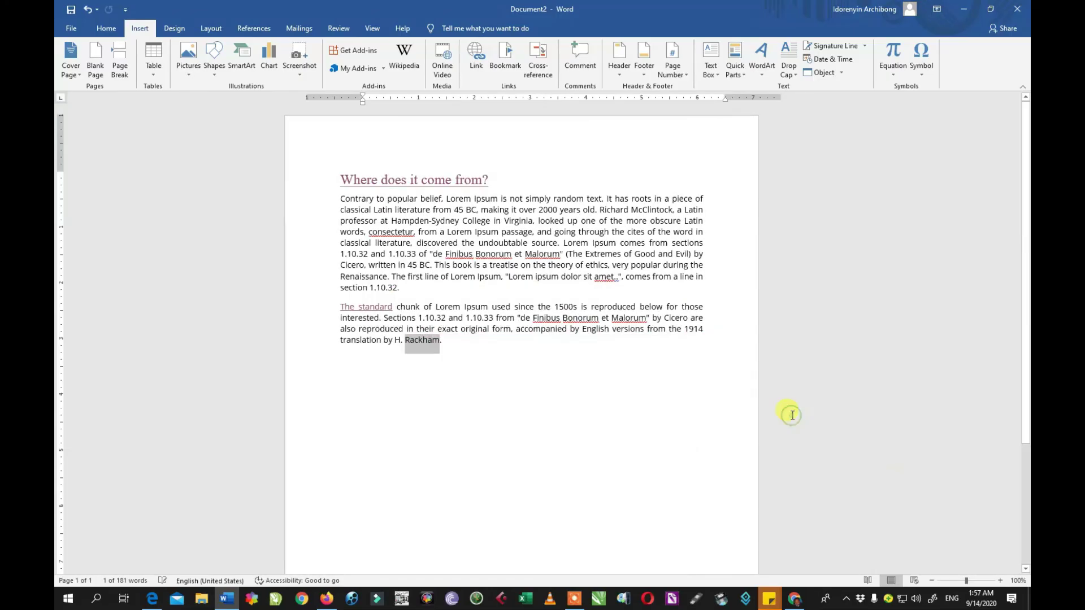
pyautogui.click(740, 404)
pyautogui.click(623, 77)
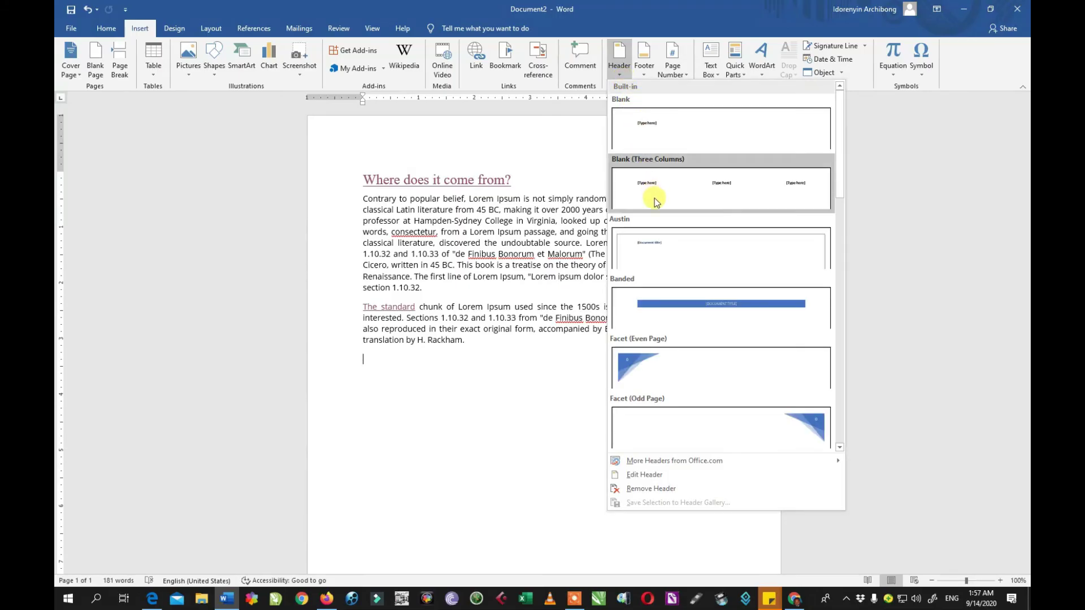
pyautogui.click(522, 158)
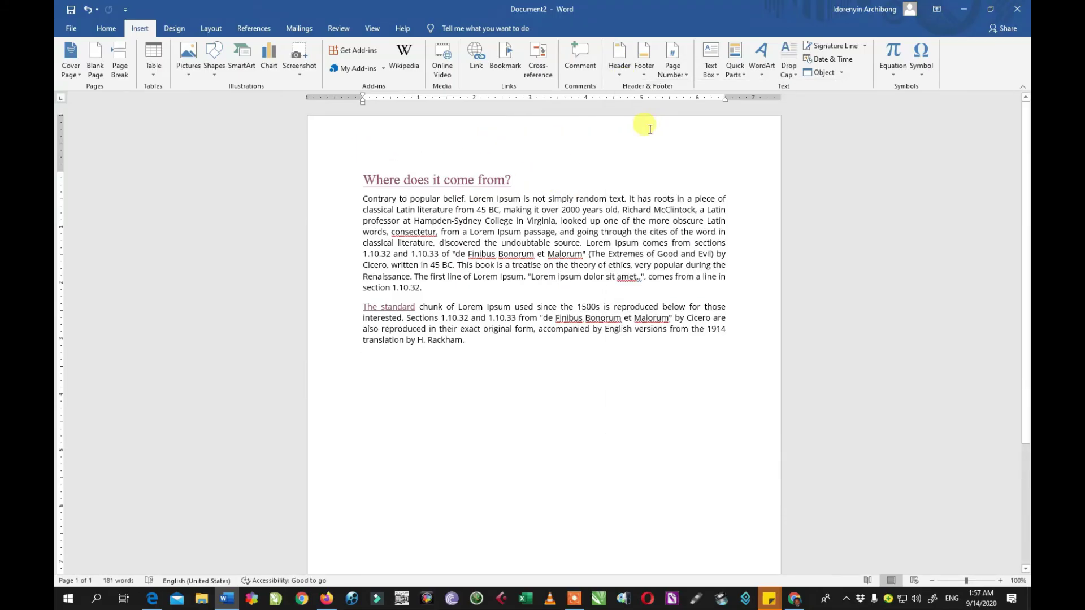
pyautogui.click(415, 131)
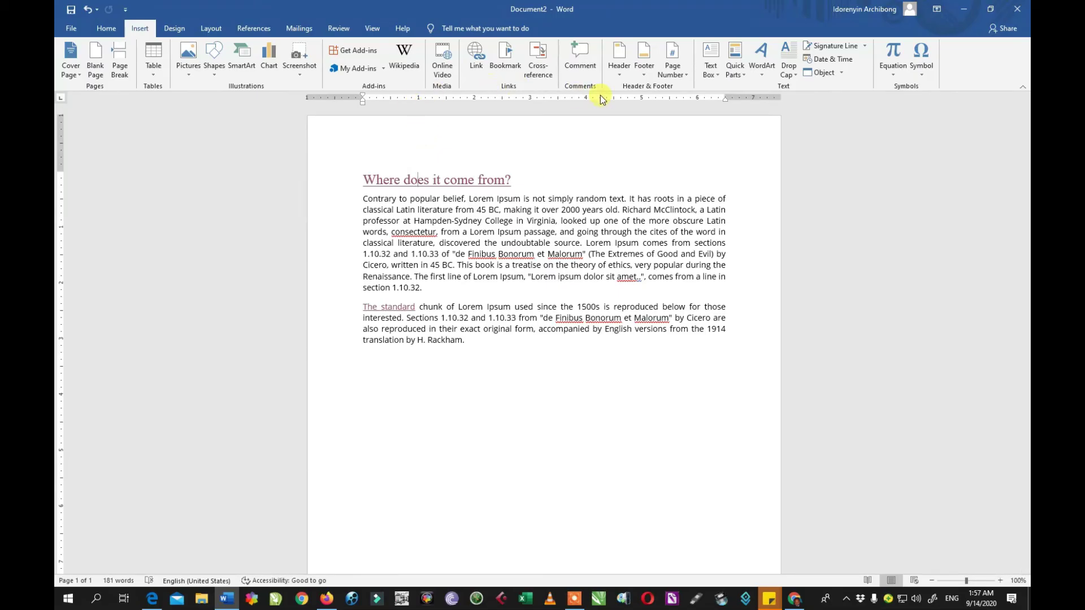
pyautogui.click(619, 73)
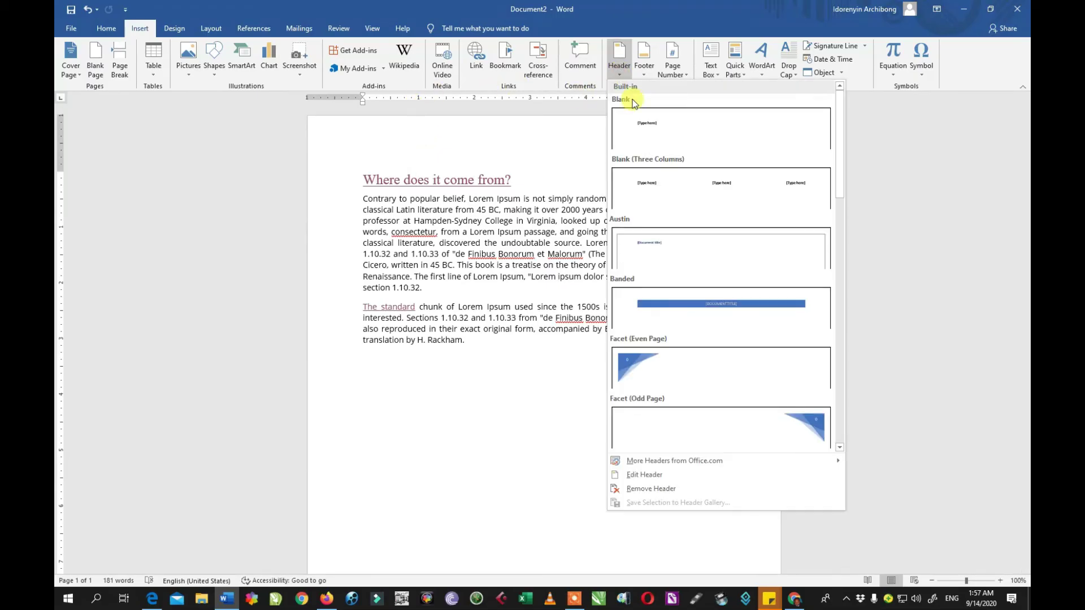
# Insert the Facet (Even Page) header on the first page, then close header editing.
pyautogui.click(671, 362)
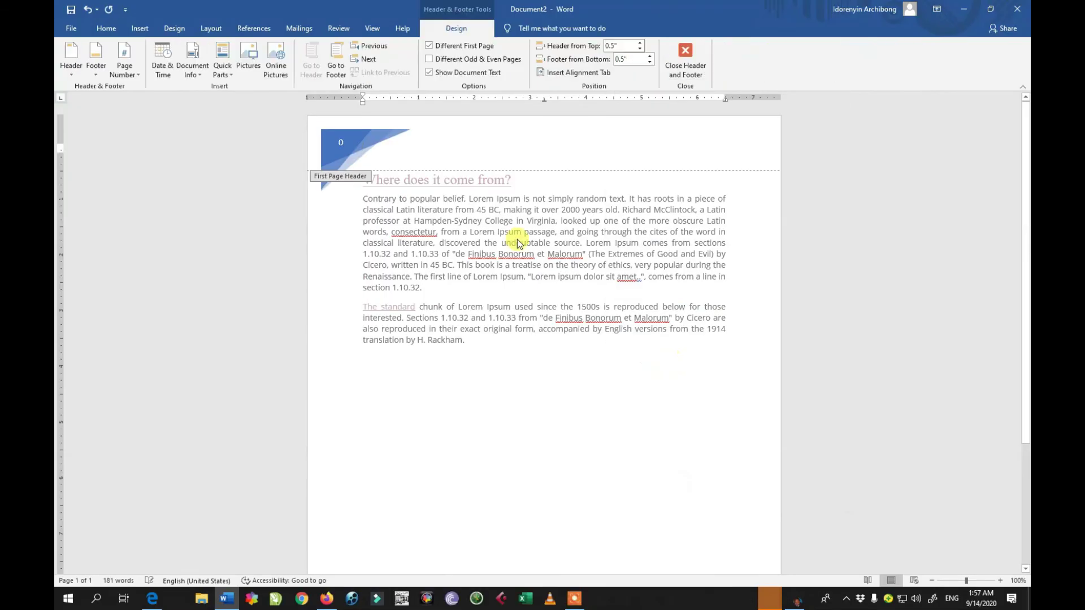
pyautogui.doubleClick(500, 224)
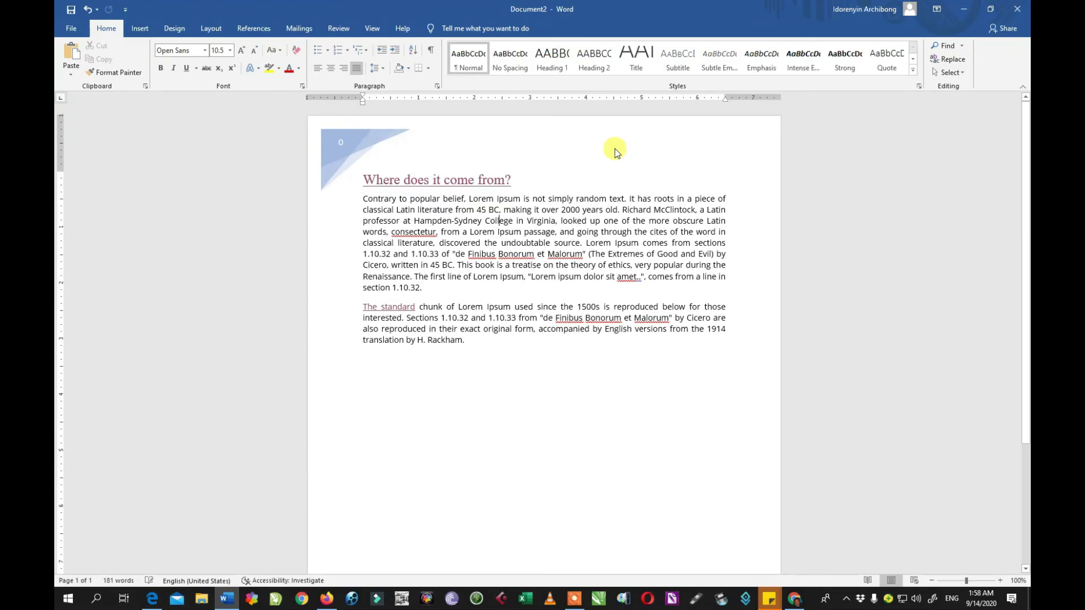
pyautogui.scroll(-5, 601, 302)
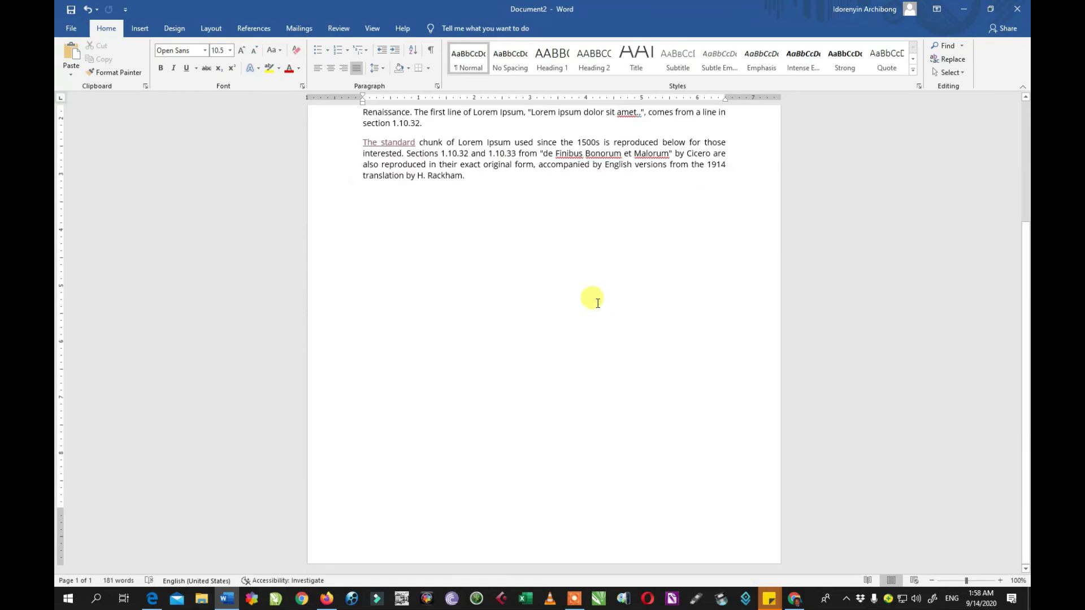
pyautogui.scroll(5, 598, 304)
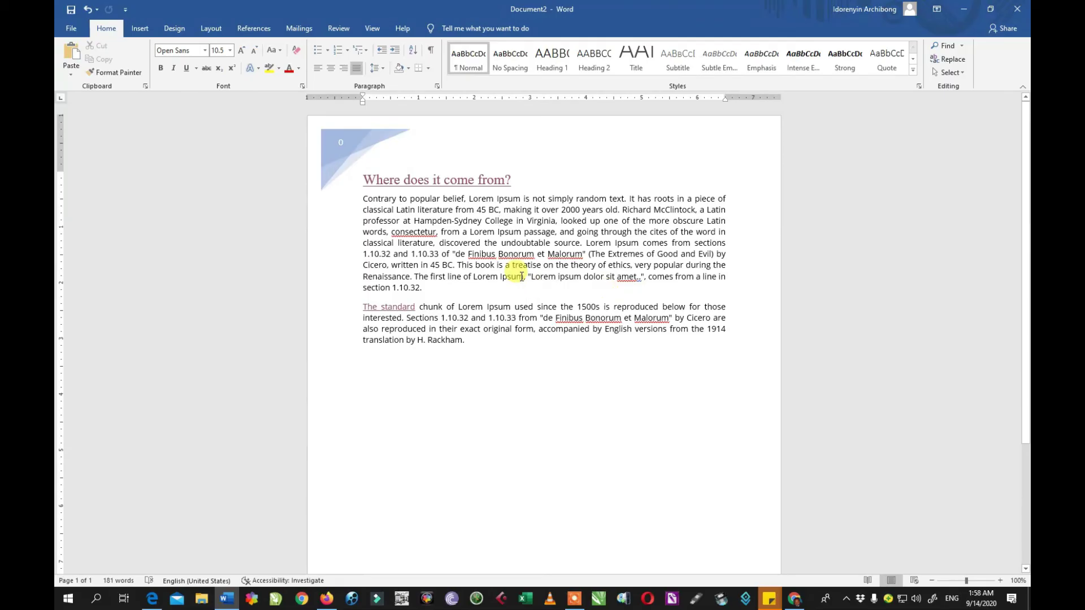
pyautogui.doubleClick(420, 141)
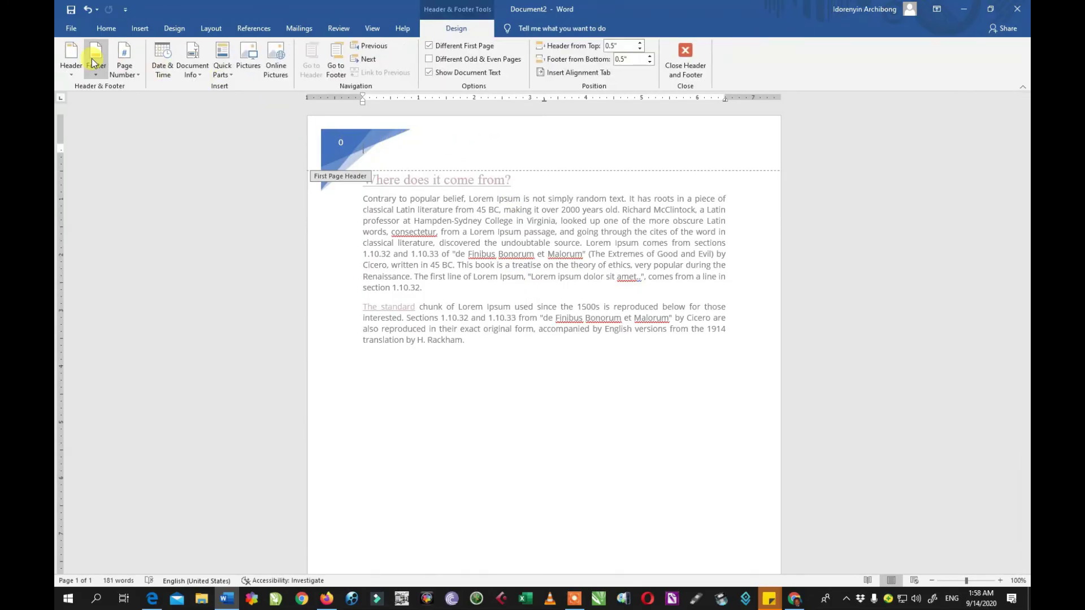
pyautogui.click(707, 63)
# Replace the header with the Blank (Three Columns) design.
pyautogui.click(143, 33)
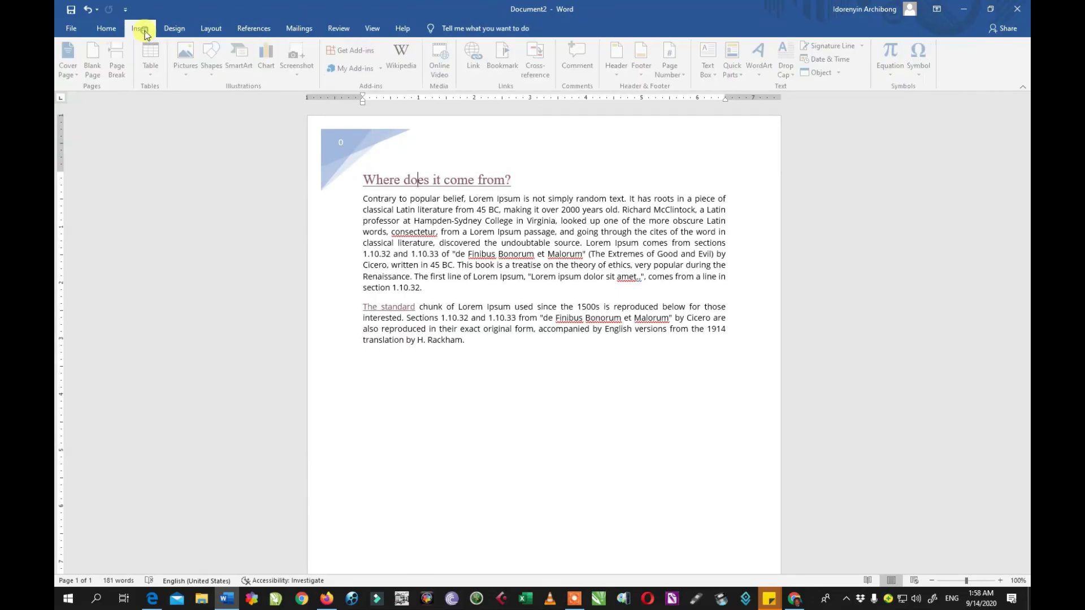
pyautogui.click(621, 75)
pyautogui.scroll(-10, 703, 289)
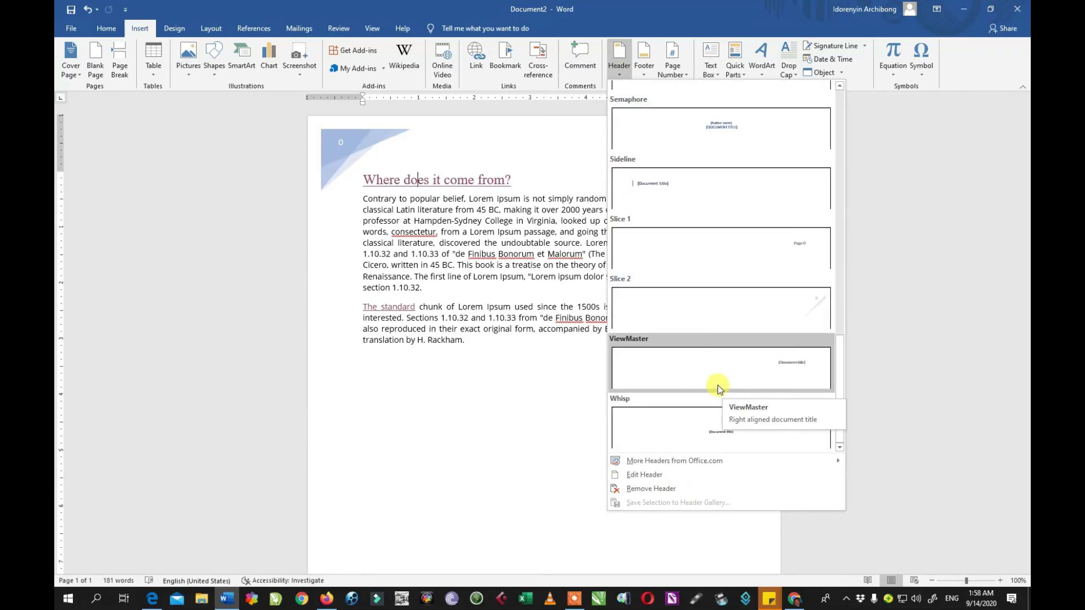
pyautogui.scroll(10, 719, 388)
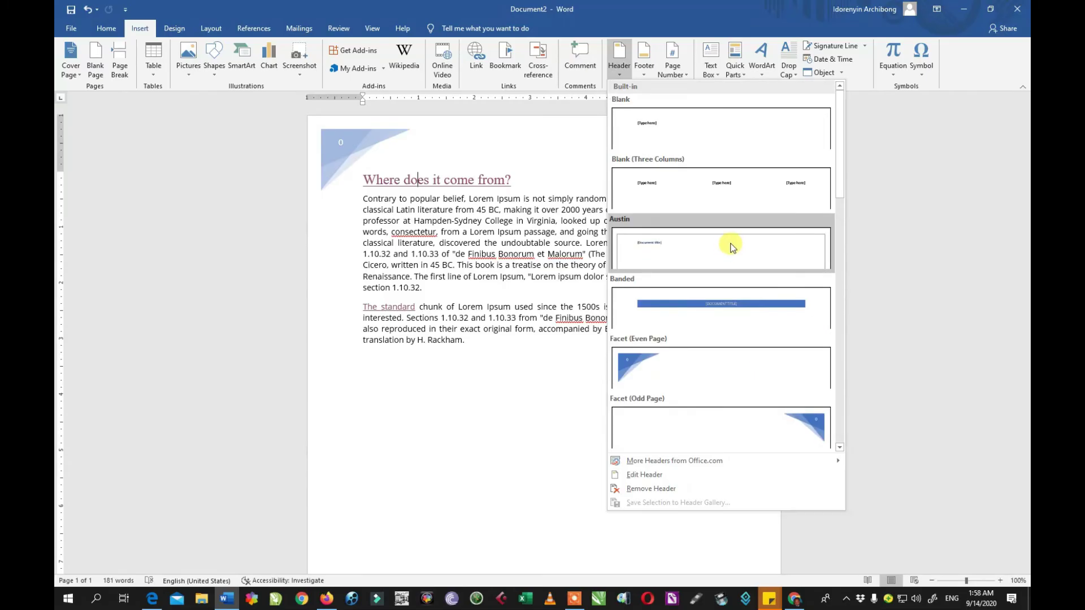
pyautogui.click(720, 190)
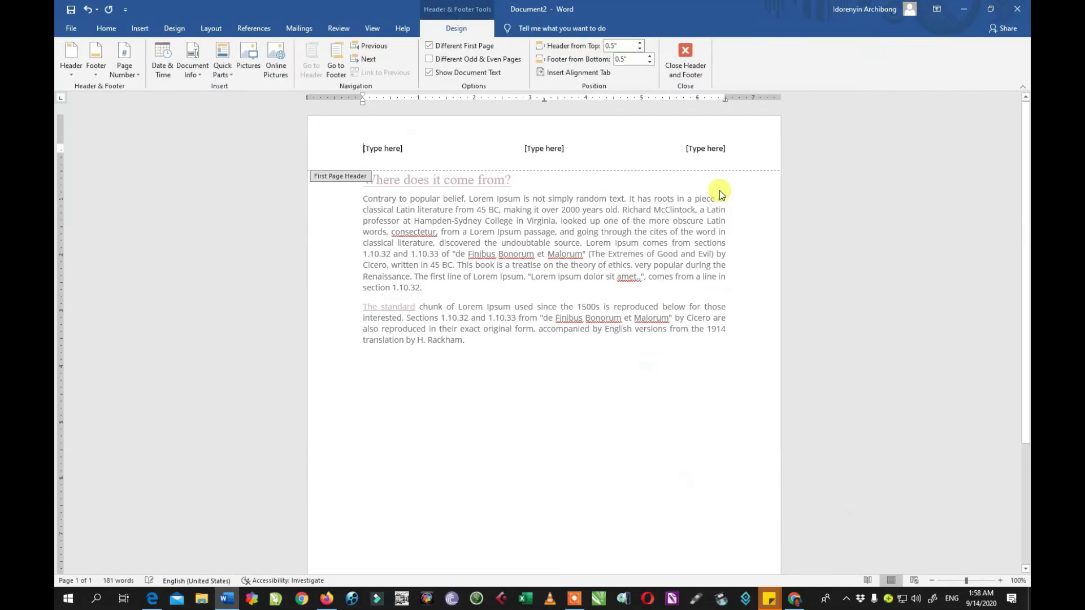
# Select the left, centre and right [Type here] placeholders, then close header editing.
pyautogui.click(378, 148)
pyautogui.click(543, 149)
pyautogui.click(690, 151)
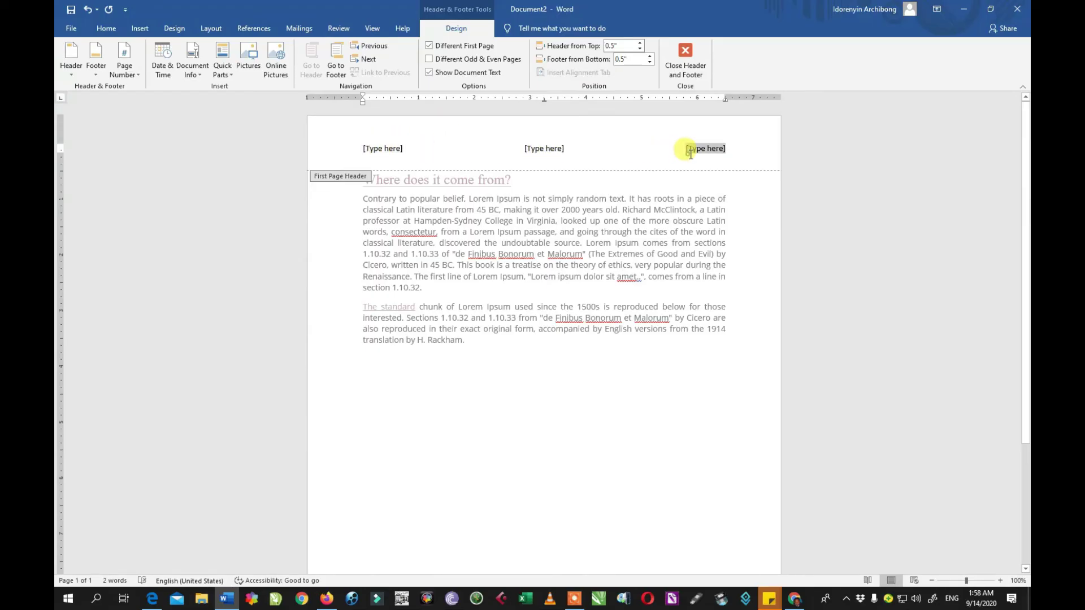
pyautogui.click(548, 151)
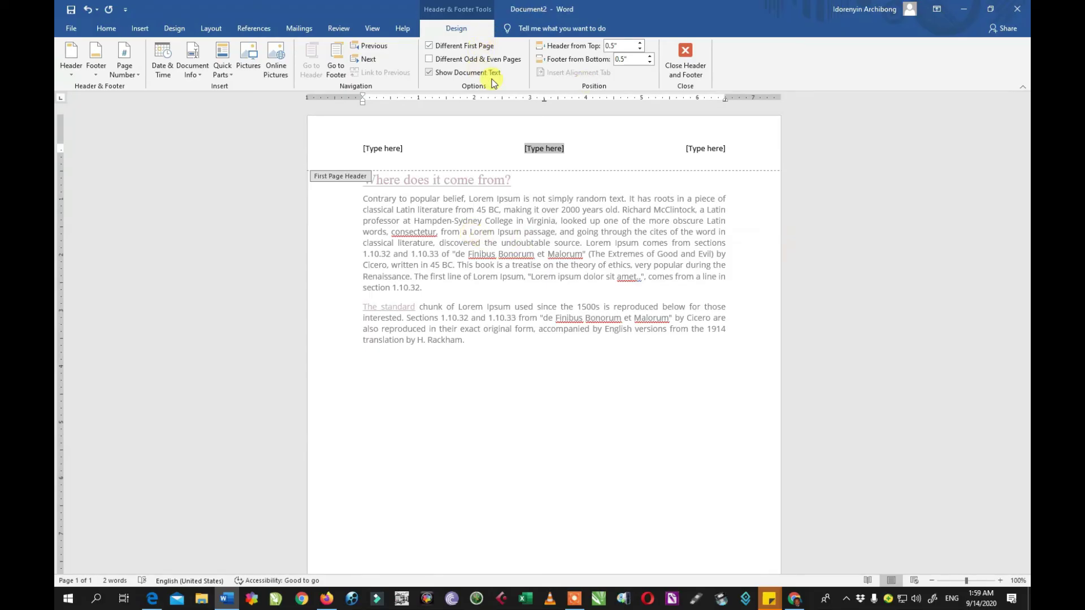
pyautogui.click(687, 56)
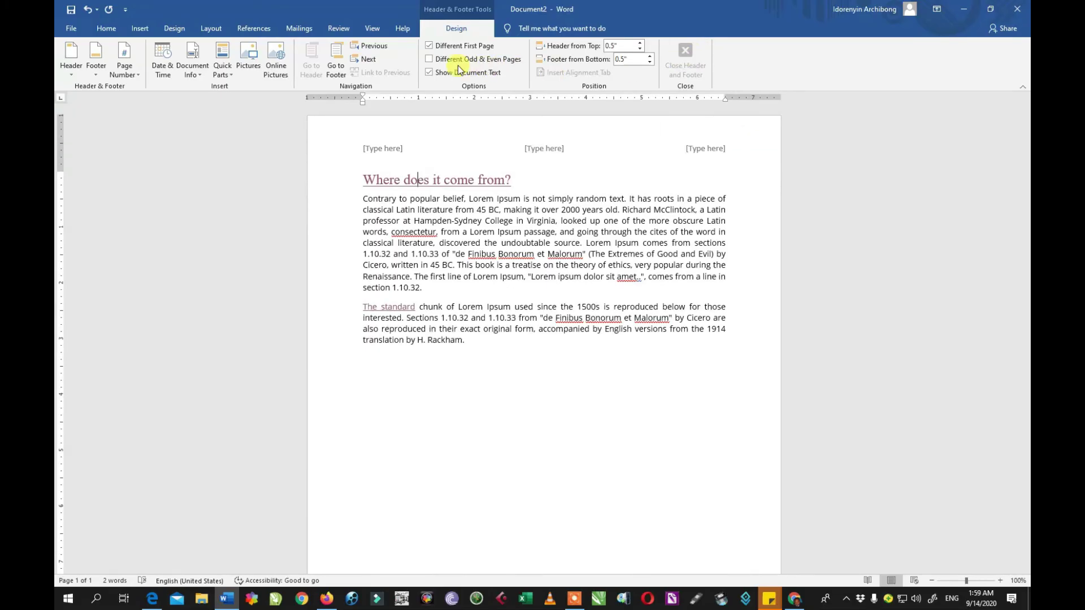
# Insert the Blank (Three Columns) footer with three [Type here] placeholders.
pyautogui.click(141, 29)
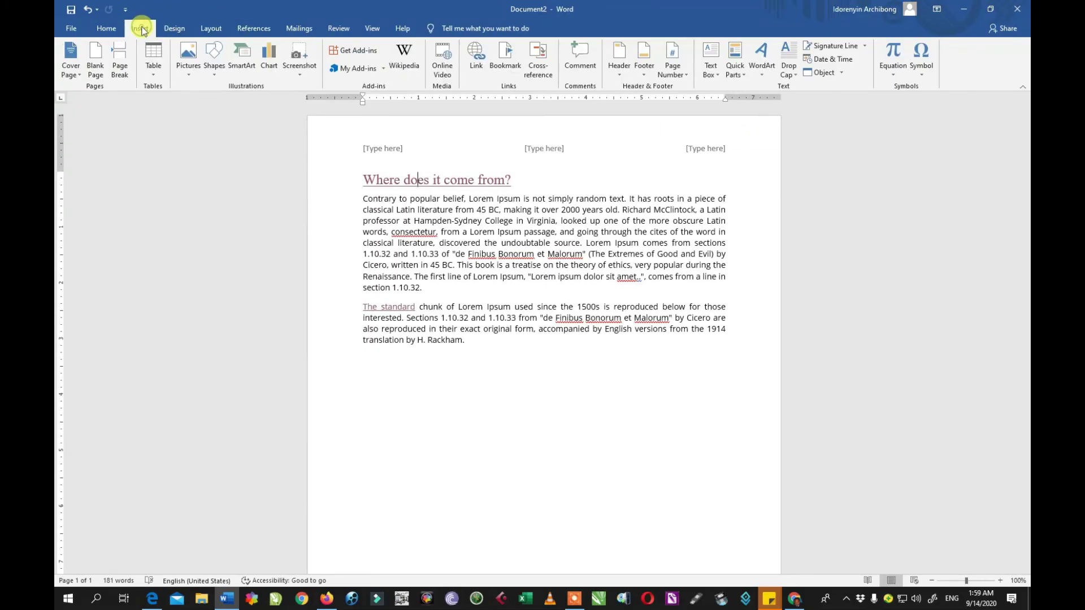
pyautogui.scroll(-3, 565, 257)
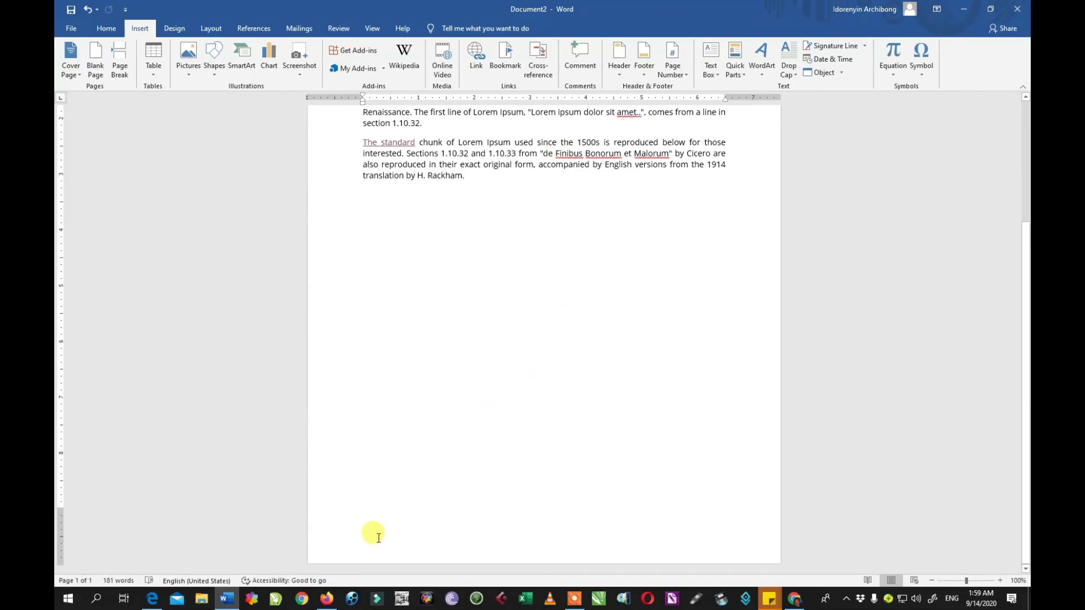
pyautogui.scroll(3, 663, 214)
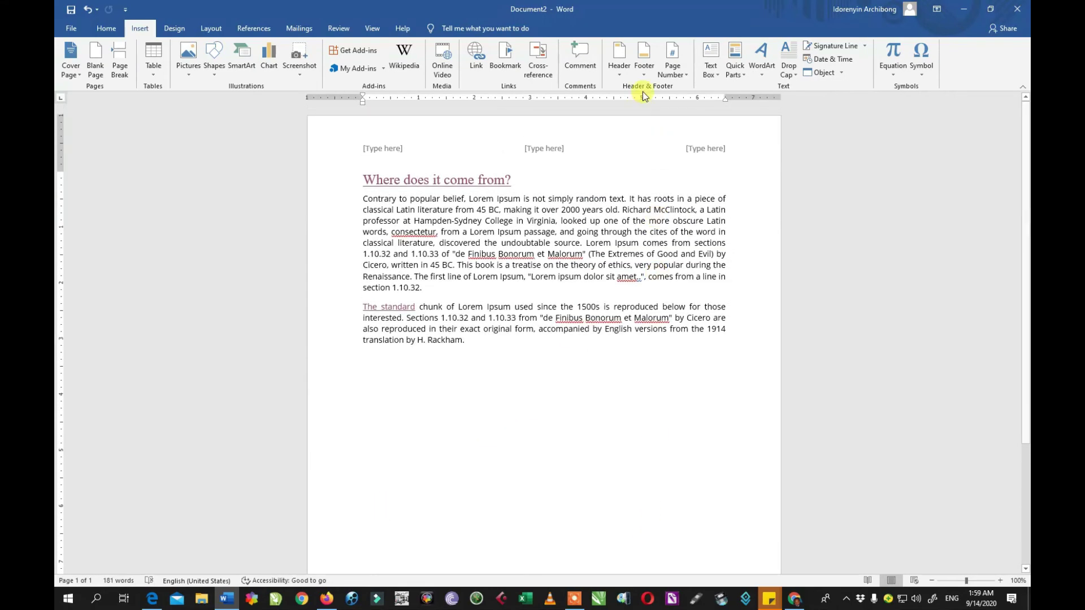
pyautogui.click(644, 59)
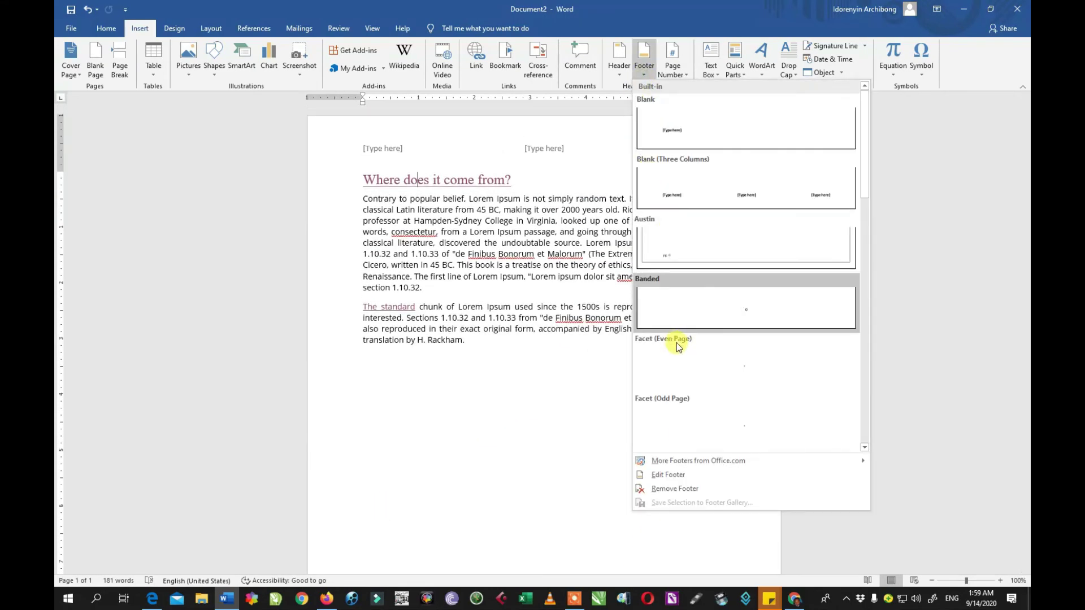
pyautogui.click(730, 196)
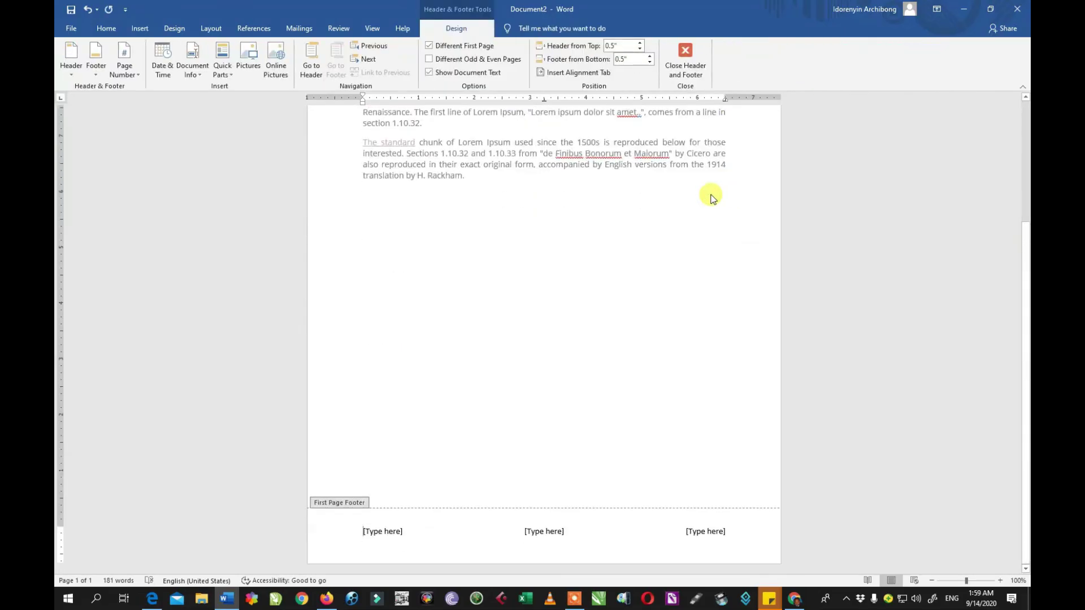
pyautogui.scroll(3, 710, 194)
pyautogui.click(141, 28)
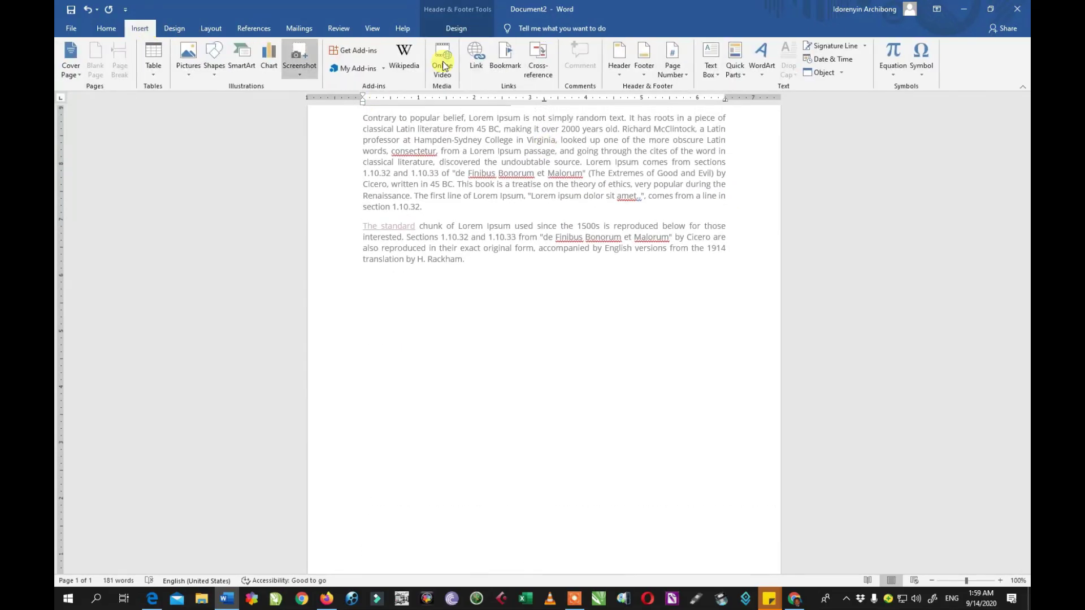
# Add a Top of Page Circle page number and close header editing.
pyautogui.click(674, 66)
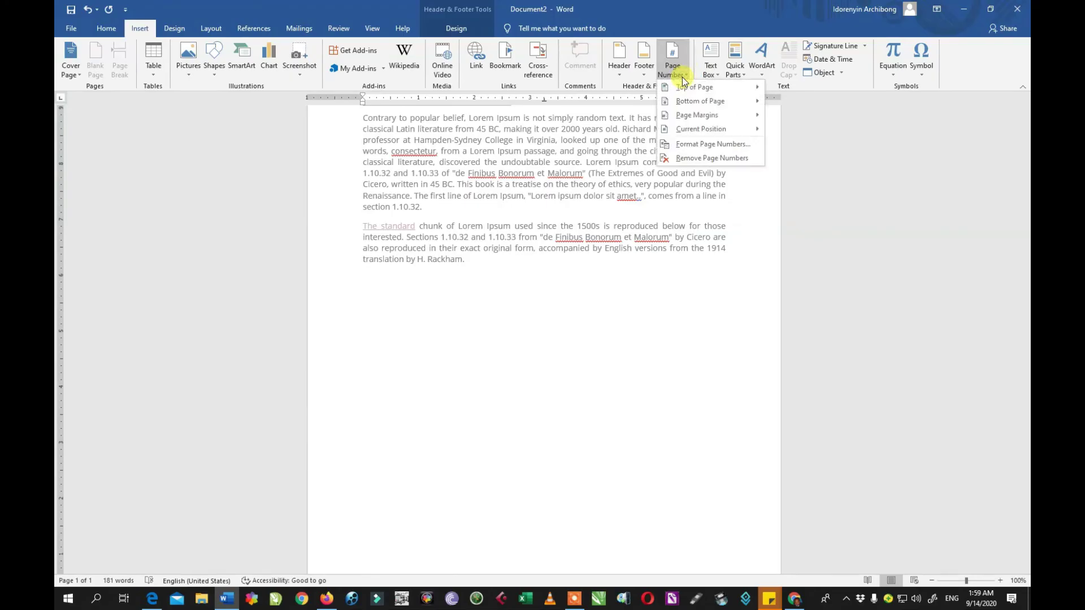
pyautogui.moveTo(686, 87)
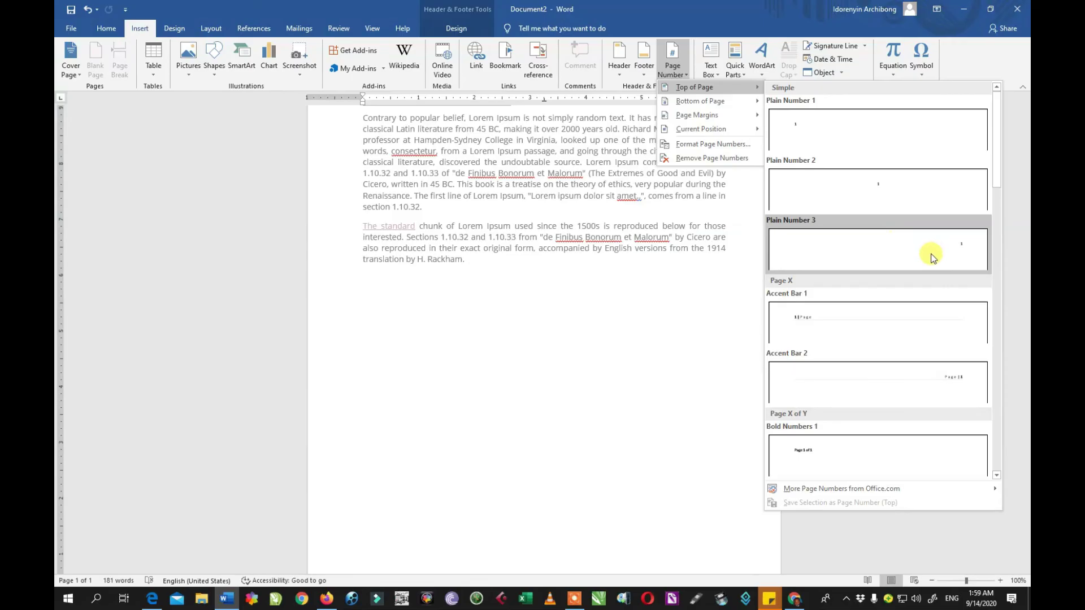
pyautogui.scroll(-10, 827, 328)
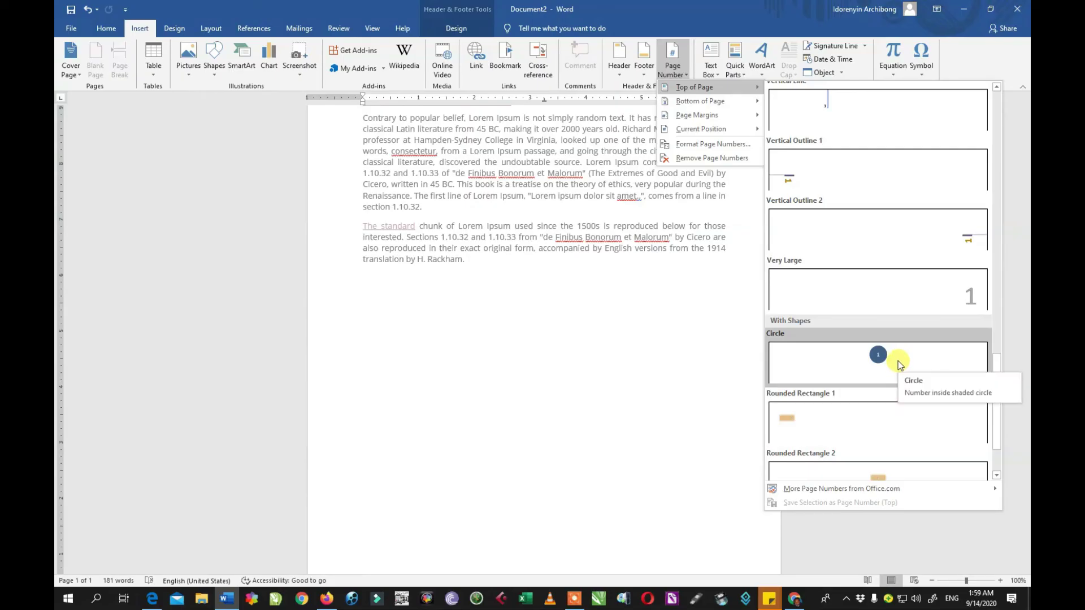
pyautogui.click(899, 364)
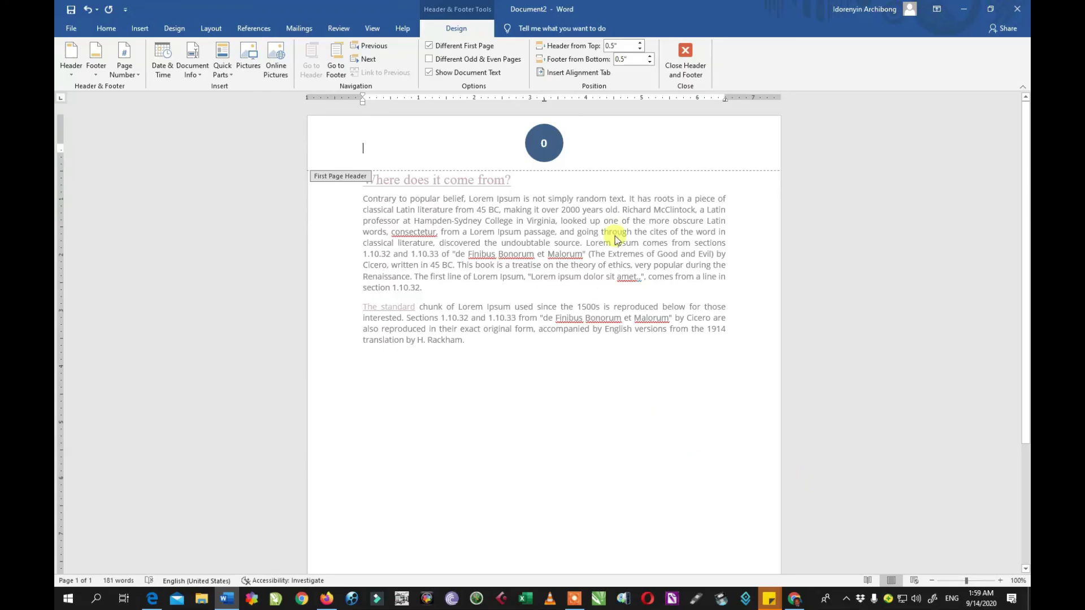
pyautogui.click(686, 57)
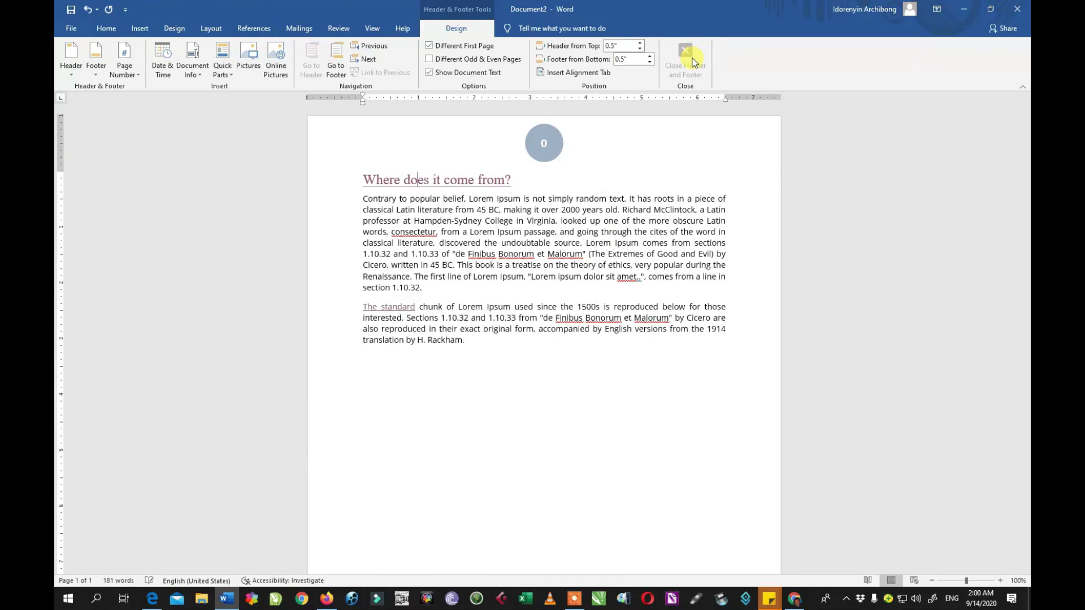
# Show the Text Box gallery with Simple Text Box, Austin Quote and Banded Sidebar designs.
pyautogui.click(141, 31)
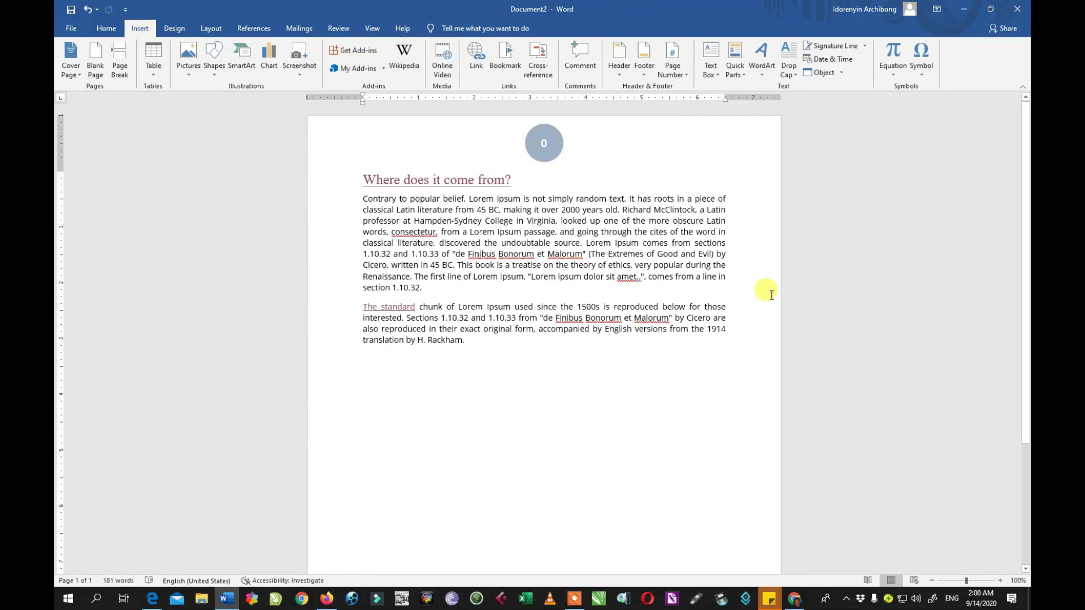
pyautogui.click(713, 73)
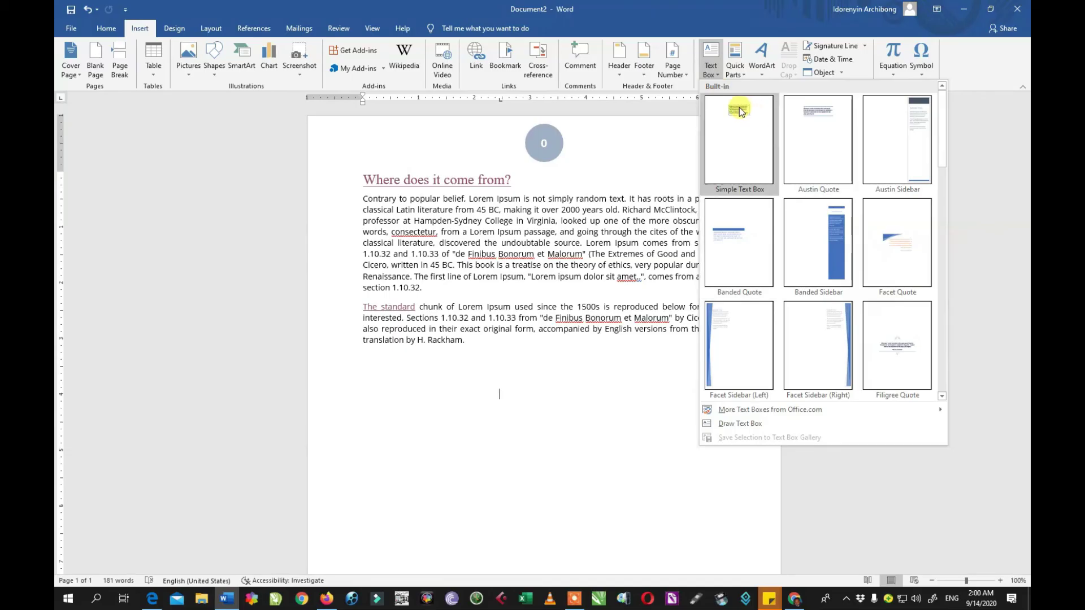
# Insert a Simple Text Box, move it lower-left, make it taller, and clear its text.
pyautogui.press('Escape')
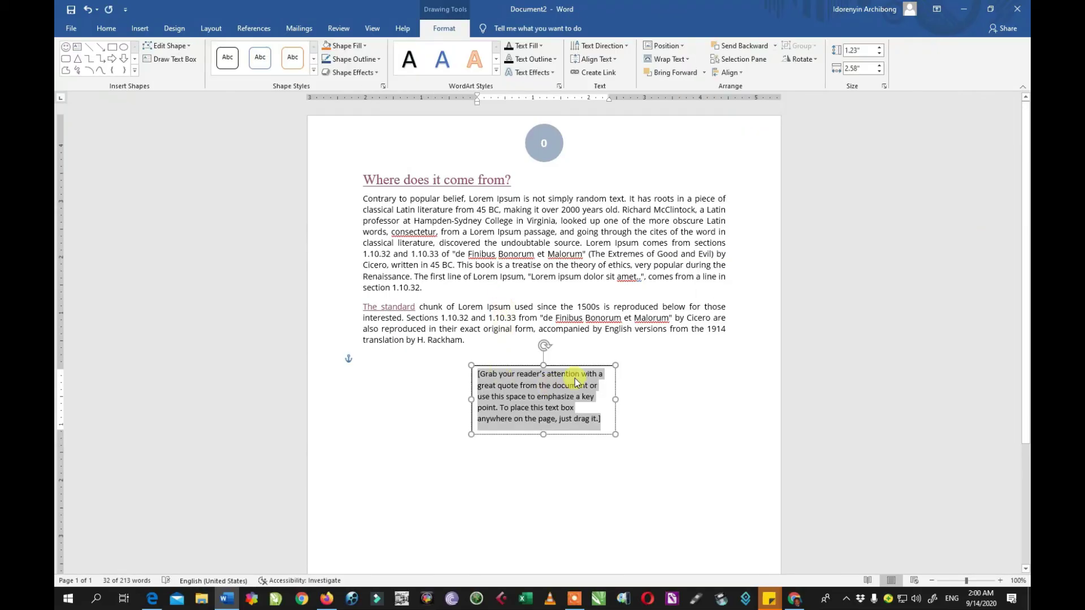
pyautogui.write('t box')
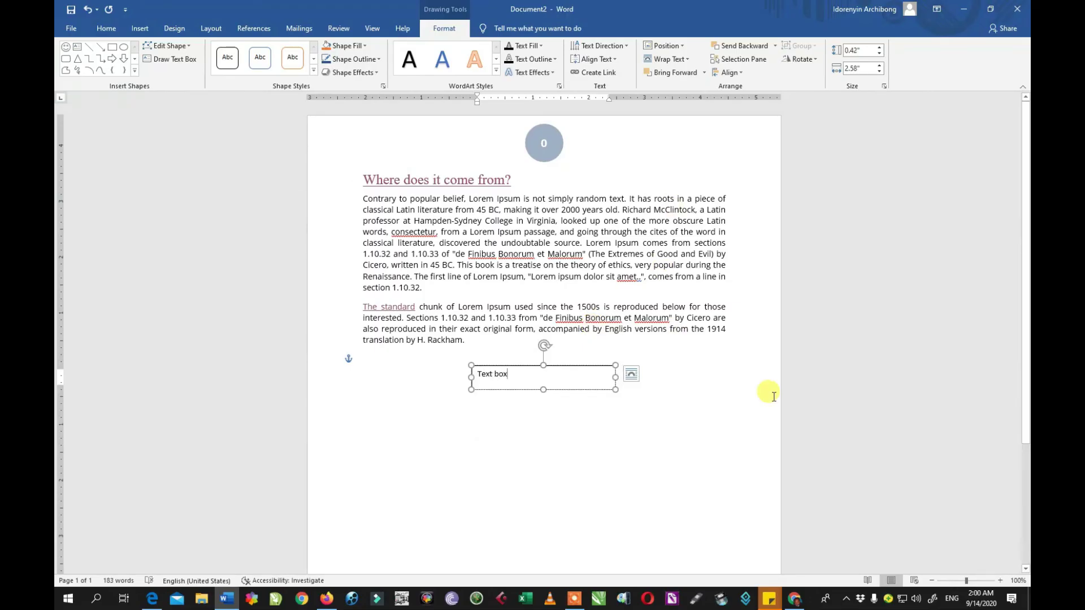
pyautogui.moveTo(492, 368); pyautogui.dragTo(378, 385)
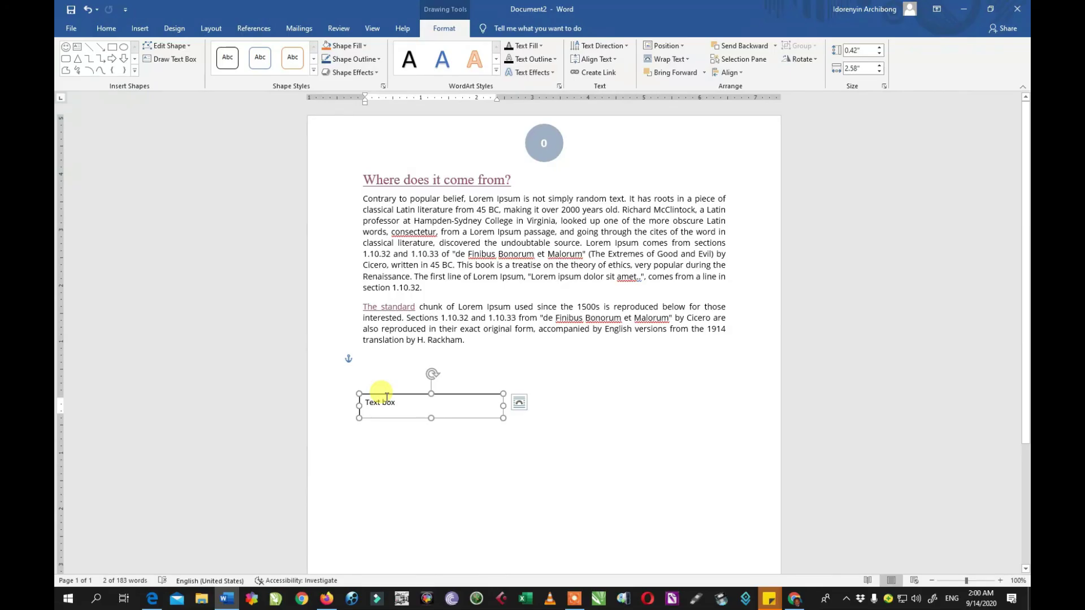
pyautogui.moveTo(431, 418); pyautogui.dragTo(315, 375)
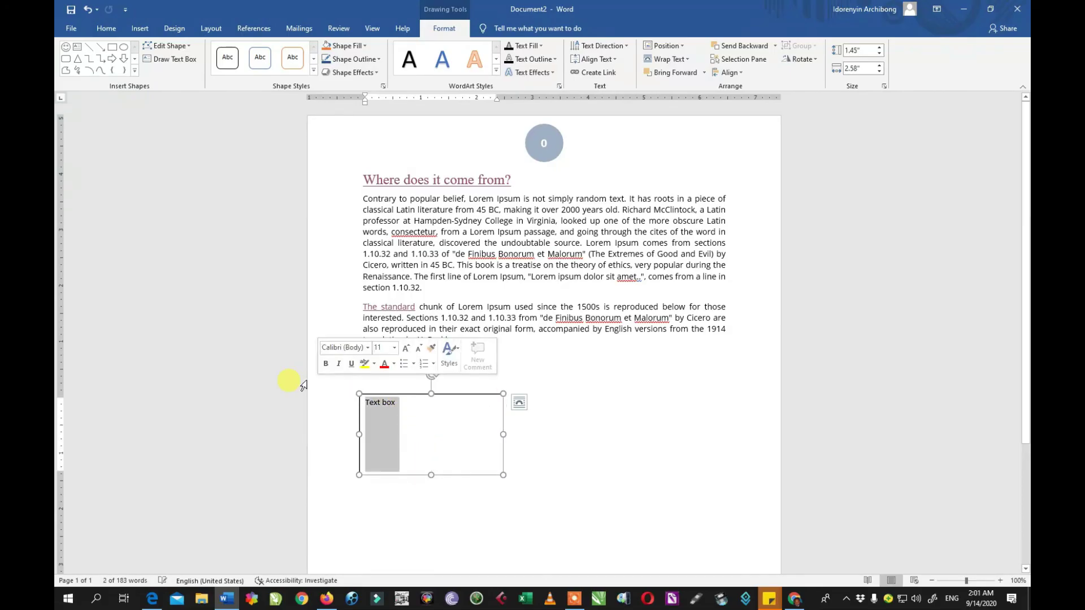
pyautogui.press('BackSpace')
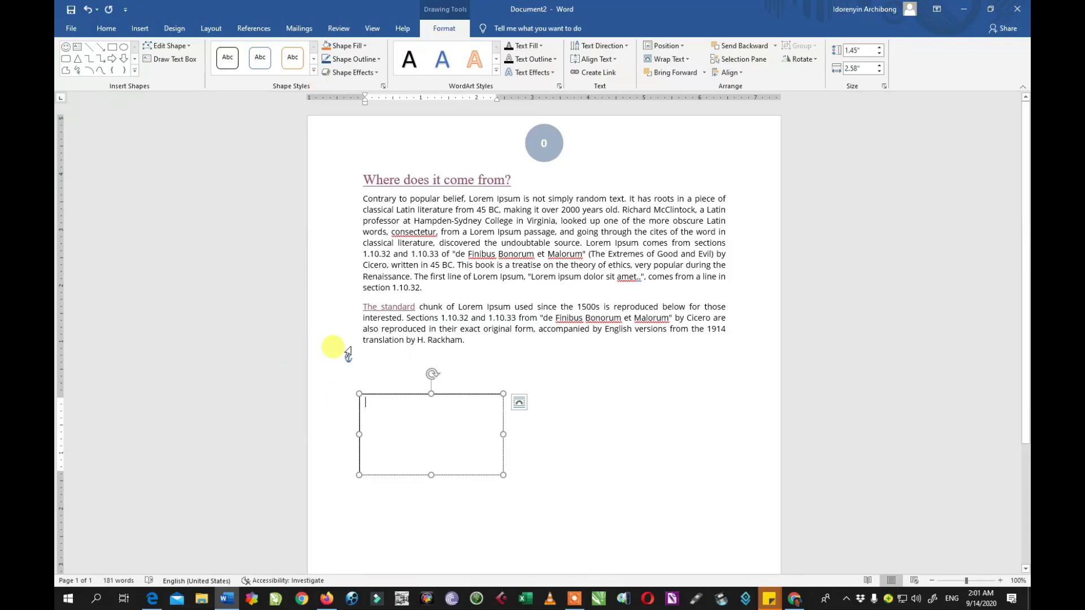
# Insert the CANON PRINTER HEAD CLEANING picture from the Pictures folder.
pyautogui.click(138, 29)
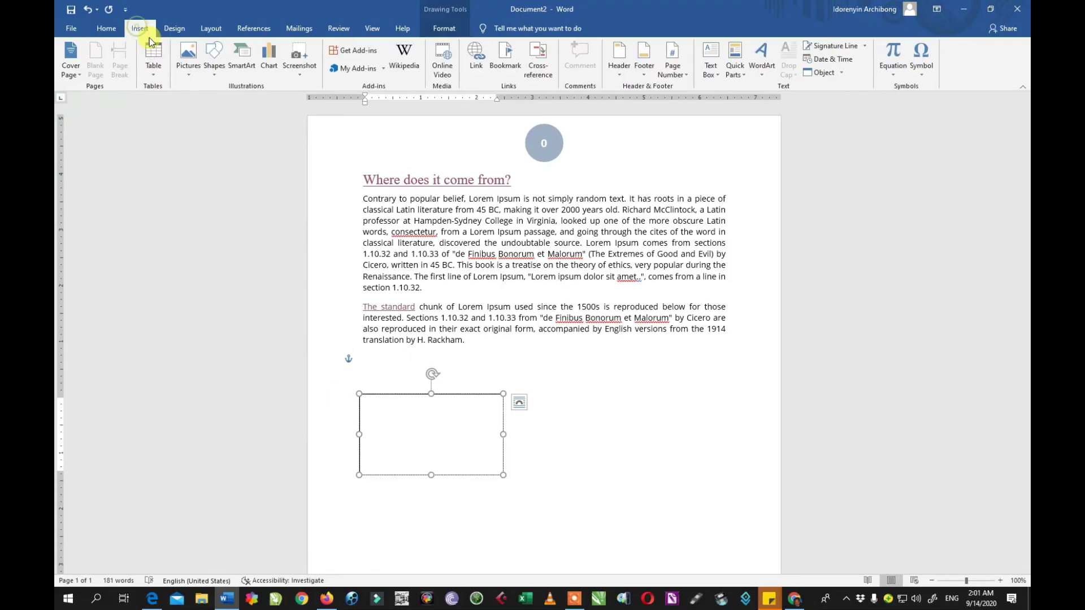
pyautogui.click(187, 63)
pyautogui.click(209, 101)
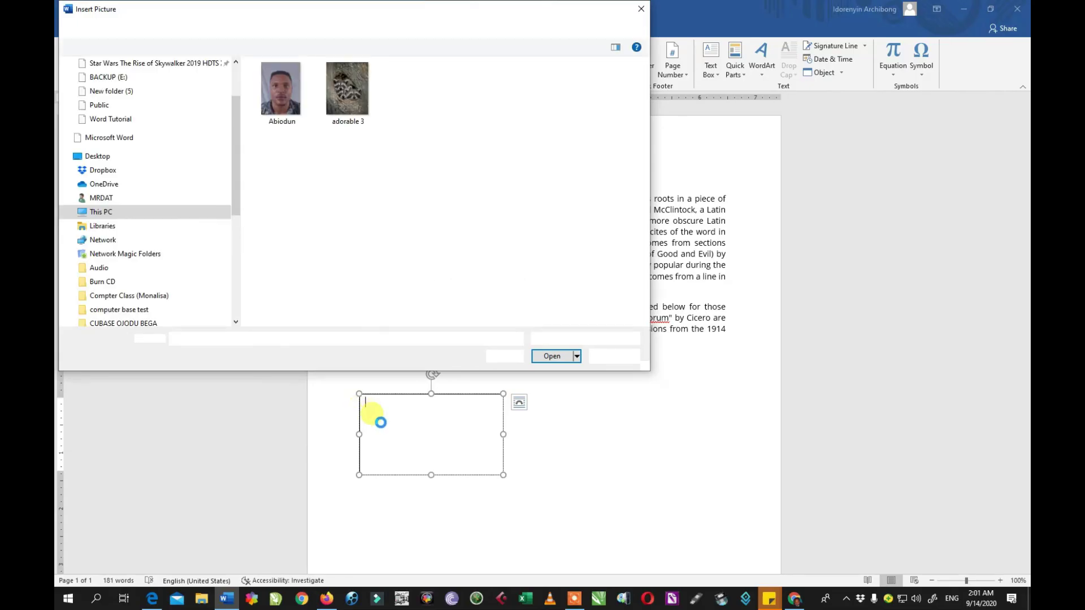
pyautogui.click(347, 186)
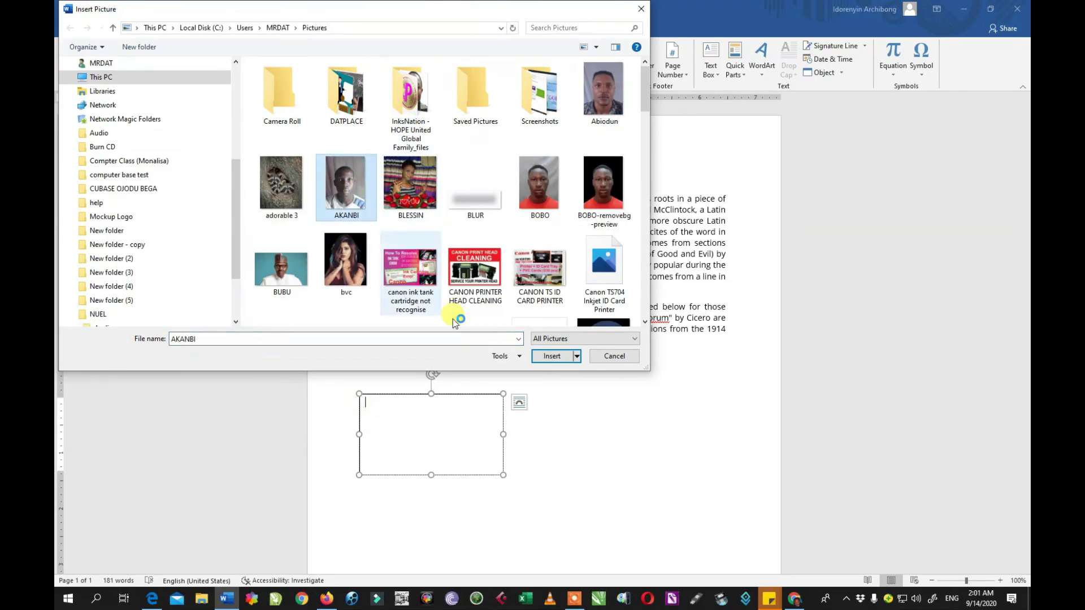
pyautogui.click(475, 265)
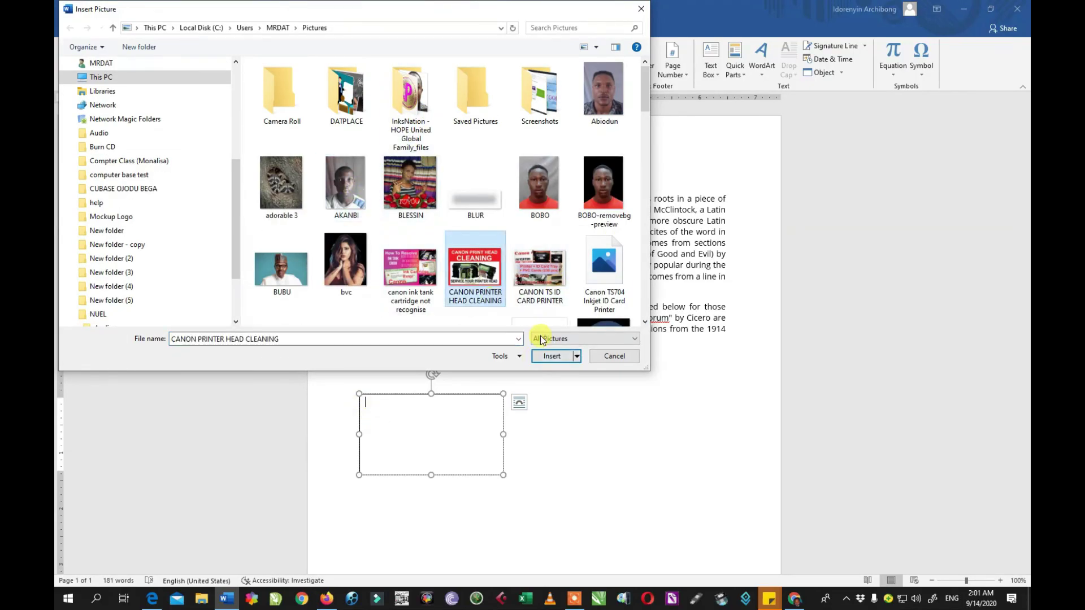
pyautogui.click(553, 356)
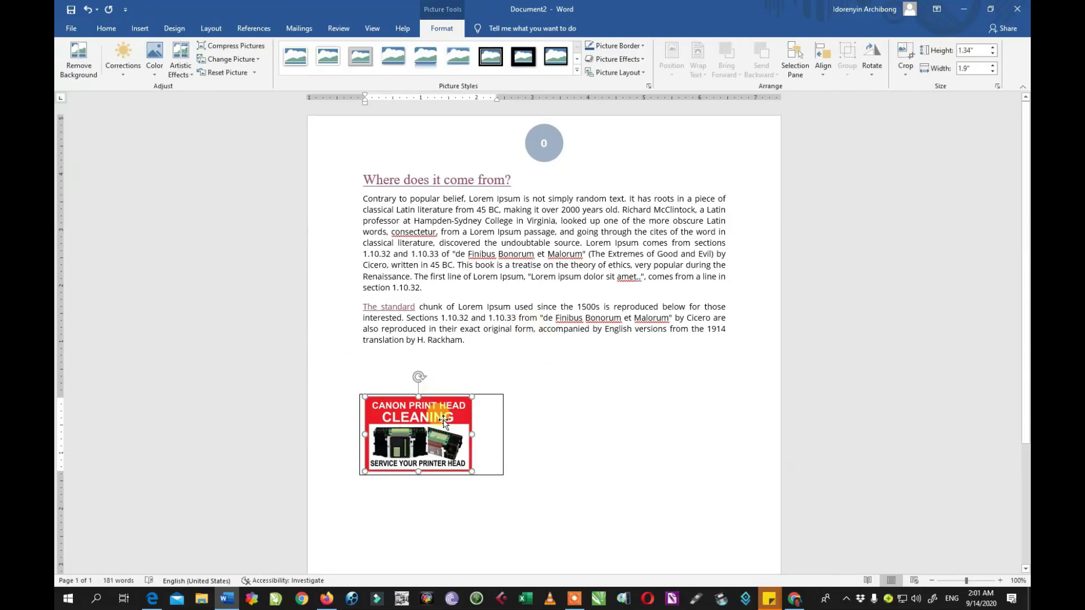
# Narrow the picture frame and move it beside the first paragraph.
pyautogui.click(502, 435)
pyautogui.moveTo(503, 435); pyautogui.dragTo(525, 267)
pyautogui.moveTo(687, 277); pyautogui.dragTo(467, 275)
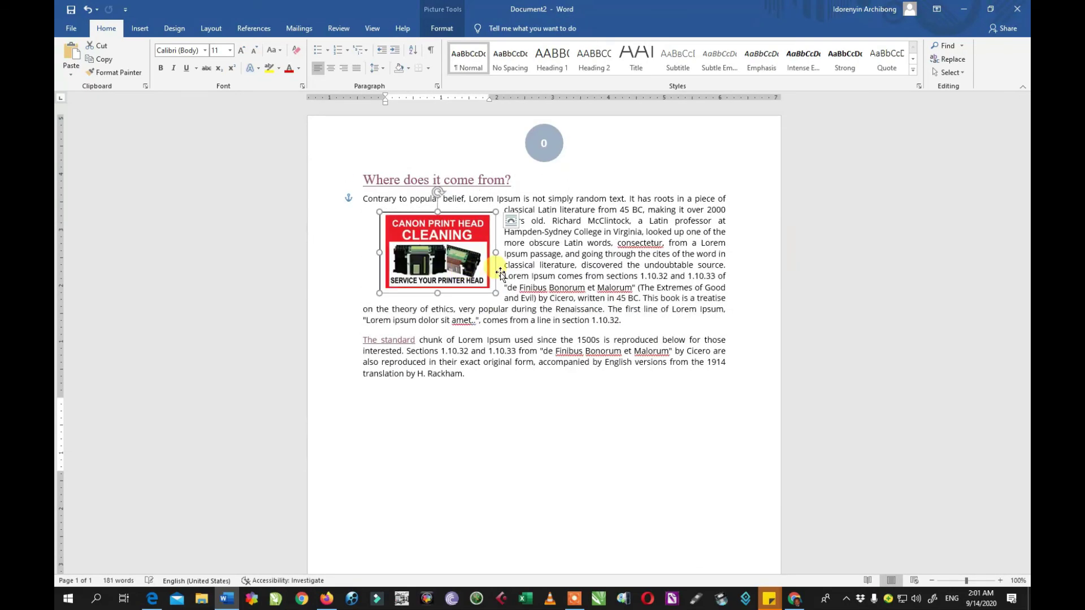
pyautogui.click(141, 29)
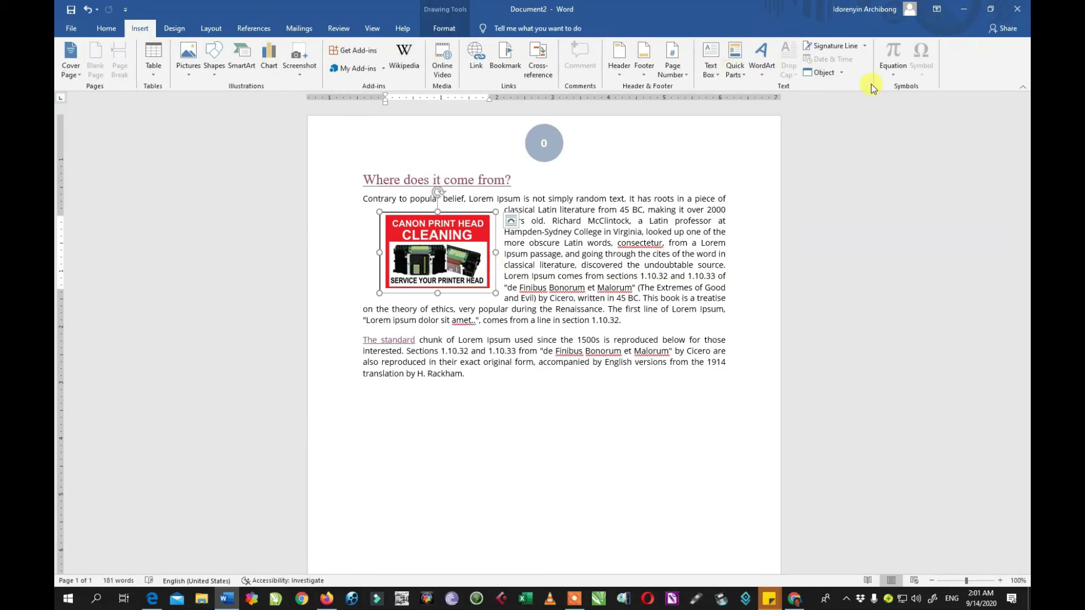
pyautogui.click(528, 223)
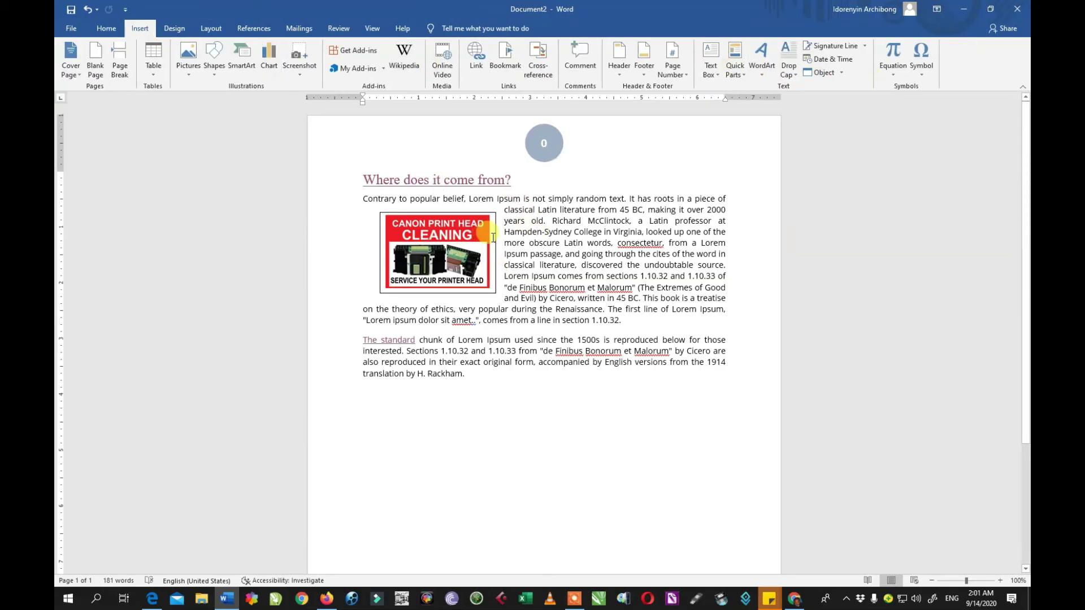
# Fill the picture's box with orange and remove its outline.
pyautogui.doubleClick(497, 265)
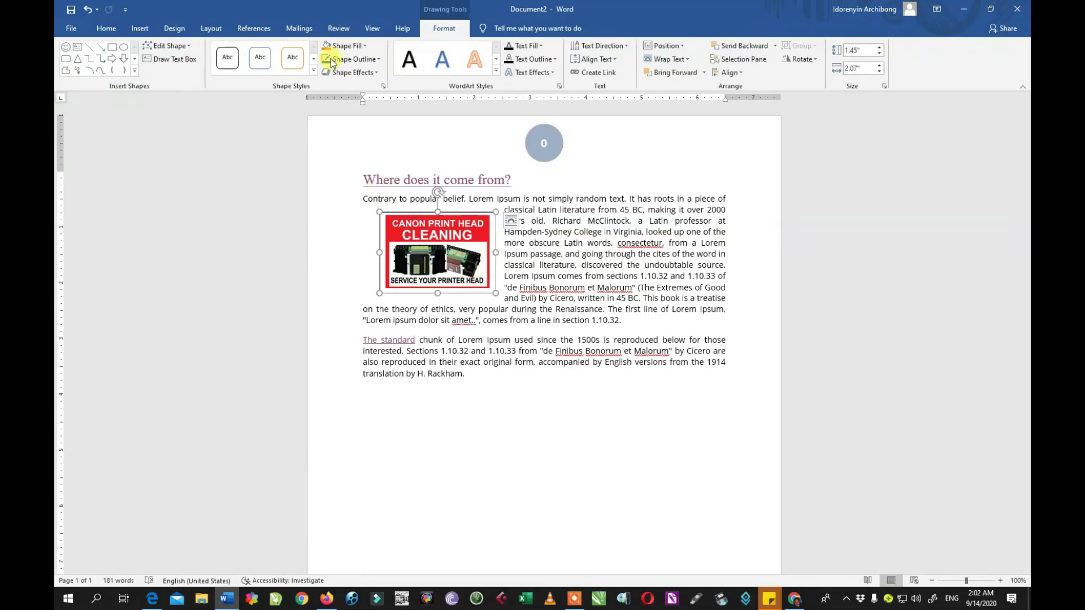
pyautogui.click(349, 45)
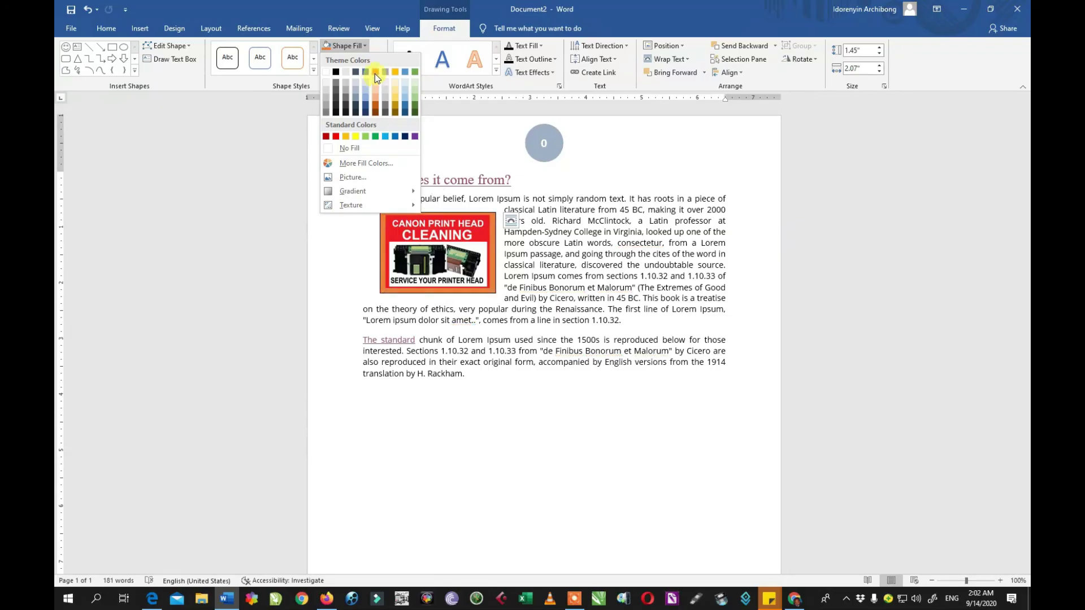
pyautogui.click(375, 73)
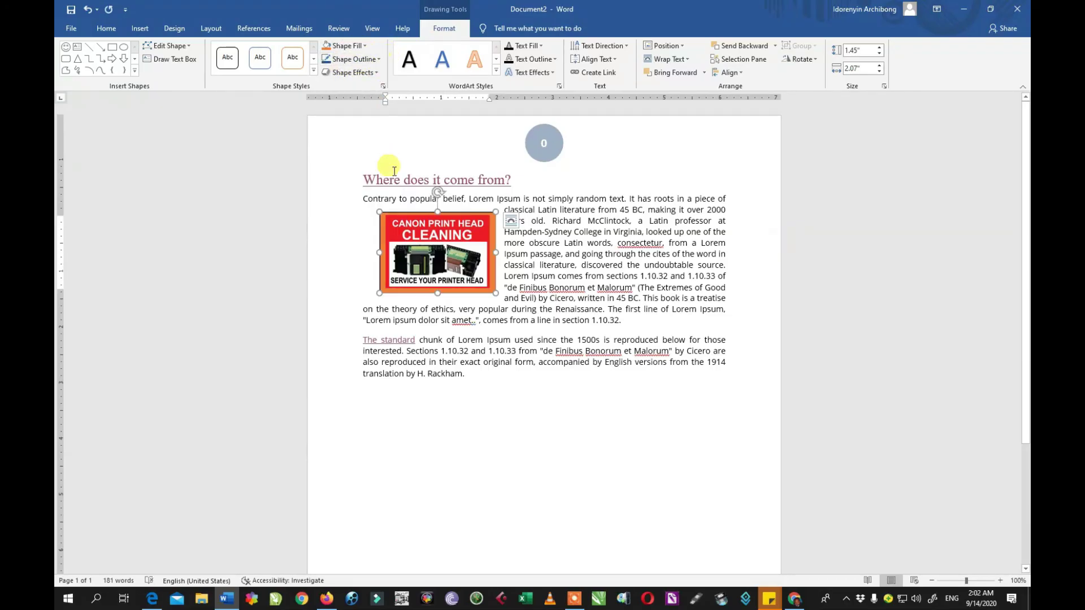
pyautogui.click(368, 62)
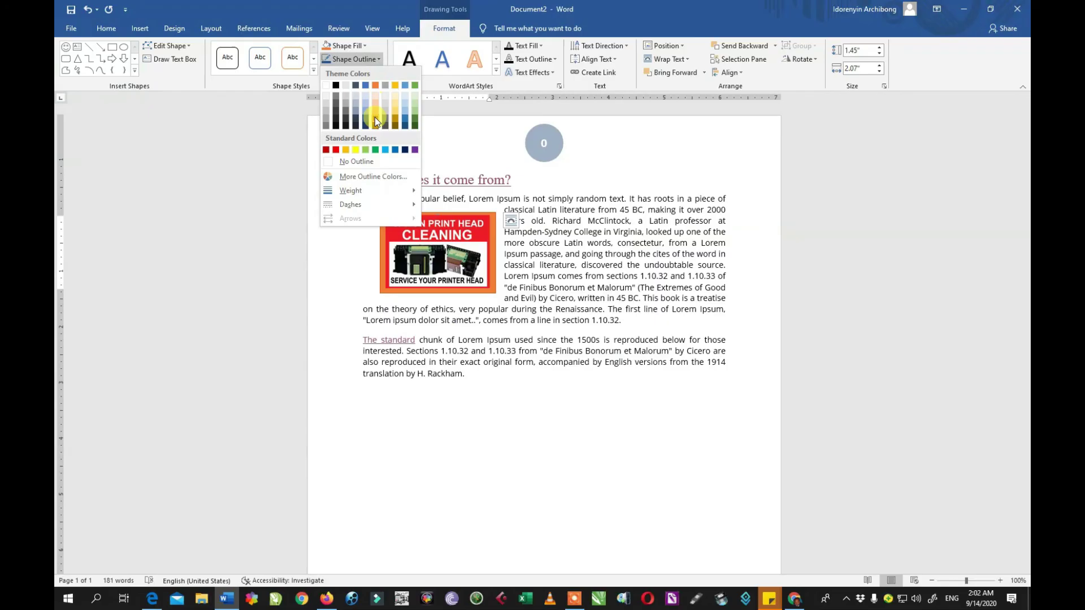
pyautogui.click(395, 110)
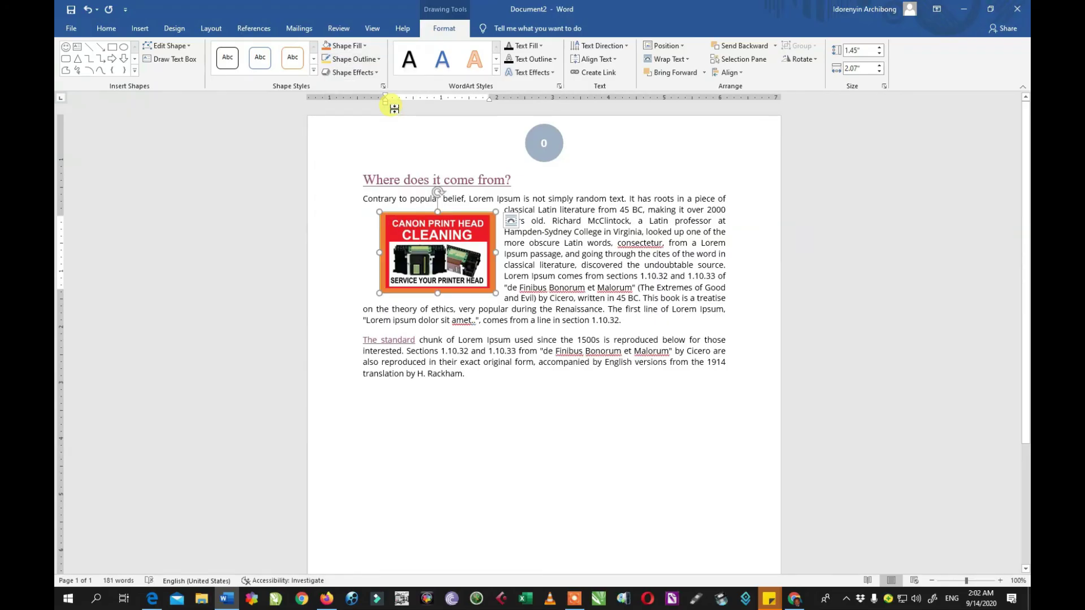
pyautogui.click(362, 60)
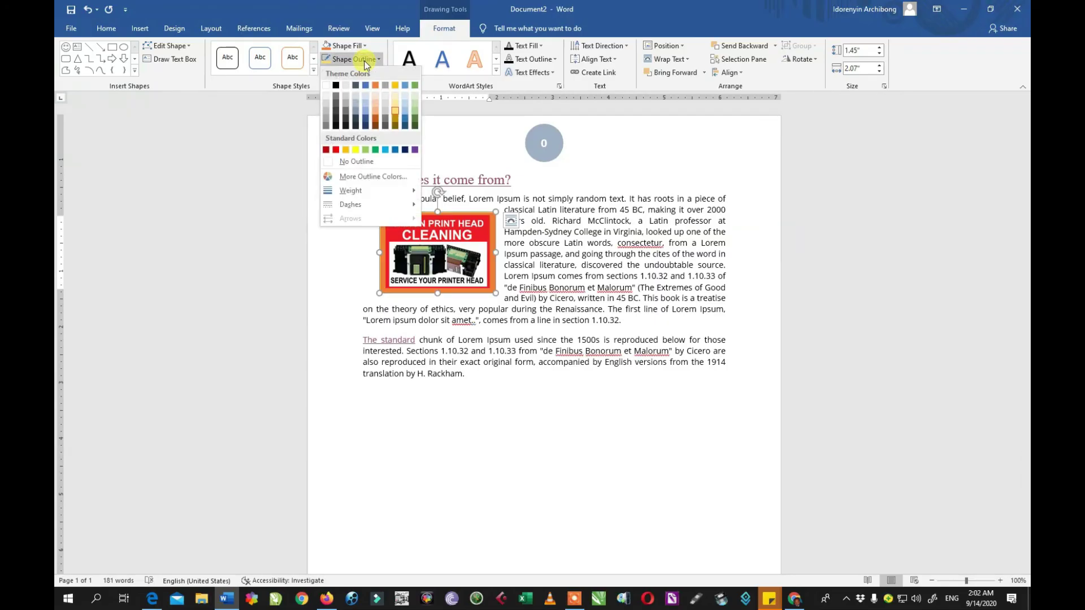
pyautogui.click(348, 165)
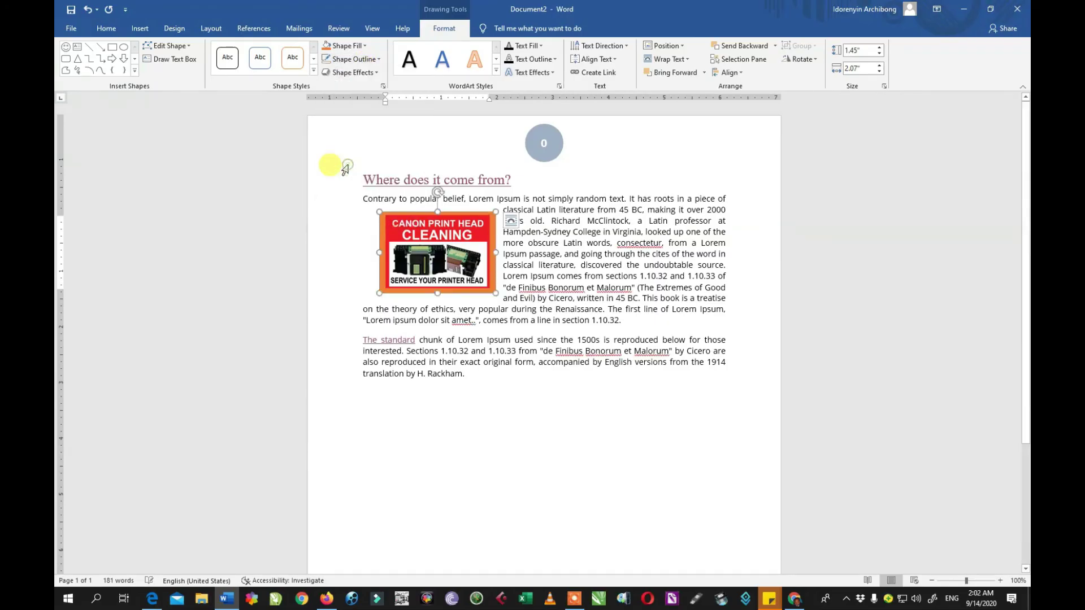
# Select the orange rectangle beside the first paragraph and show the Insert tab.
pyautogui.click(350, 271)
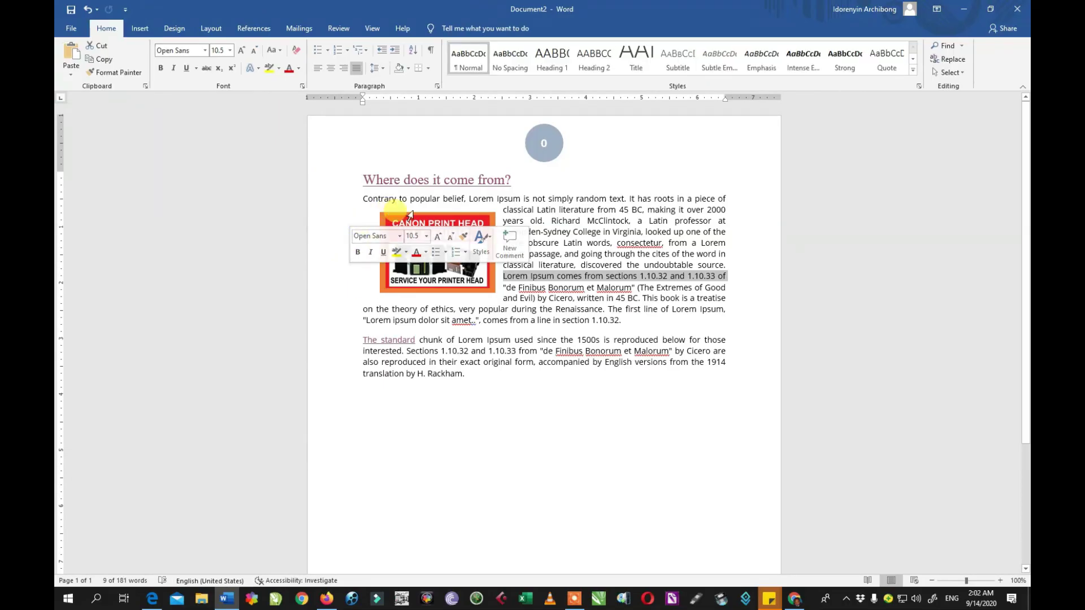
pyautogui.click(385, 226)
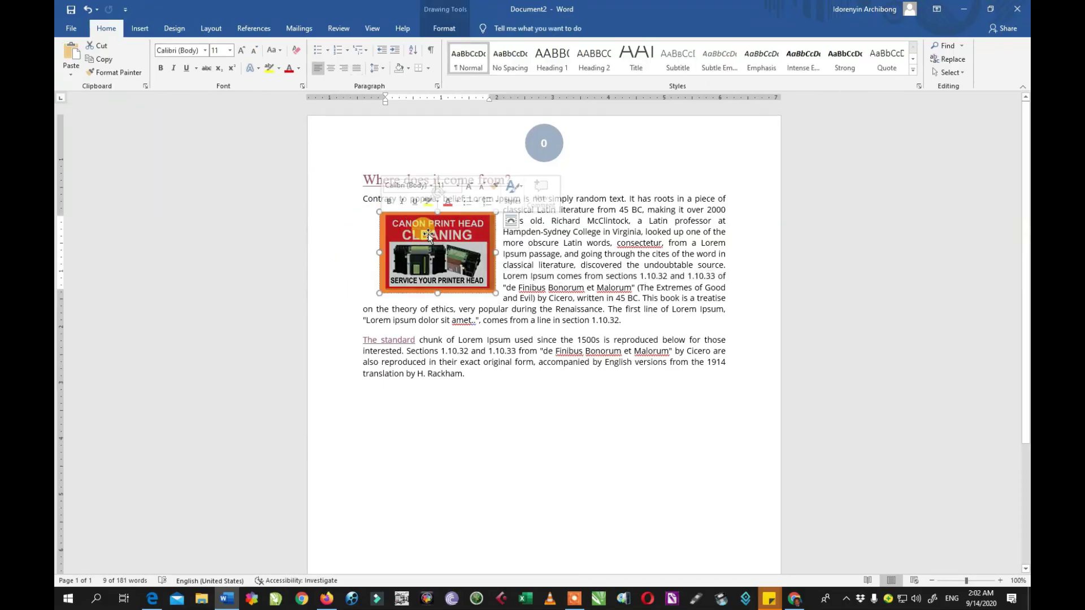
pyautogui.click(428, 233)
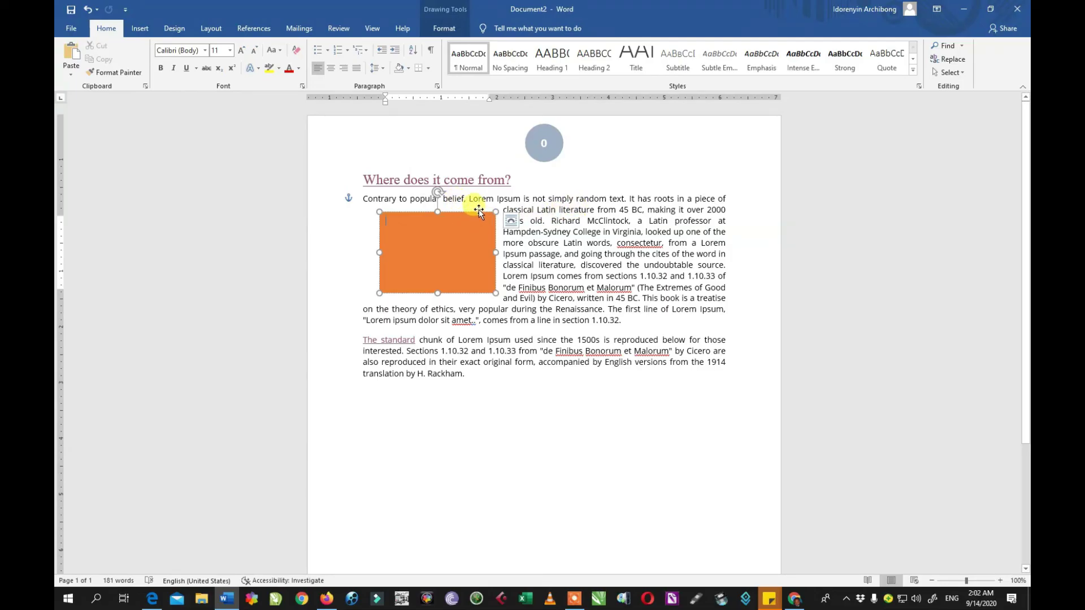
pyautogui.click(140, 29)
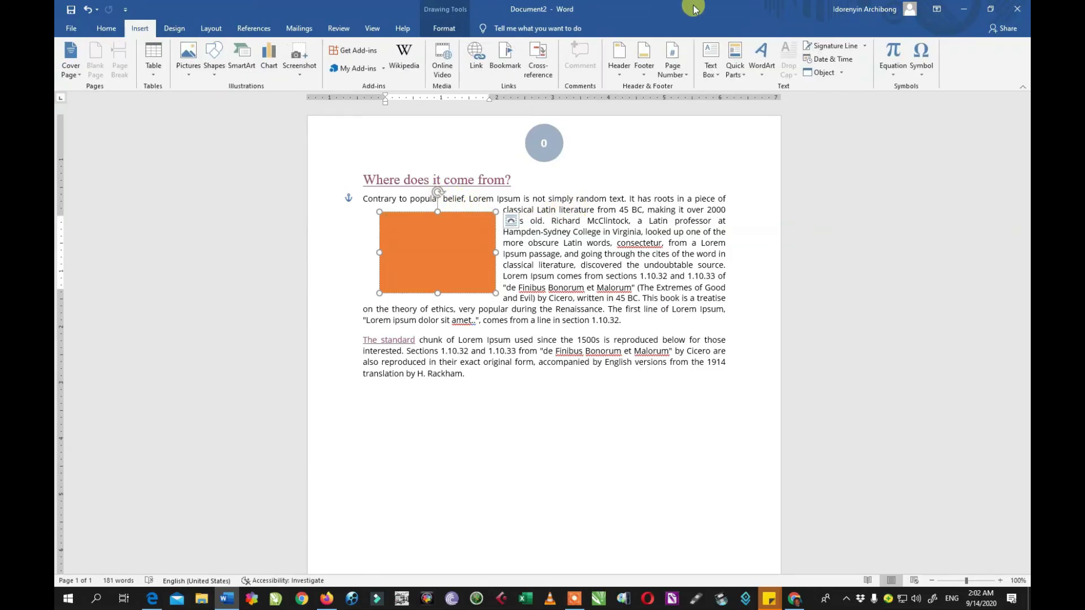
# Insert a Company Address document property field below the last paragraph.
pyautogui.click(746, 78)
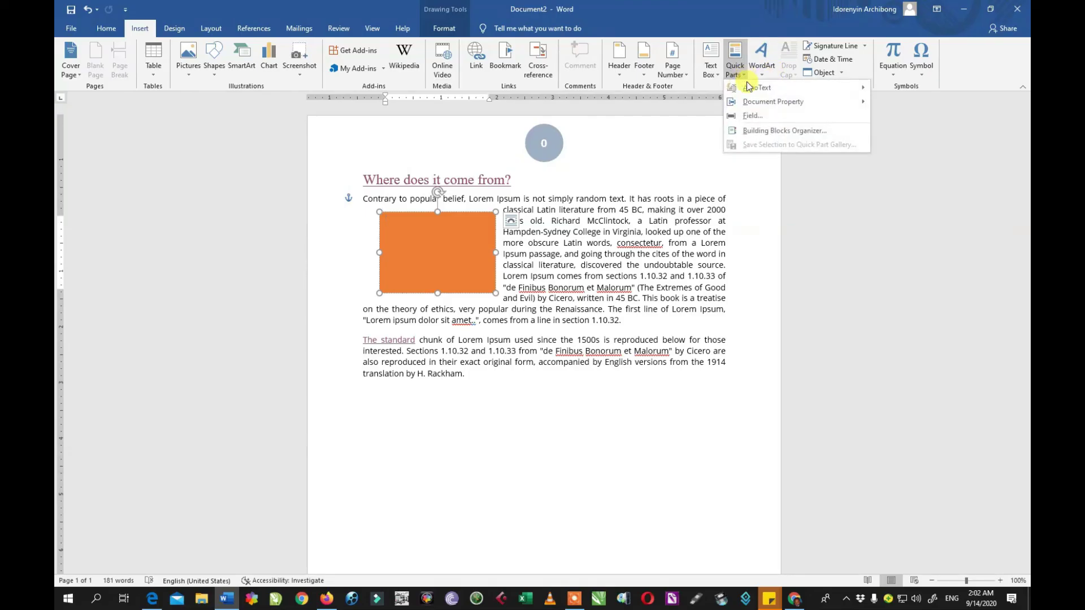
pyautogui.moveTo(749, 87)
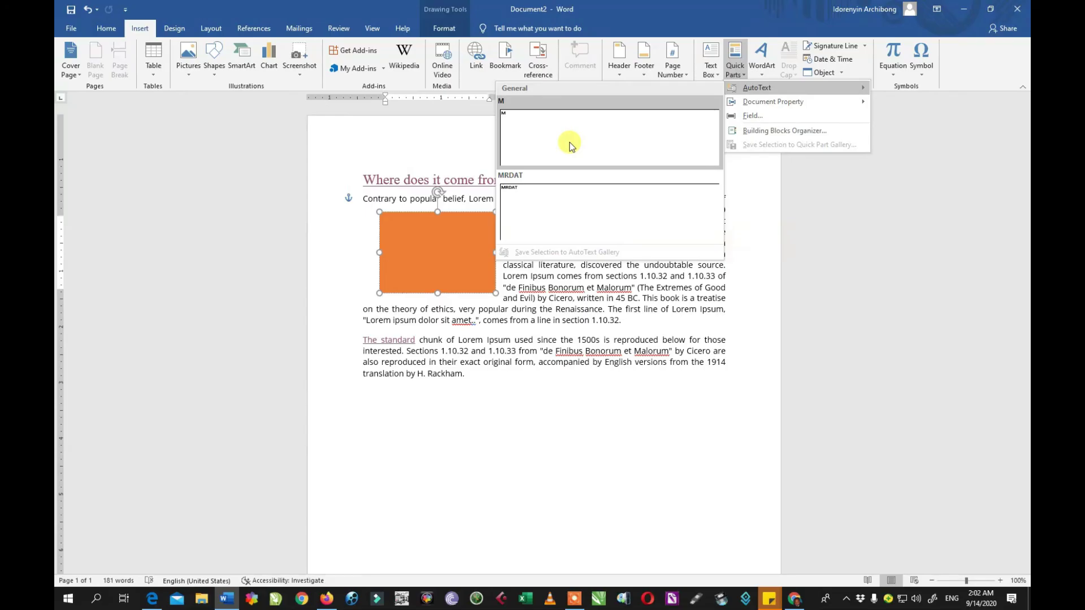
pyautogui.moveTo(734, 107)
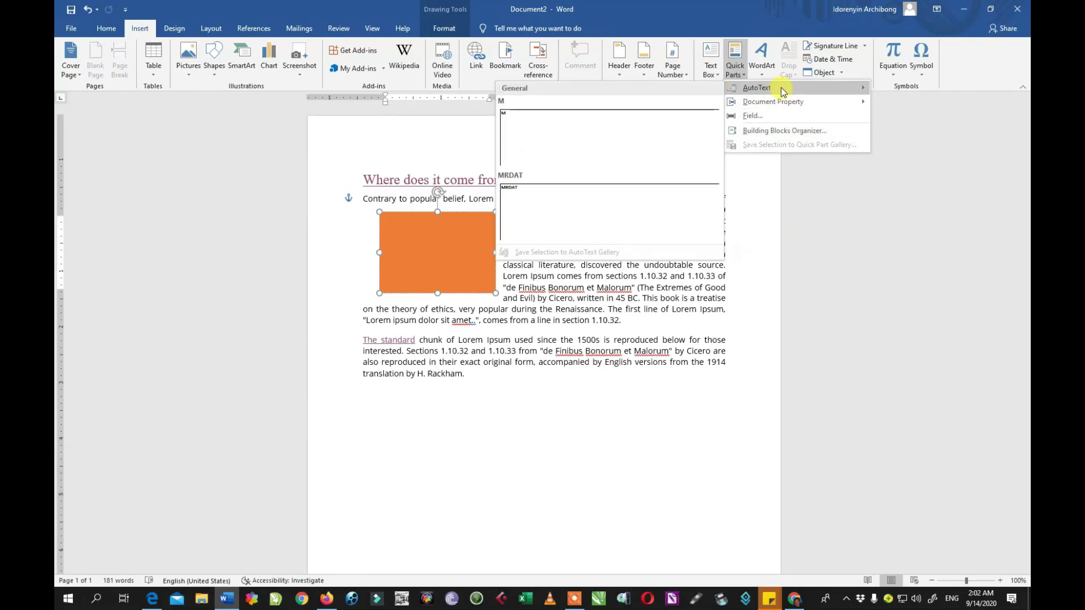
pyautogui.moveTo(805, 105)
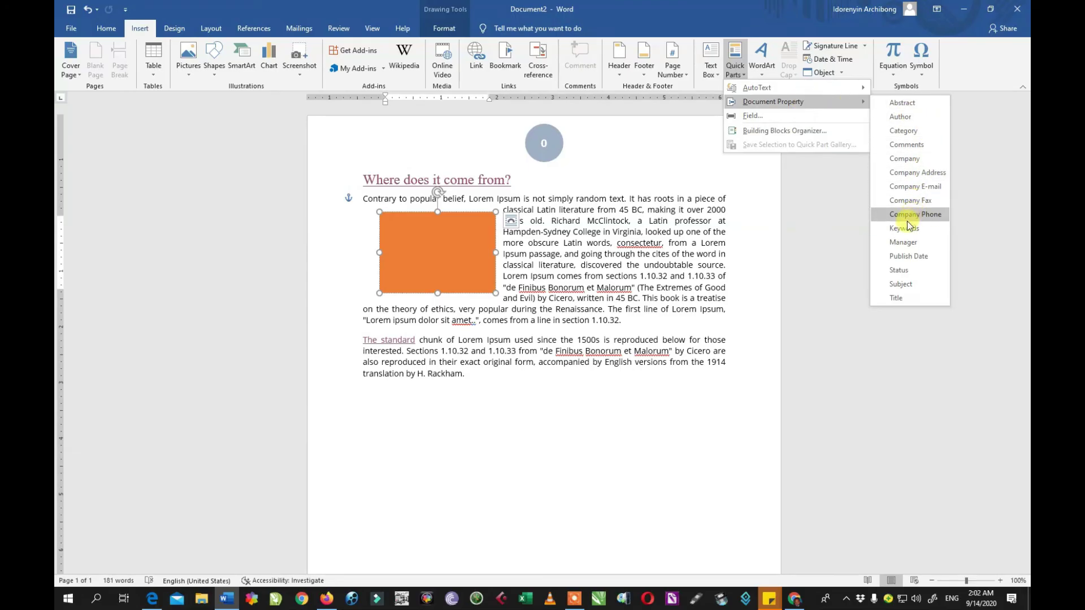
pyautogui.click(916, 174)
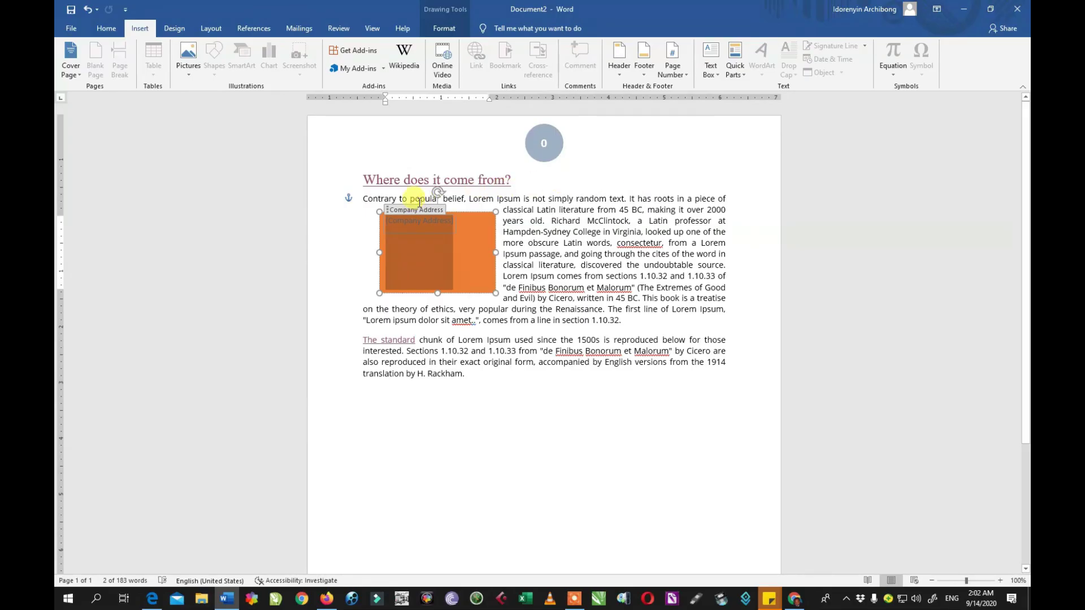
pyautogui.moveTo(416, 206); pyautogui.dragTo(390, 432)
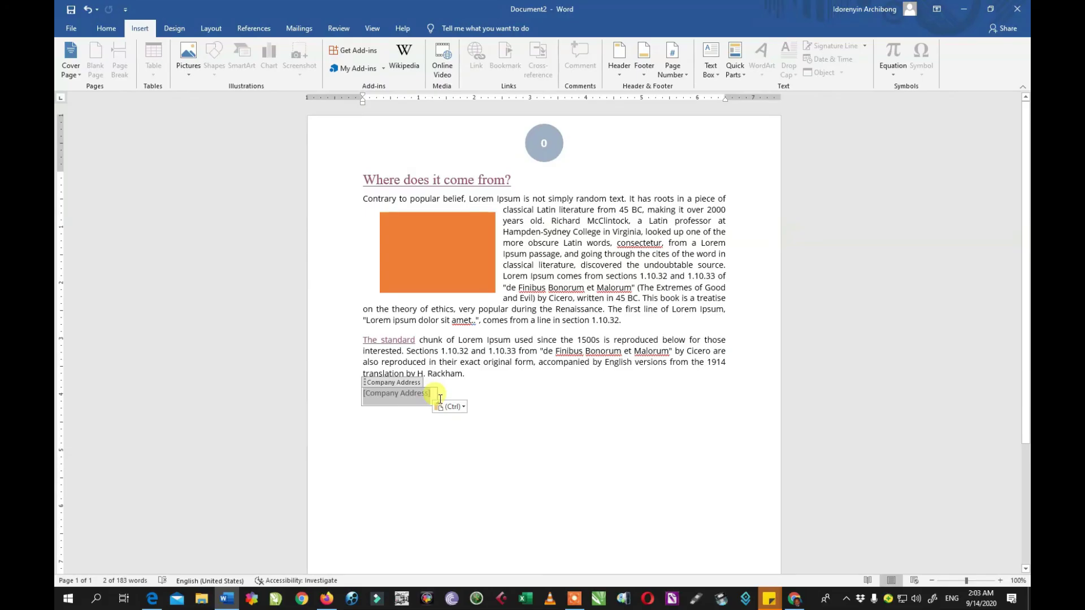
# Fill in the company's city and country, removing the stray space.
pyautogui.write('La gos Nigeria')
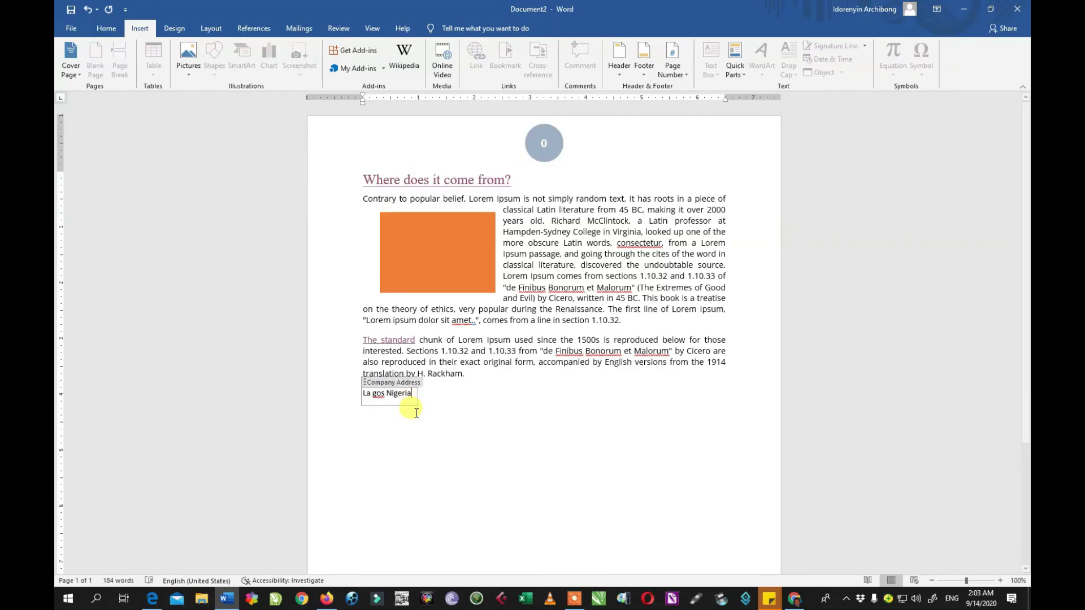
pyautogui.click(371, 394)
pyautogui.press('BackSpace')
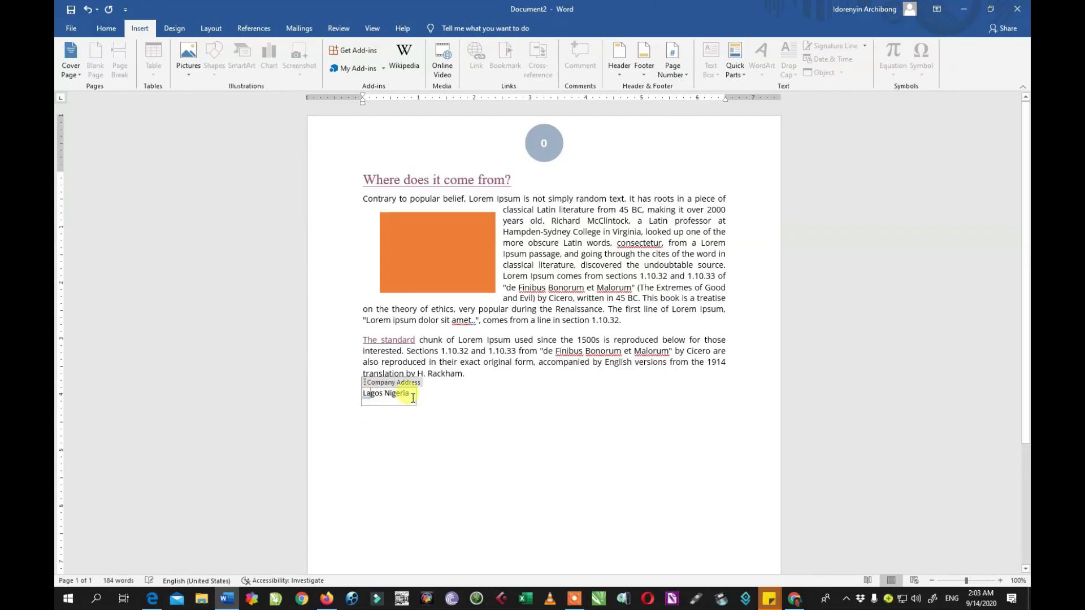
pyautogui.click(431, 477)
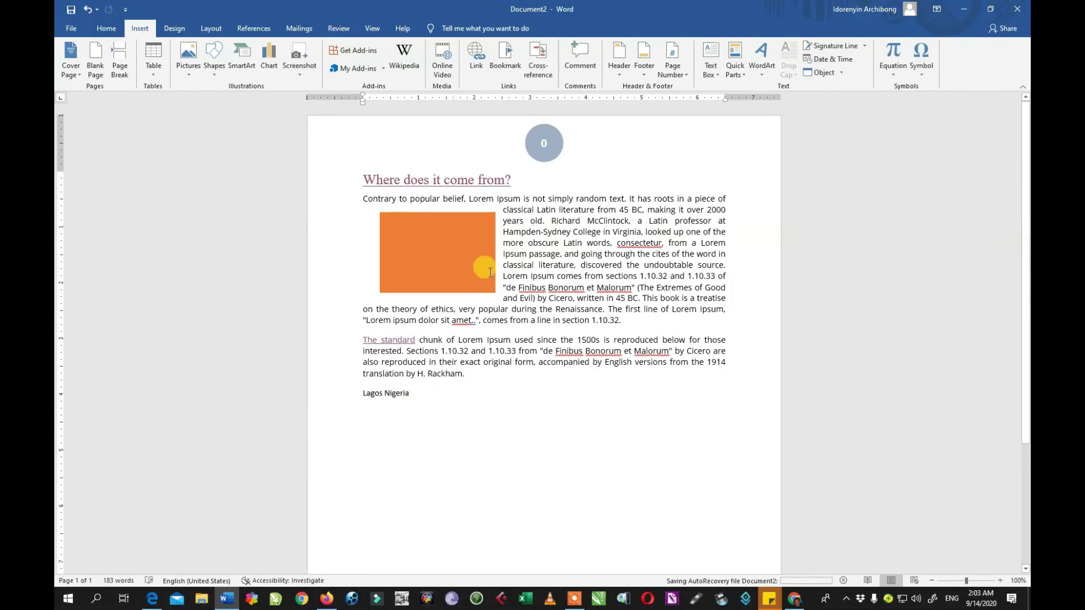
# Insert a WordArt heading reading 'Beautify your docs', correcting the 'beutify' misspelling.
pyautogui.click(763, 79)
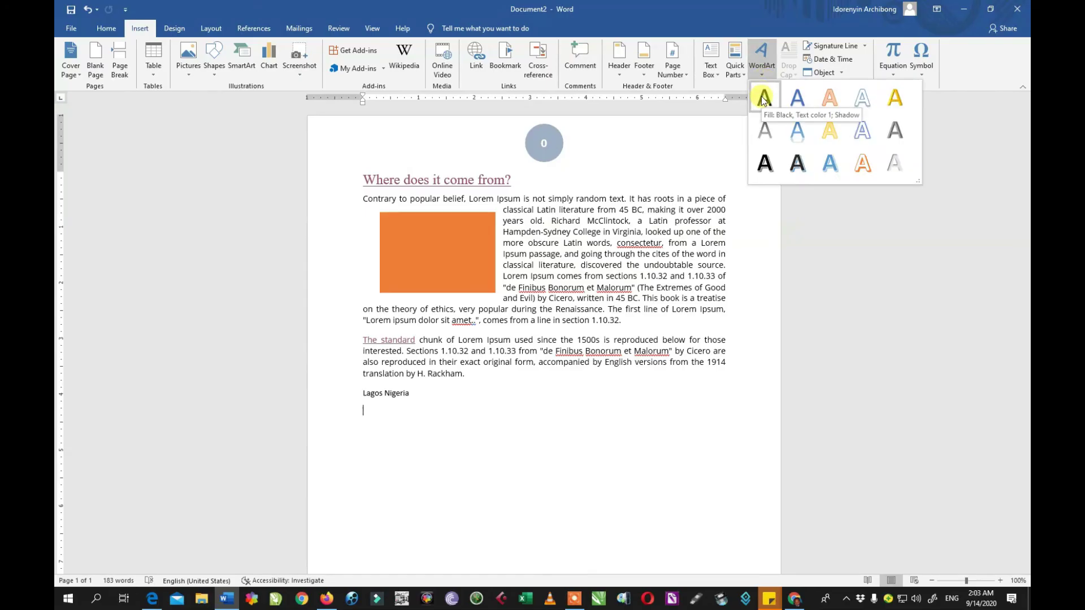
pyautogui.click(795, 162)
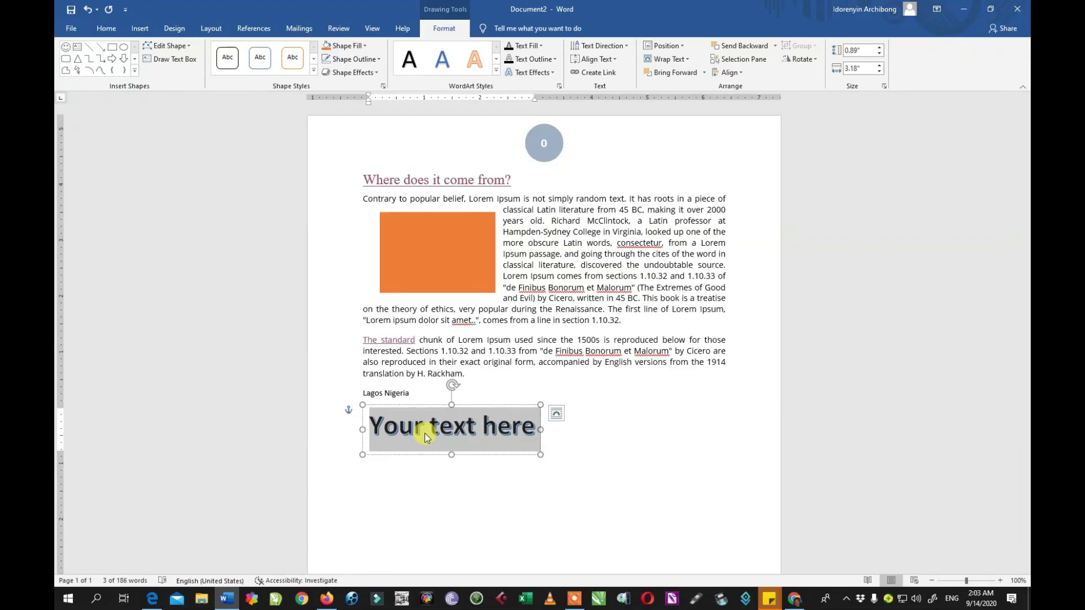
pyautogui.write('be')
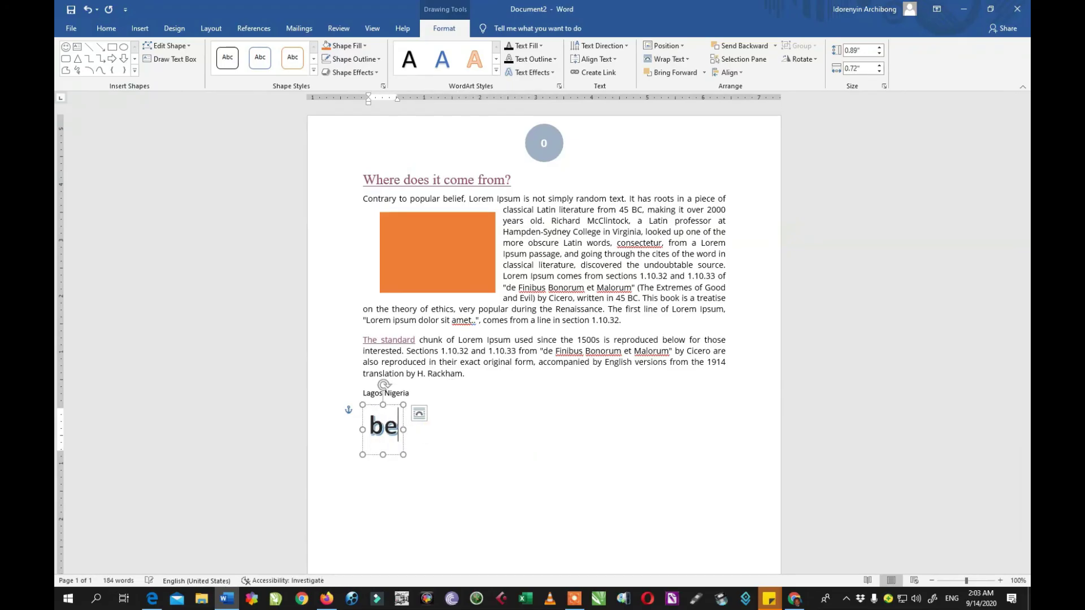
pyautogui.write('utif')
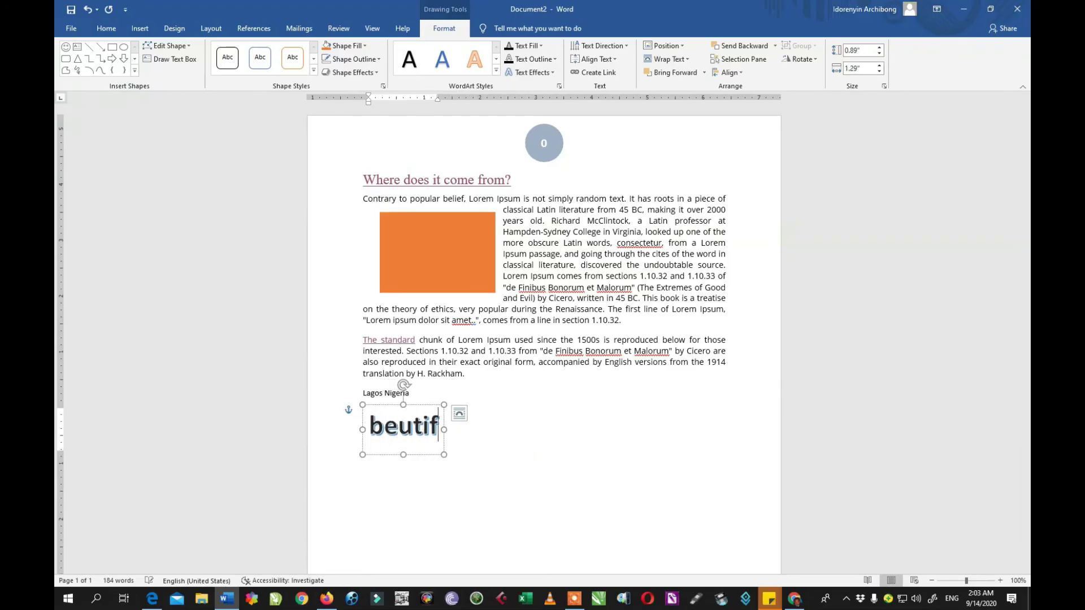
pyautogui.write('y your')
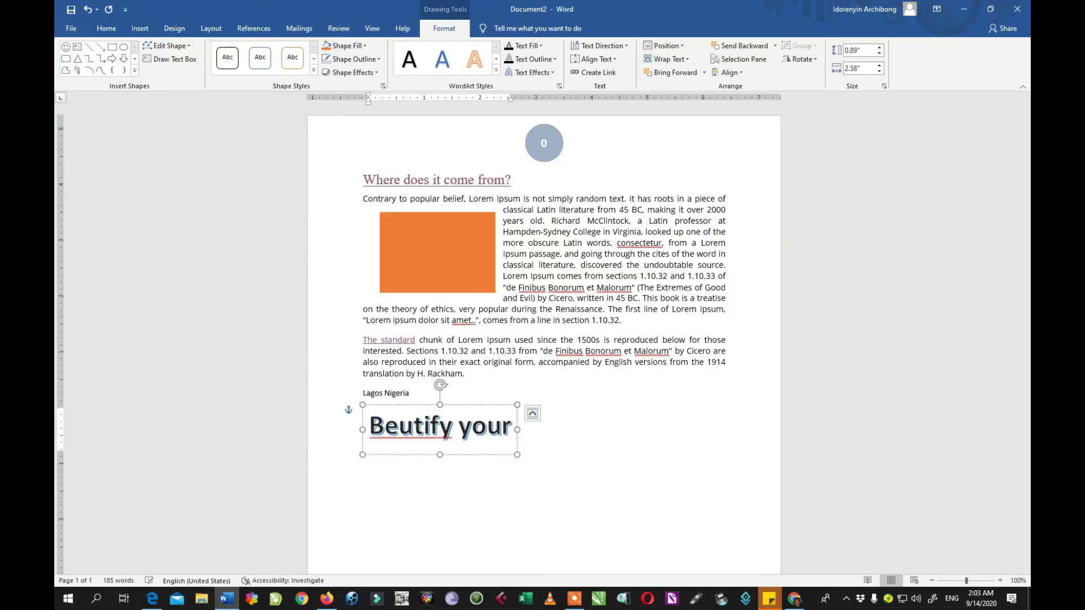
pyautogui.write(' docs')
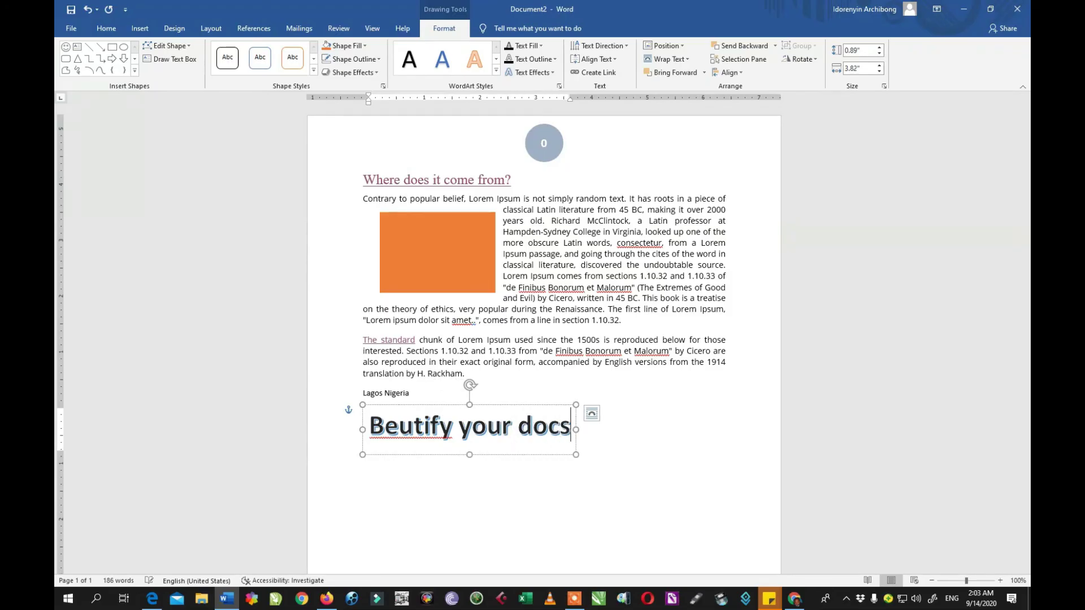
pyautogui.moveTo(378, 425)
pyautogui.mouseDown()
pyautogui.moveTo(395, 428)
pyautogui.moveTo(390, 436)
pyautogui.mouseUp()
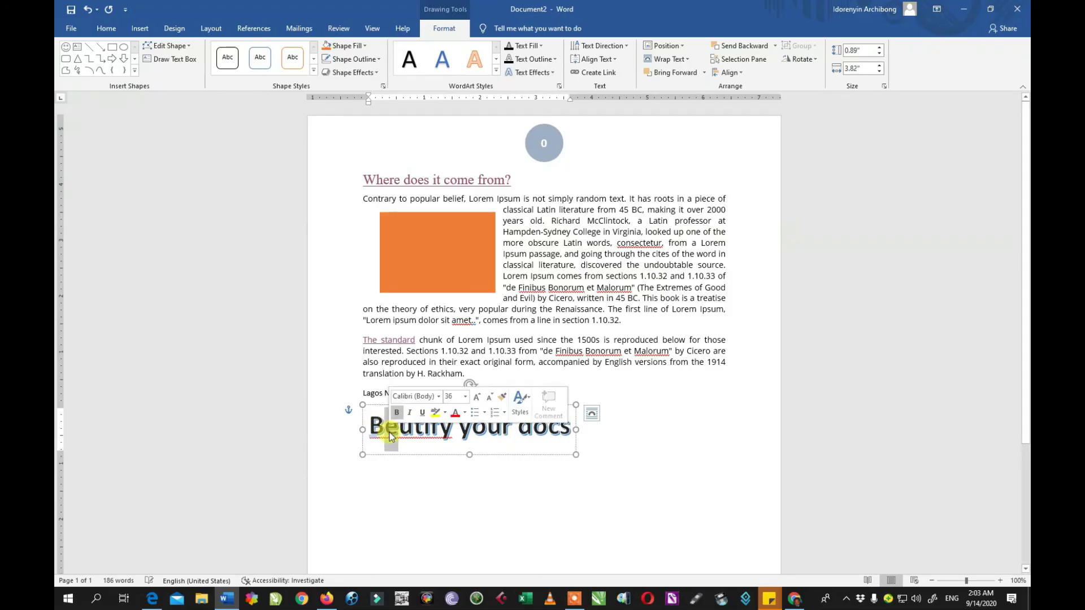
pyautogui.write('a')
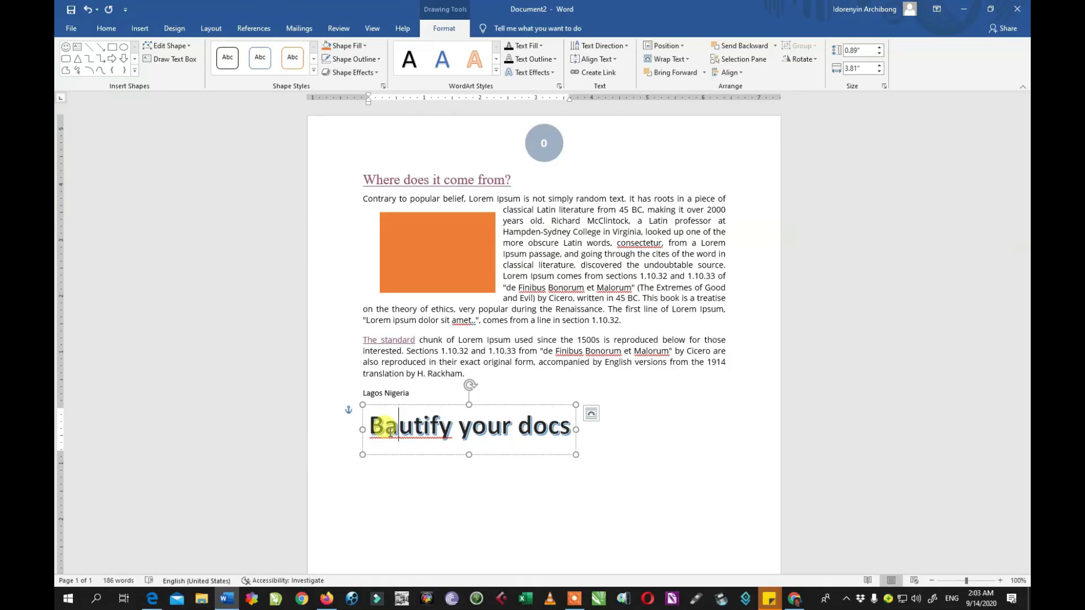
pyautogui.press('BackSpace')
pyautogui.write('ea')
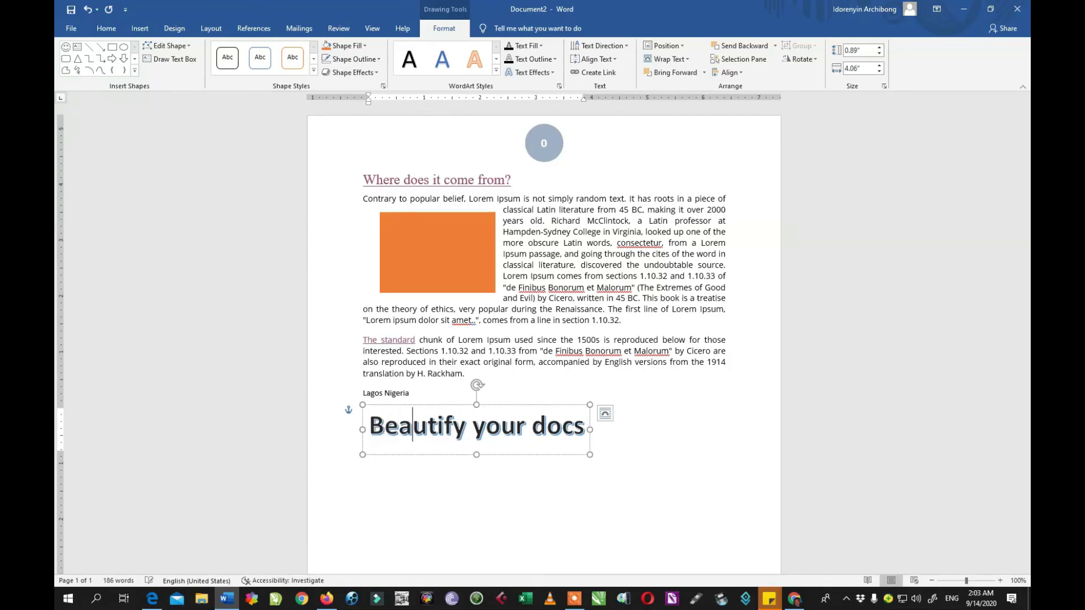
pyautogui.click(571, 496)
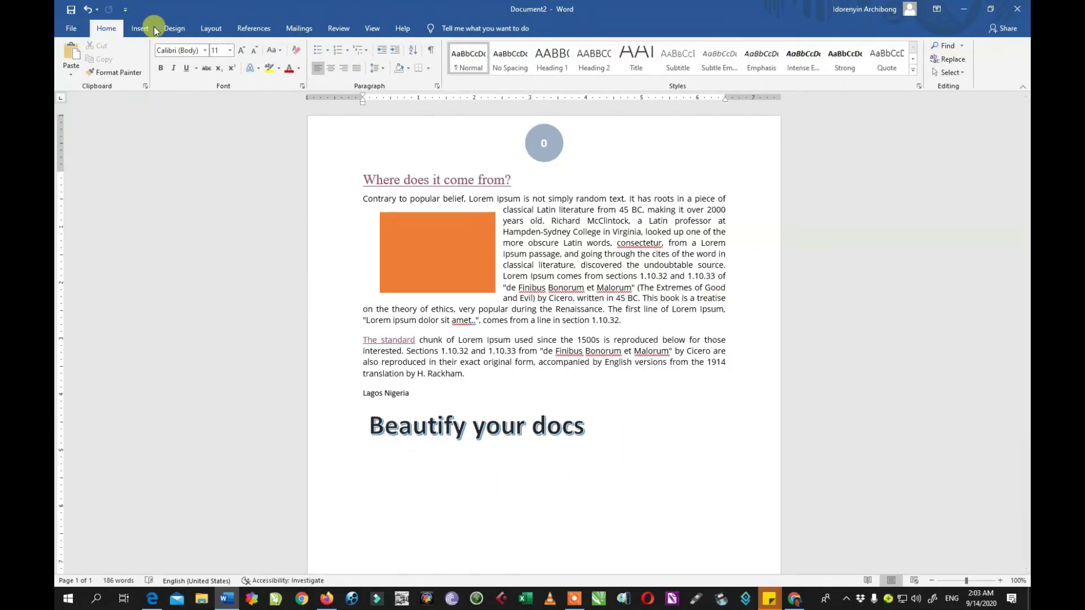
# Select the whole orange rectangle beside the first paragraph and delete it.
pyautogui.click(135, 29)
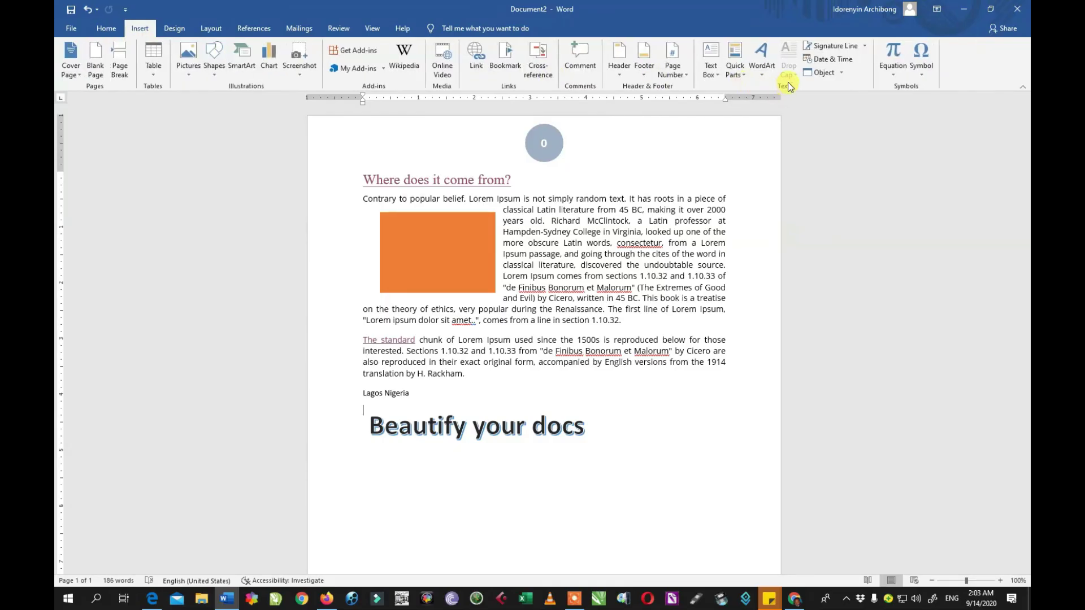
pyautogui.click(451, 263)
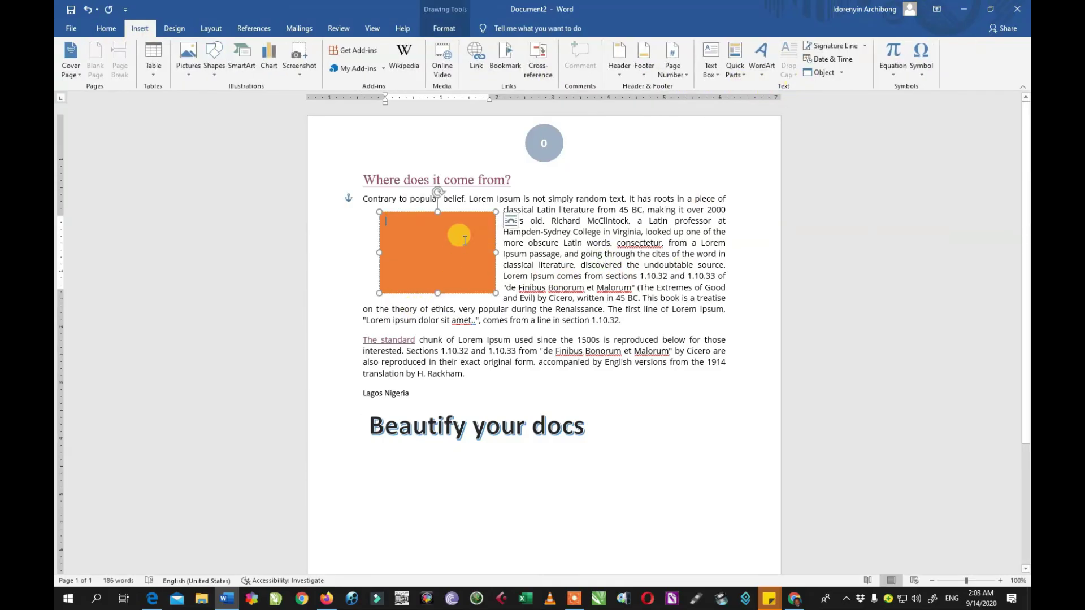
pyautogui.click(531, 244)
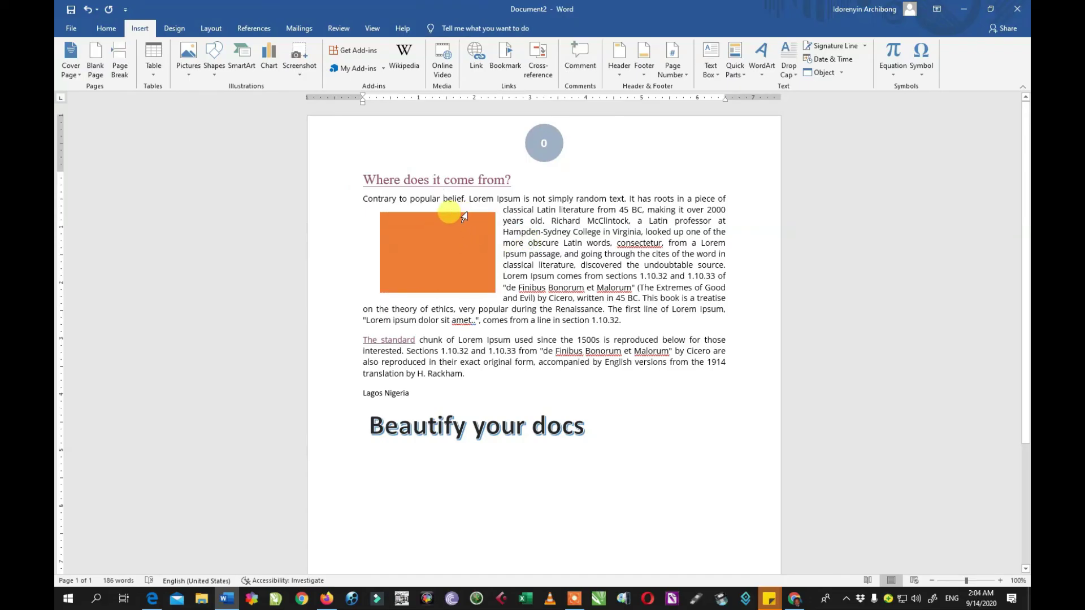
pyautogui.click(464, 215)
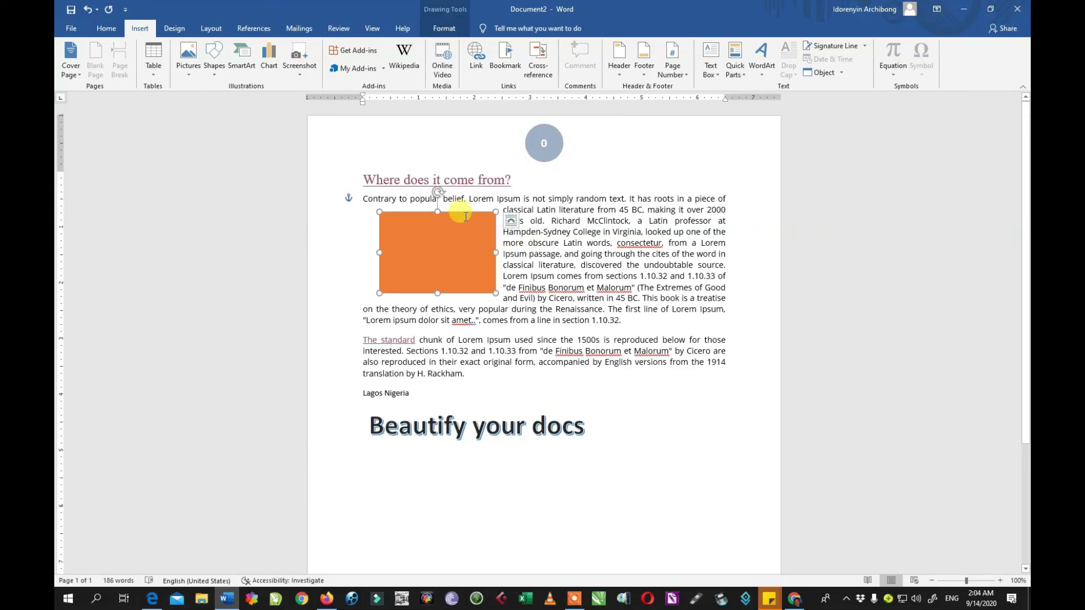
pyautogui.press('Delete')
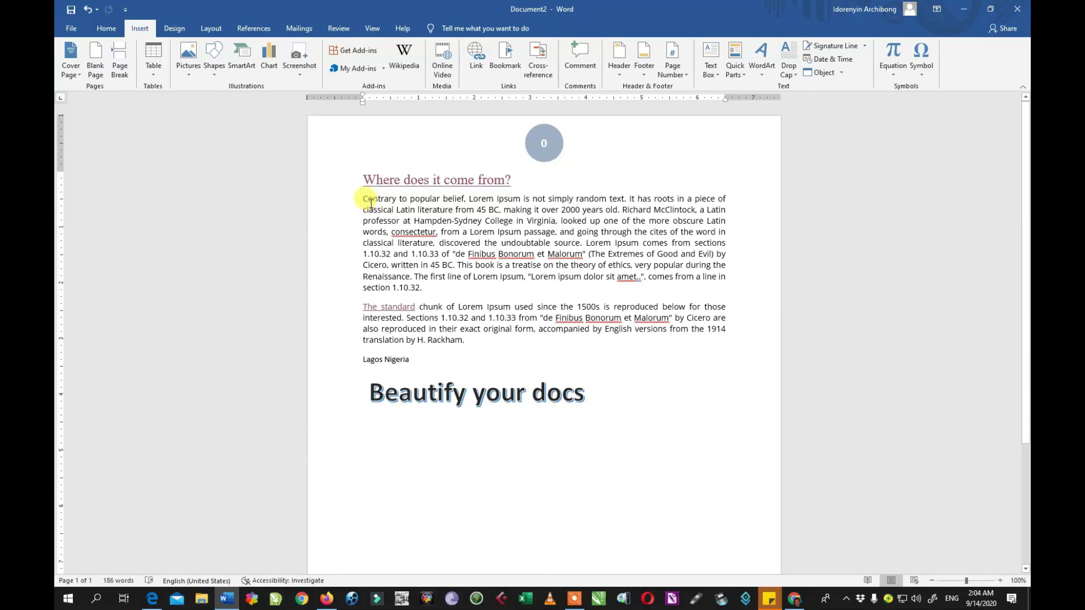
# Make the C of 'Contrary' a dropped capital.
pyautogui.moveTo(364, 199); pyautogui.dragTo(370, 200)
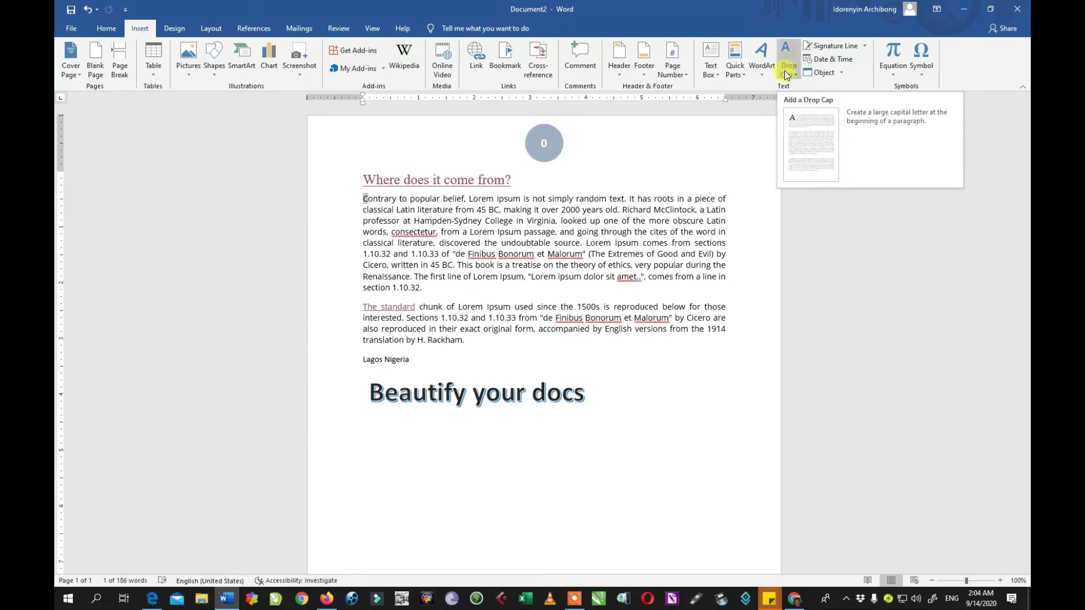
pyautogui.click(385, 199)
pyautogui.moveTo(364, 199); pyautogui.dragTo(370, 200)
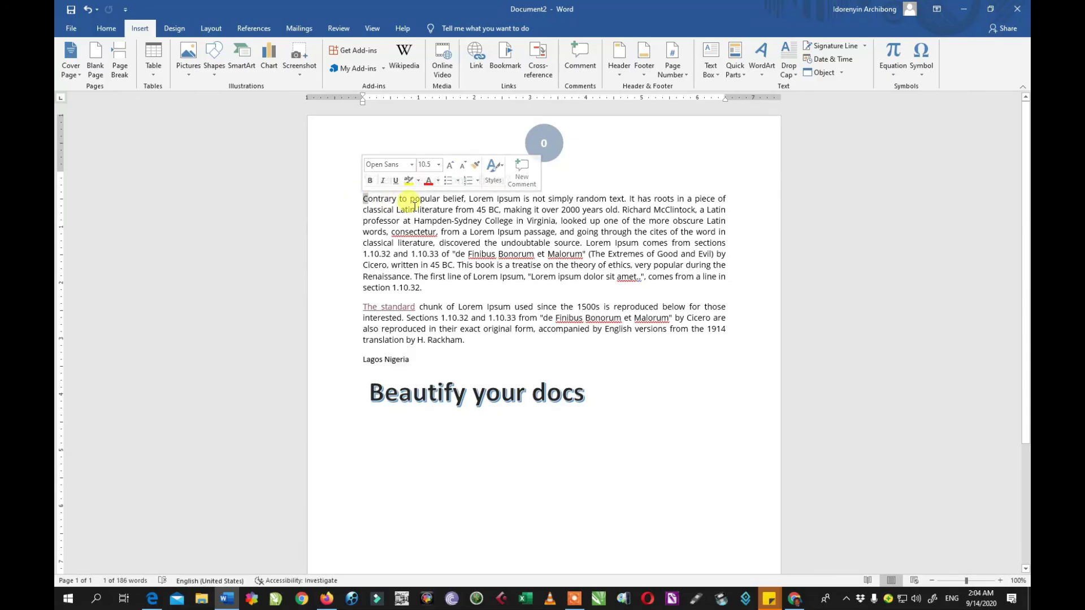
pyautogui.click(788, 66)
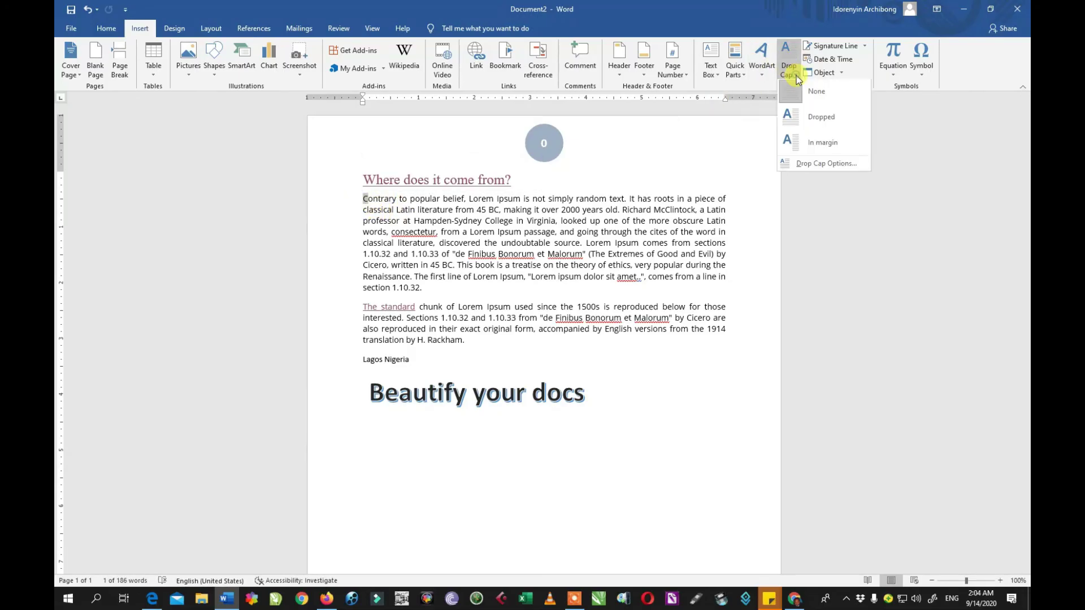
pyautogui.click(804, 118)
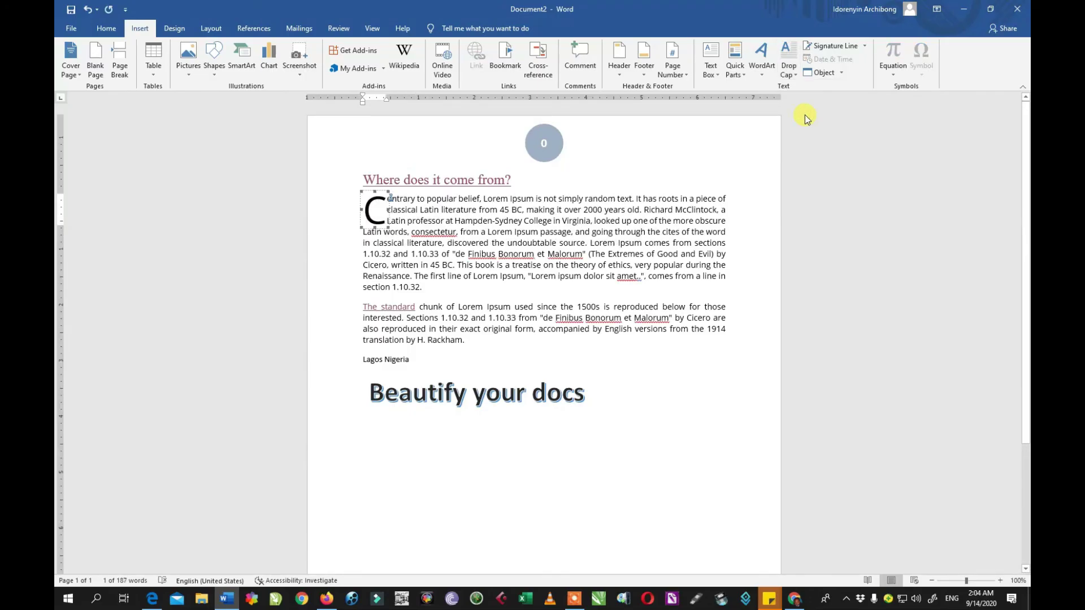
# In Drop Cap options, keep the Dropped position and set lines to drop to 2.
pyautogui.click(793, 71)
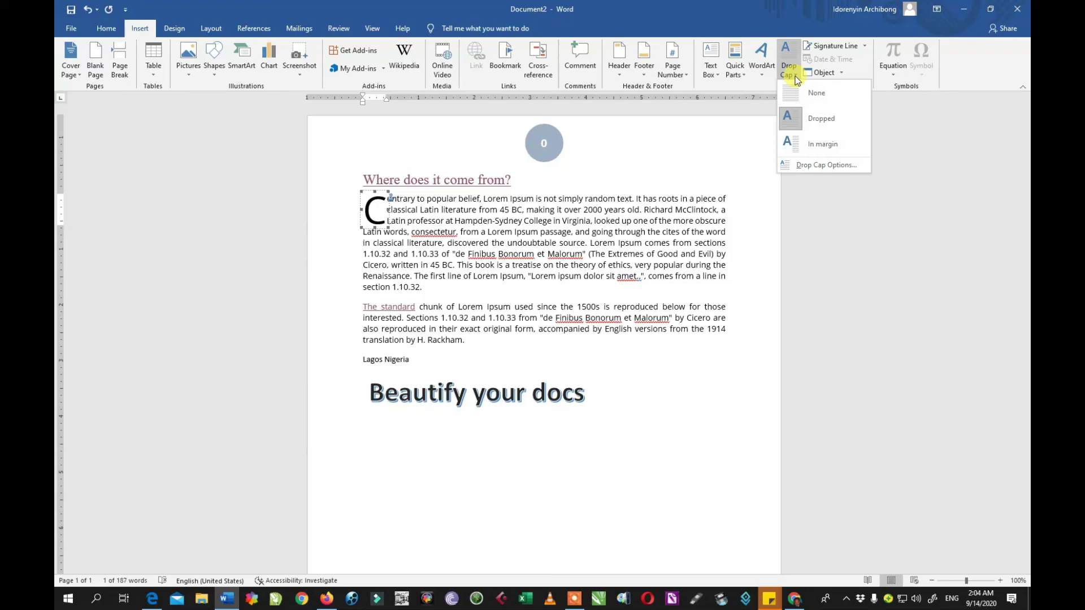
pyautogui.click(805, 164)
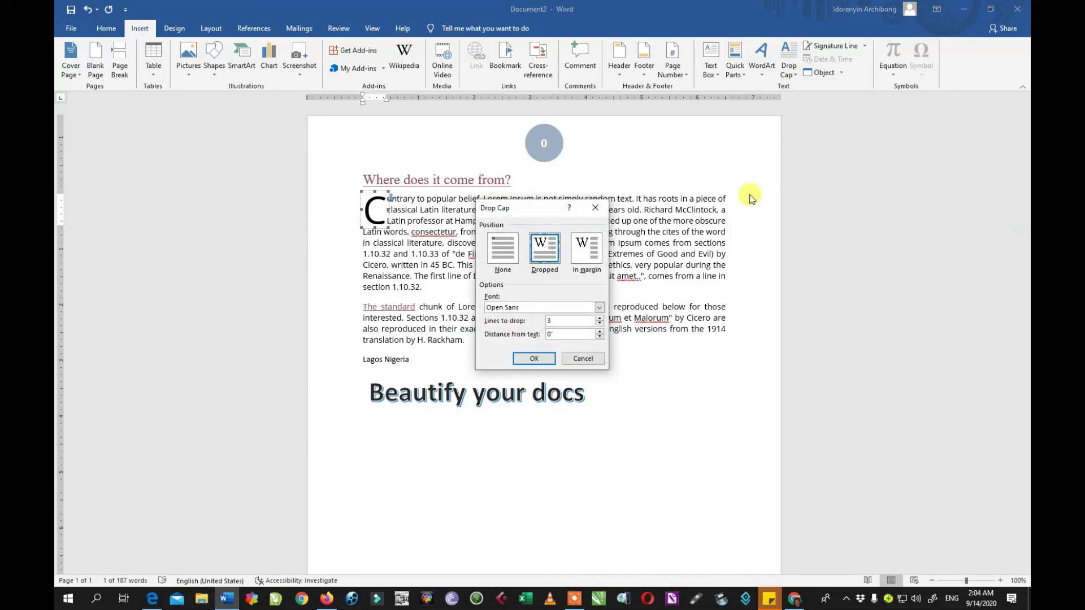
pyautogui.click(502, 259)
pyautogui.click(544, 249)
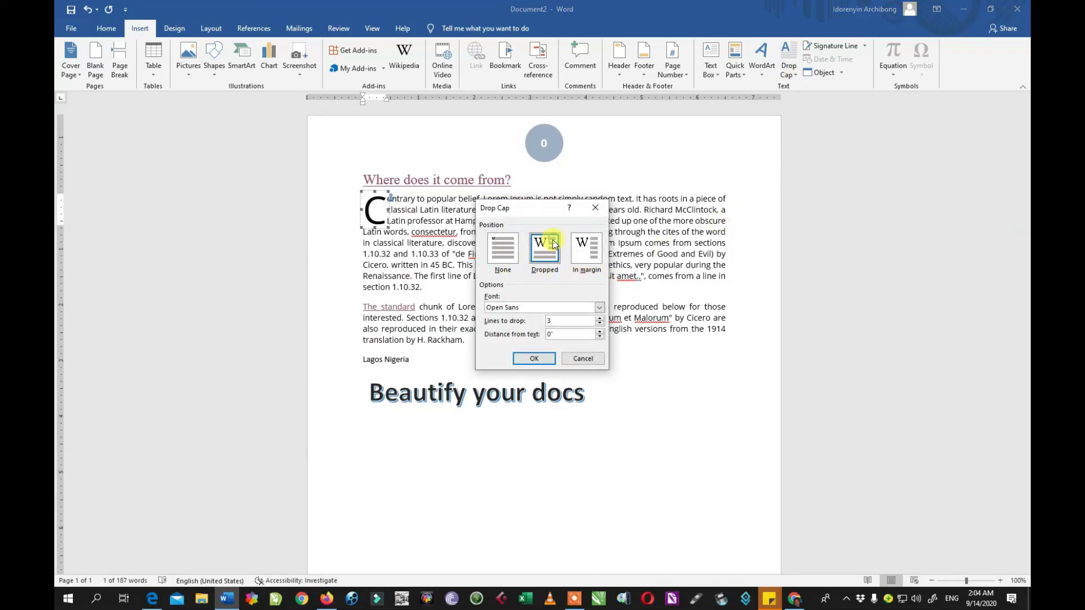
pyautogui.click(600, 323)
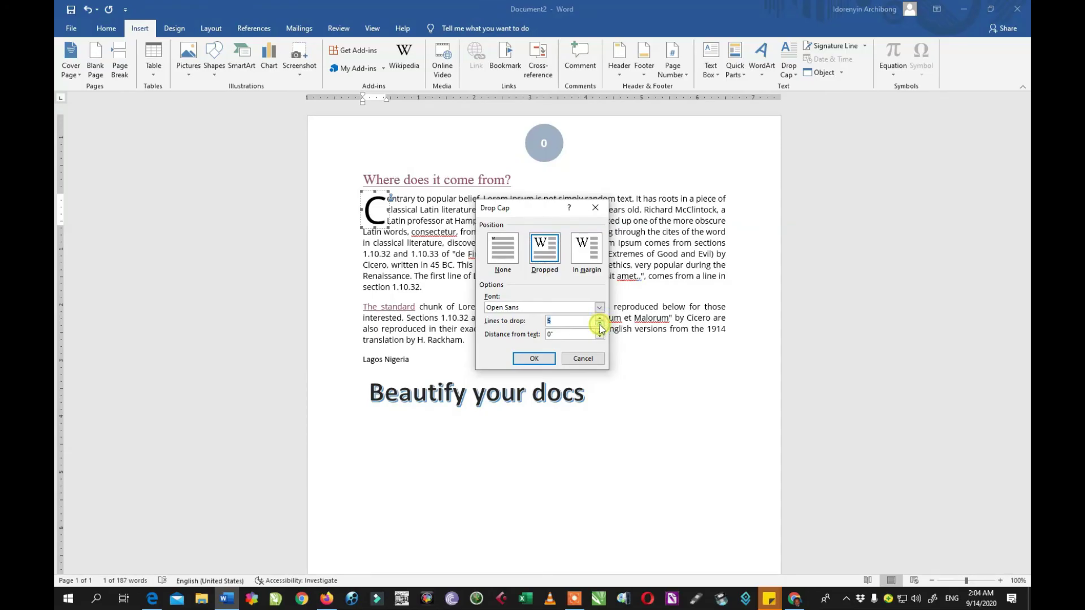
pyautogui.click(537, 358)
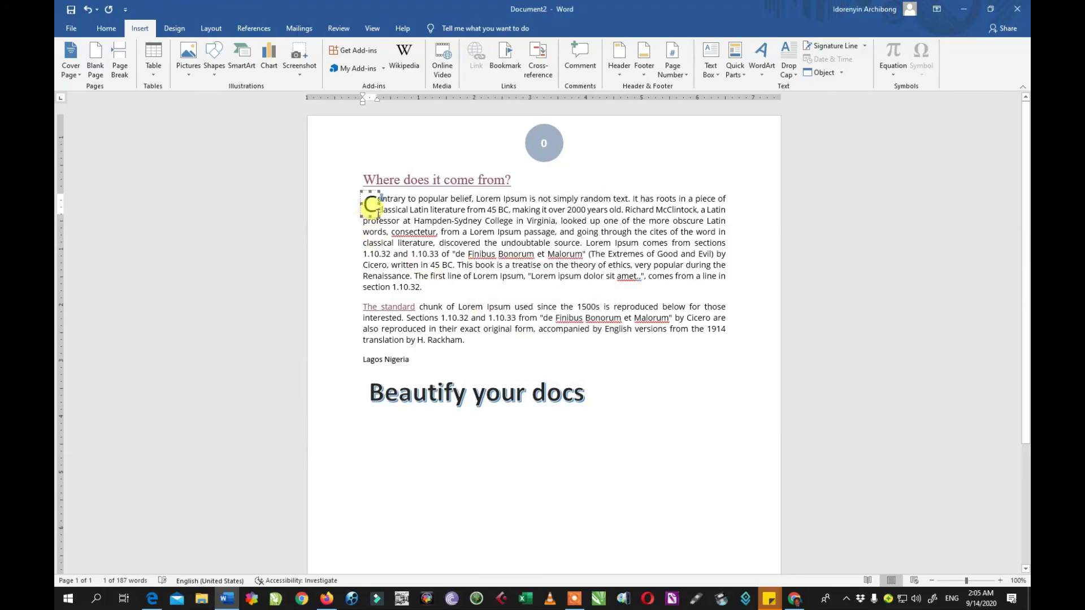
# Add an empty line above the 'Beautify your docs' WordArt and return the caret to the margin.
pyautogui.click(408, 209)
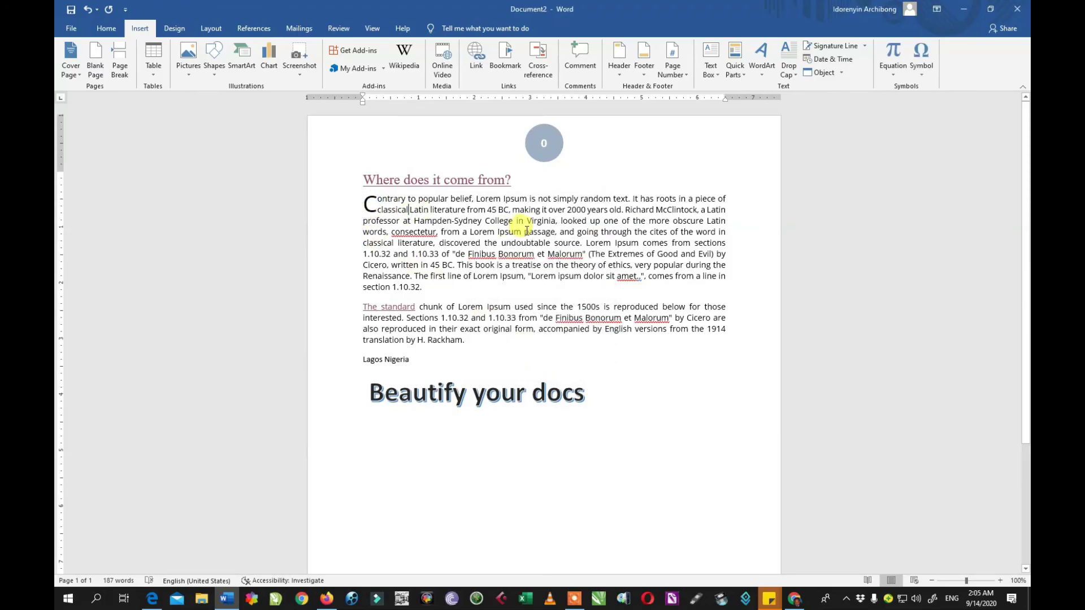
pyautogui.scroll(-4, 525, 334)
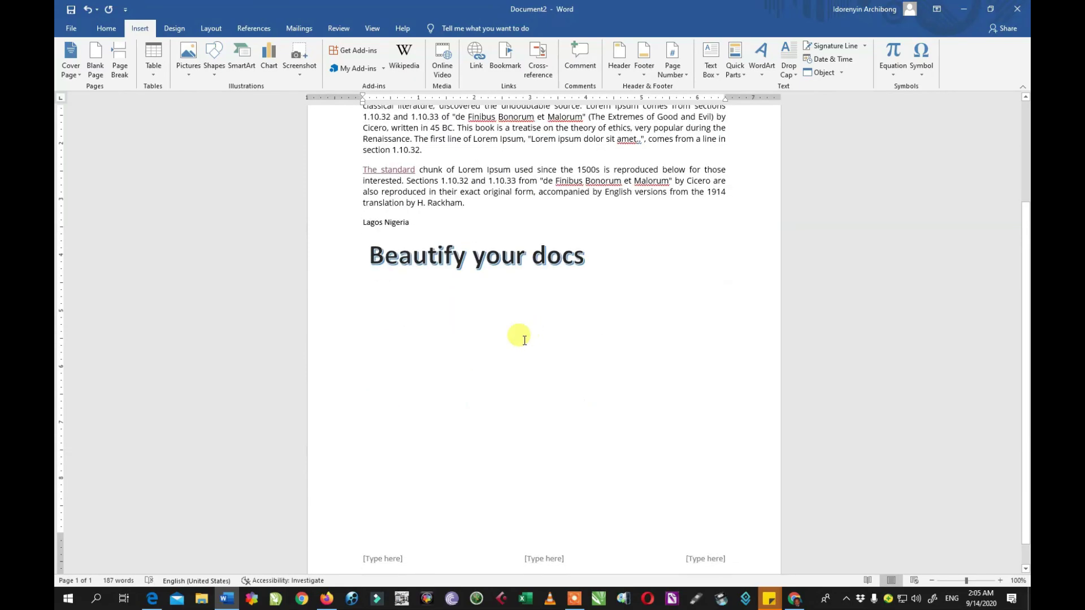
pyautogui.scroll(-1, 524, 340)
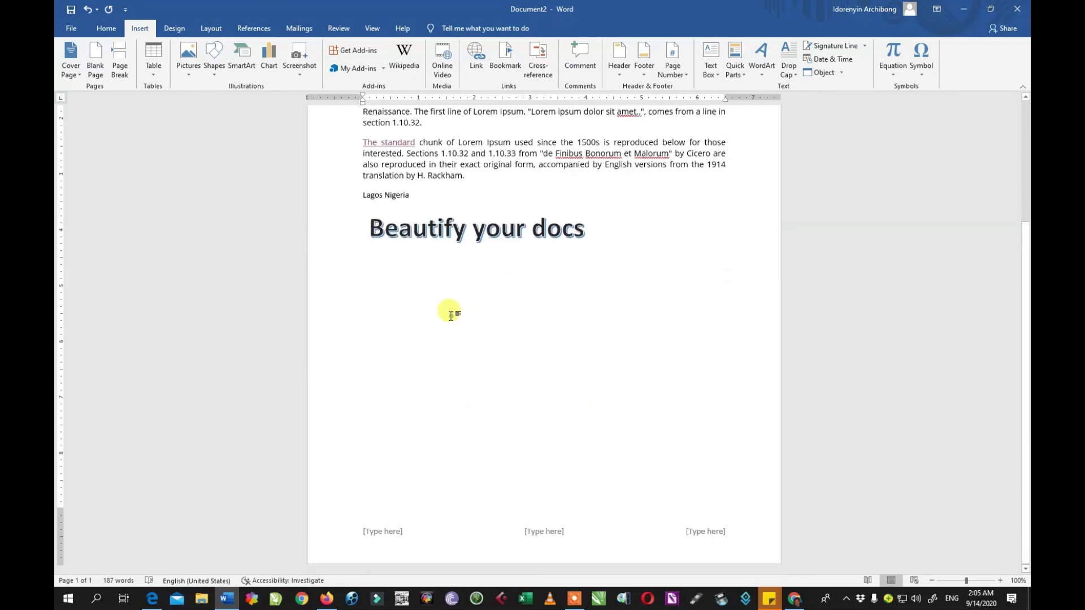
pyautogui.click(602, 233)
pyautogui.press('Return')
pyautogui.press('Return')
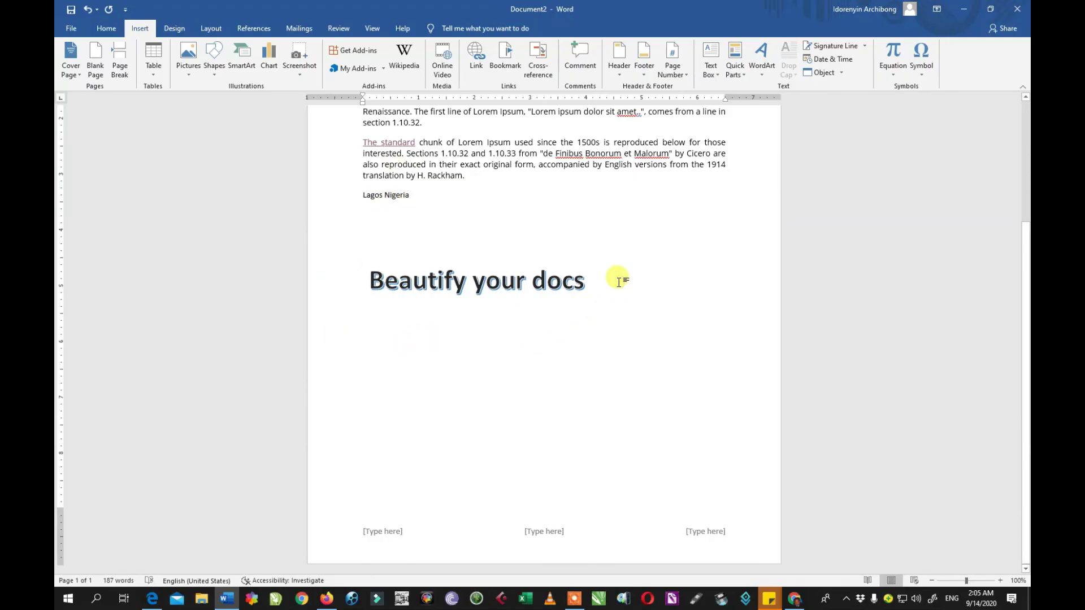
pyautogui.click(440, 366)
pyautogui.press('BackSpace')
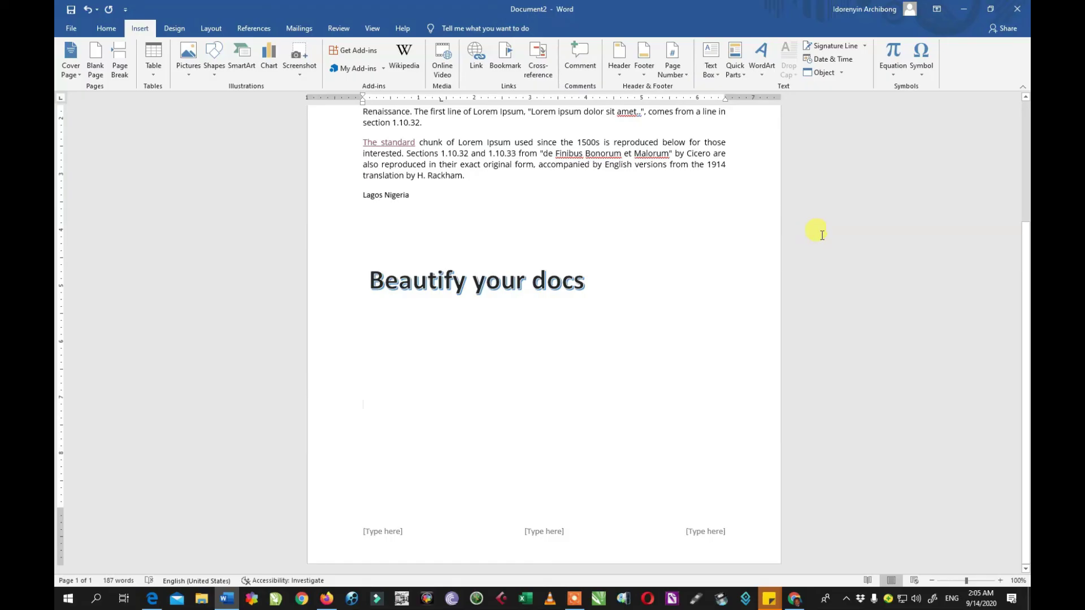
# Insert the built-in Binomial Theorem equation and drag it up closer to the heading.
pyautogui.click(898, 78)
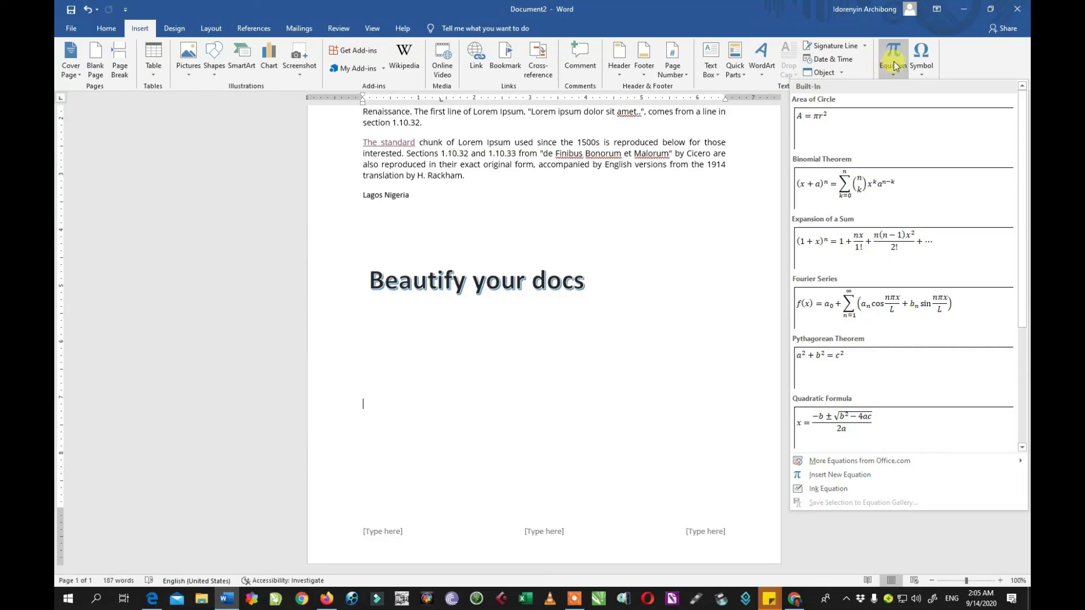
pyautogui.click(859, 192)
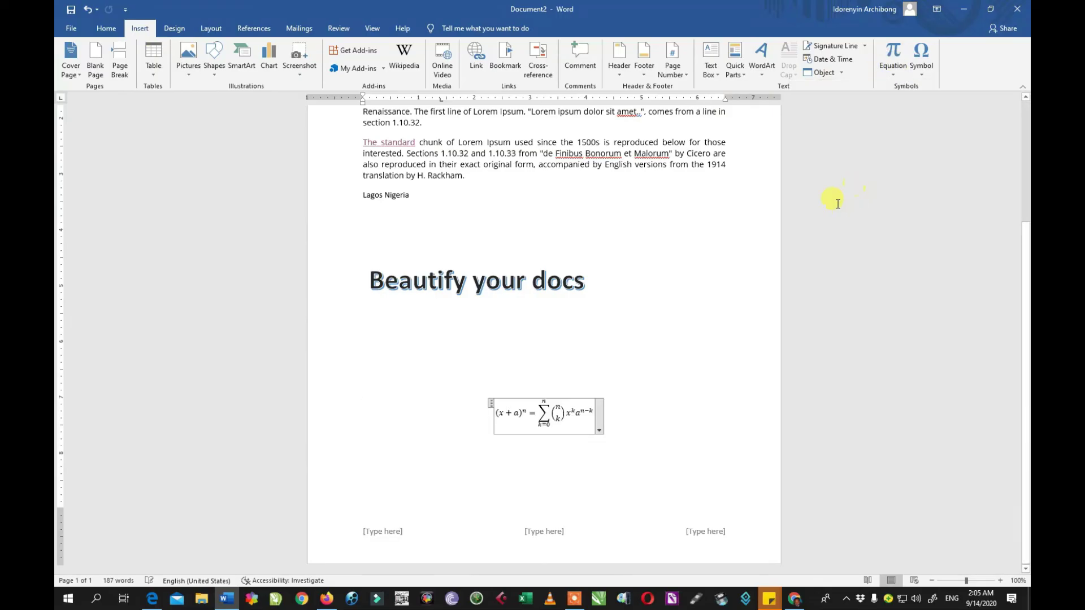
pyautogui.click(510, 400)
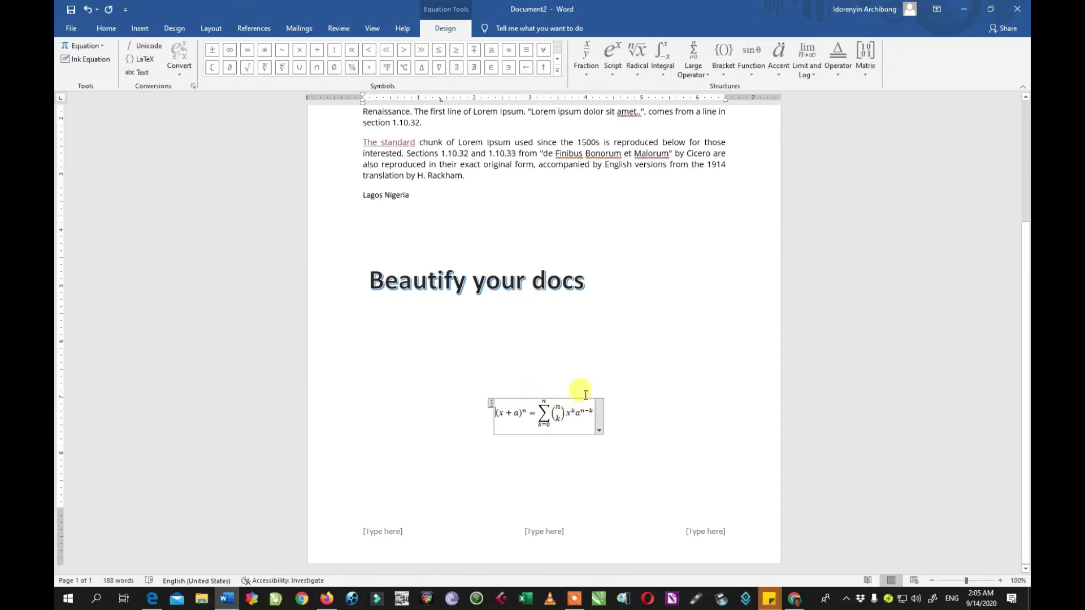
pyautogui.moveTo(490, 403); pyautogui.dragTo(476, 358)
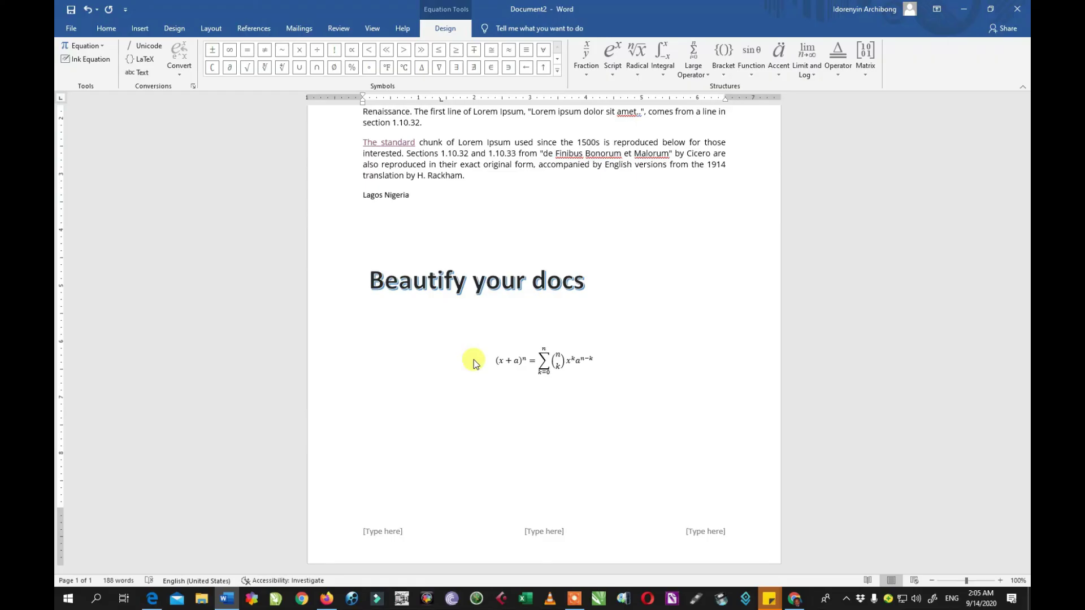
pyautogui.click(682, 339)
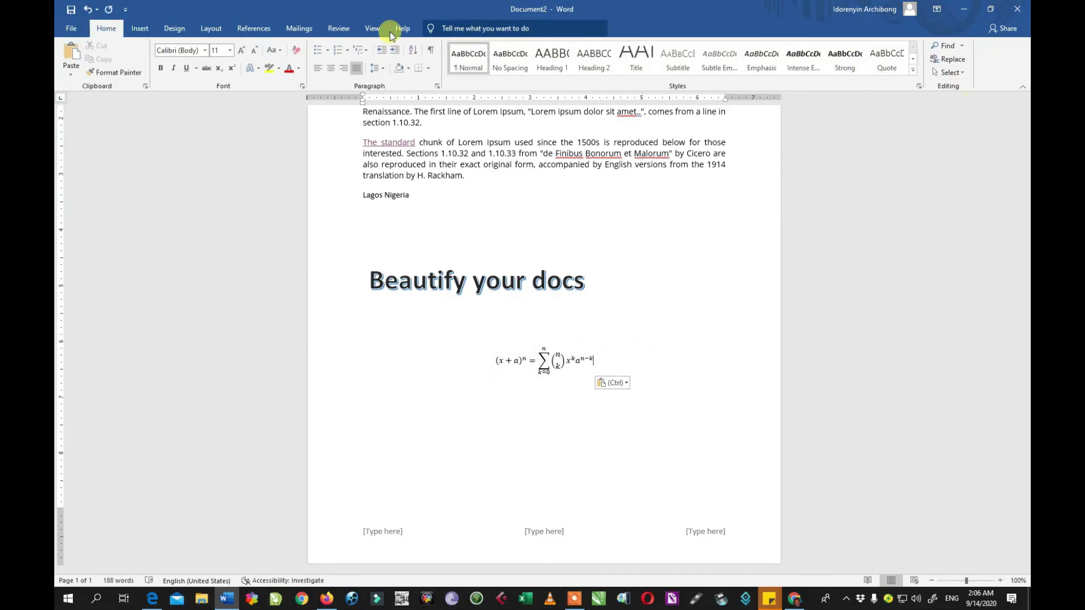
# Insert a common symbol from the Symbol gallery right after the binomial equation.
pyautogui.click(140, 28)
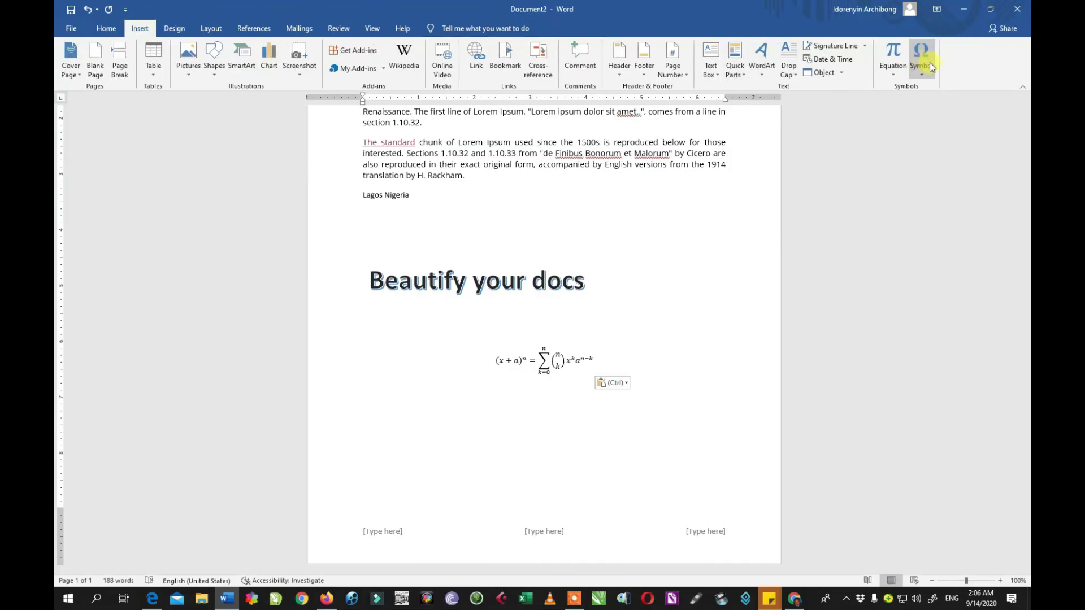
pyautogui.click(925, 77)
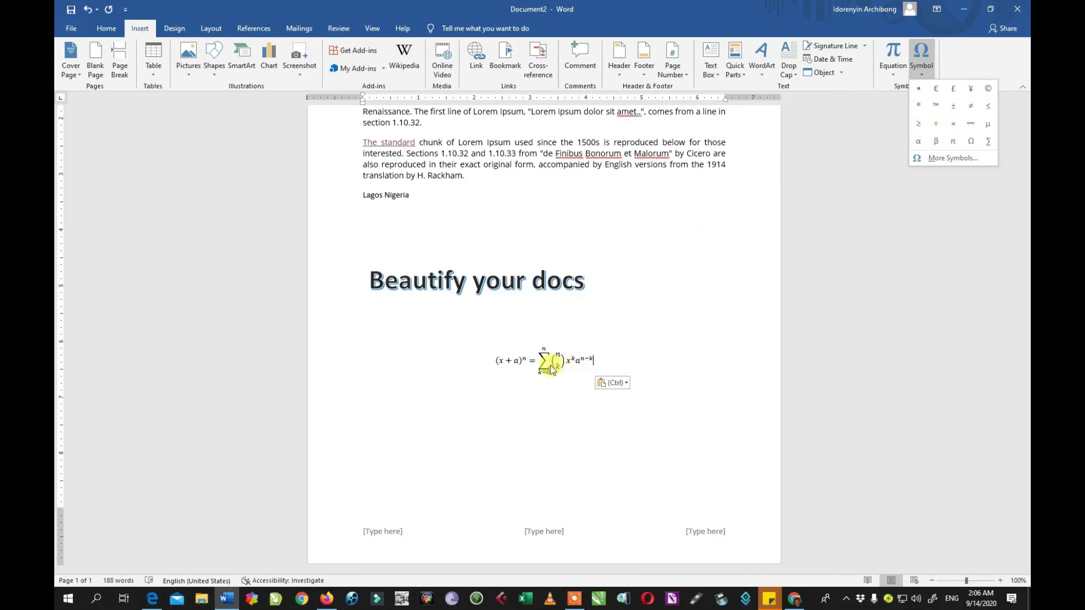
pyautogui.click(892, 73)
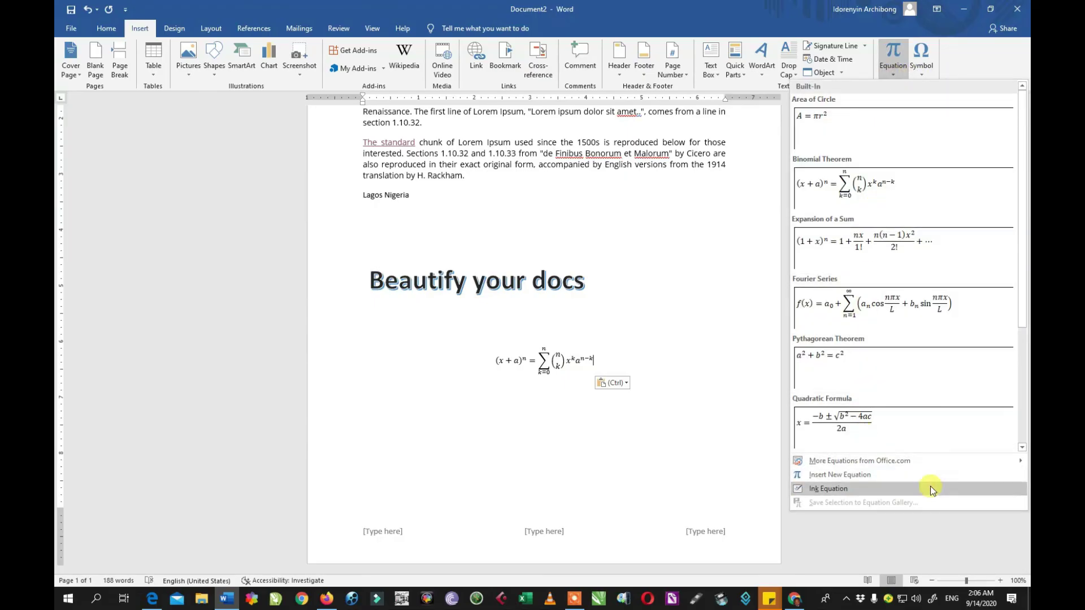
pyautogui.moveTo(866, 466)
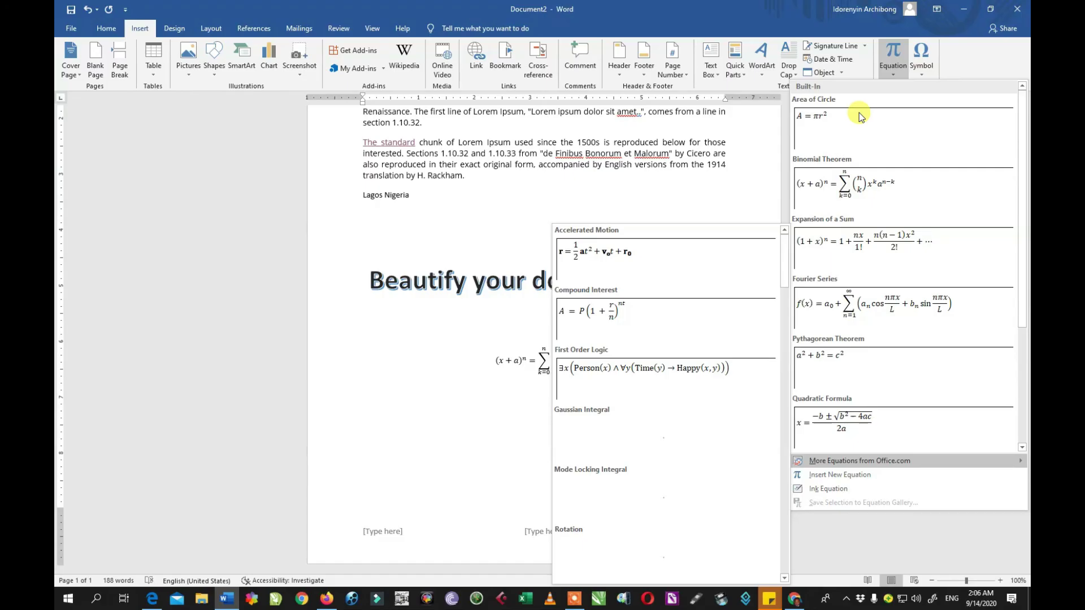
pyautogui.click(921, 72)
pyautogui.click(921, 73)
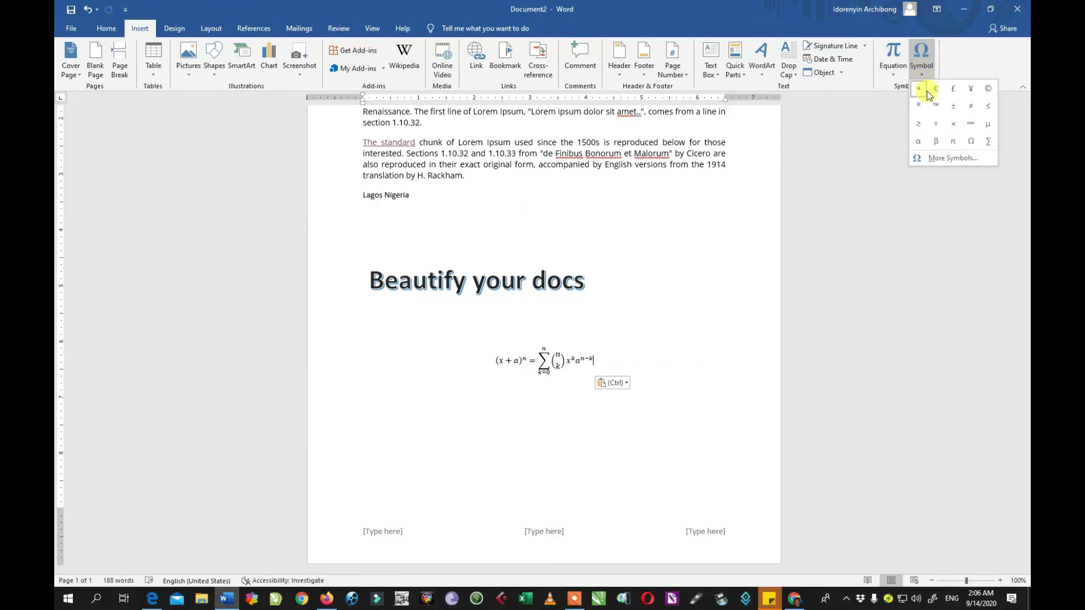
pyautogui.click(921, 107)
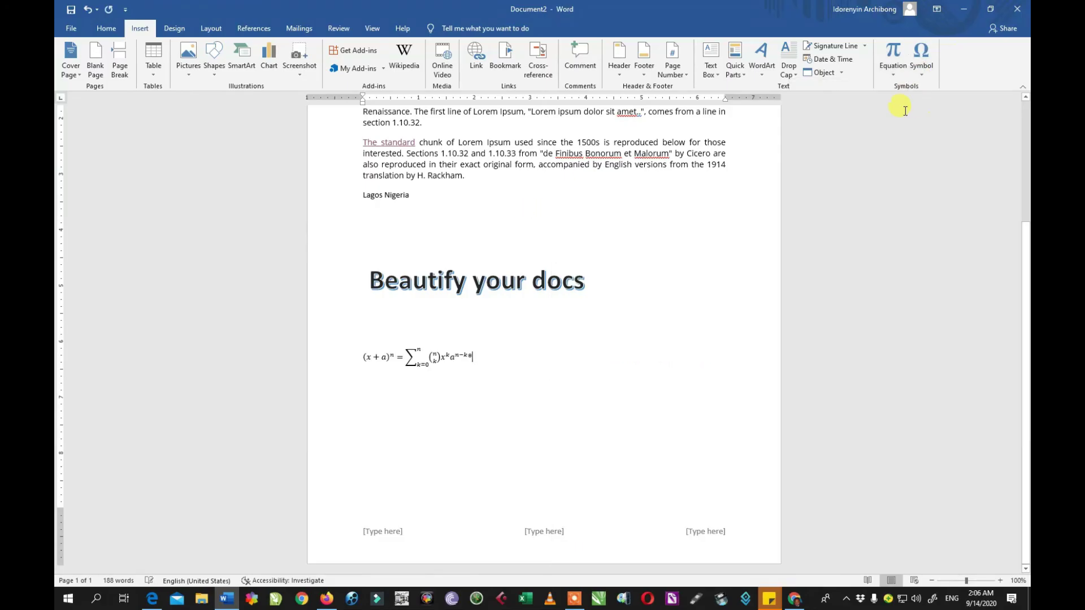
pyautogui.click(416, 401)
# Insert the symbols +, β, π and Ω on the line below the equation.
pyautogui.click(921, 77)
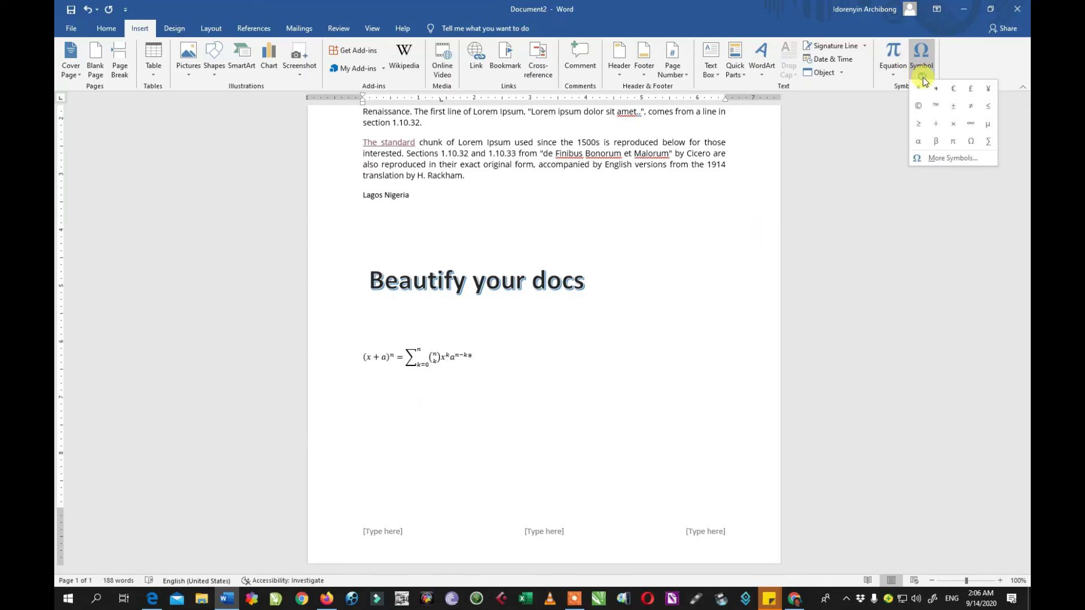
pyautogui.click(952, 125)
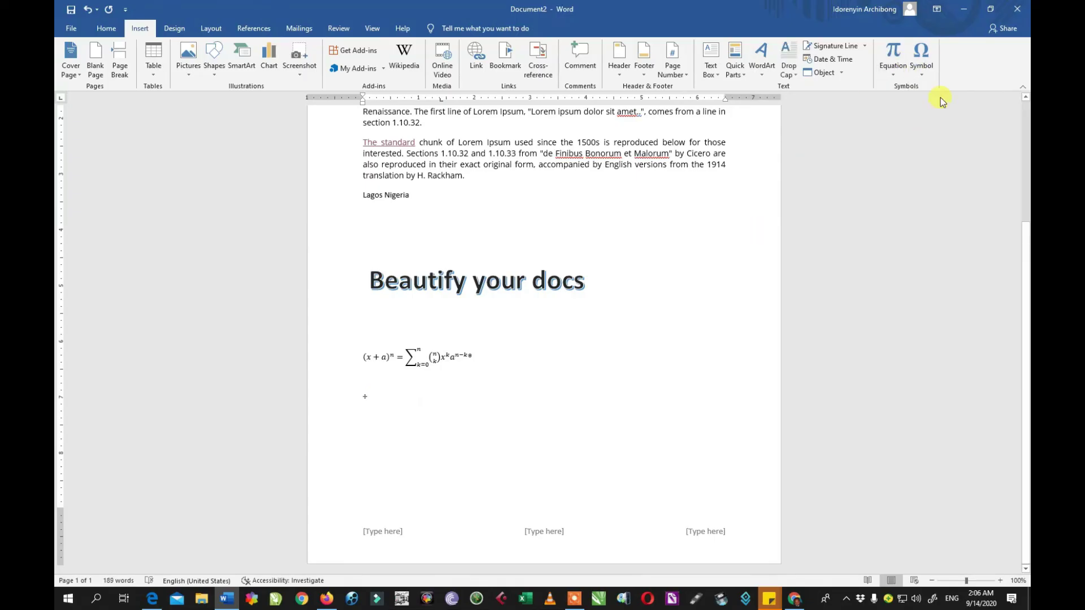
pyautogui.click(921, 74)
pyautogui.click(937, 137)
pyautogui.click(921, 73)
pyautogui.click(952, 141)
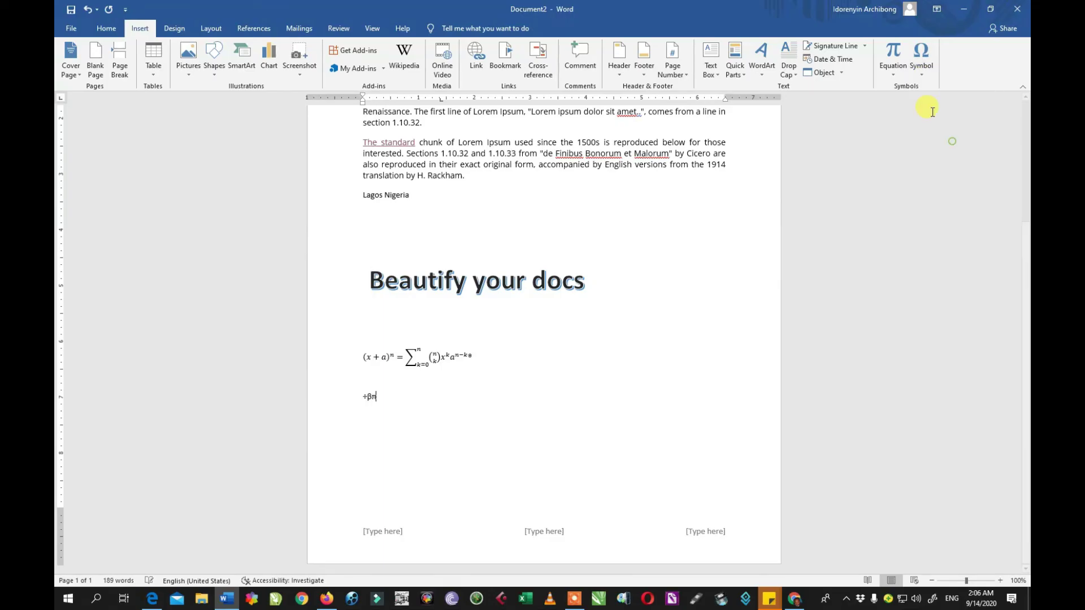
pyautogui.click(921, 76)
pyautogui.click(967, 143)
pyautogui.click(477, 378)
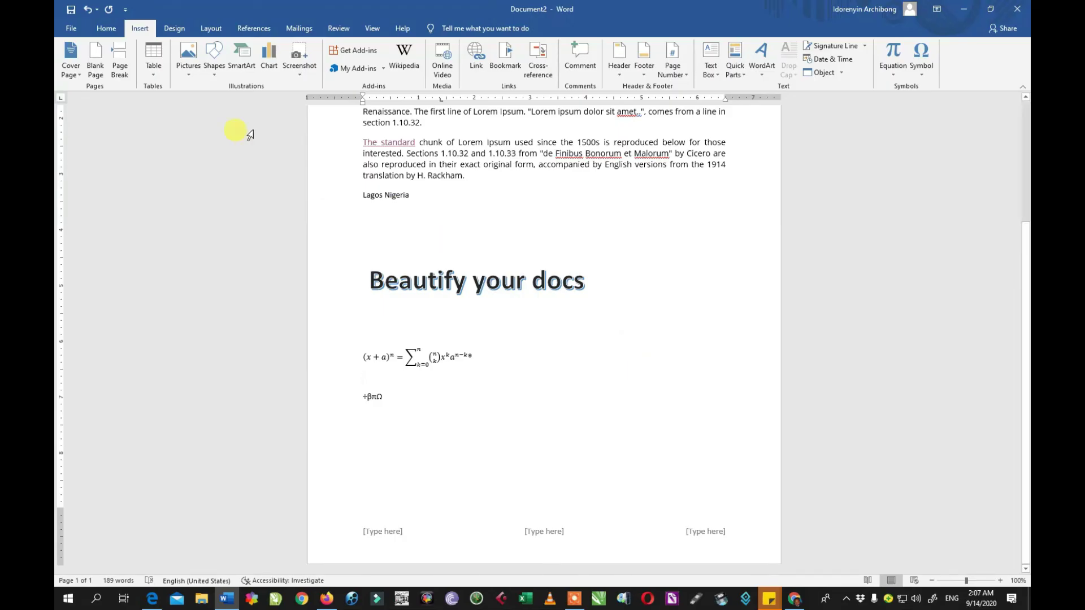
pyautogui.click(175, 29)
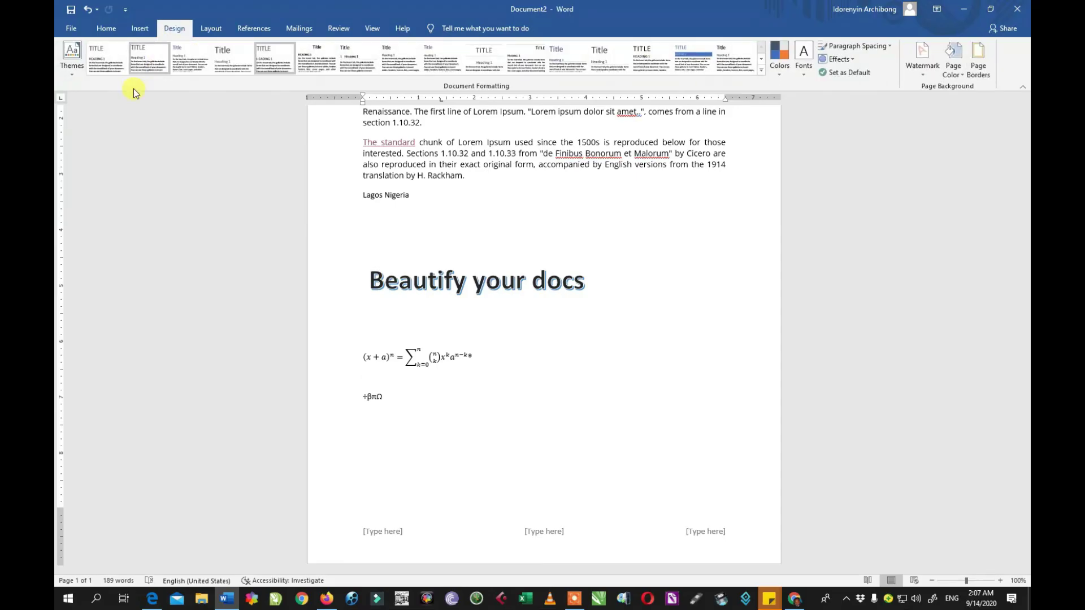